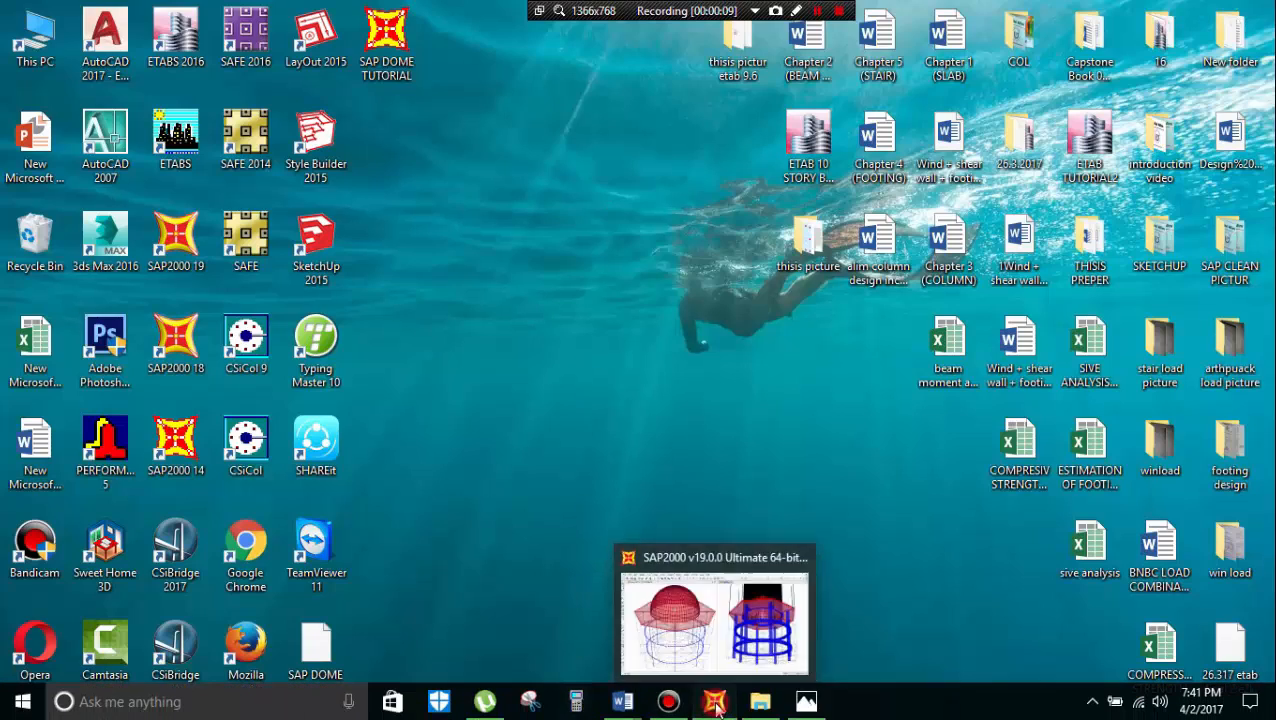
Step: Switch to the open SAP2000 dome model and show its complete structure with joints and grids in the Area Uniform view
click(714, 701)
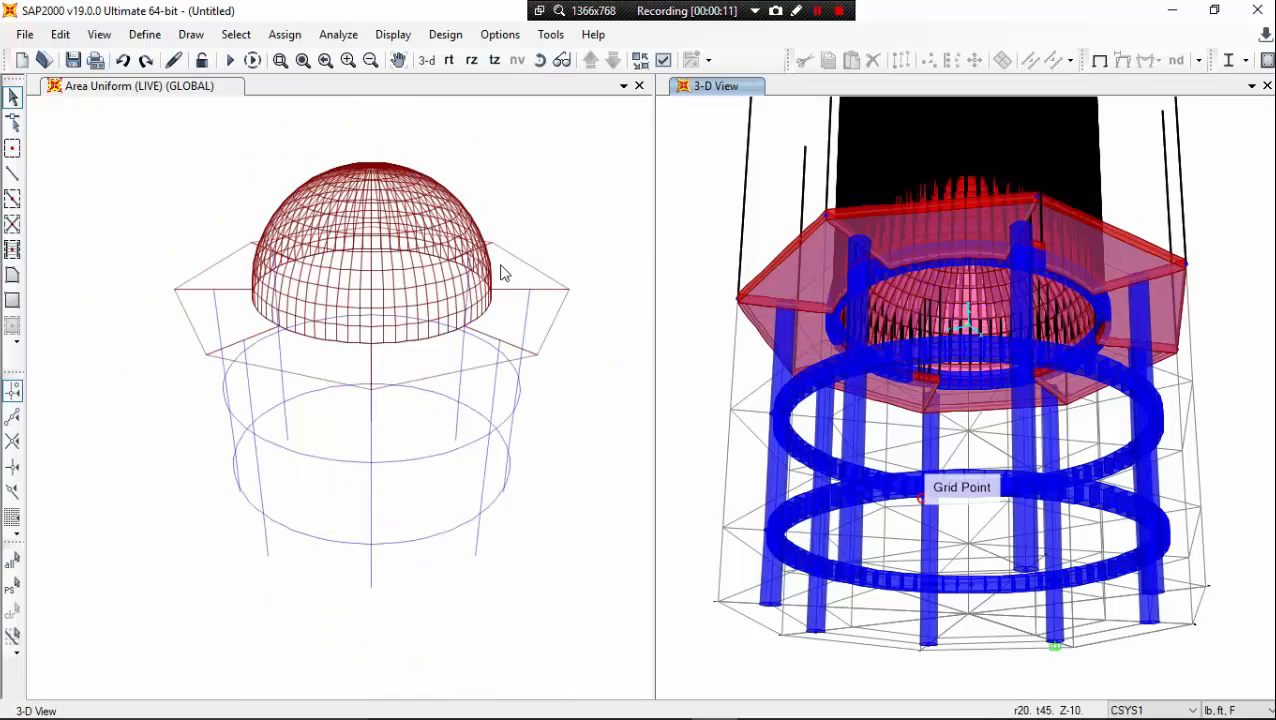
scroll(500, 259, down, 1)
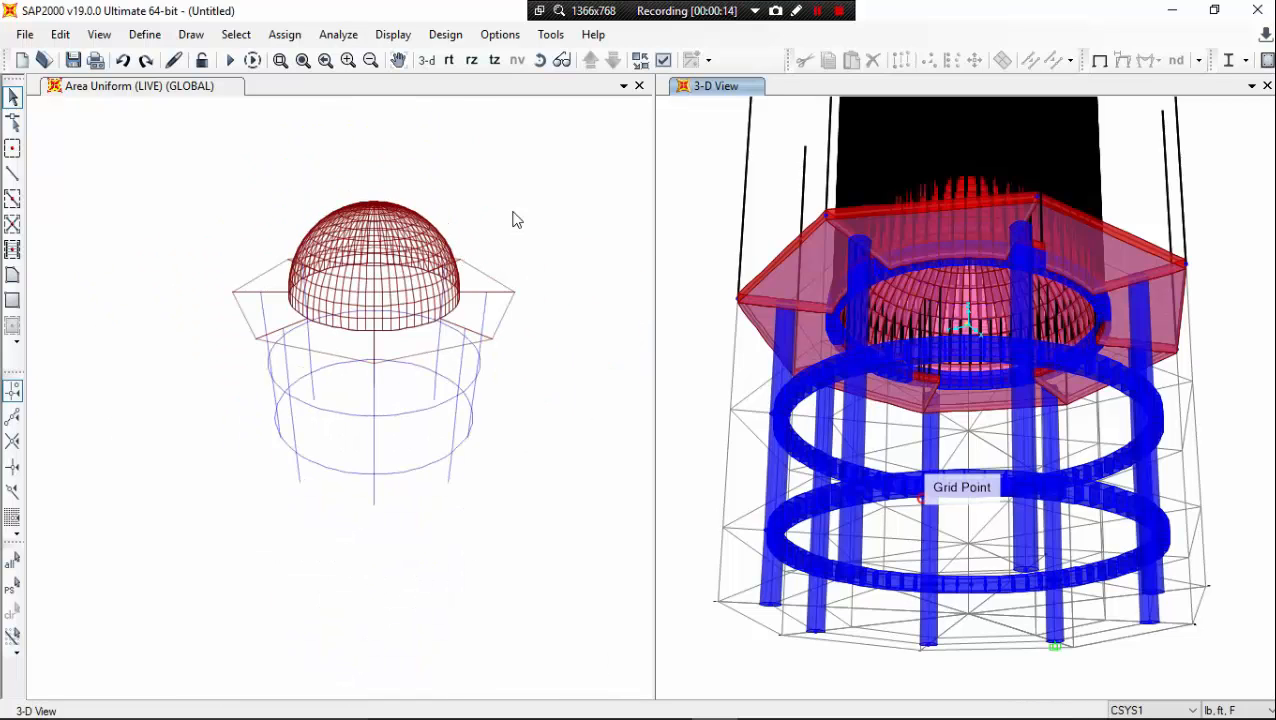
click(144, 60)
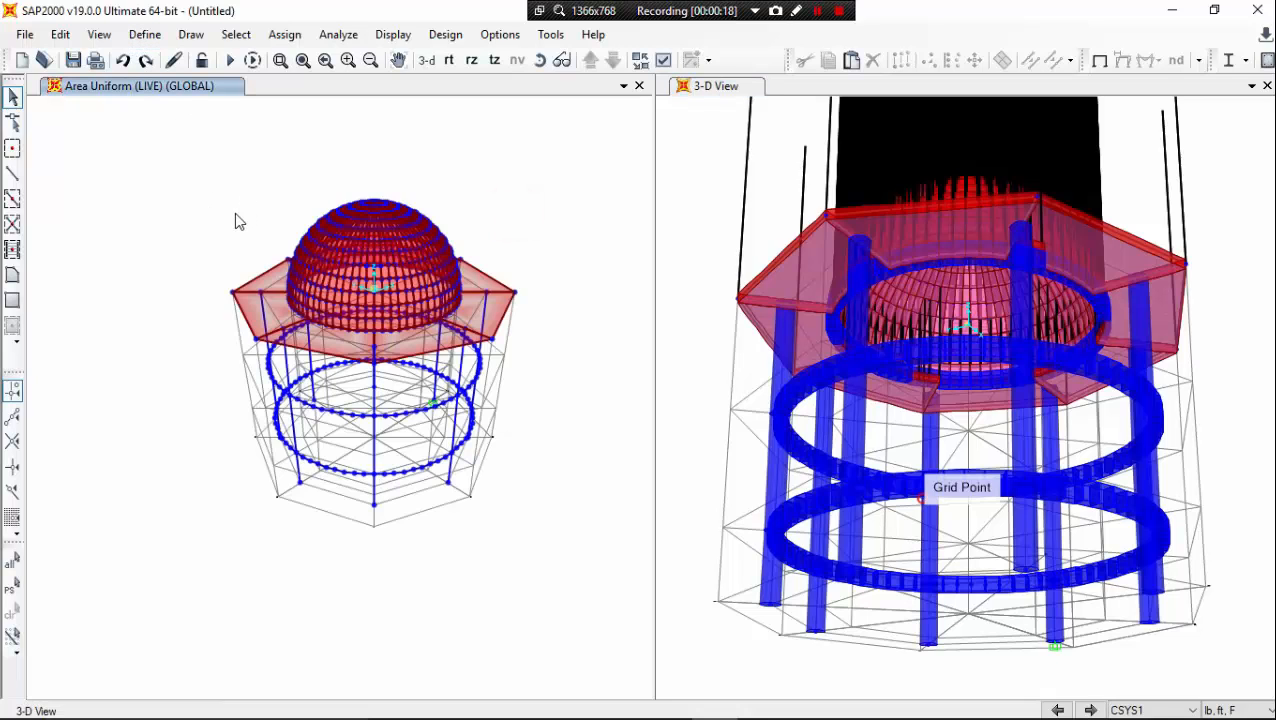
middle_drag(235, 213, 441, 262)
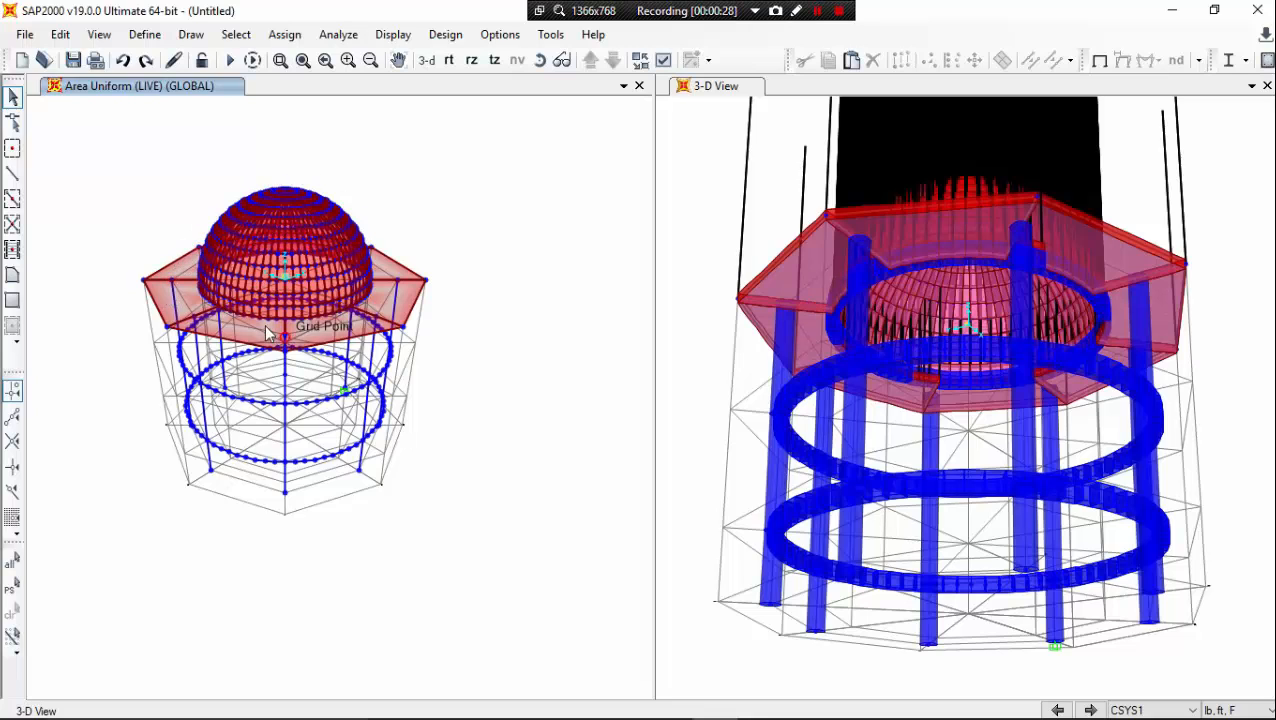
scroll(250, 307, up, 3)
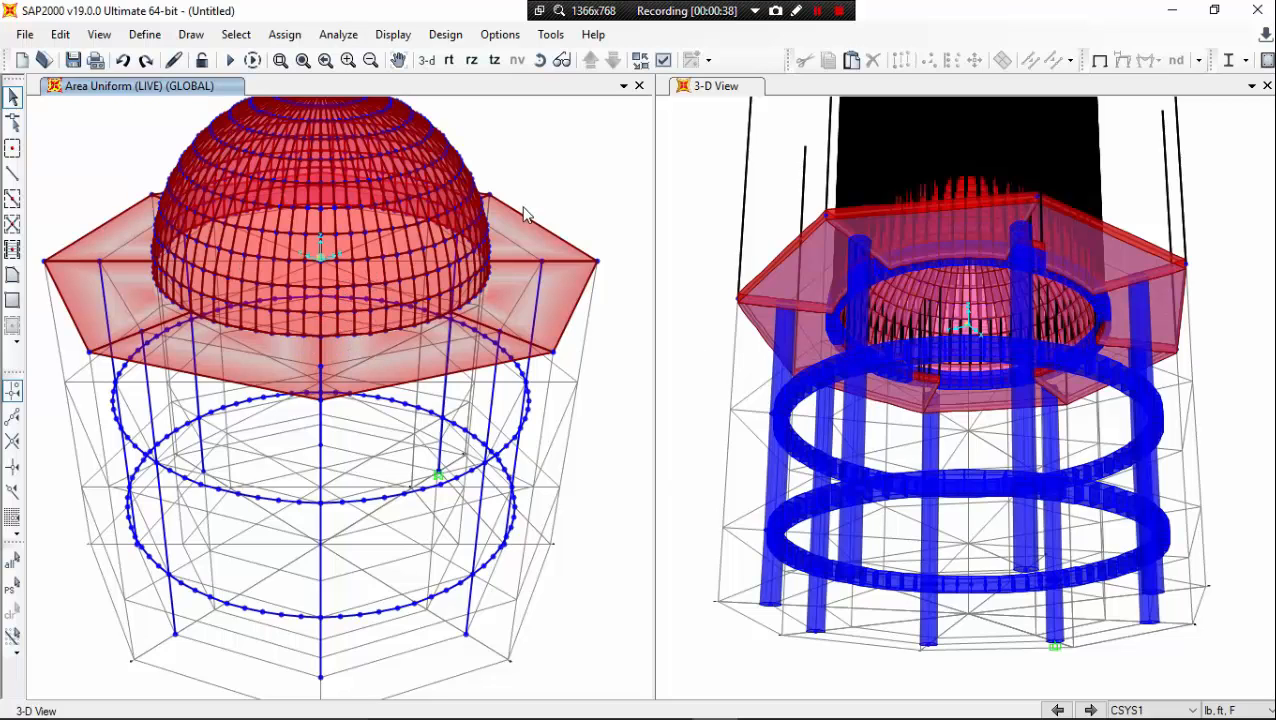
middle_drag(240, 240, 277, 245)
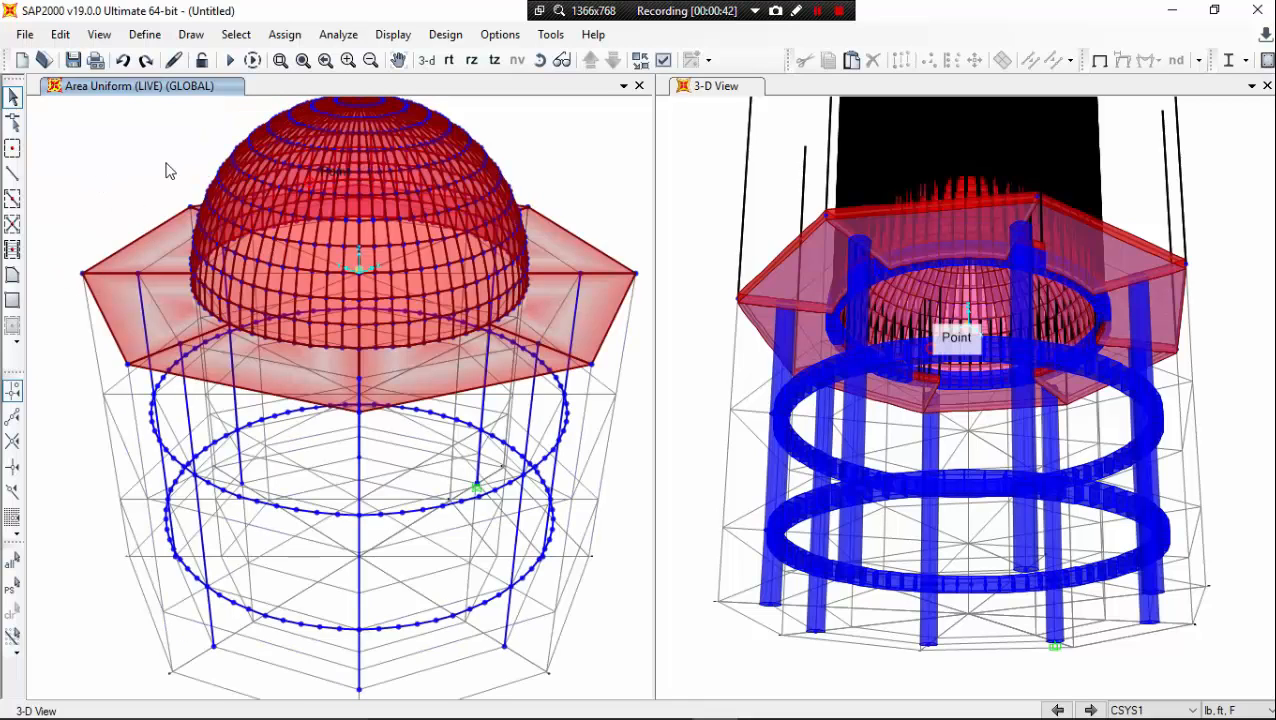
Step: Define a new load pattern named FF with type Dead
click(136, 34)
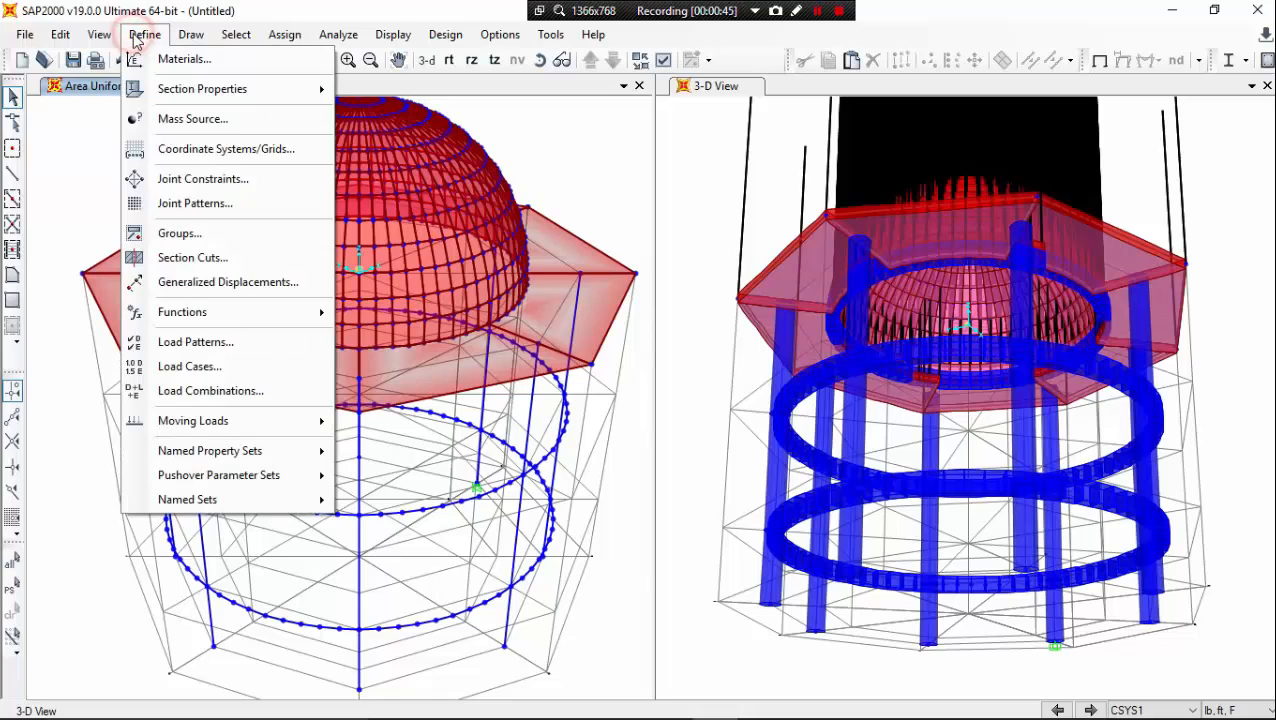
click(275, 343)
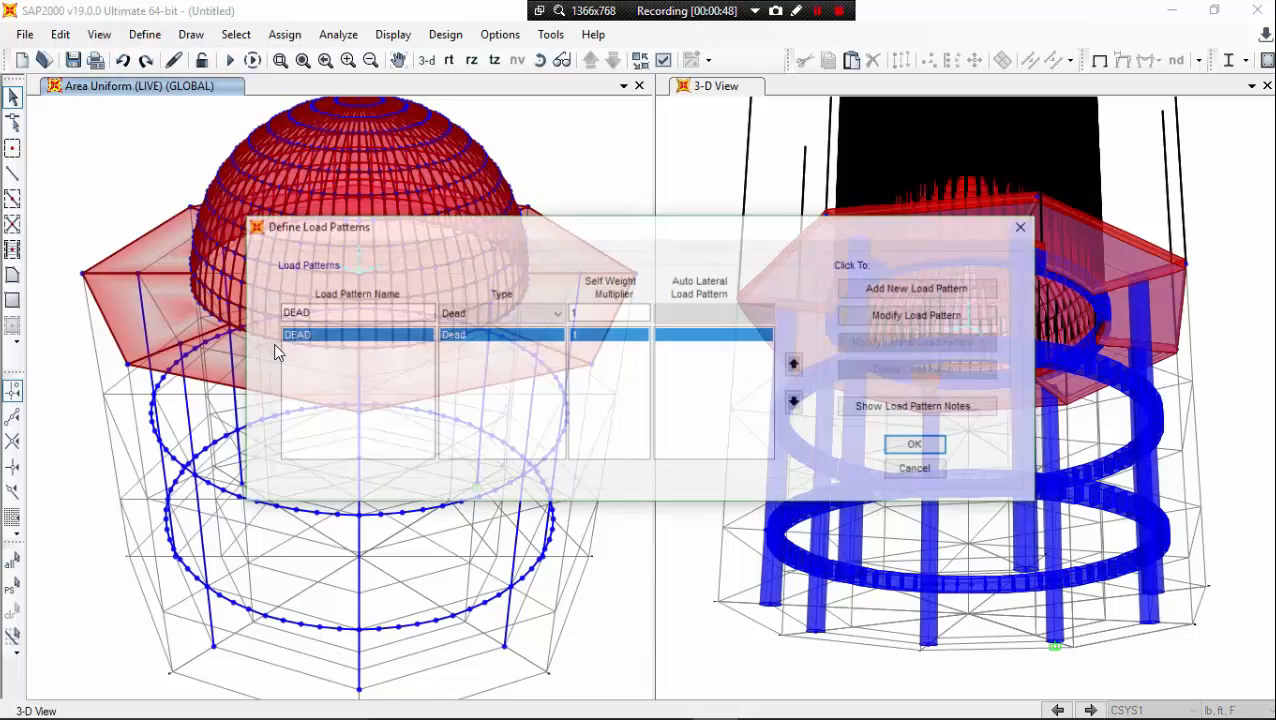
double_click(350, 313)
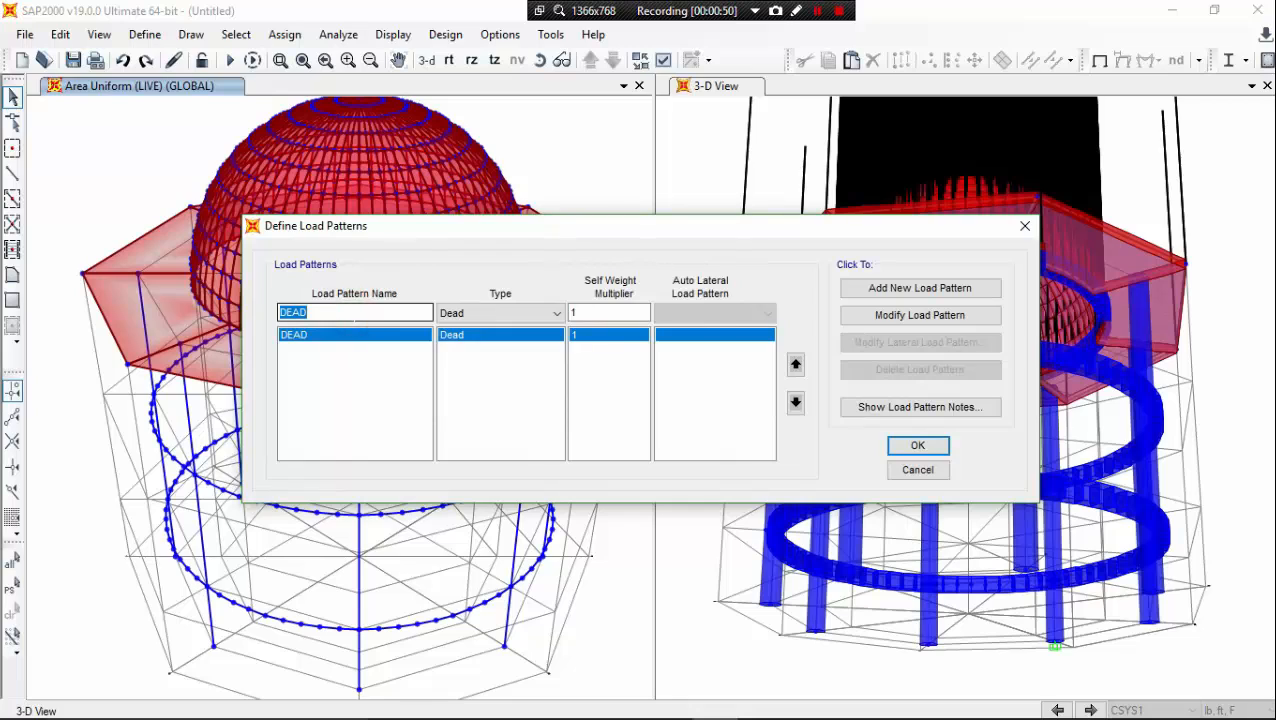
key(BackSpace)
text(FF)
click(518, 314)
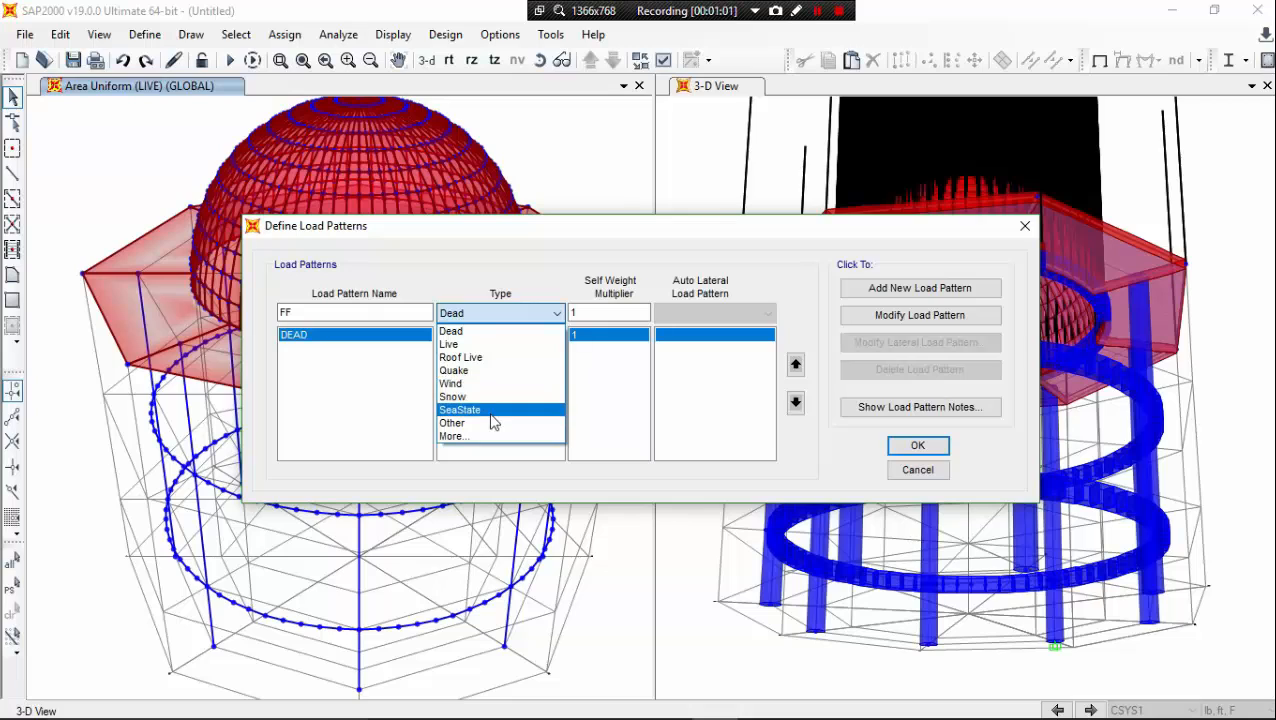
click(491, 333)
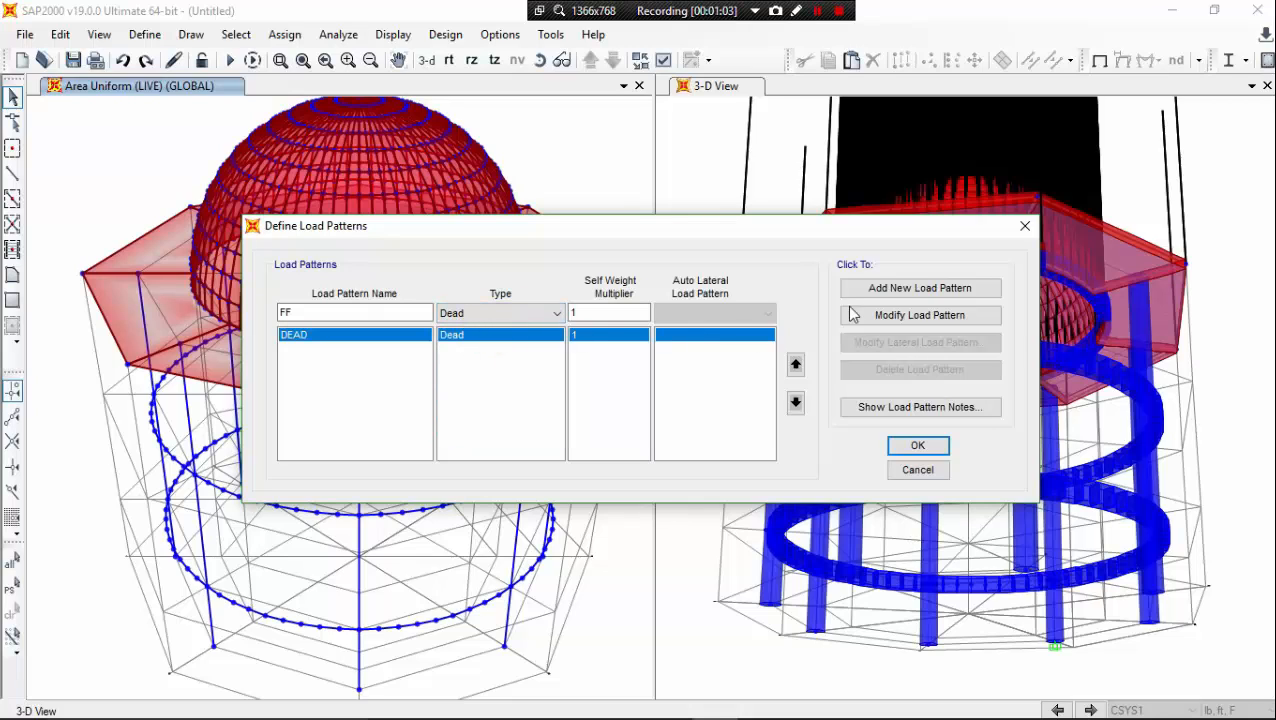
click(903, 288)
Step: Add a load pattern named LIVE with type Roof Live
click(327, 312)
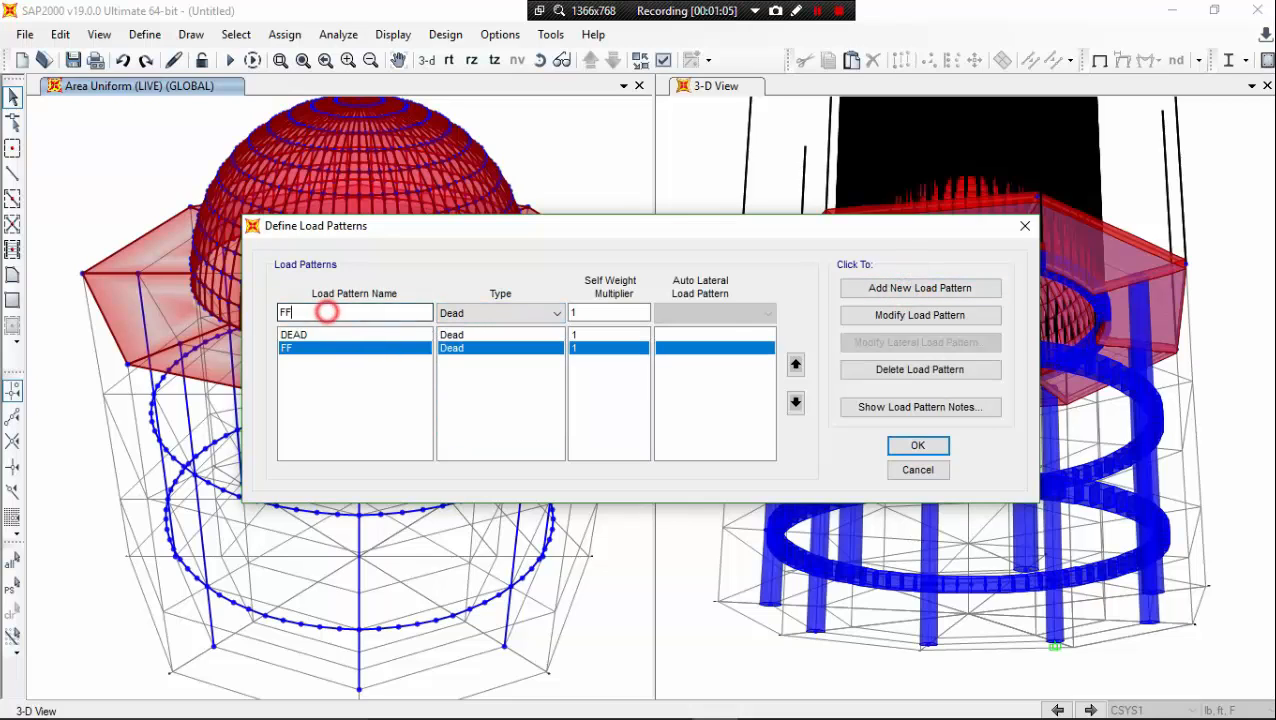
double_click(327, 312)
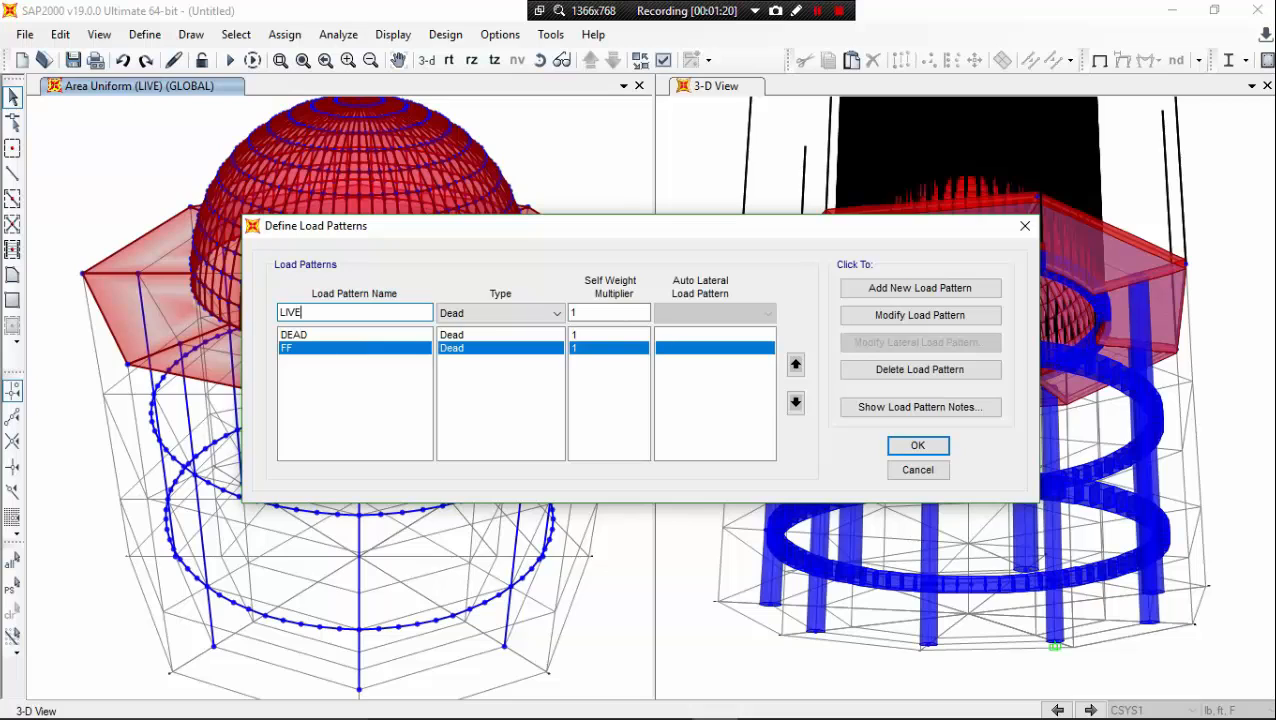
click(500, 313)
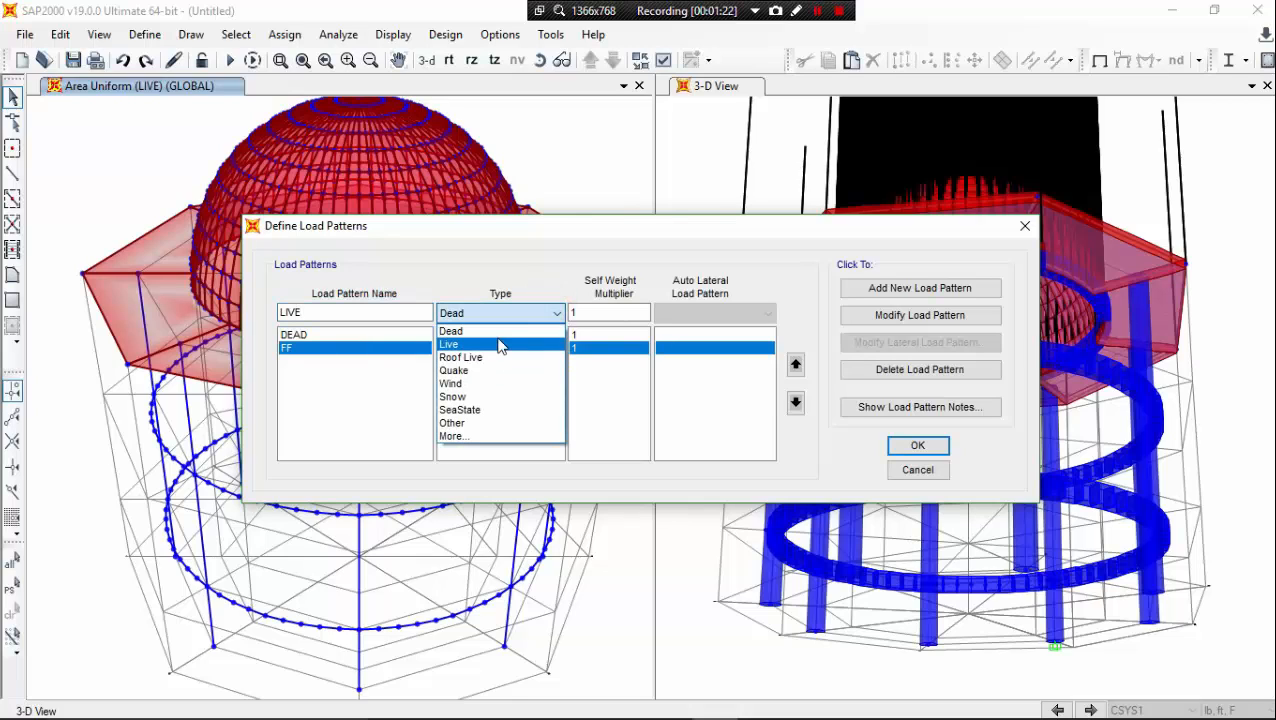
click(500, 345)
click(528, 314)
click(499, 358)
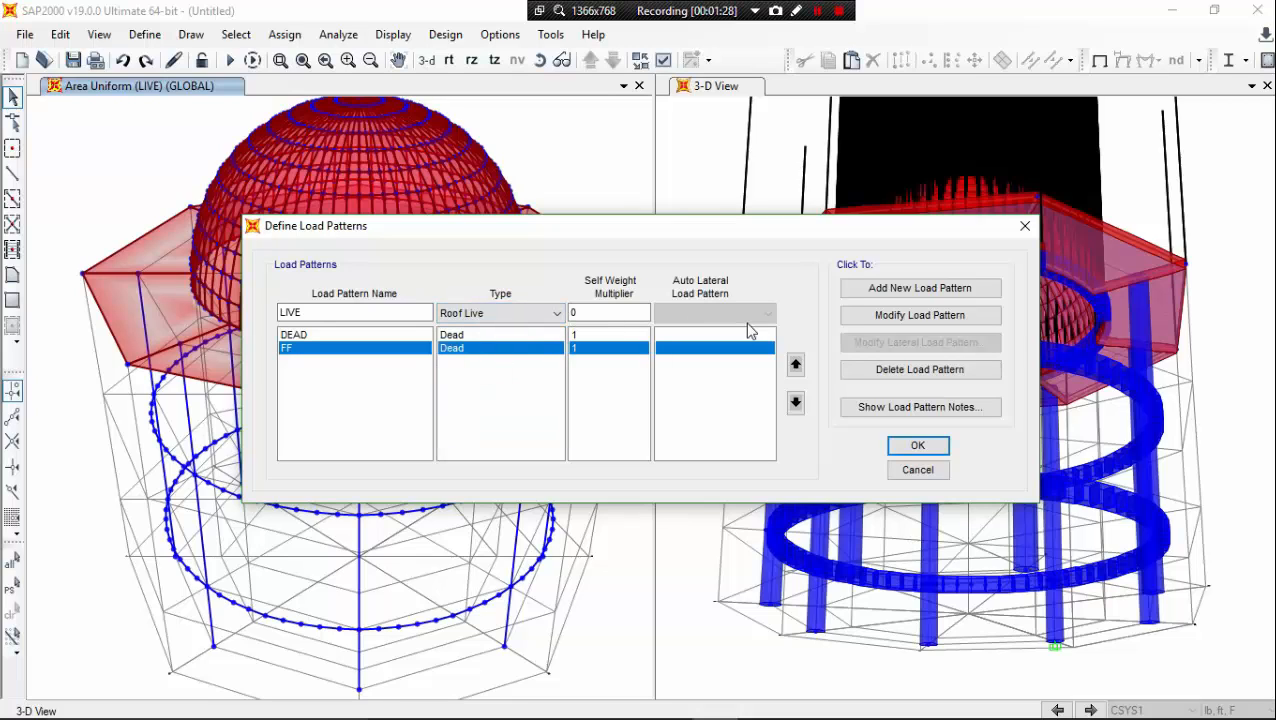
click(874, 289)
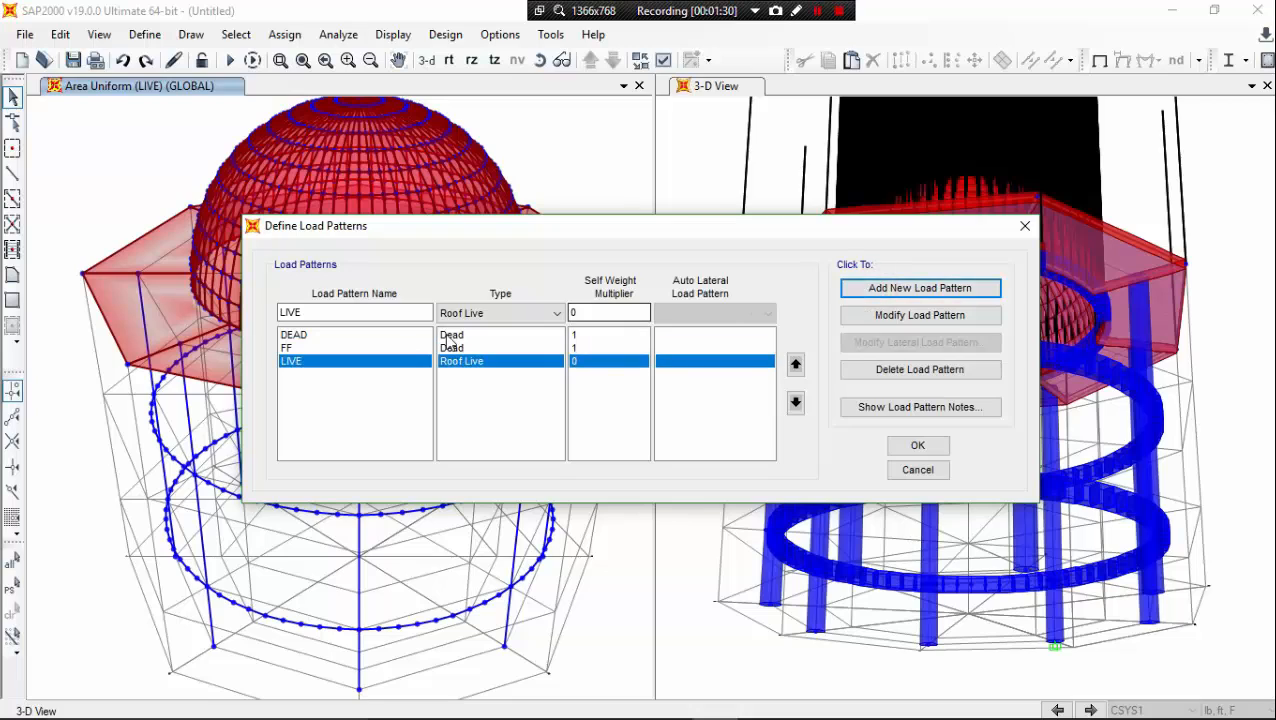
Step: Add a load pattern named EQX with type Quake and UBC 94 as its auto lateral load pattern
click(350, 313)
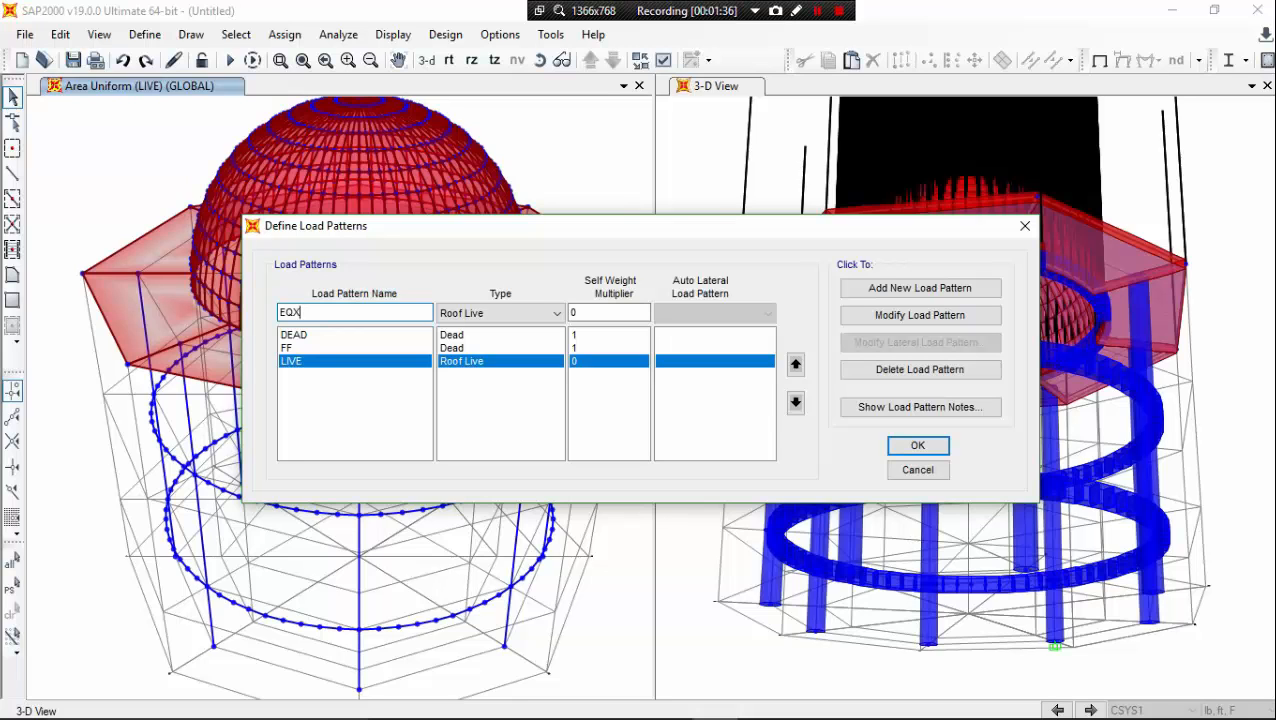
drag(707, 246, 751, 303)
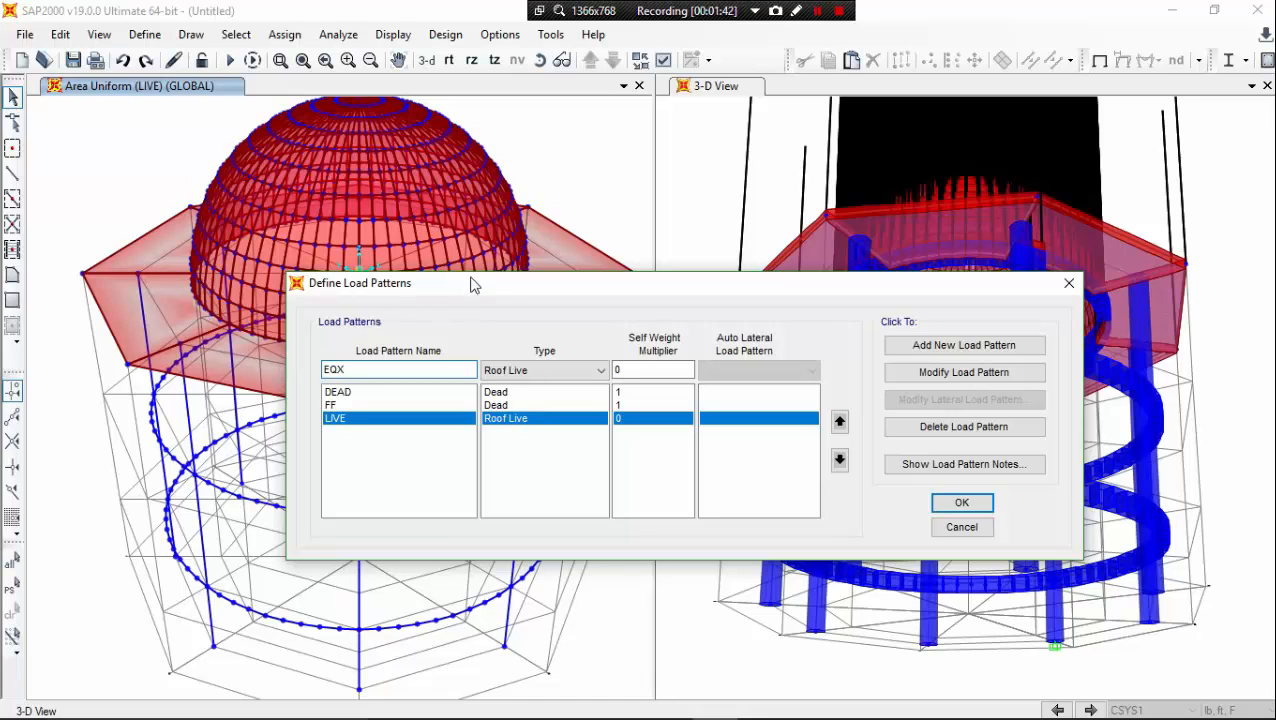
drag(455, 283, 709, 284)
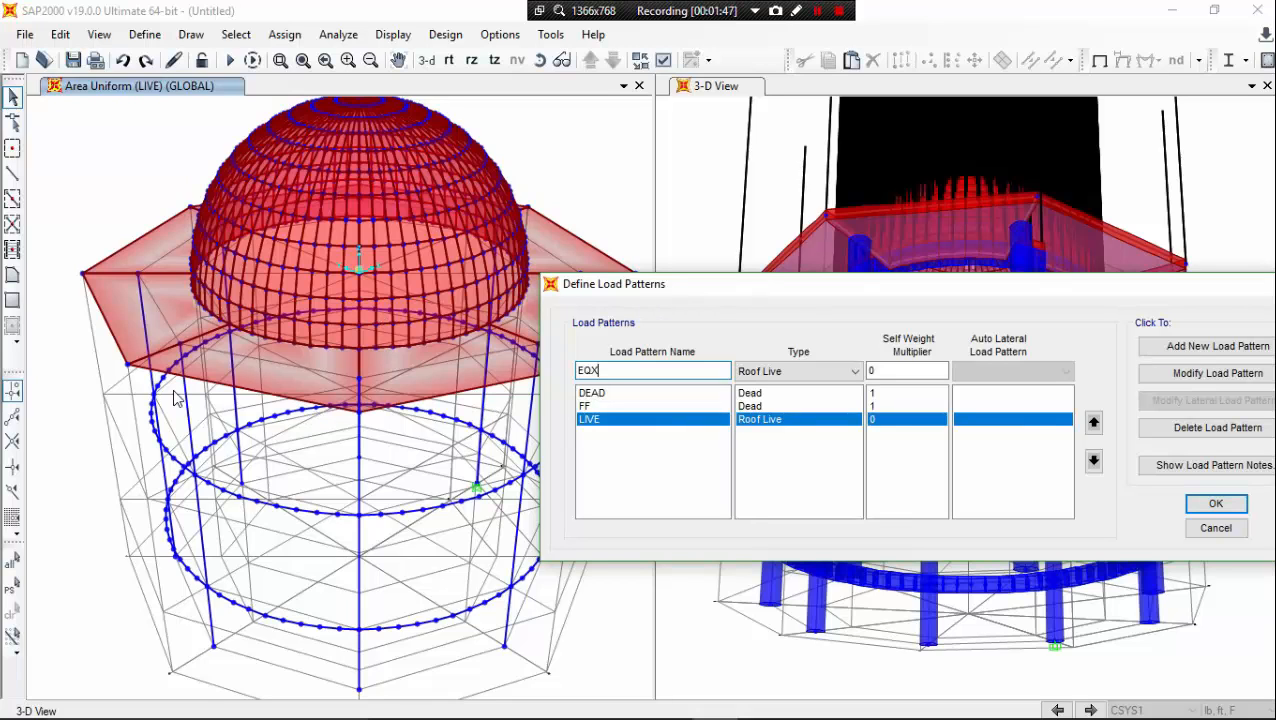
drag(703, 287, 401, 268)
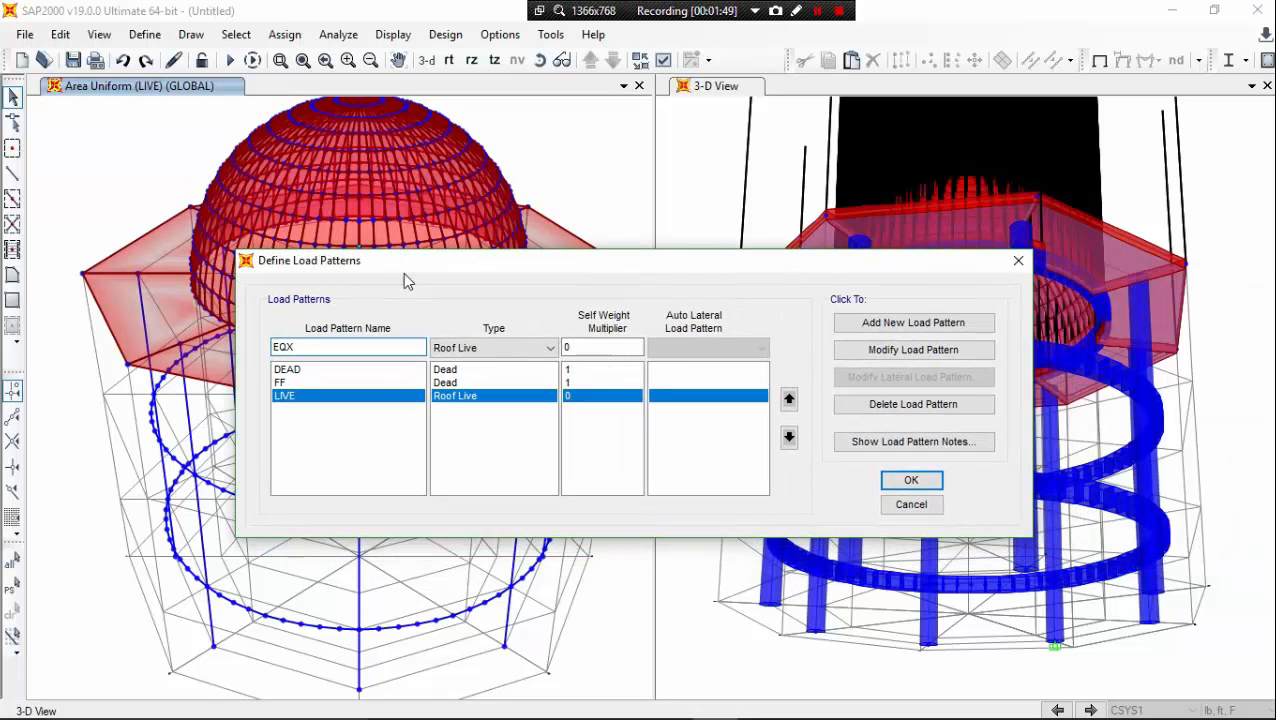
click(549, 345)
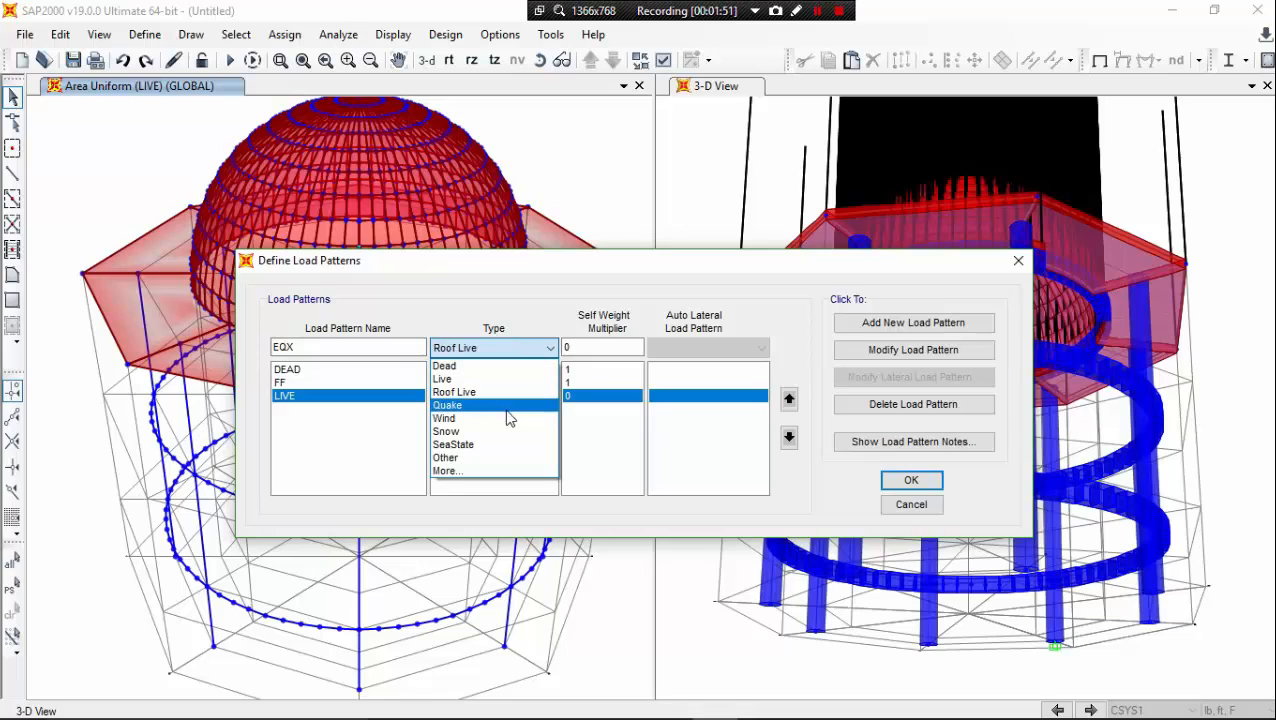
click(502, 406)
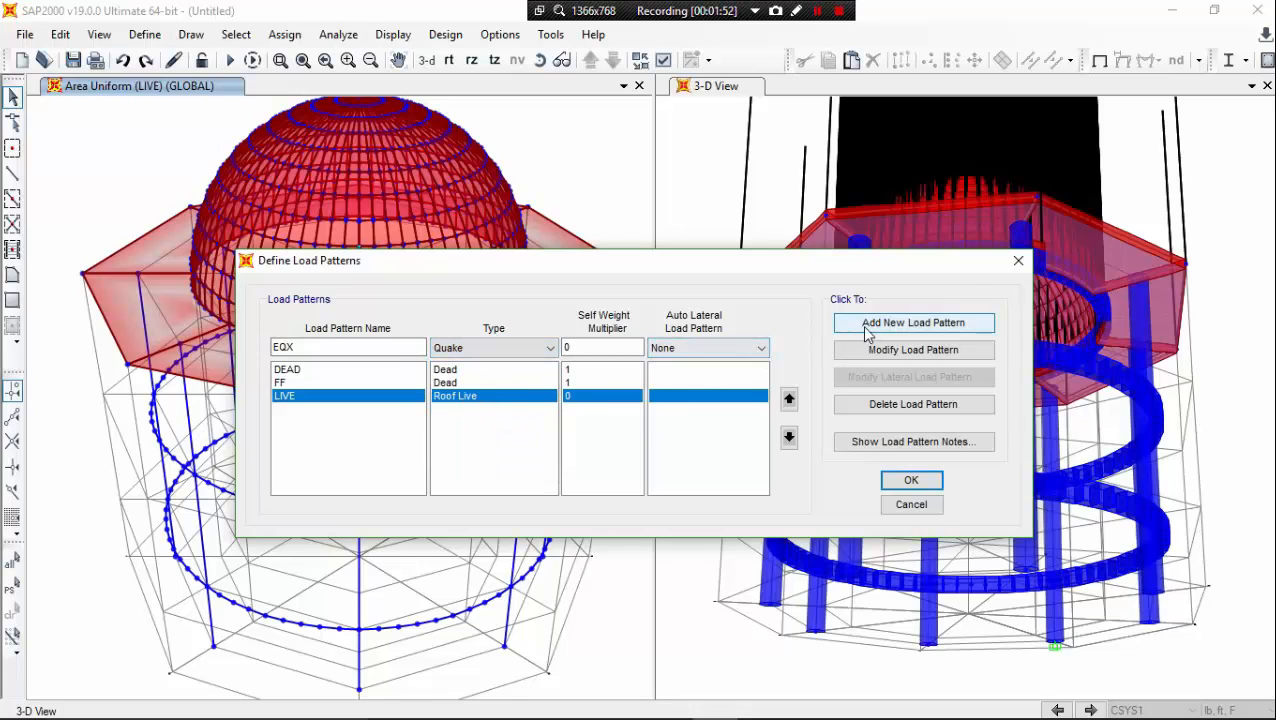
click(740, 348)
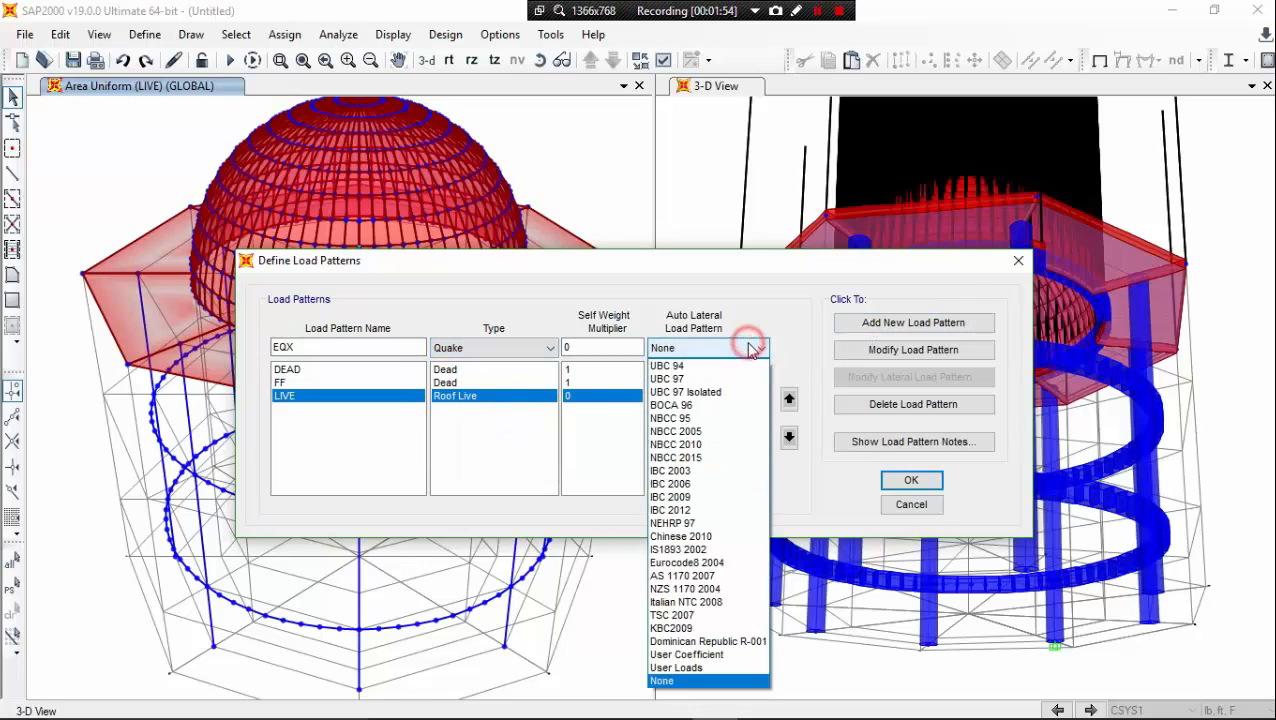
click(722, 369)
click(858, 323)
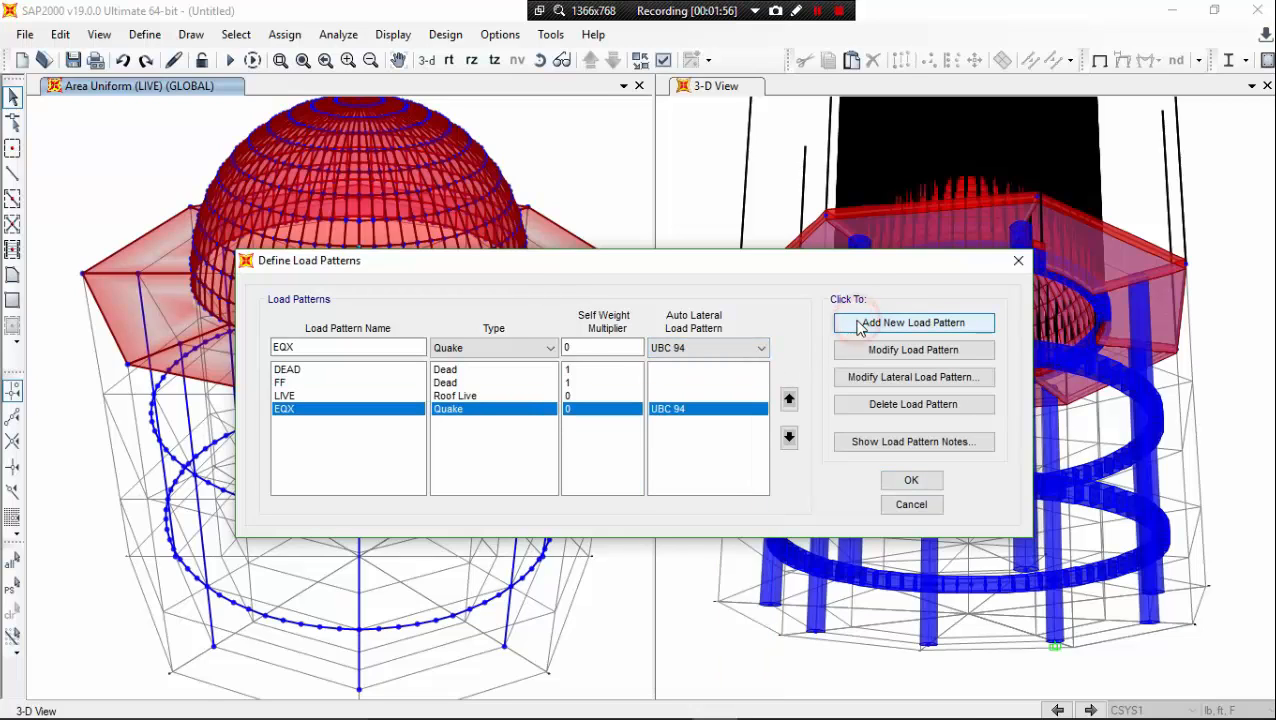
Step: Add a load pattern named WX with type Wind and UBC 94 as its auto lateral load pattern
click(318, 342)
double_click(318, 342)
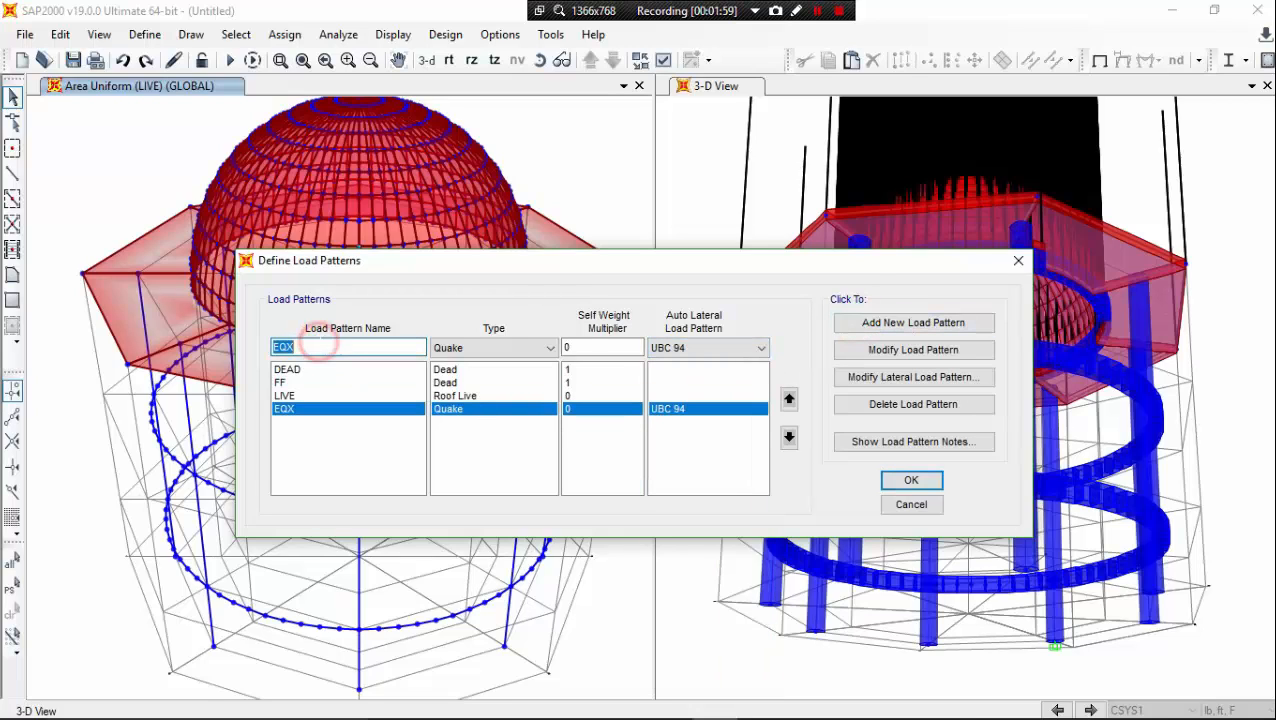
key(BackSpace)
text(WX)
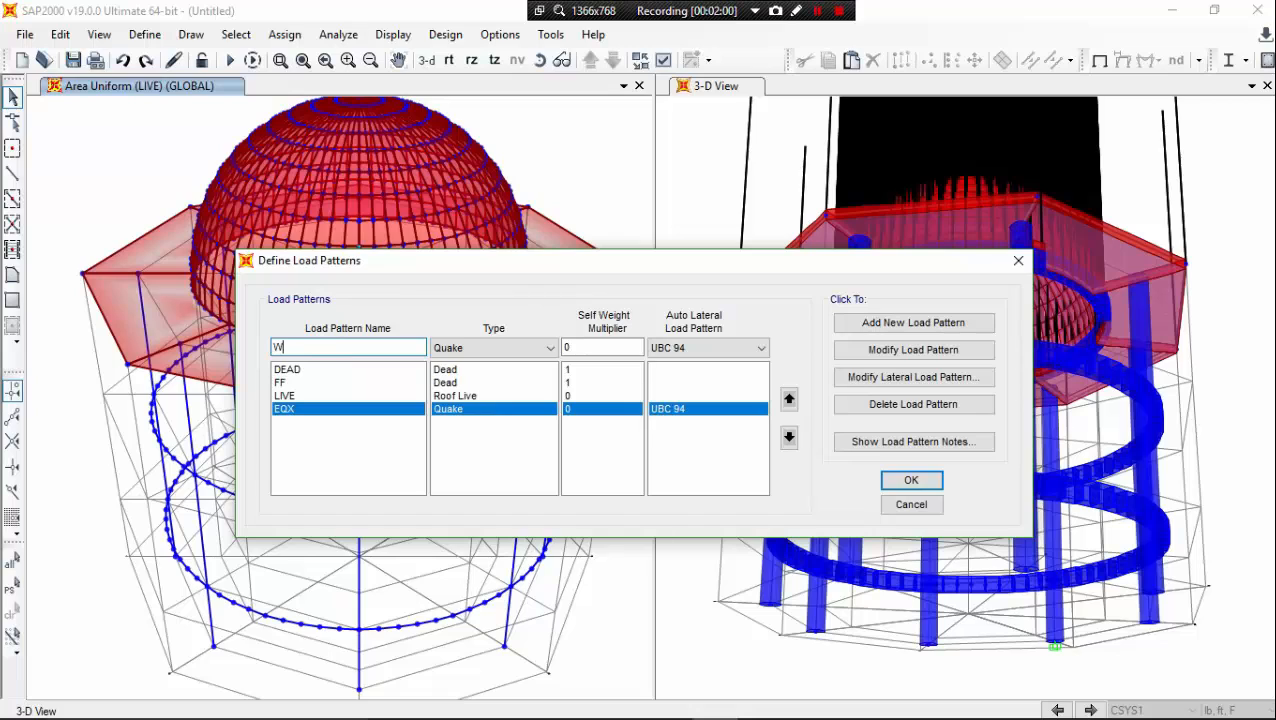
click(538, 348)
click(496, 418)
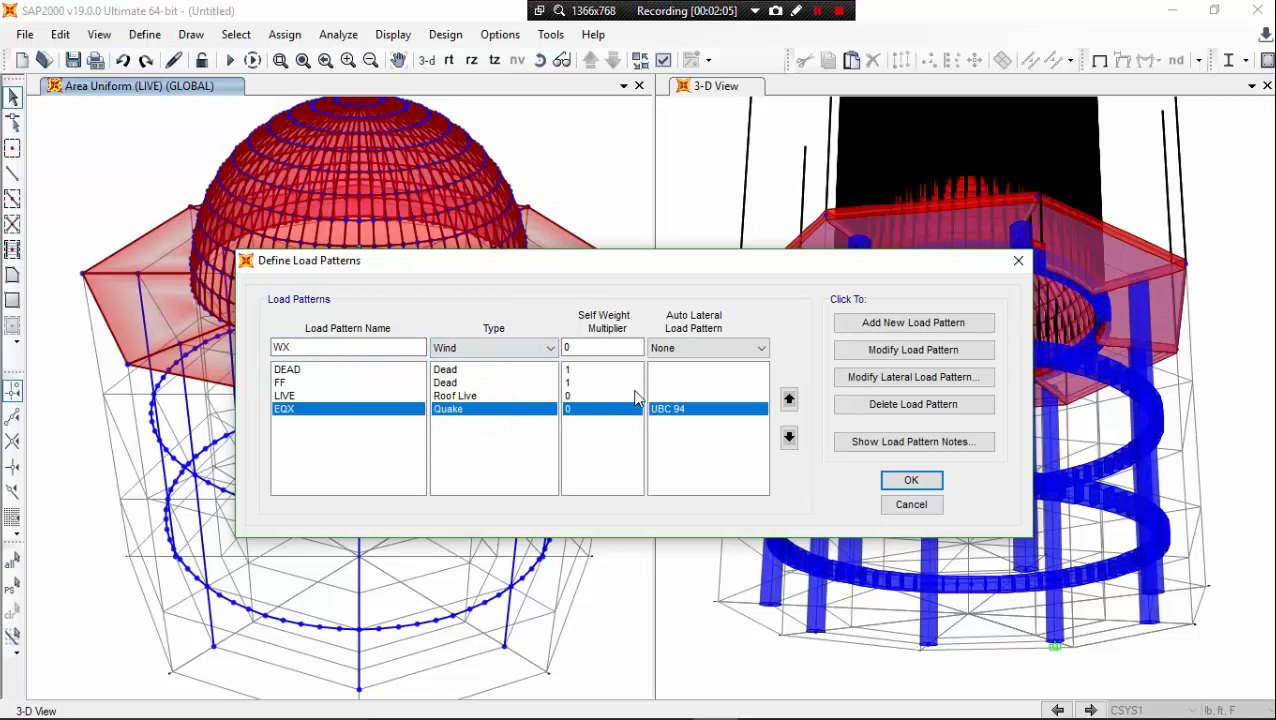
click(733, 352)
click(726, 365)
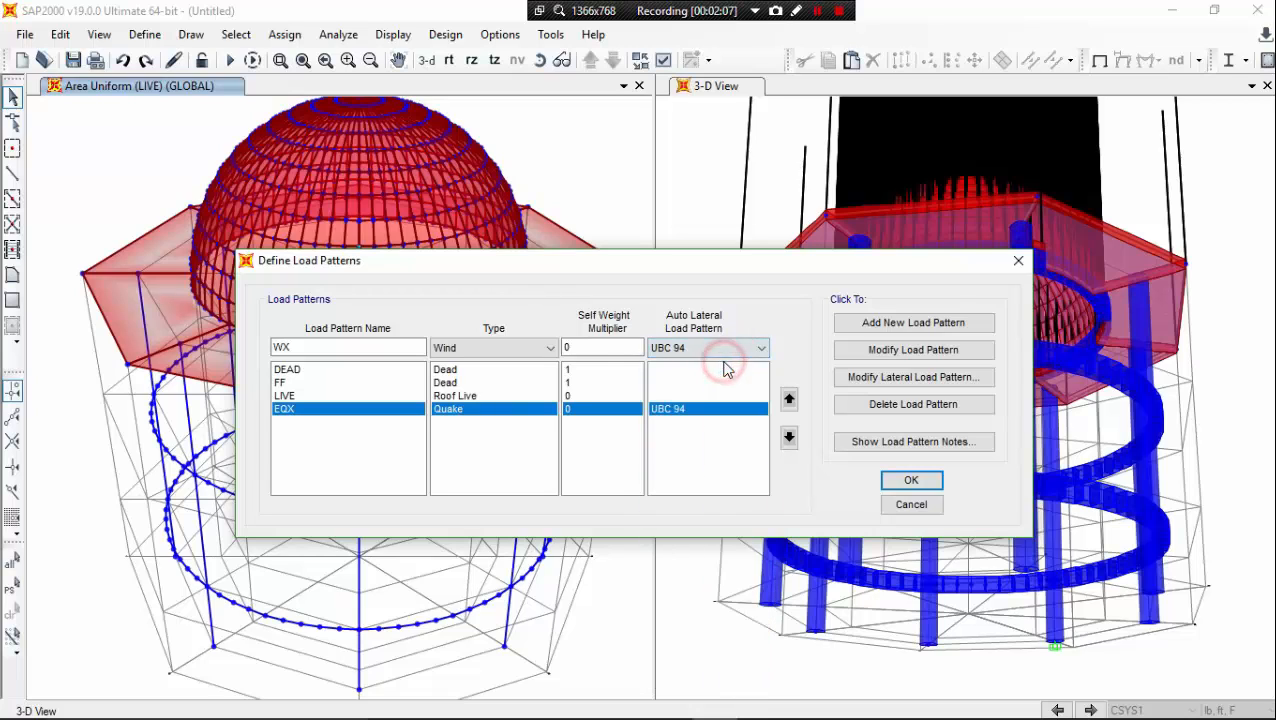
click(886, 322)
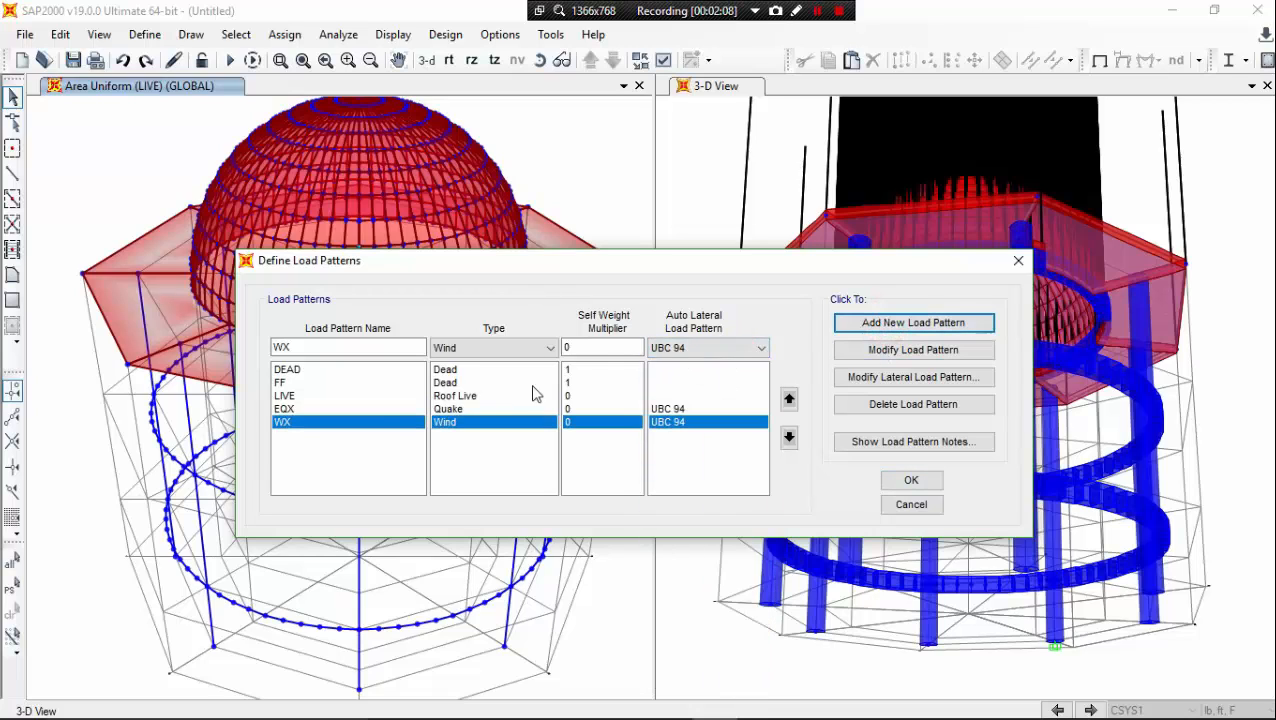
Step: In the EQX seismic load settings, set the eccentricity ratio to 0 and the time period to Method A with Ct 0.03
click(362, 408)
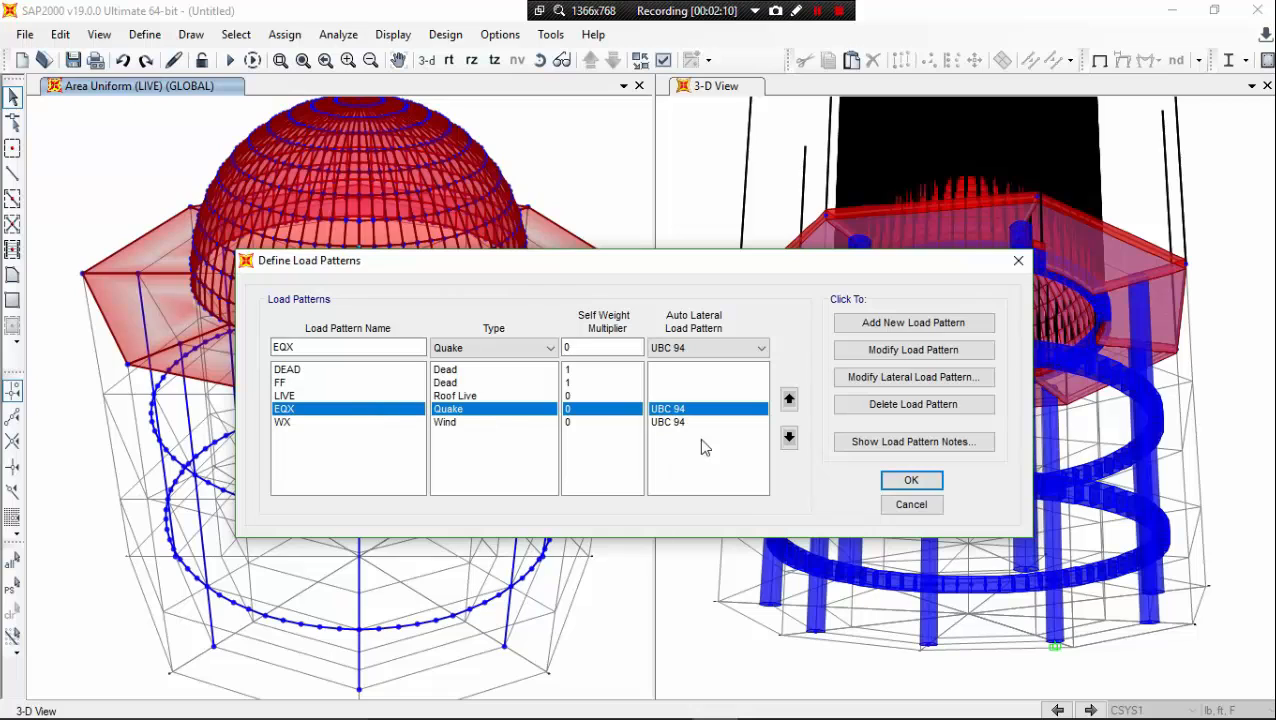
click(862, 386)
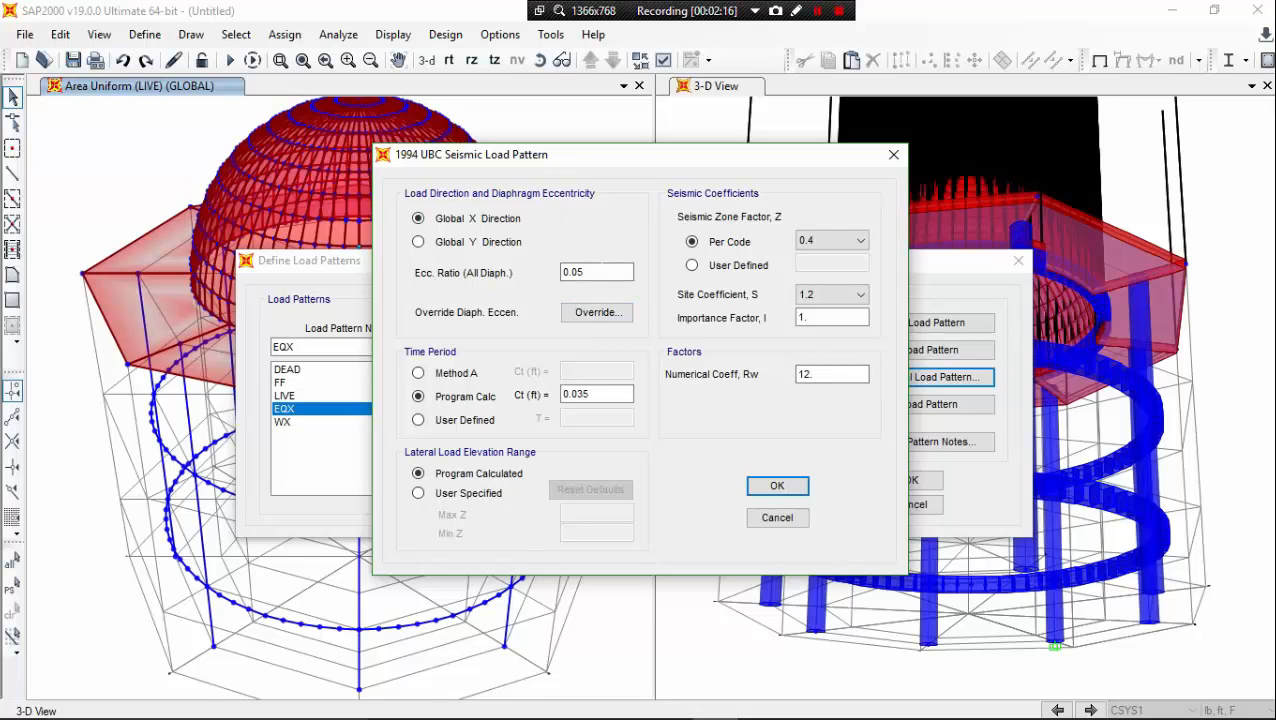
double_click(600, 268)
key(BackSpace)
text(0)
click(462, 375)
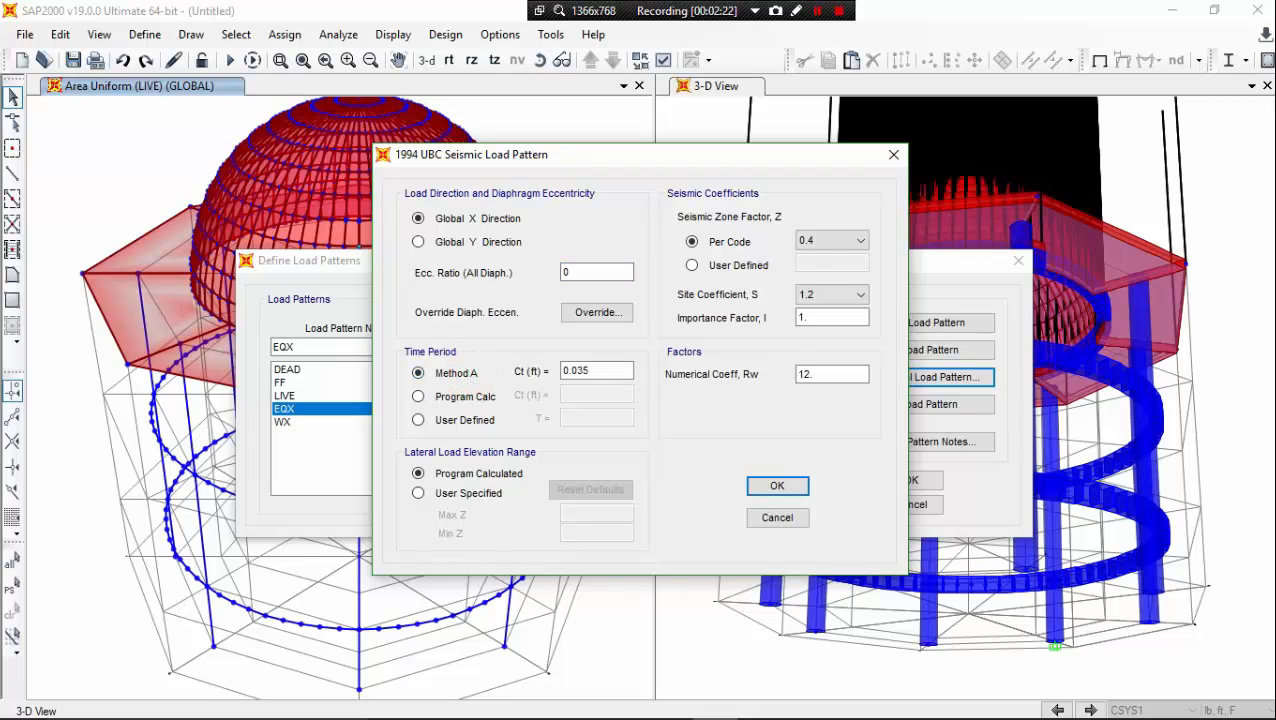
click(607, 368)
Step: Make the EQX lateral load elevation range user specified, with Min Z 0 and Max Z 38
click(480, 492)
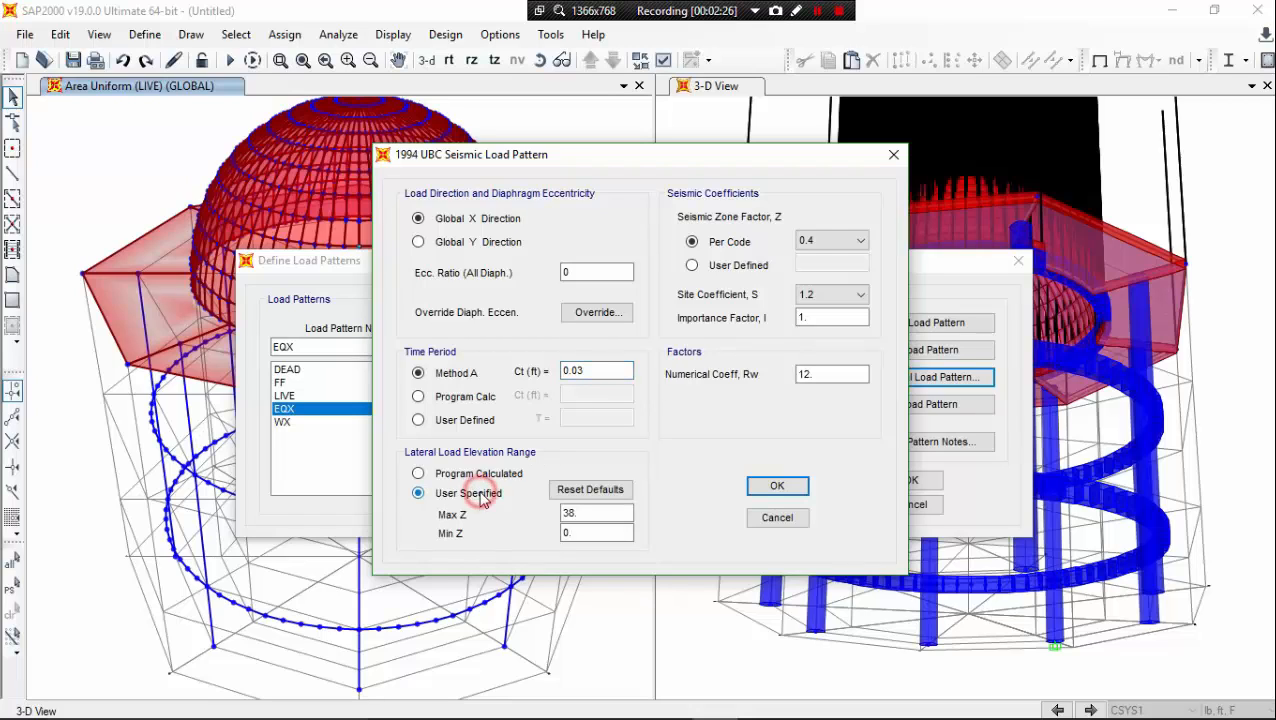
click(562, 533)
text(0.)
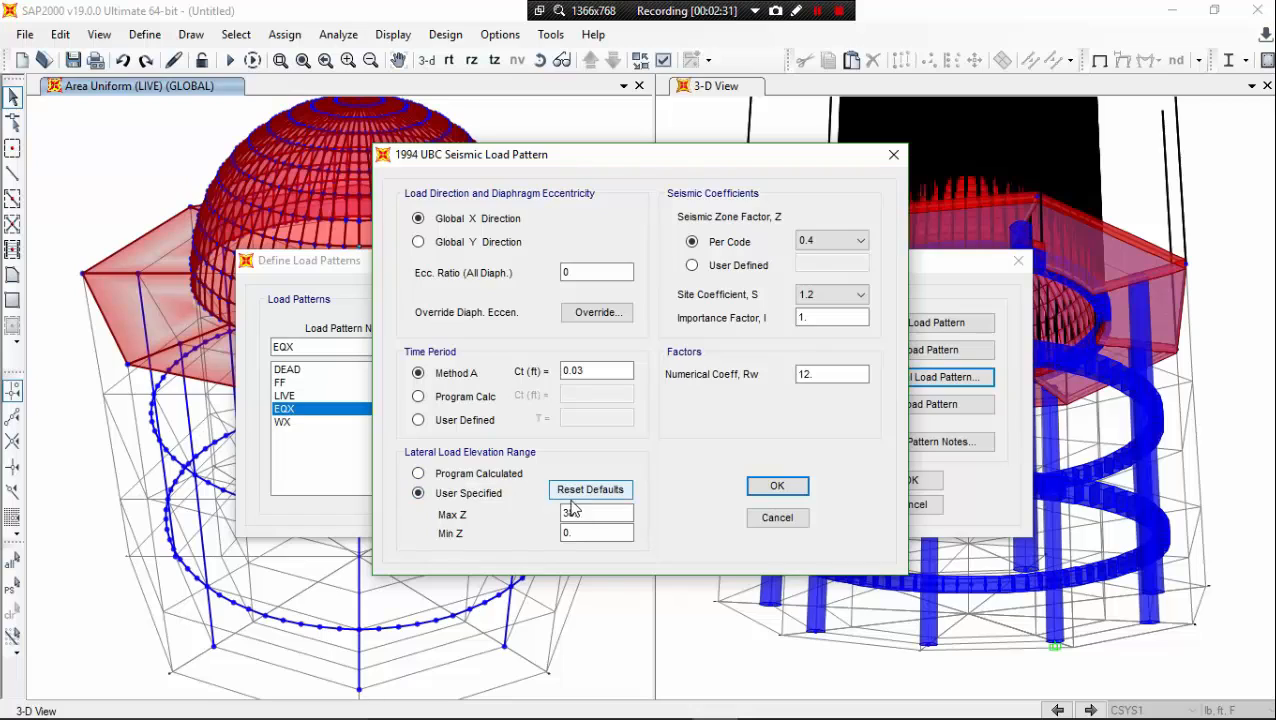
click(600, 512)
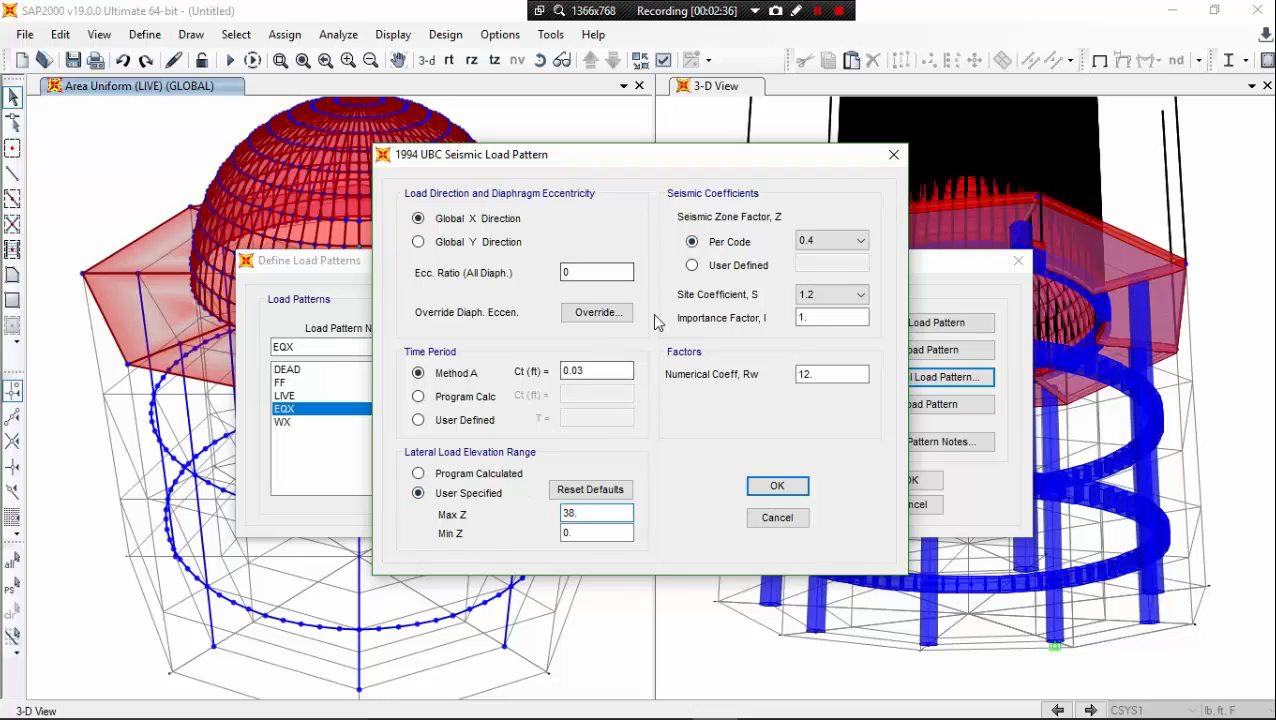
Step: Set the EQX seismic zone factor to 0.15 per code and the site coefficient to 1.5, and accept the seismic load settings
click(688, 161)
drag(585, 197, 582, 190)
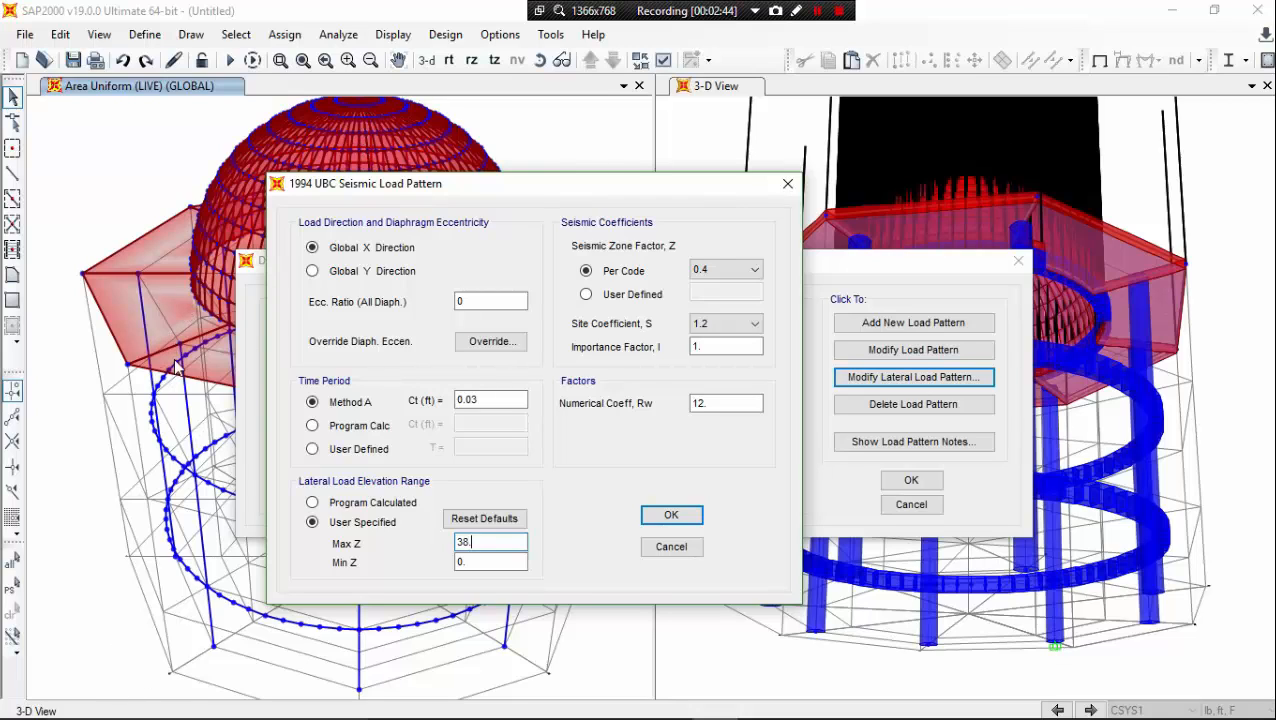
click(741, 270)
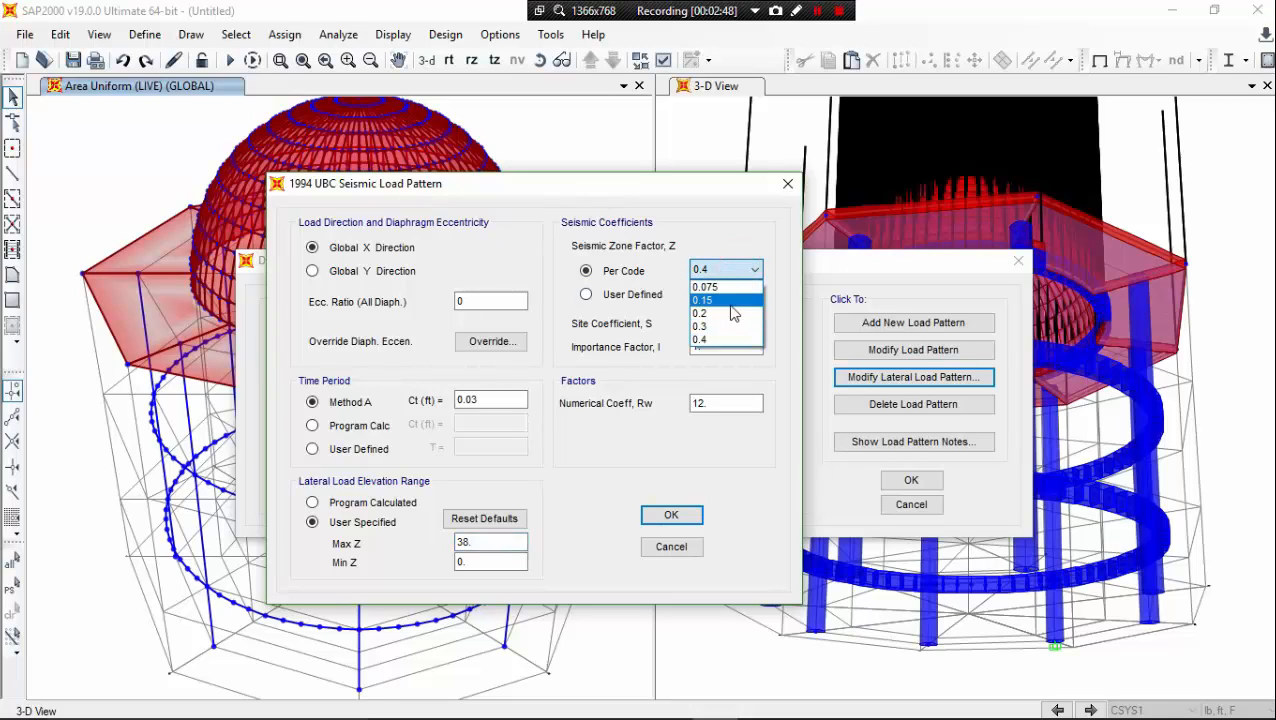
click(732, 306)
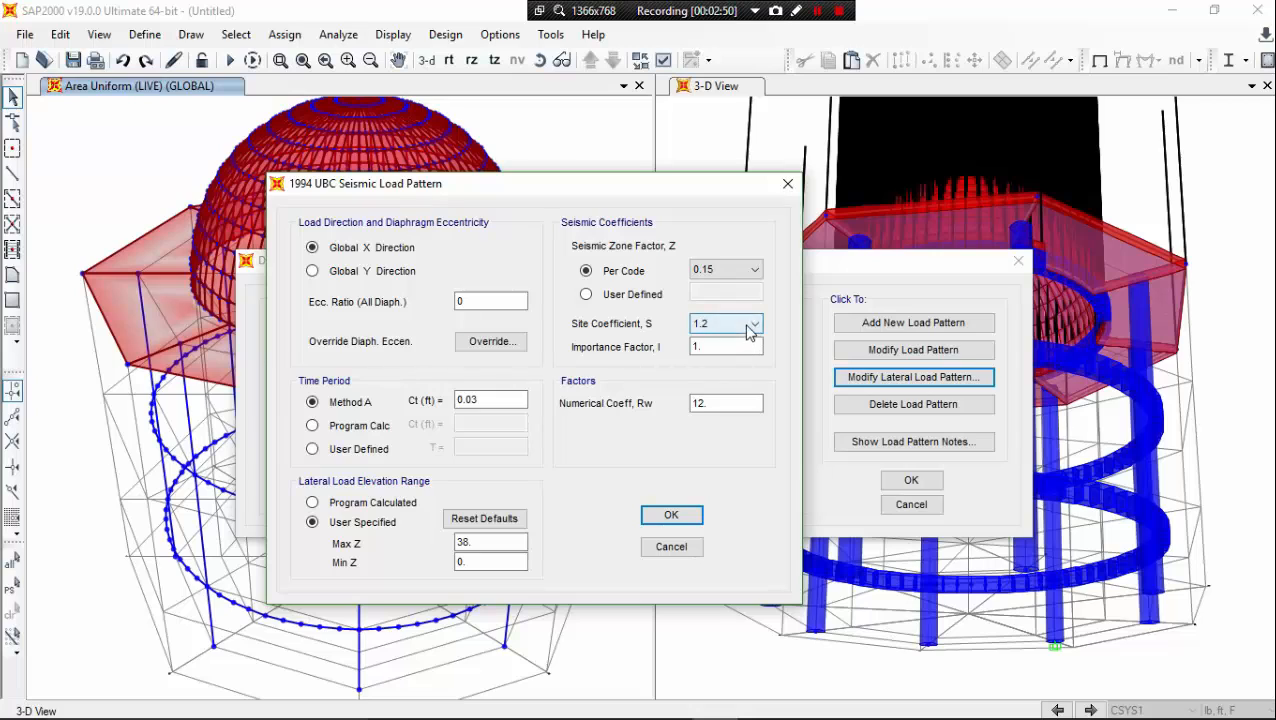
click(750, 330)
click(750, 330)
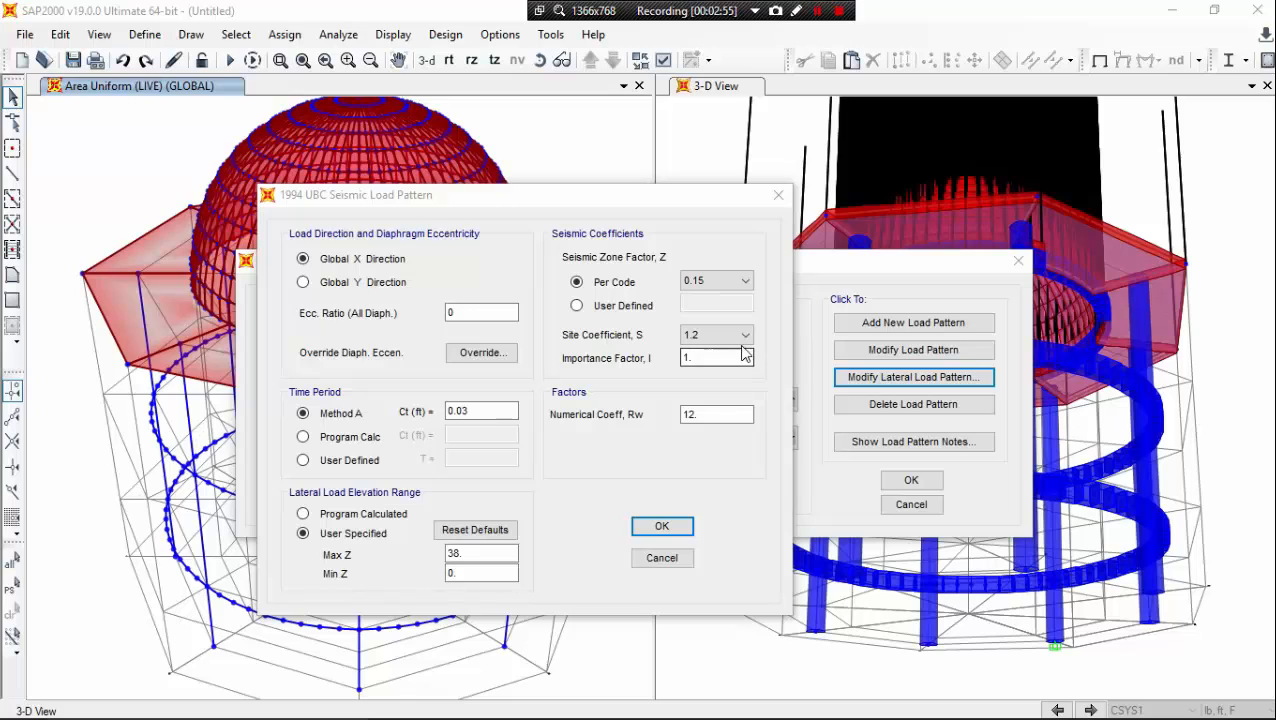
click(745, 336)
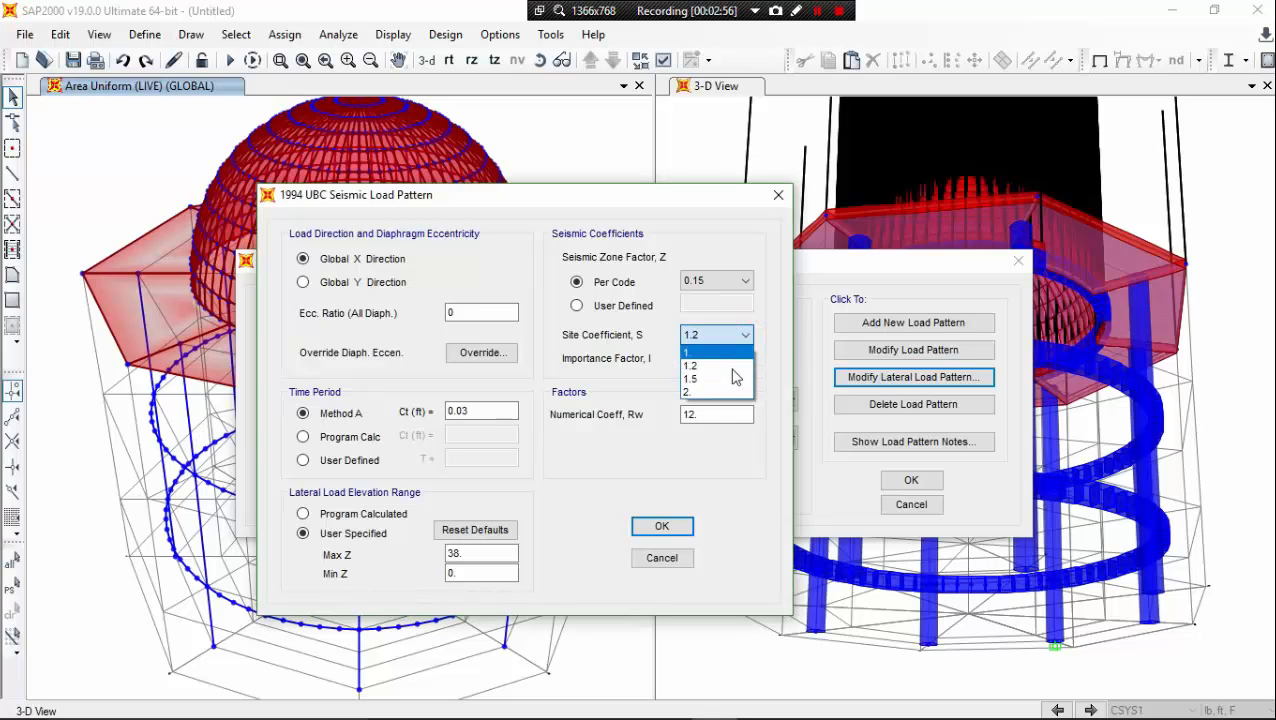
click(728, 378)
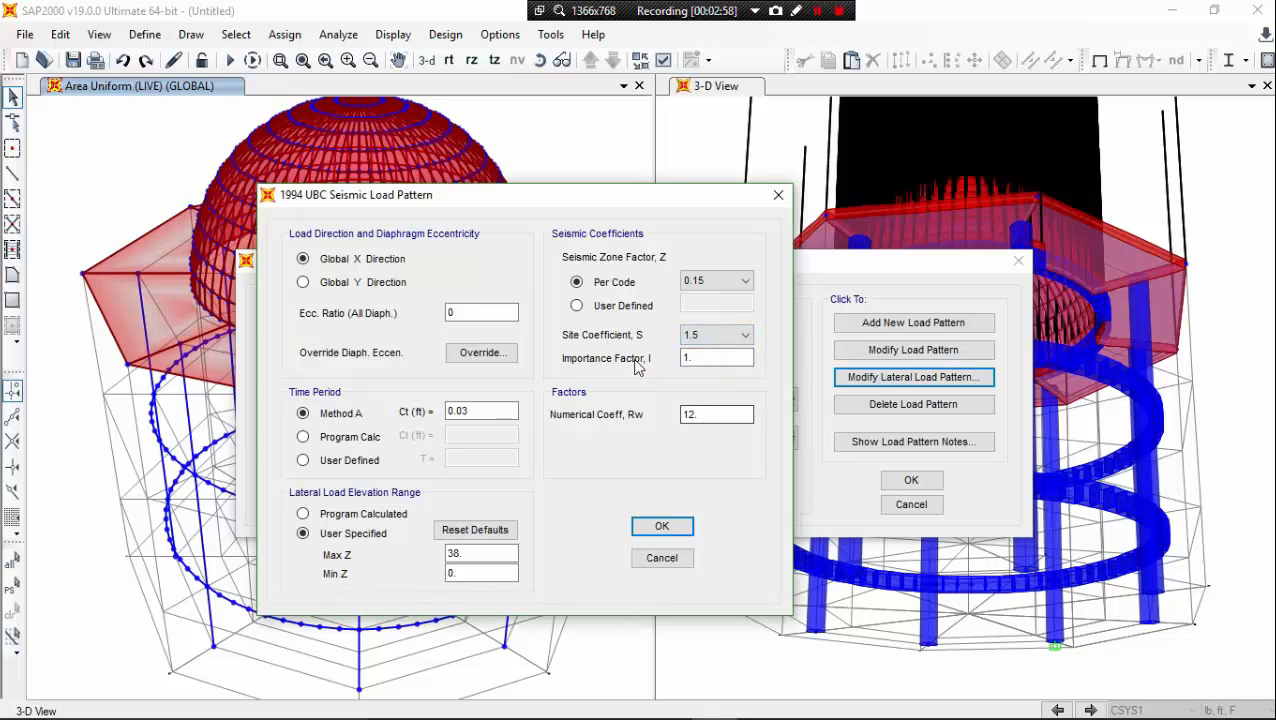
click(721, 412)
click(652, 526)
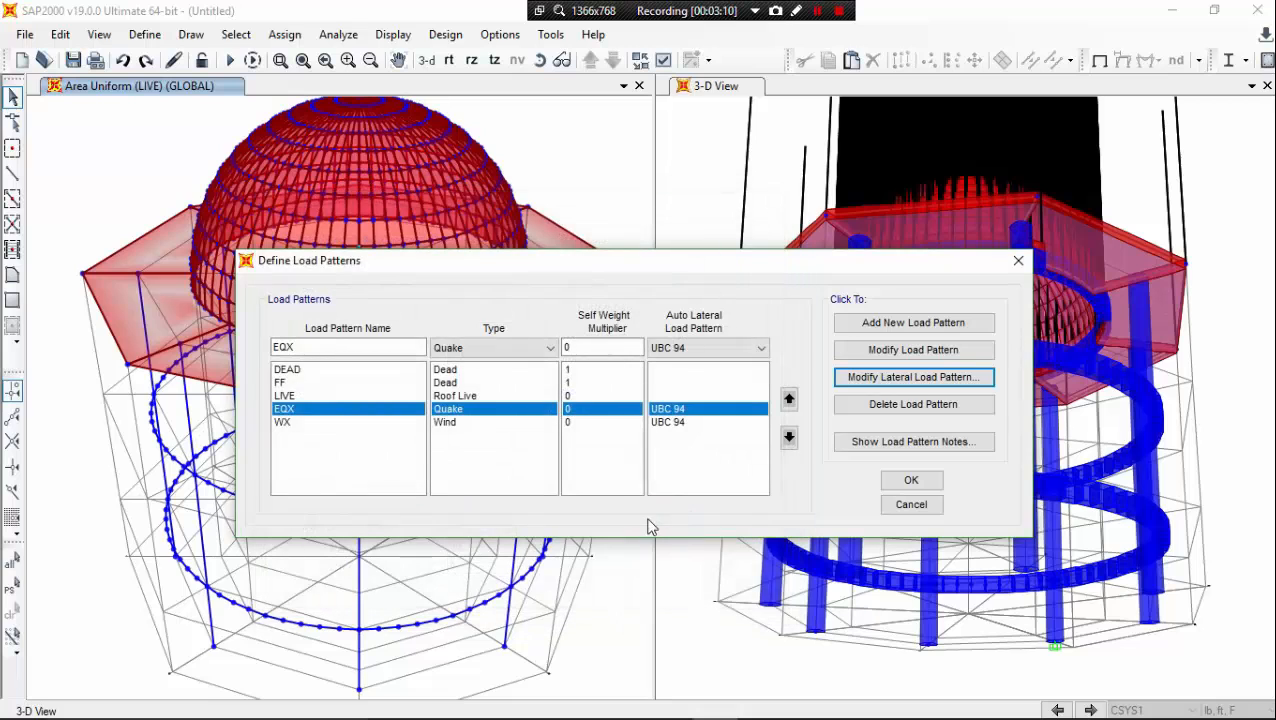
Step: Open the UBC 94 lateral load settings of the WX pattern and set the wind speed to 131.25 mph with exposure type B
click(313, 424)
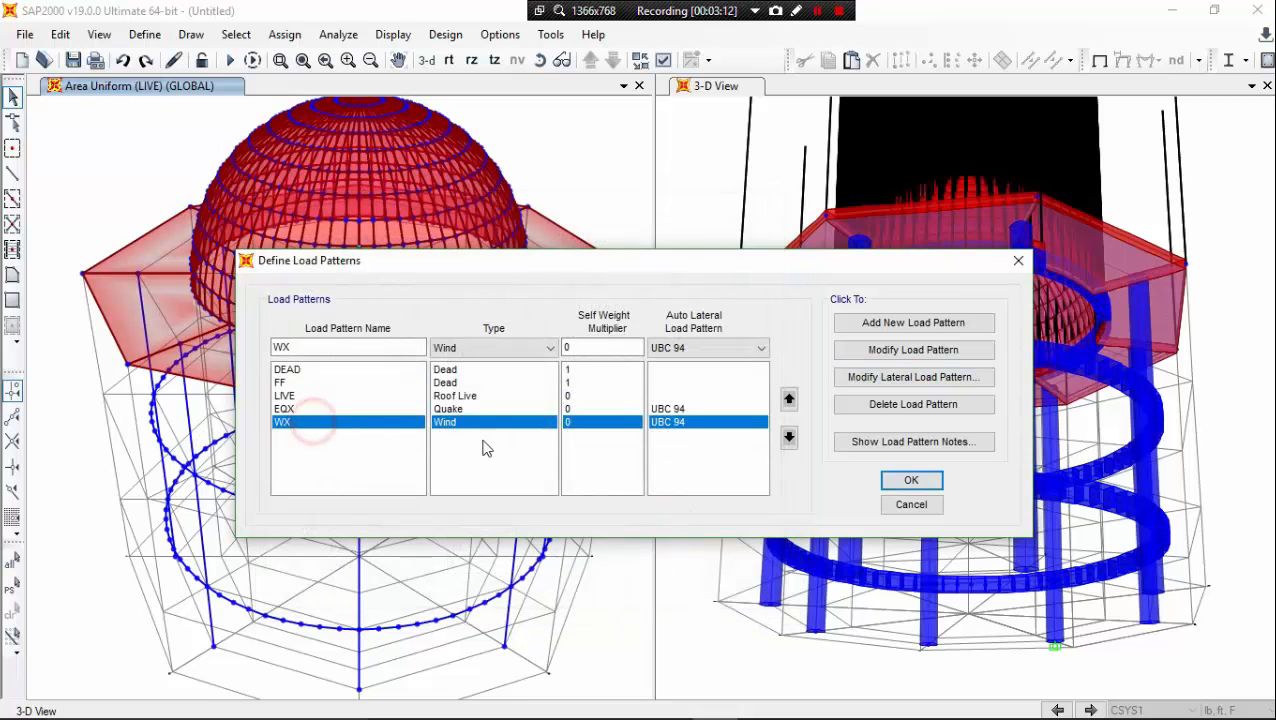
click(878, 381)
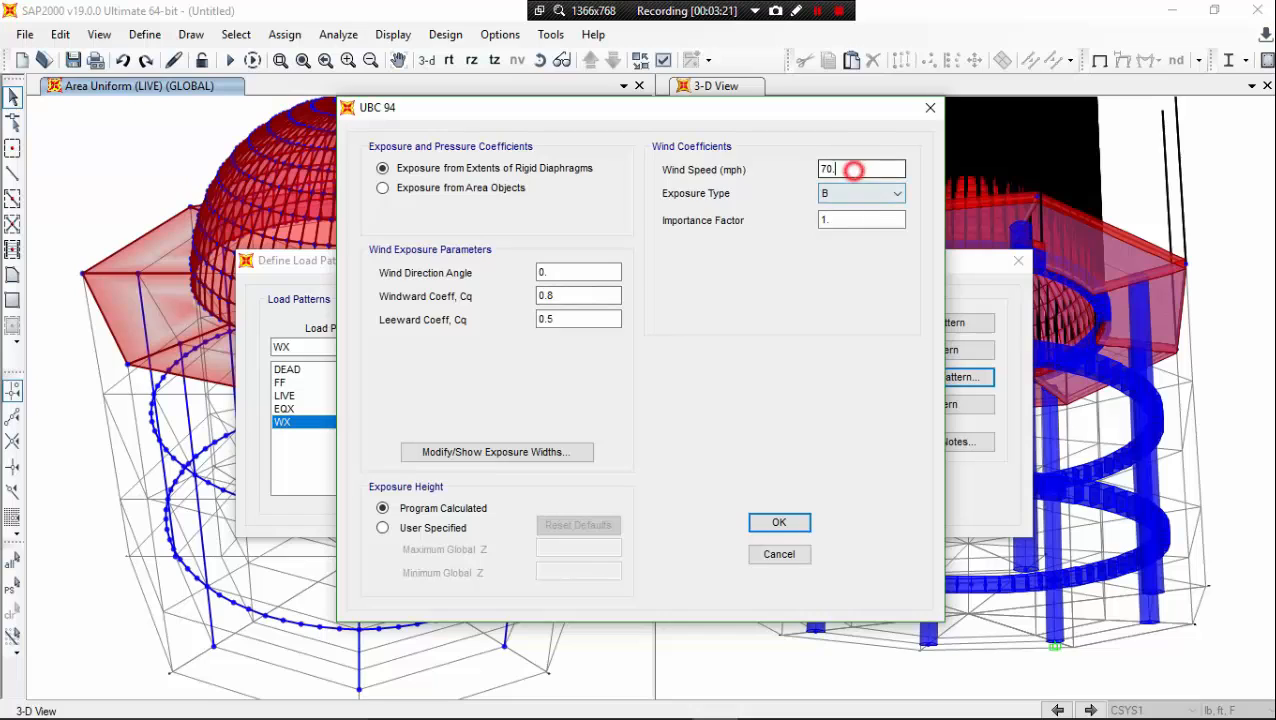
double_click(852, 168)
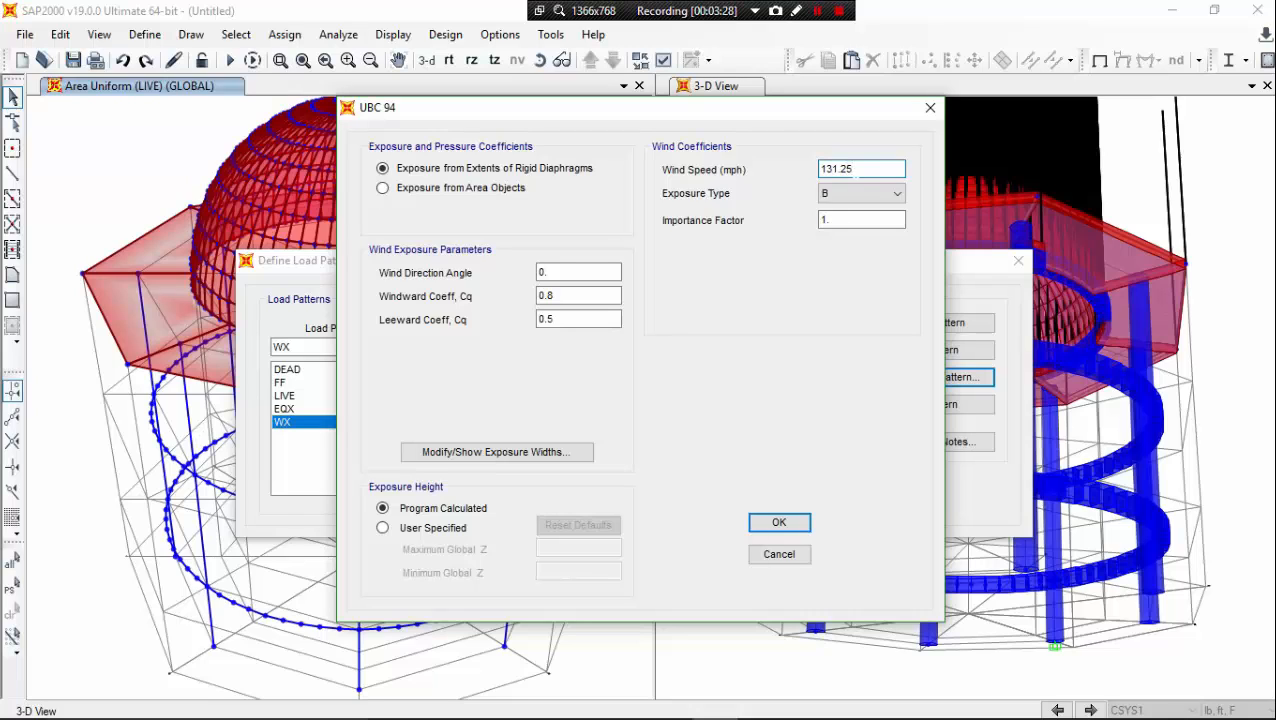
click(863, 194)
click(863, 194)
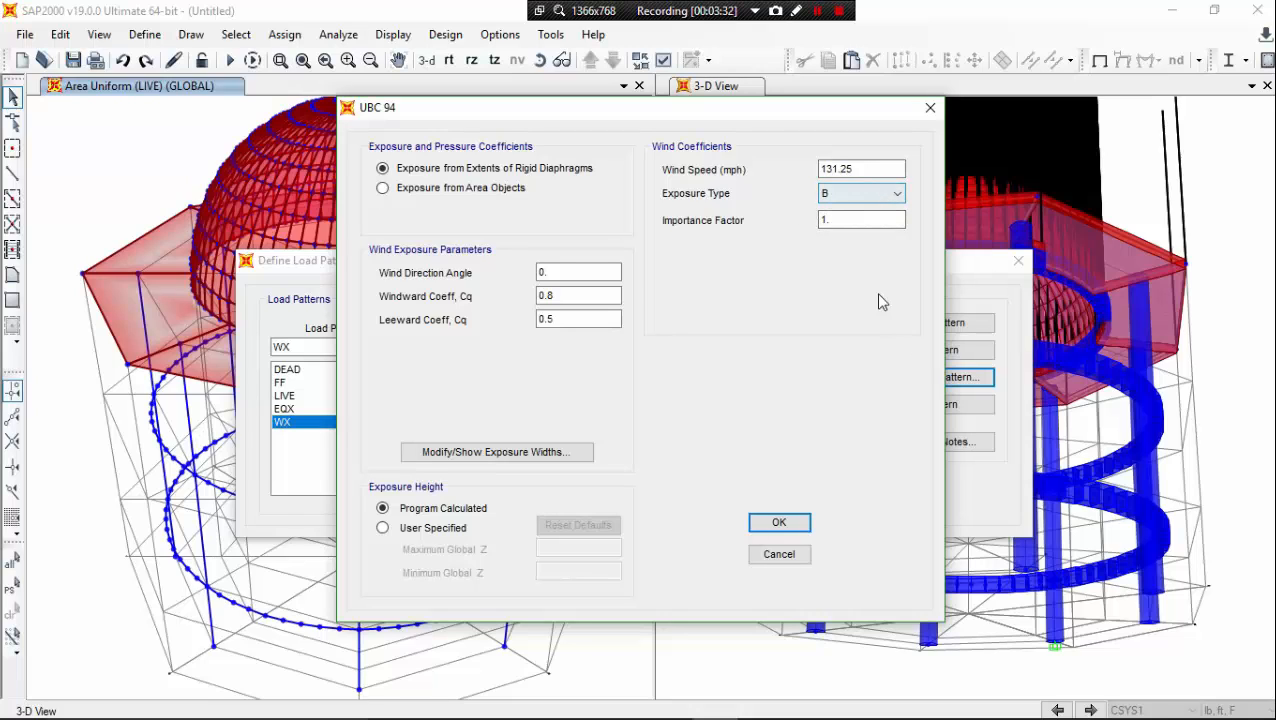
Step: Set the wind importance factor to 1.25 and make the exposure height user specified with a minimum global Z of 6
click(856, 220)
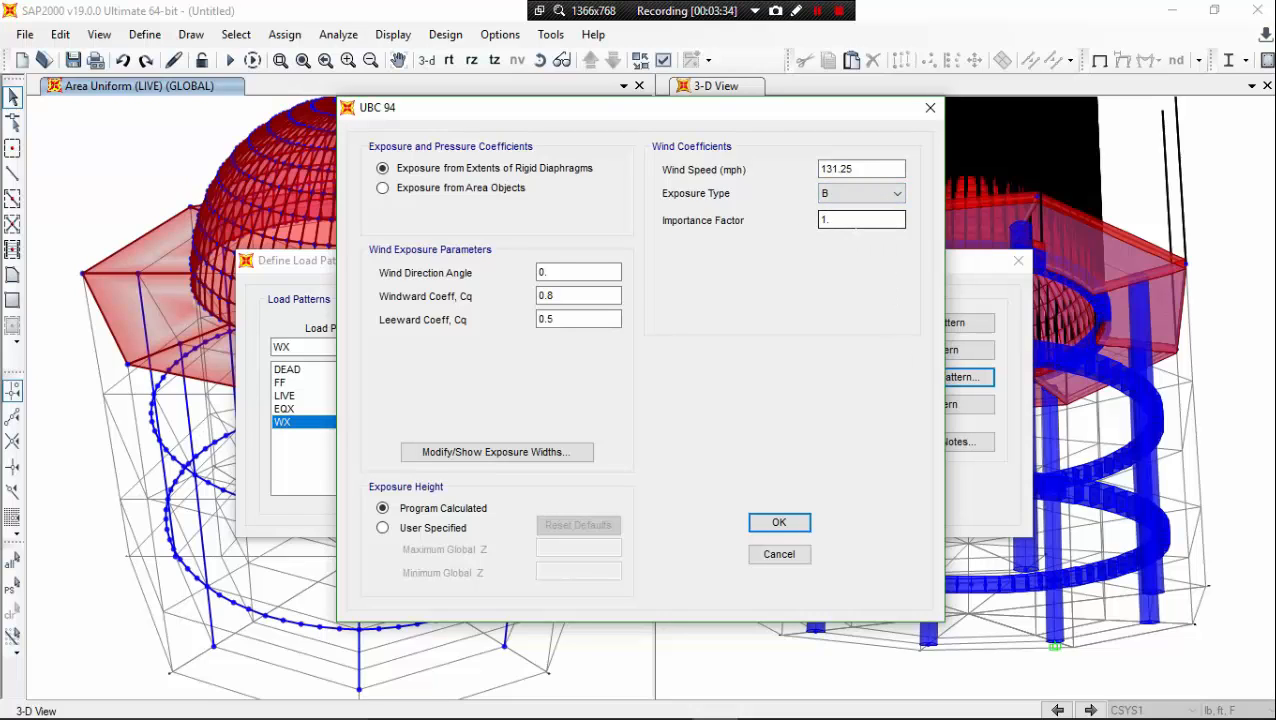
click(845, 224)
click(447, 528)
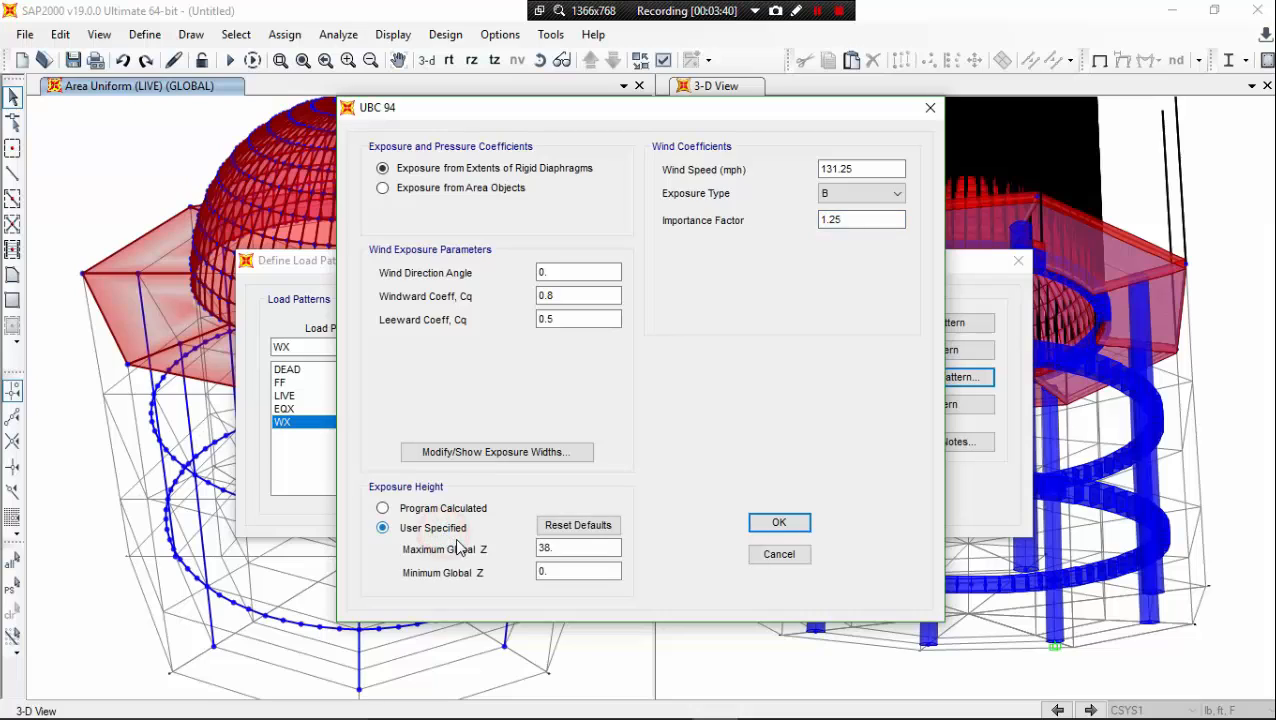
double_click(545, 571)
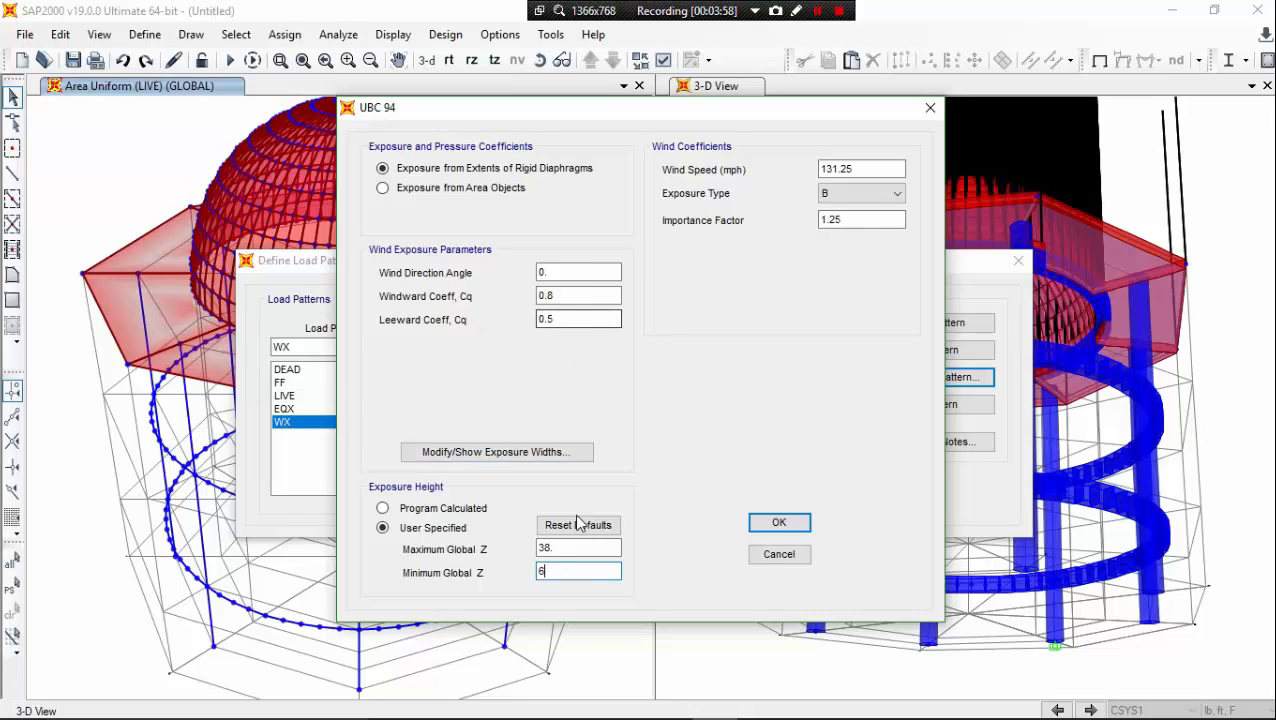
Step: Switch to the Word notes and review the H/B and L/B ratios and the windward and leeward pressure coefficient calculations
mouse_move(622, 717)
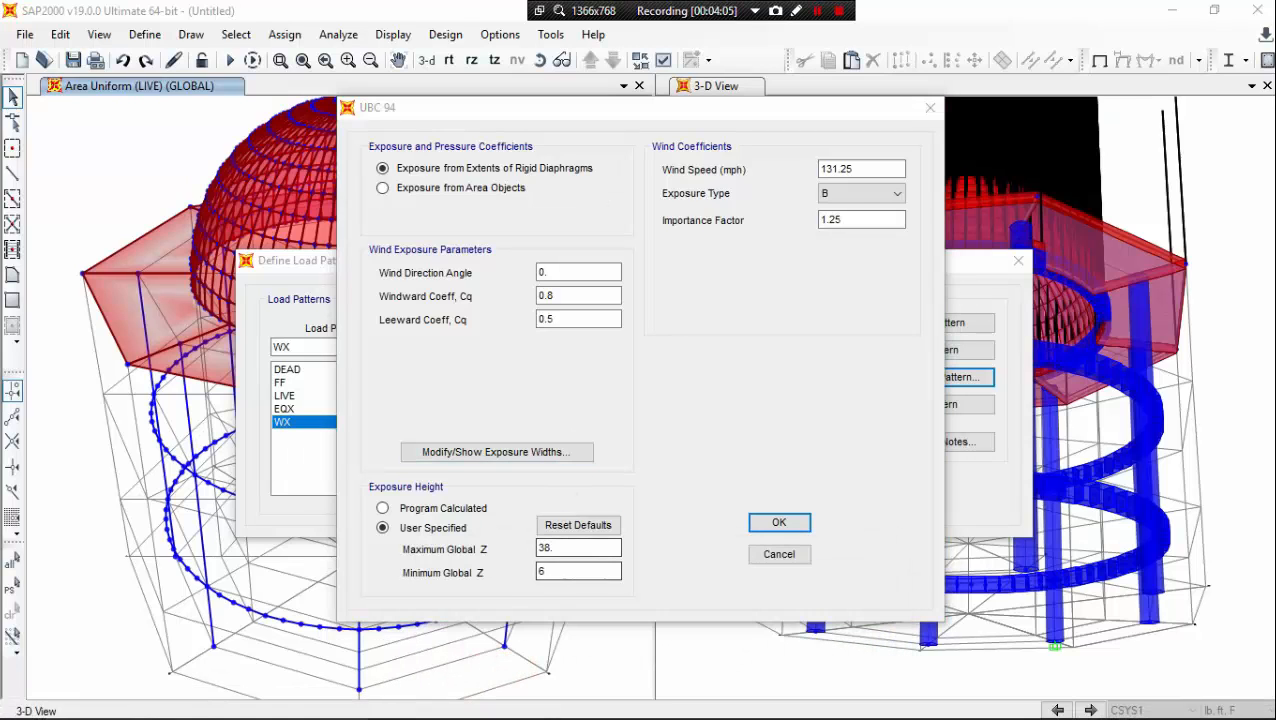
click(570, 650)
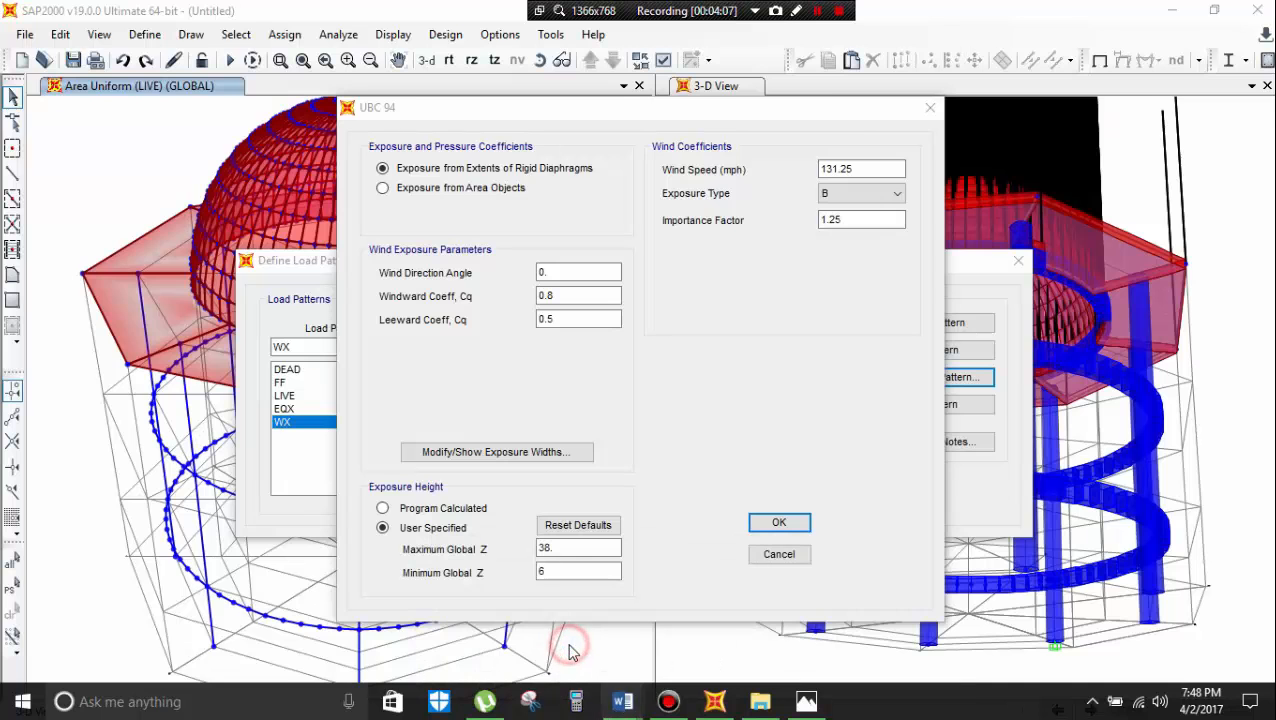
scroll(557, 558, down, 3)
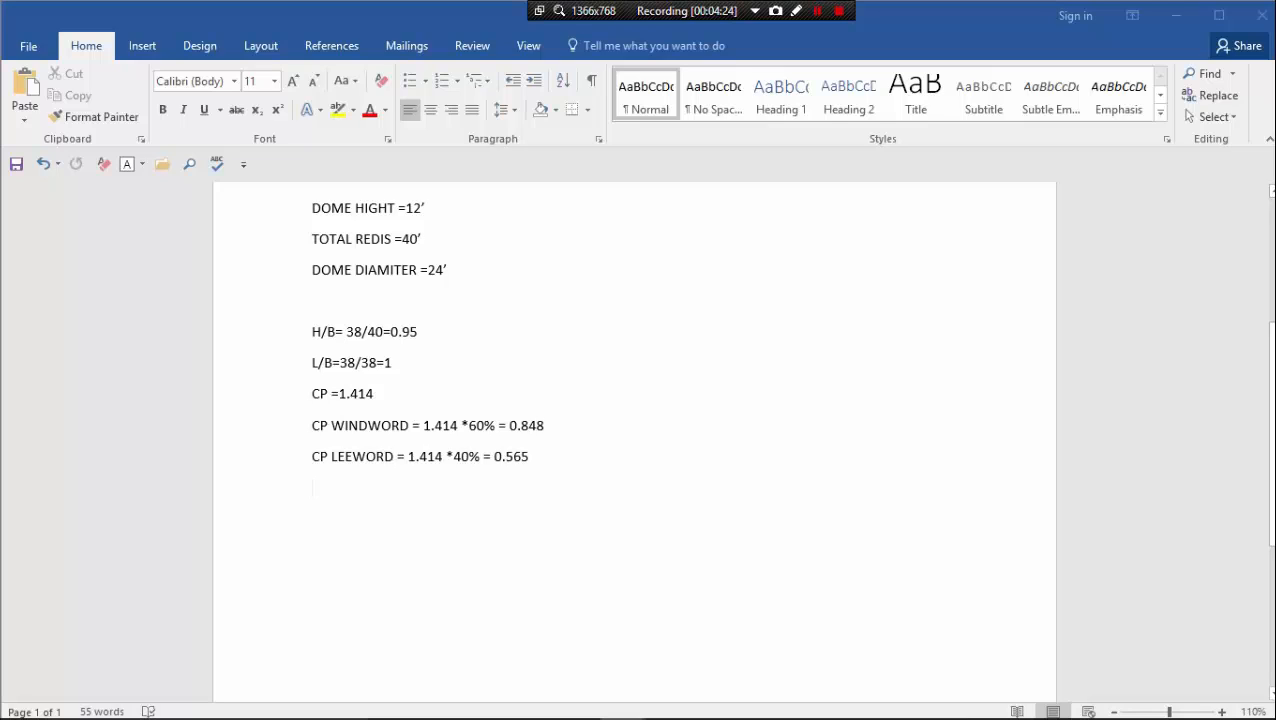
Step: Switch to the DSC_0345.JPG photo and examine Table 6.2.15 for the overall pressure coefficient by h/B and L/B
click(806, 701)
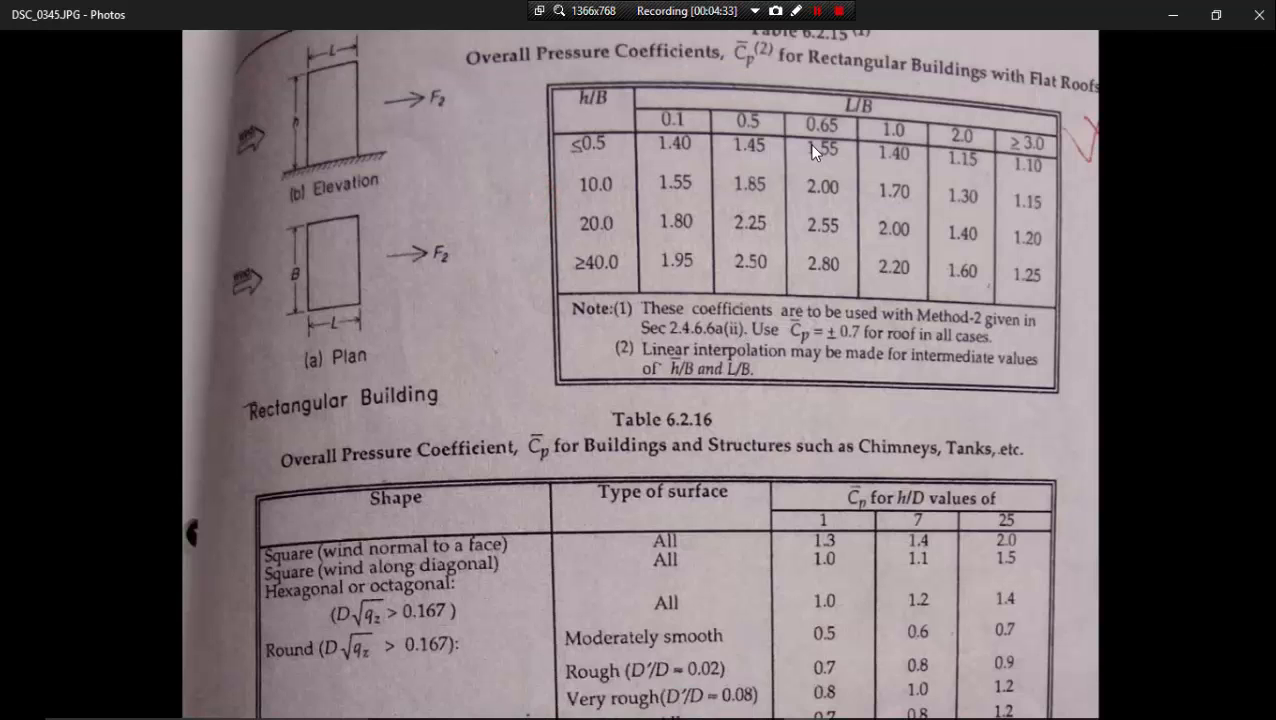
scroll(815, 145, down, 2)
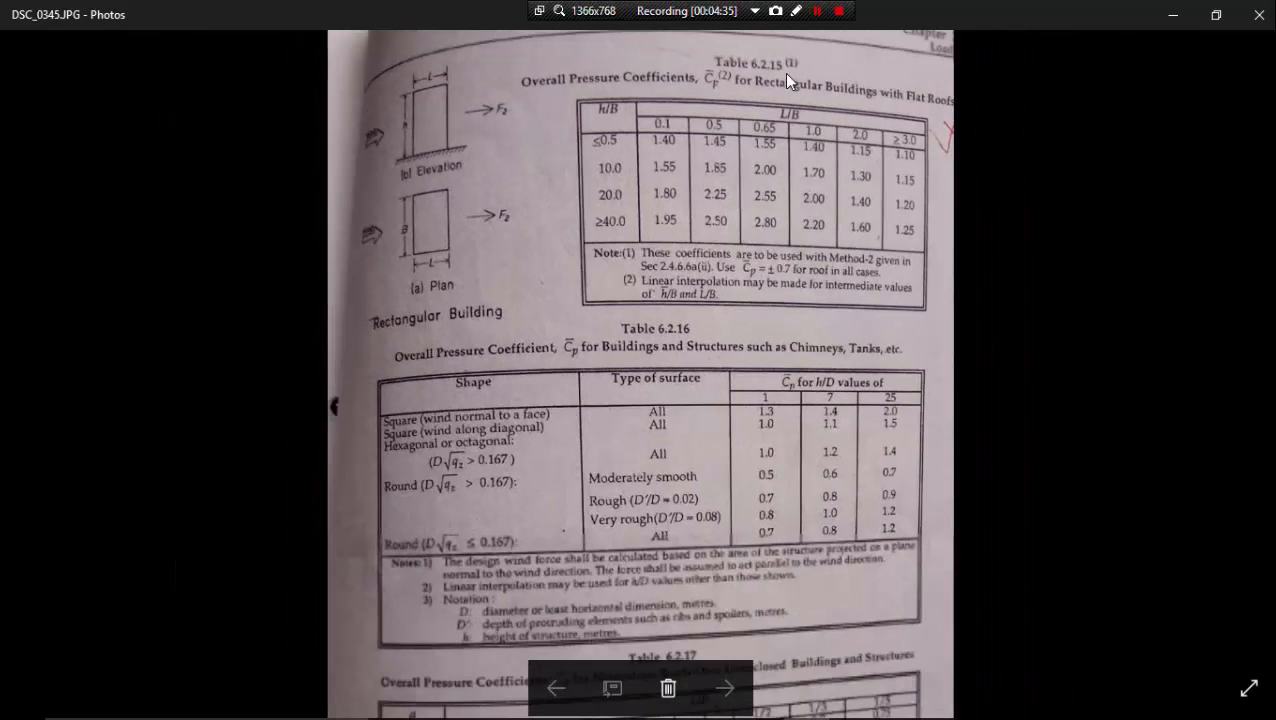
scroll(785, 78, up, 1)
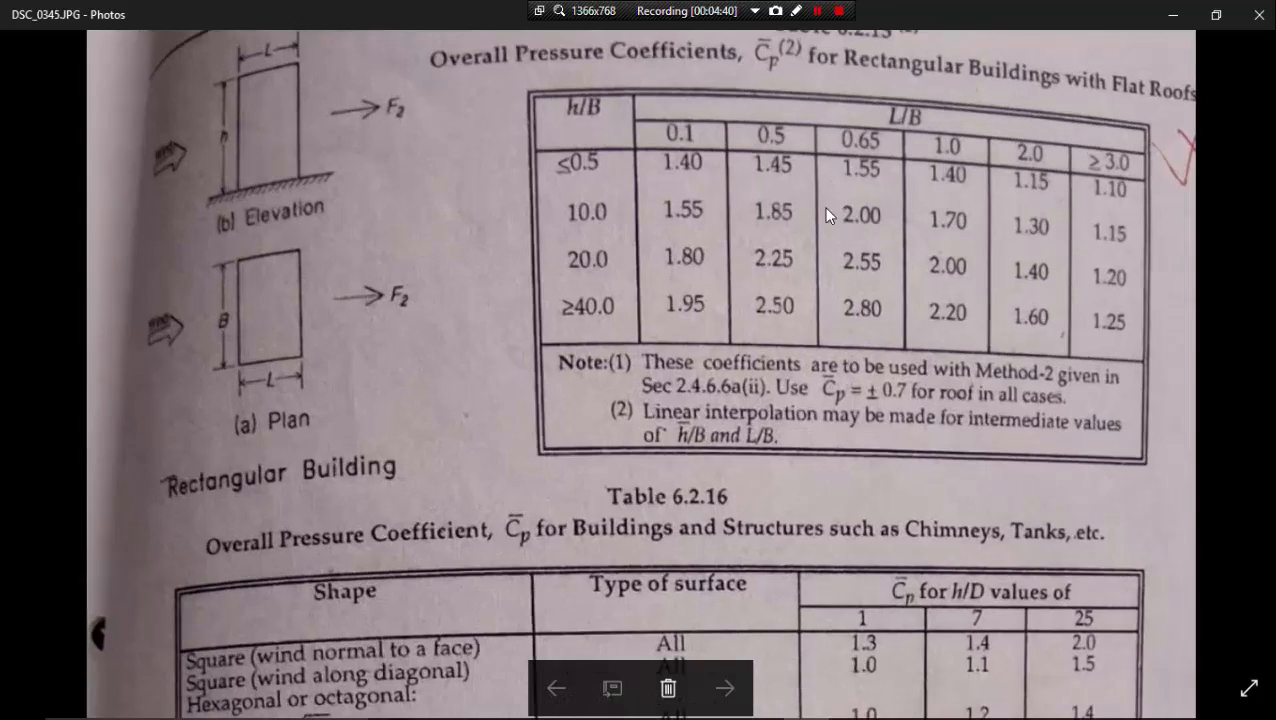
scroll(694, 176, up, 1)
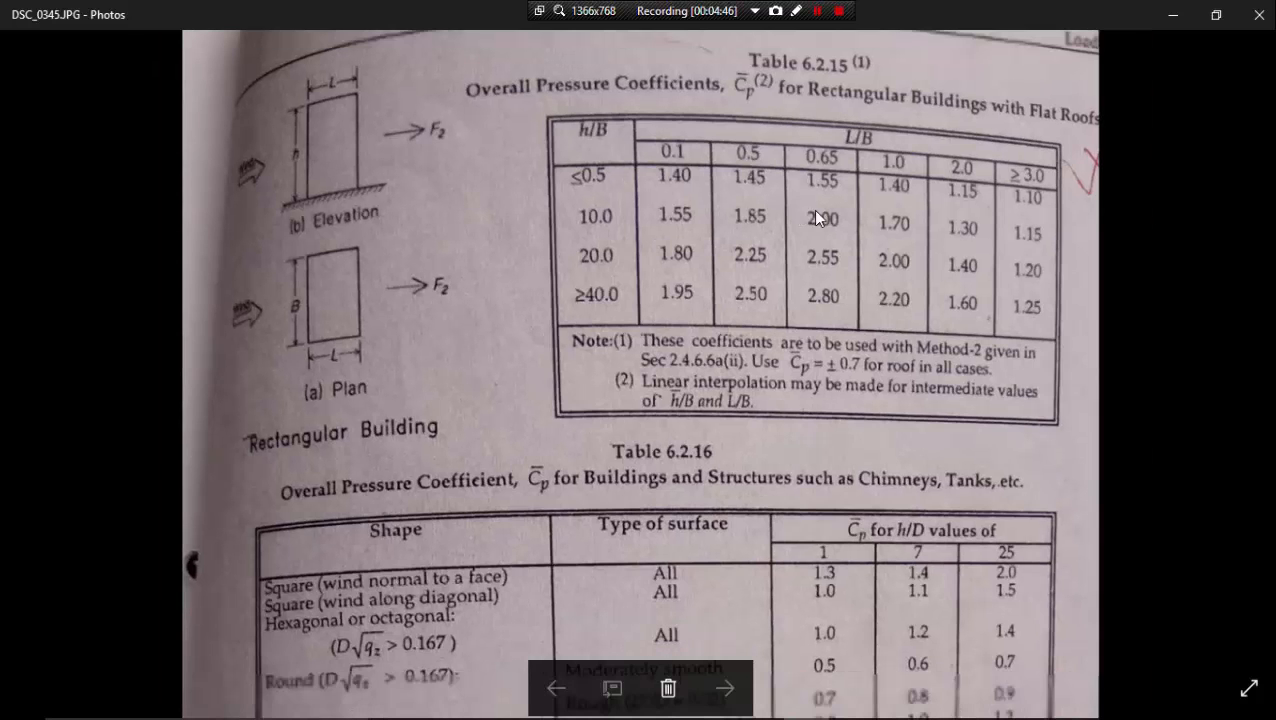
scroll(653, 207, up, 1)
scroll(653, 207, down, 1)
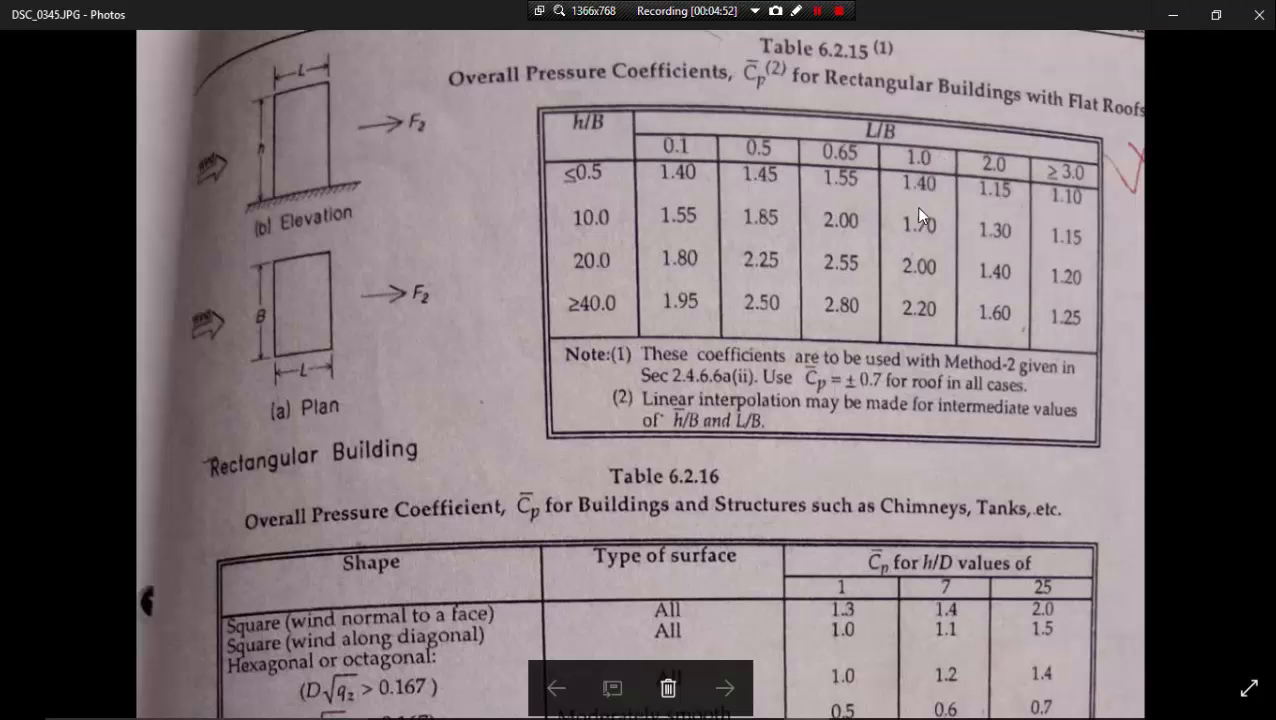
click(1172, 15)
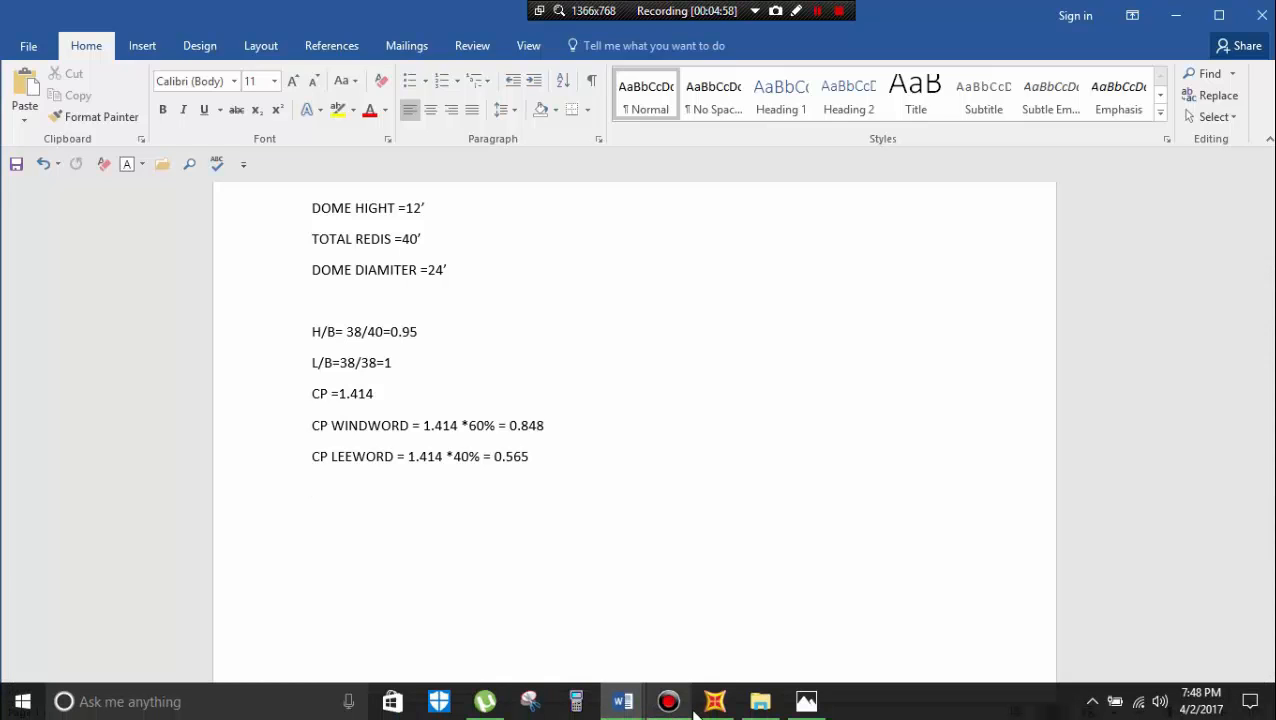
Step: Back in SAP2000, set the WX windward coefficient to 0.848 and leeward coefficient to 0.565, and accept all load pattern definitions
click(714, 711)
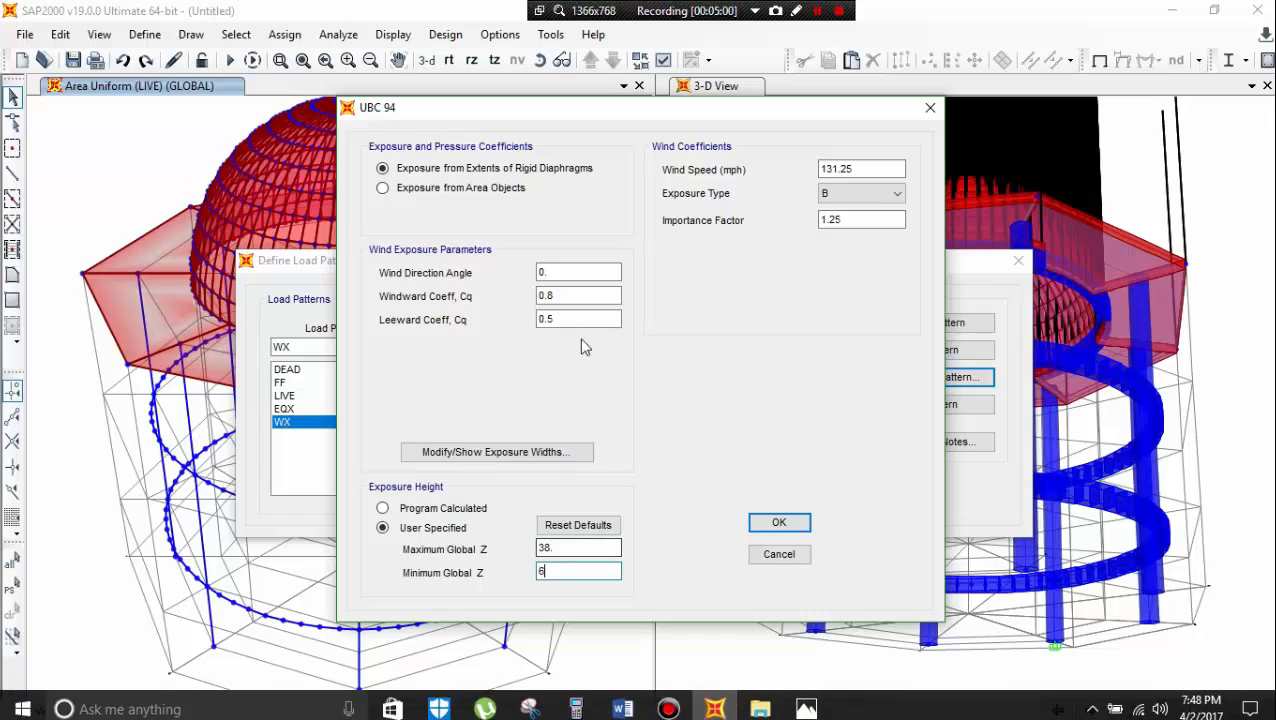
click(573, 298)
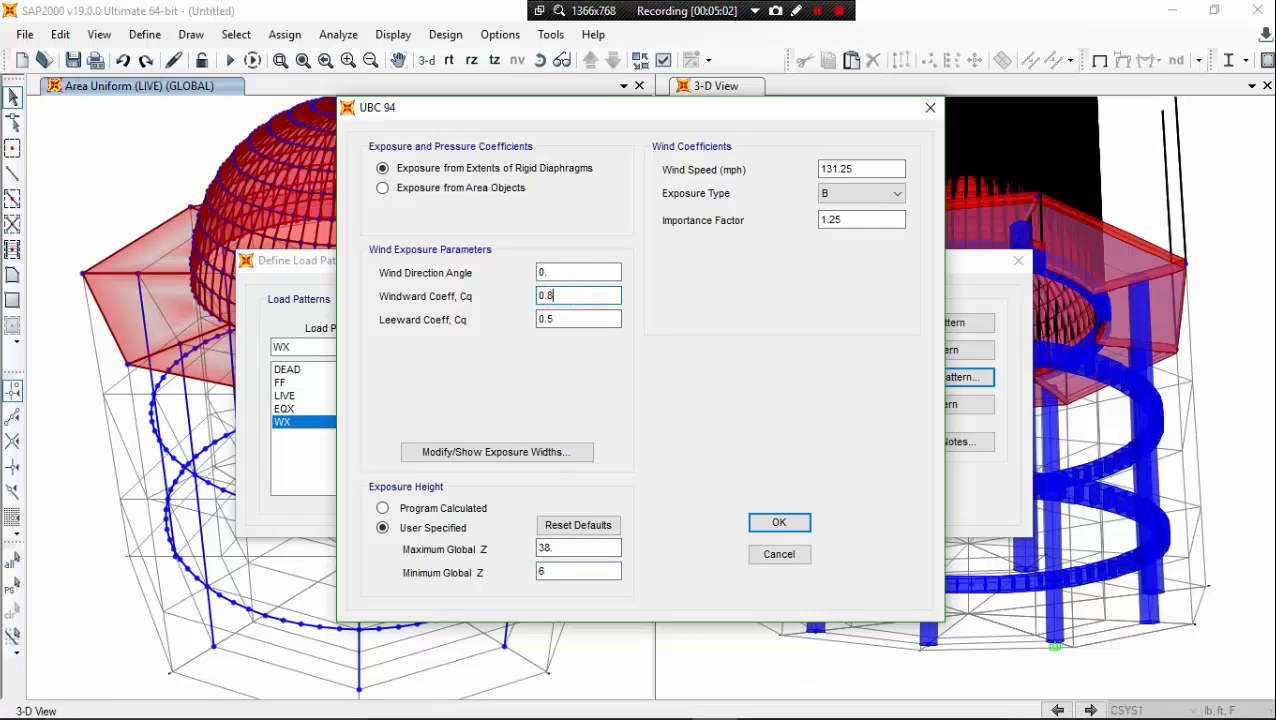
click(570, 319)
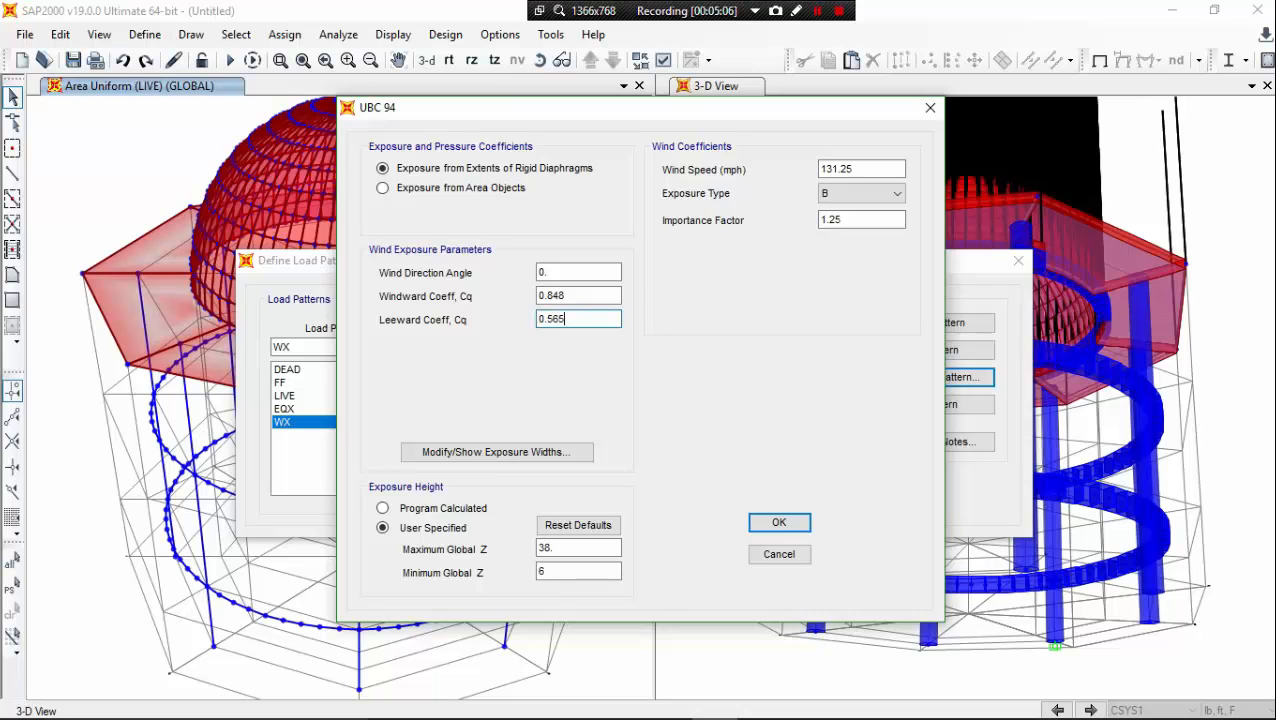
click(773, 522)
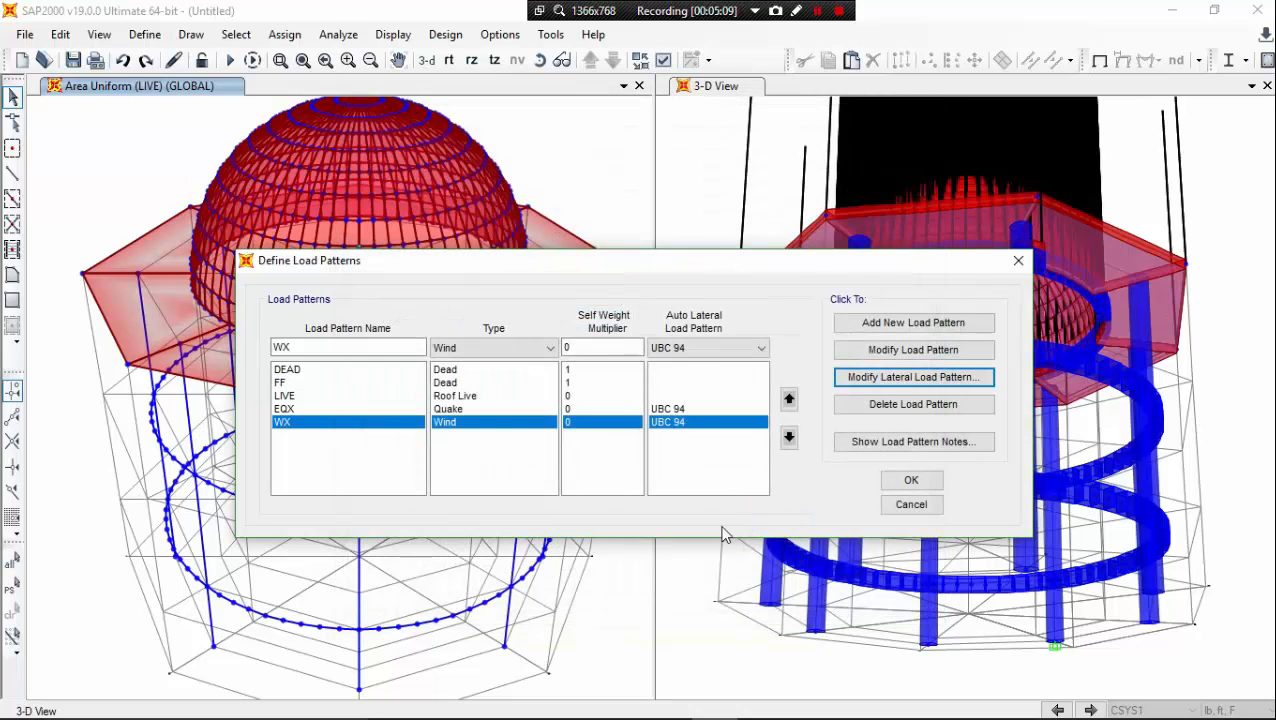
click(908, 481)
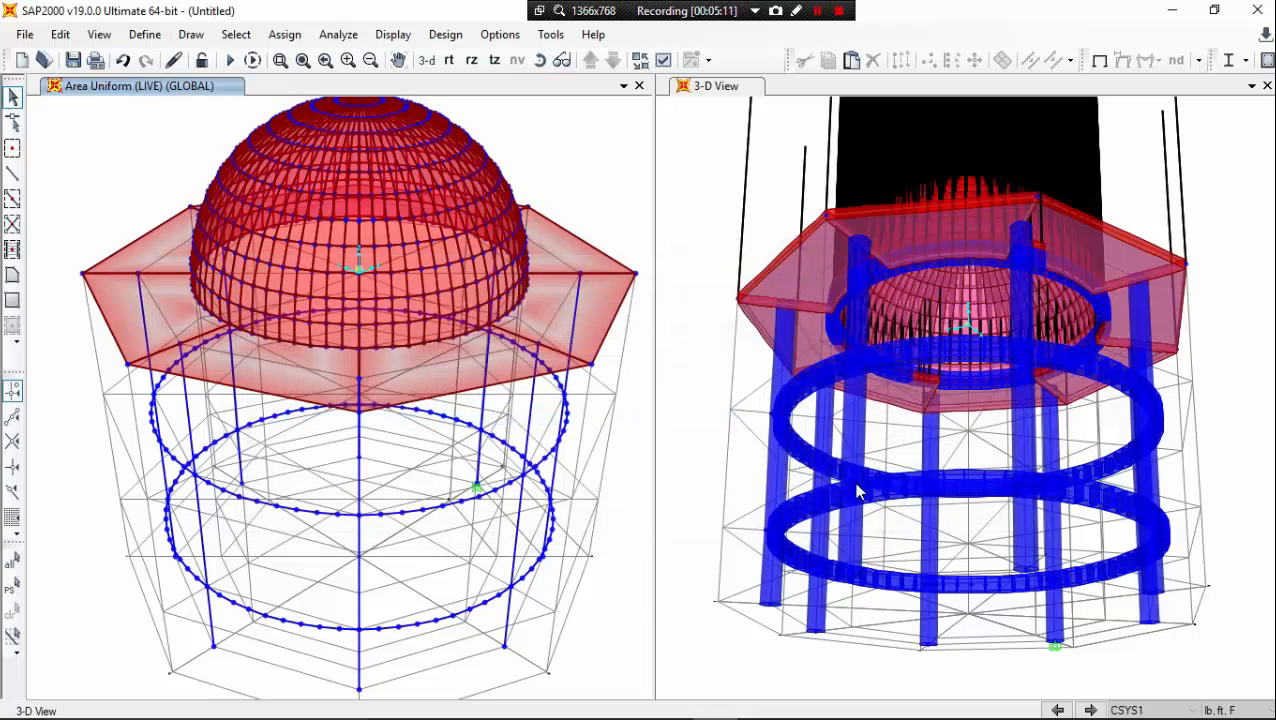
Step: Select all dome and roof areas that use the area section S1
middle_drag(471, 370, 475, 400)
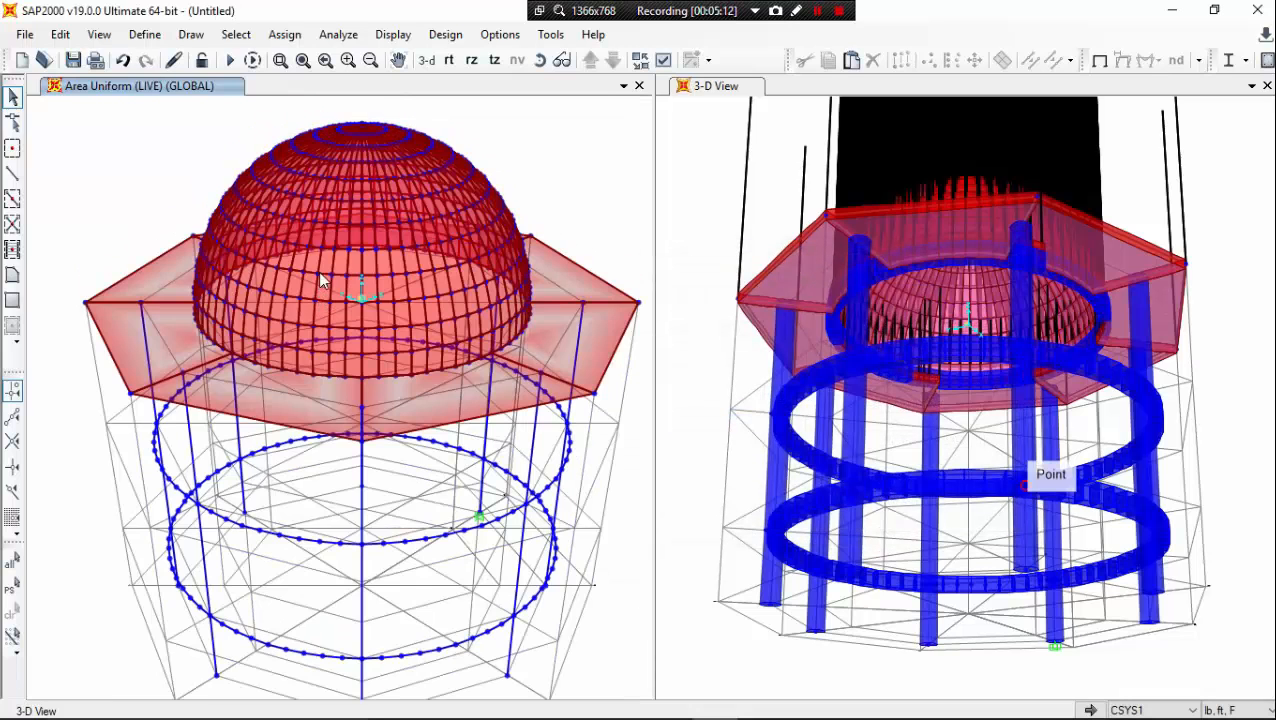
click(142, 180)
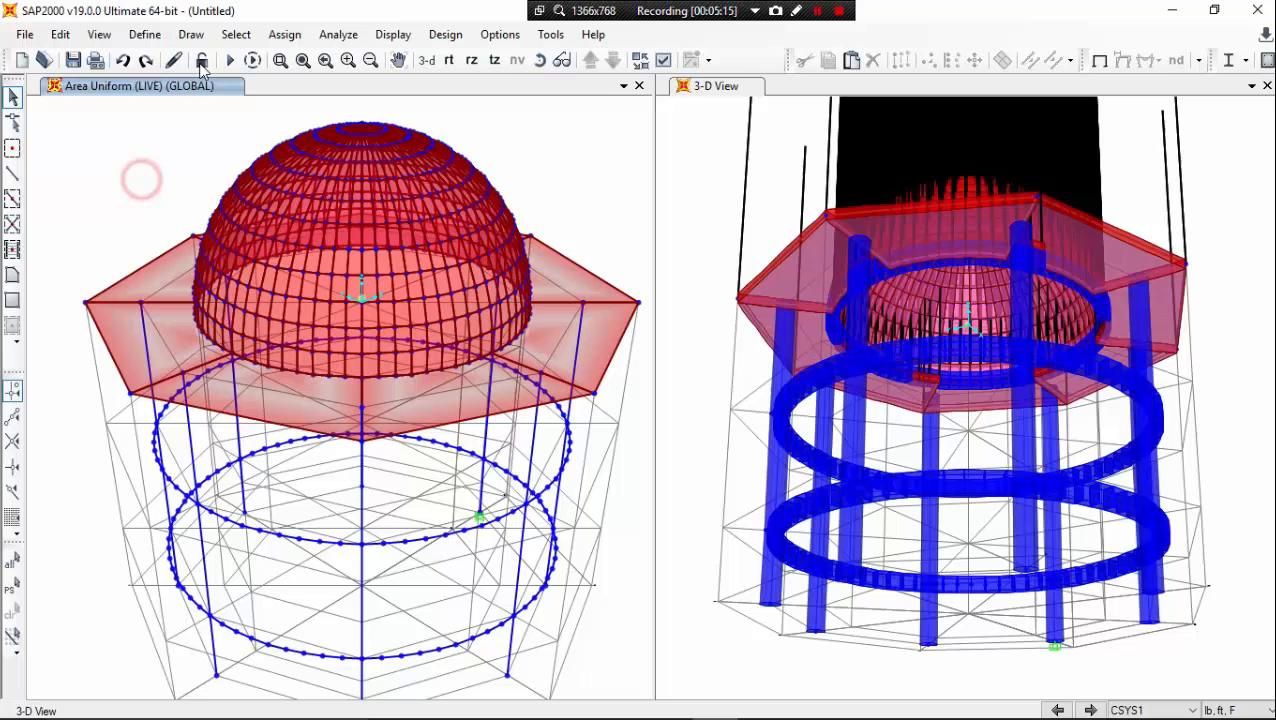
click(277, 36)
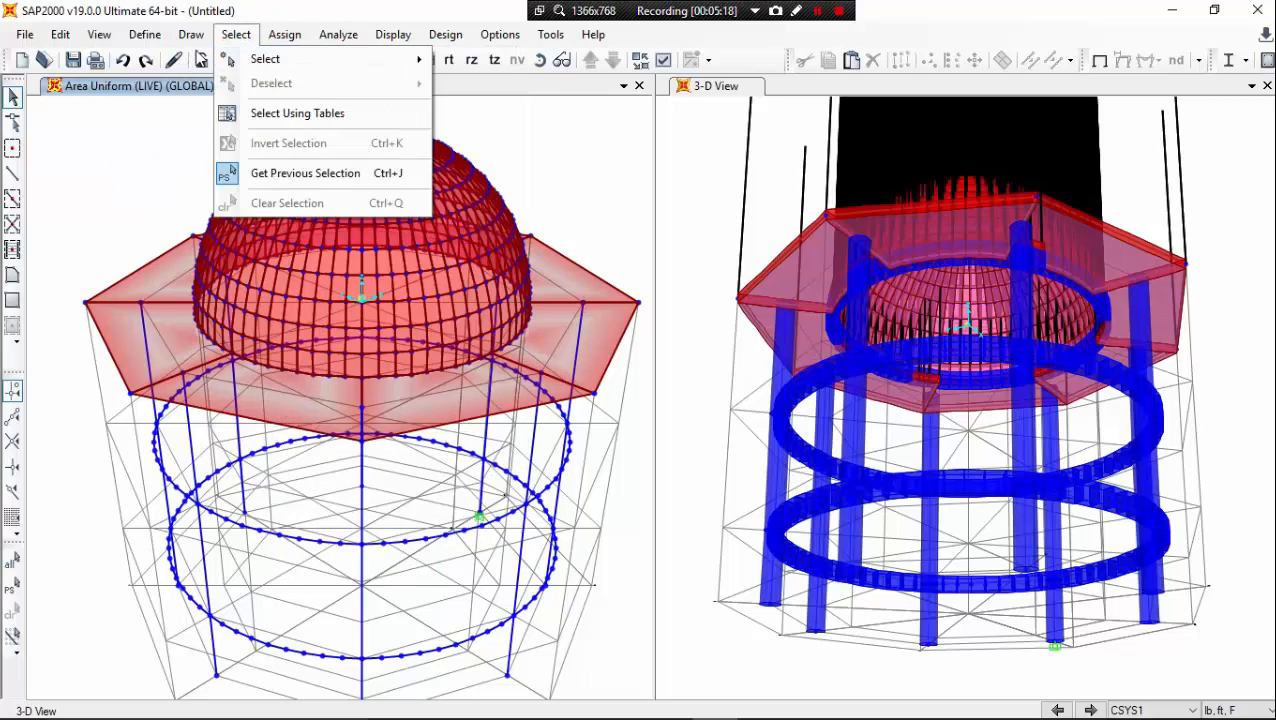
click(229, 35)
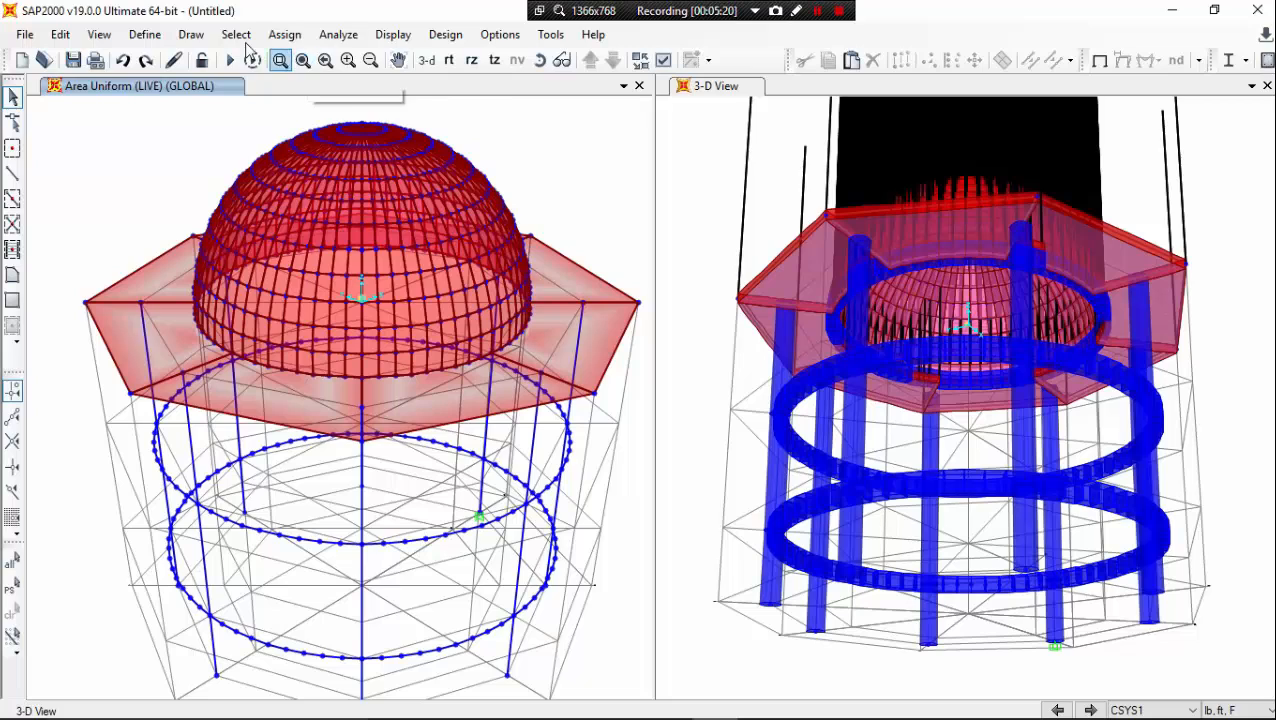
click(236, 34)
mouse_move(251, 58)
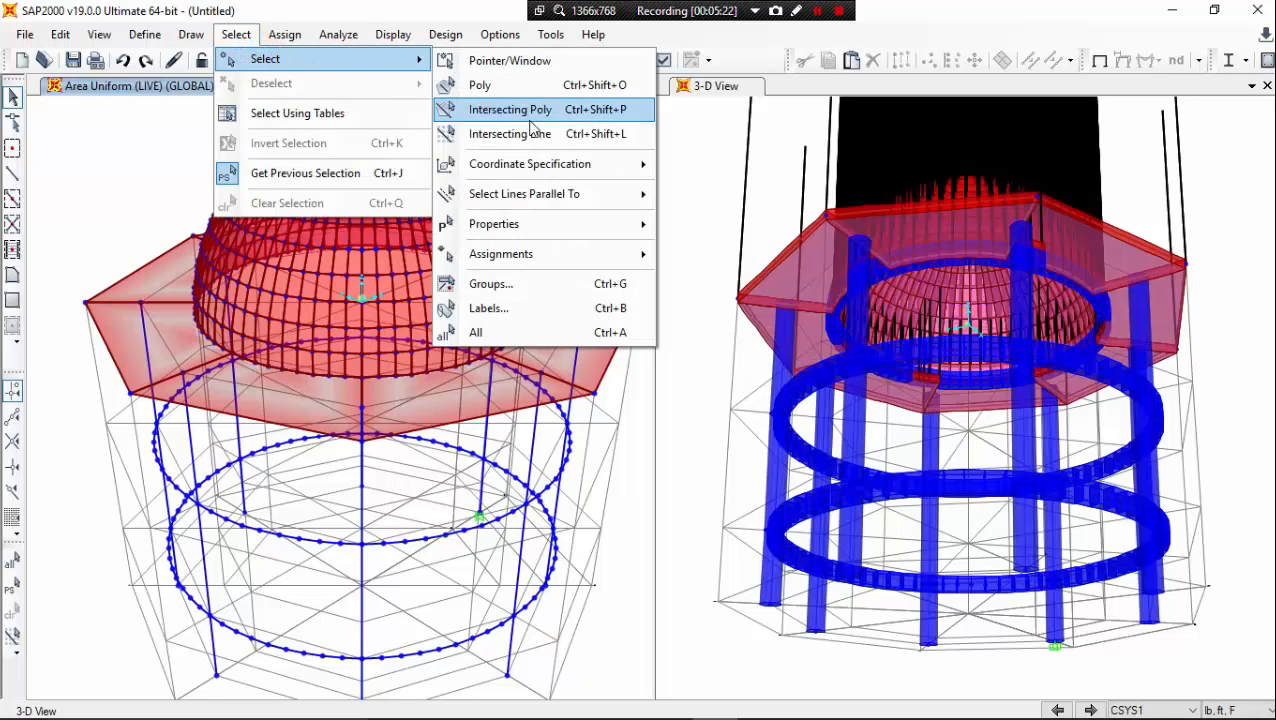
mouse_move(548, 236)
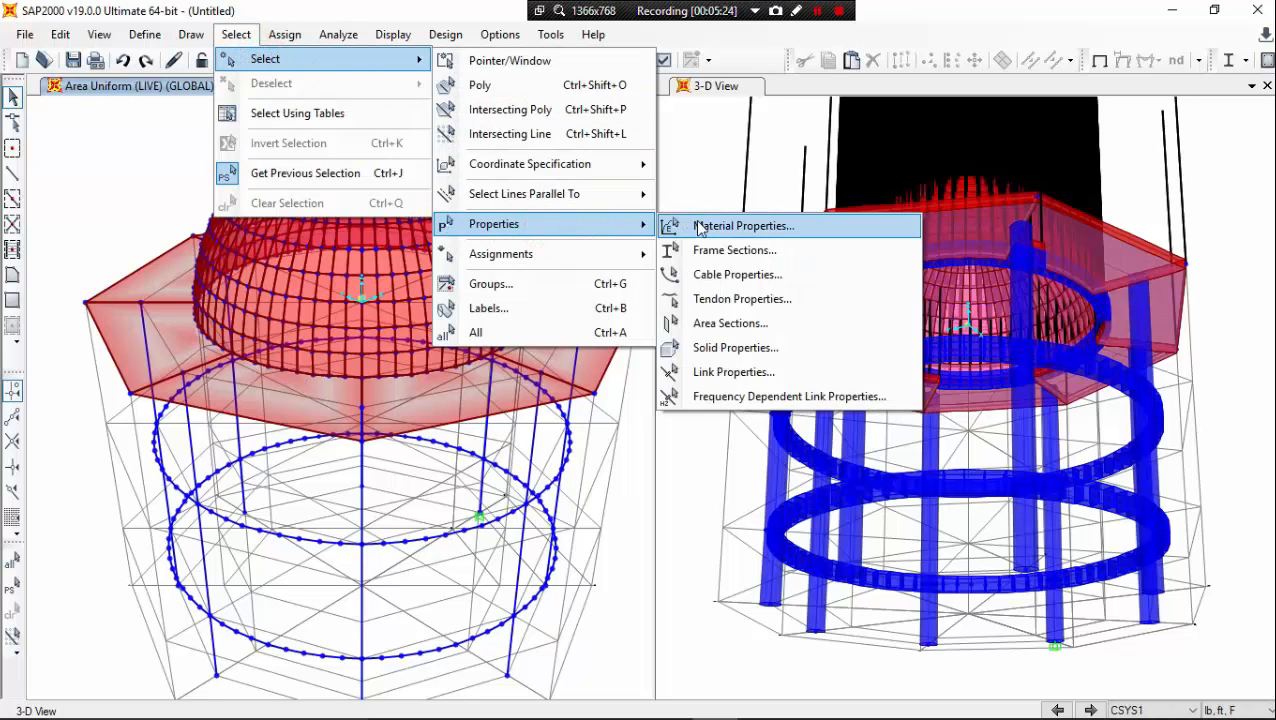
click(735, 323)
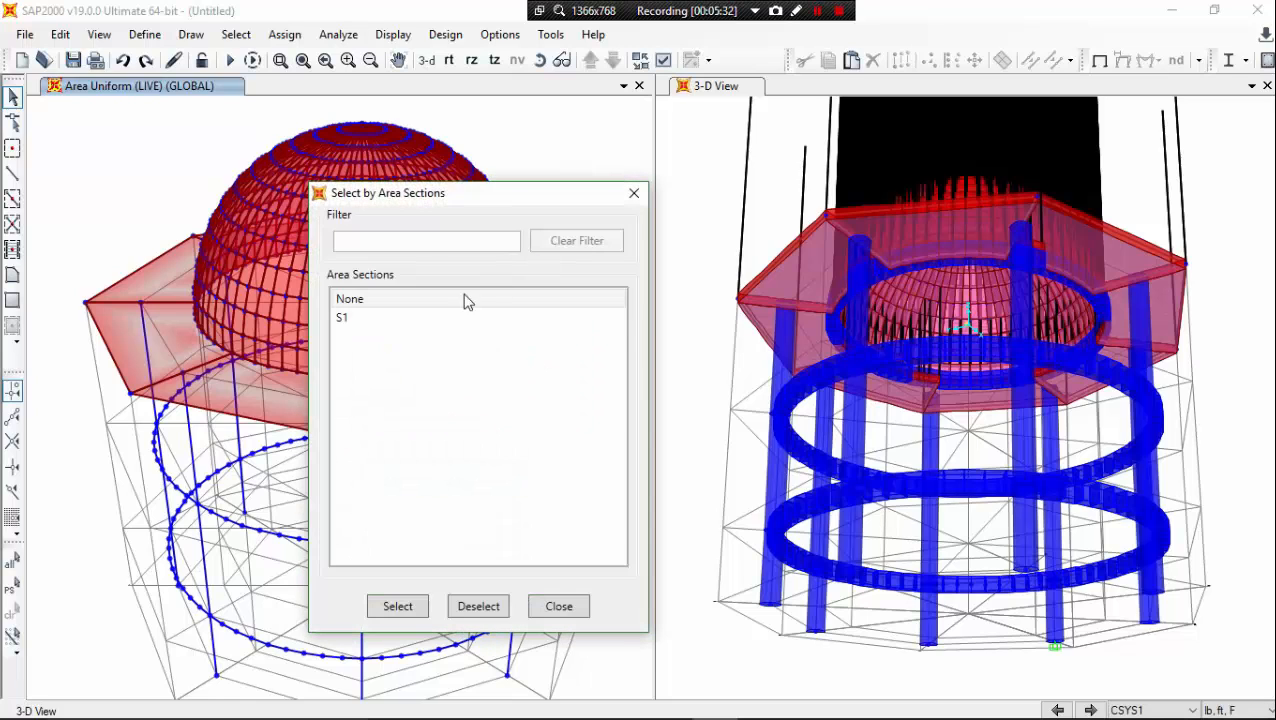
click(370, 317)
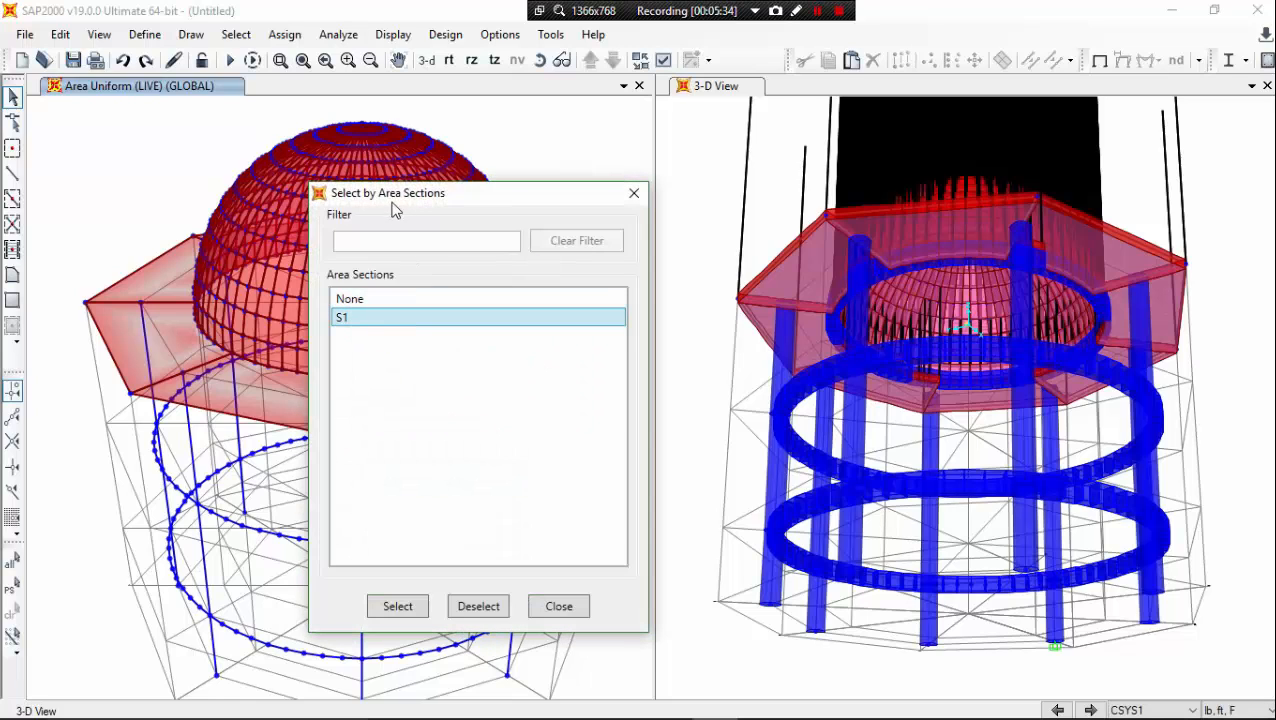
click(399, 607)
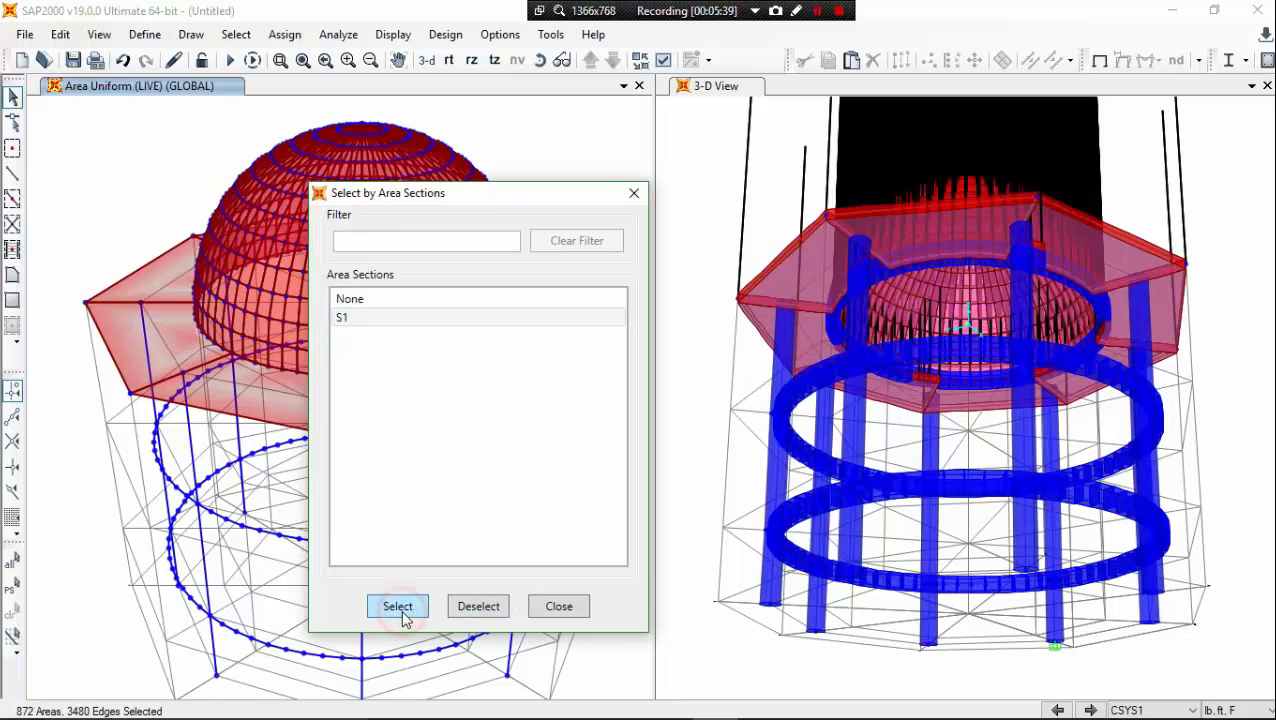
click(561, 607)
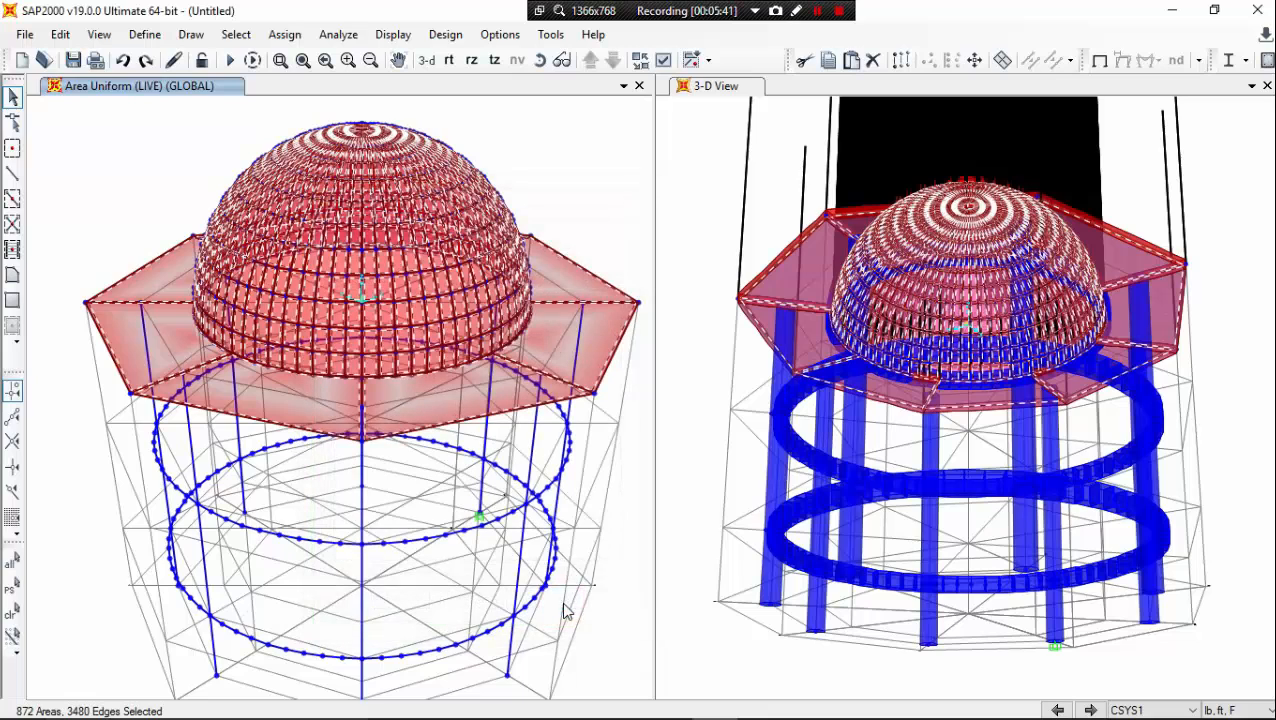
Step: Assign a uniform LIVE load of 10 lb/ft² in the GLOBAL gravity direction to the selected areas, replacing existing loads
click(282, 35)
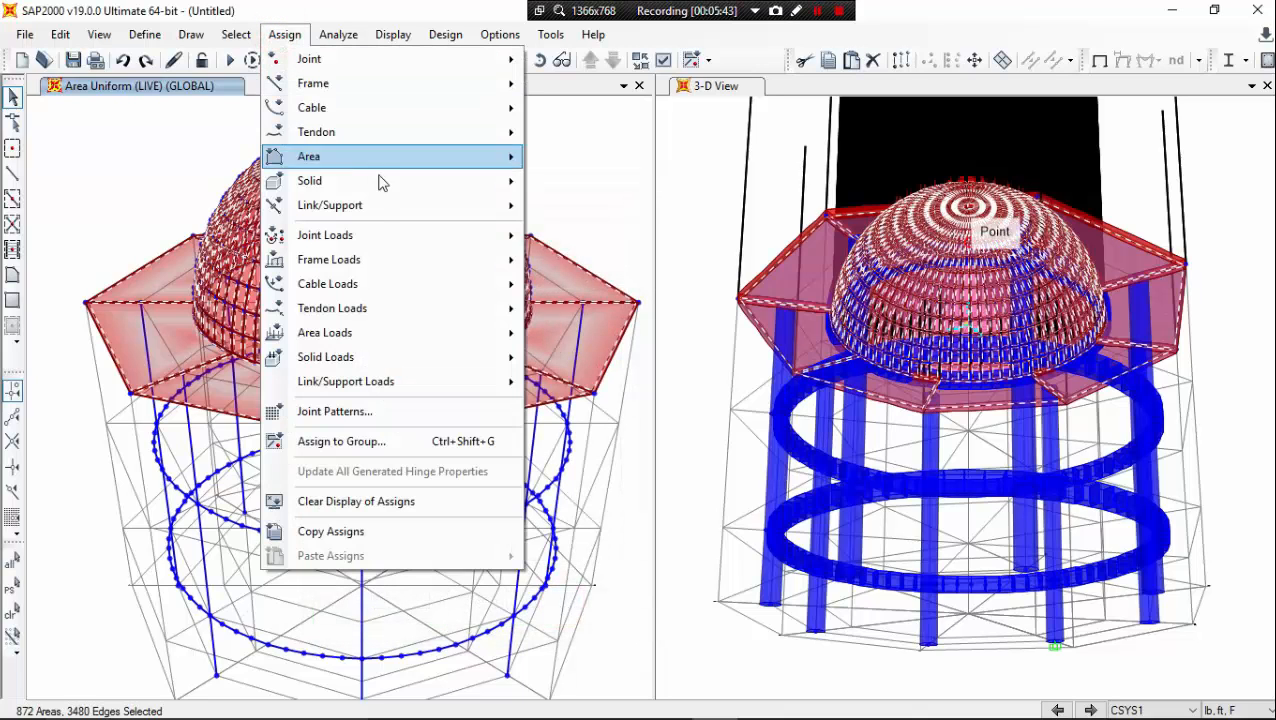
mouse_move(435, 265)
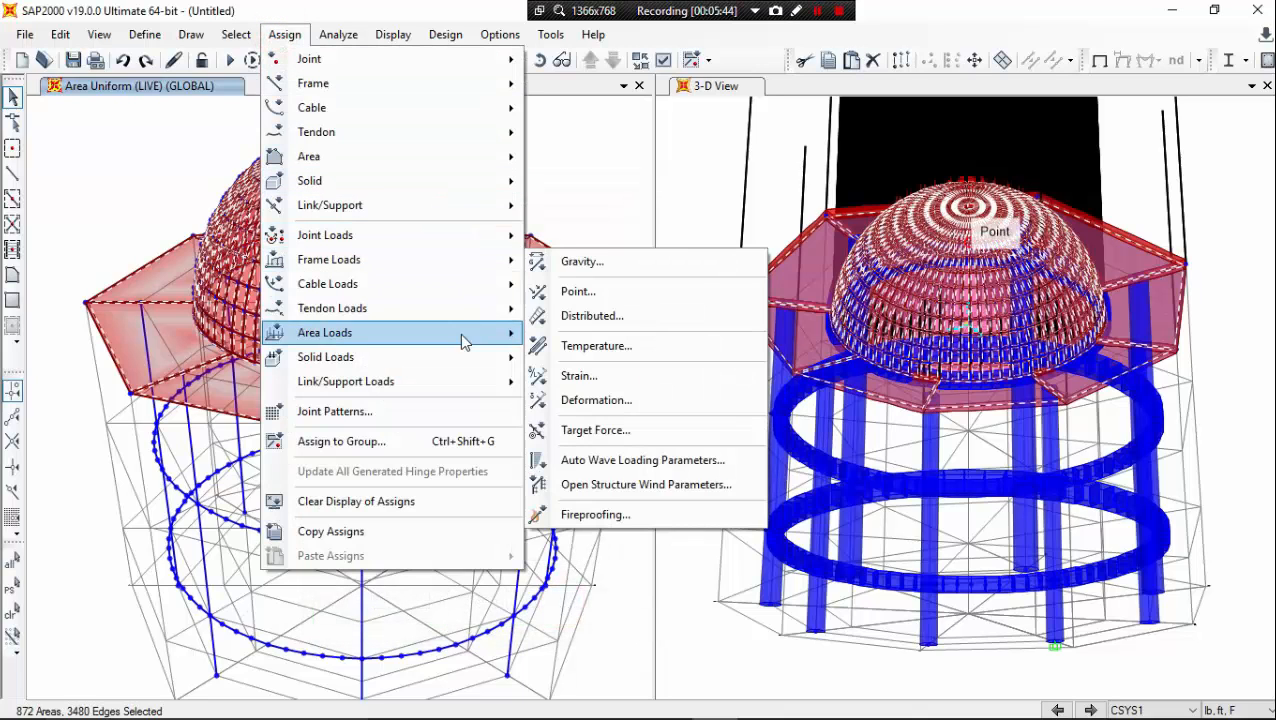
mouse_move(460, 334)
mouse_move(533, 357)
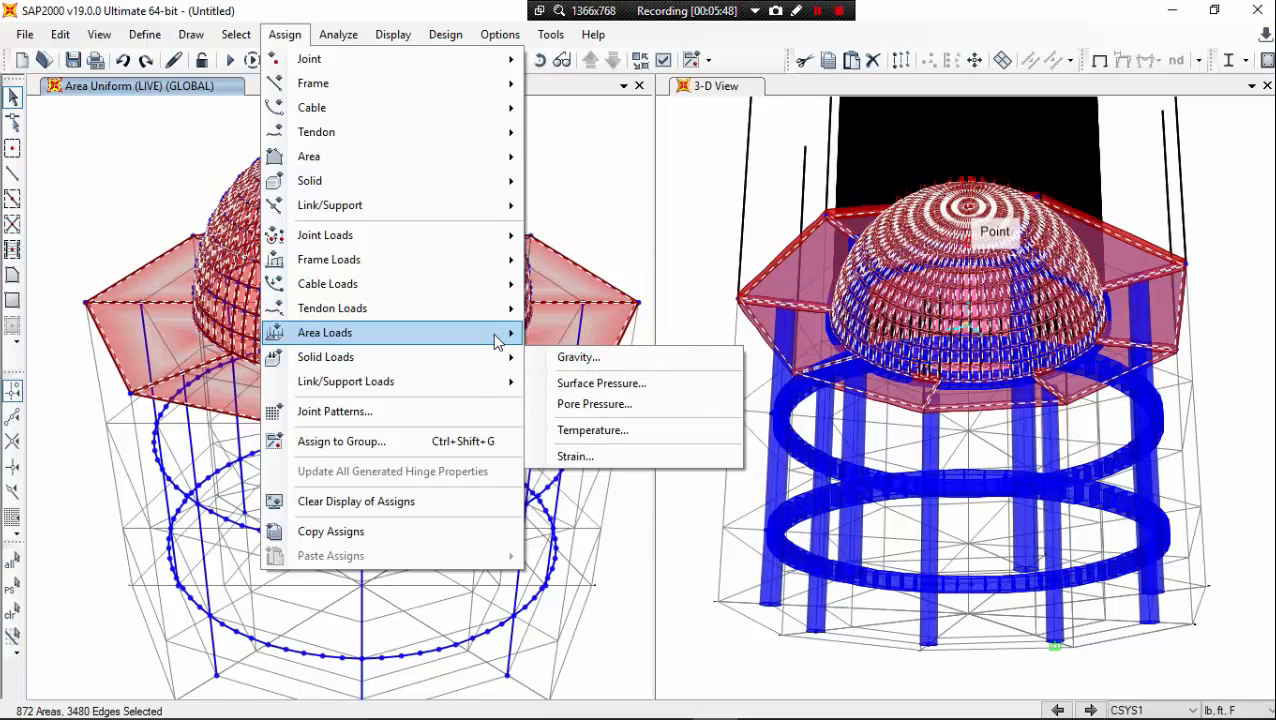
mouse_move(497, 341)
click(563, 358)
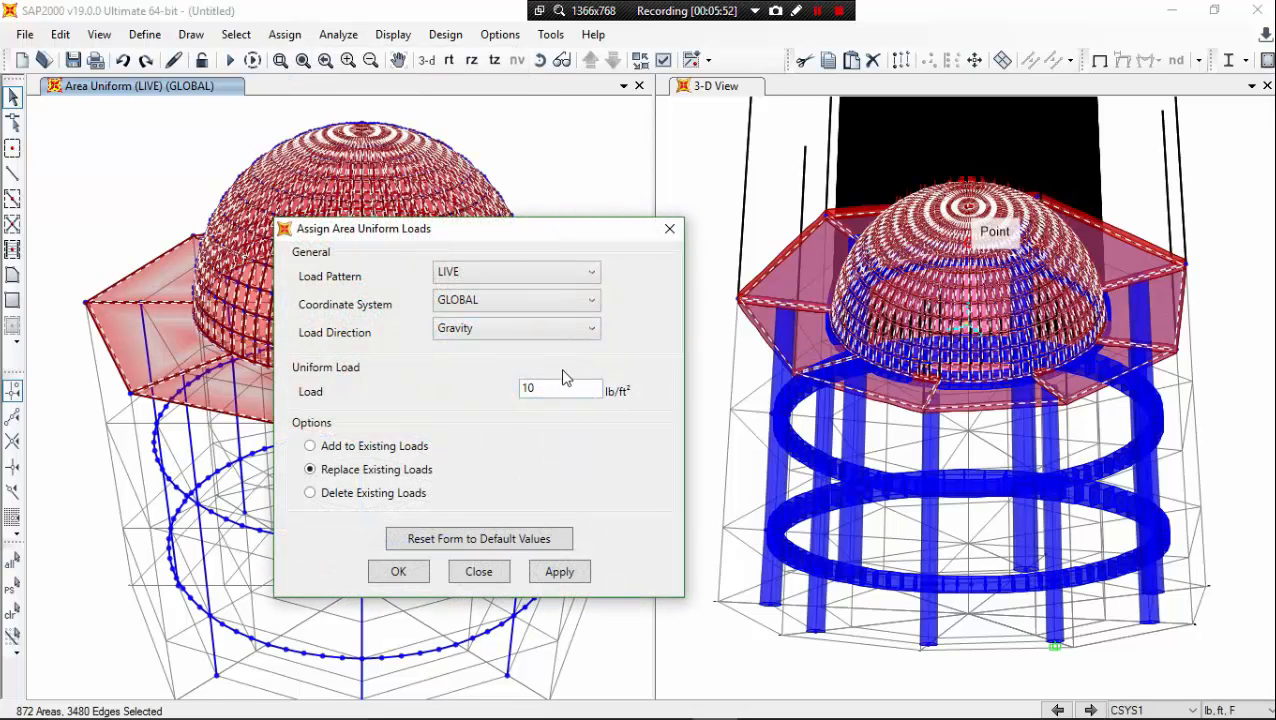
click(560, 387)
drag(510, 232, 634, 207)
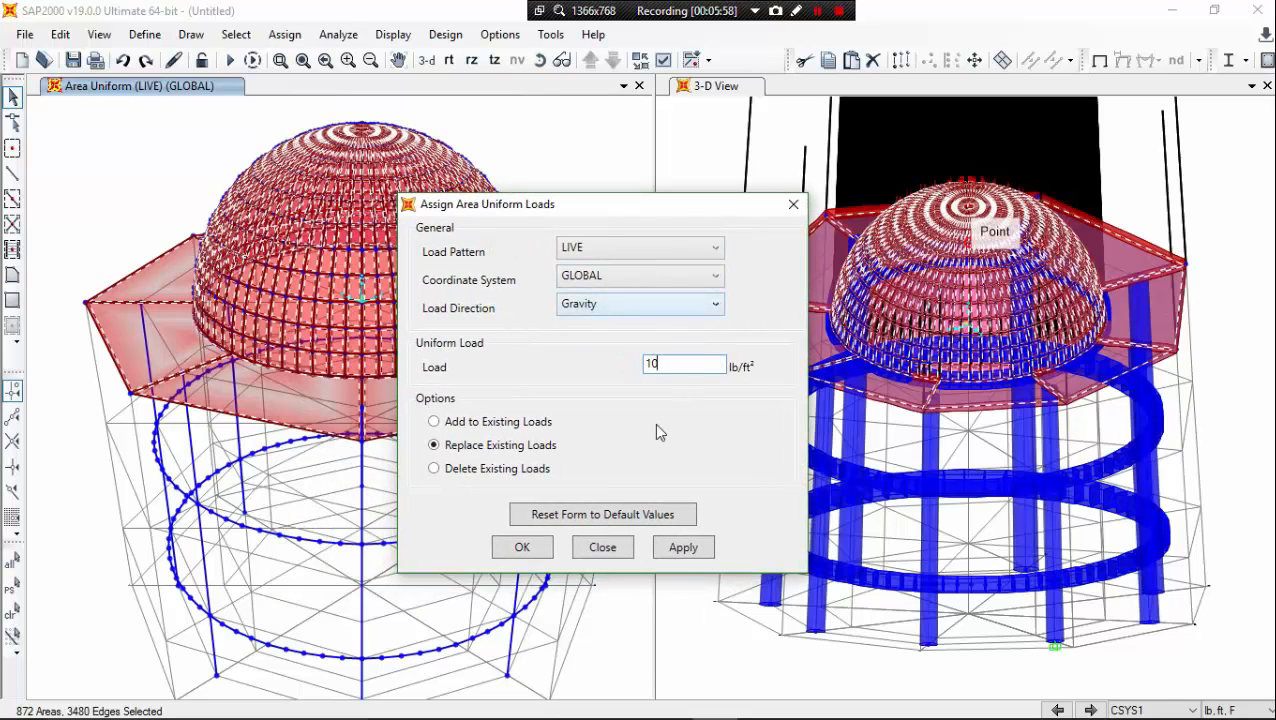
click(679, 548)
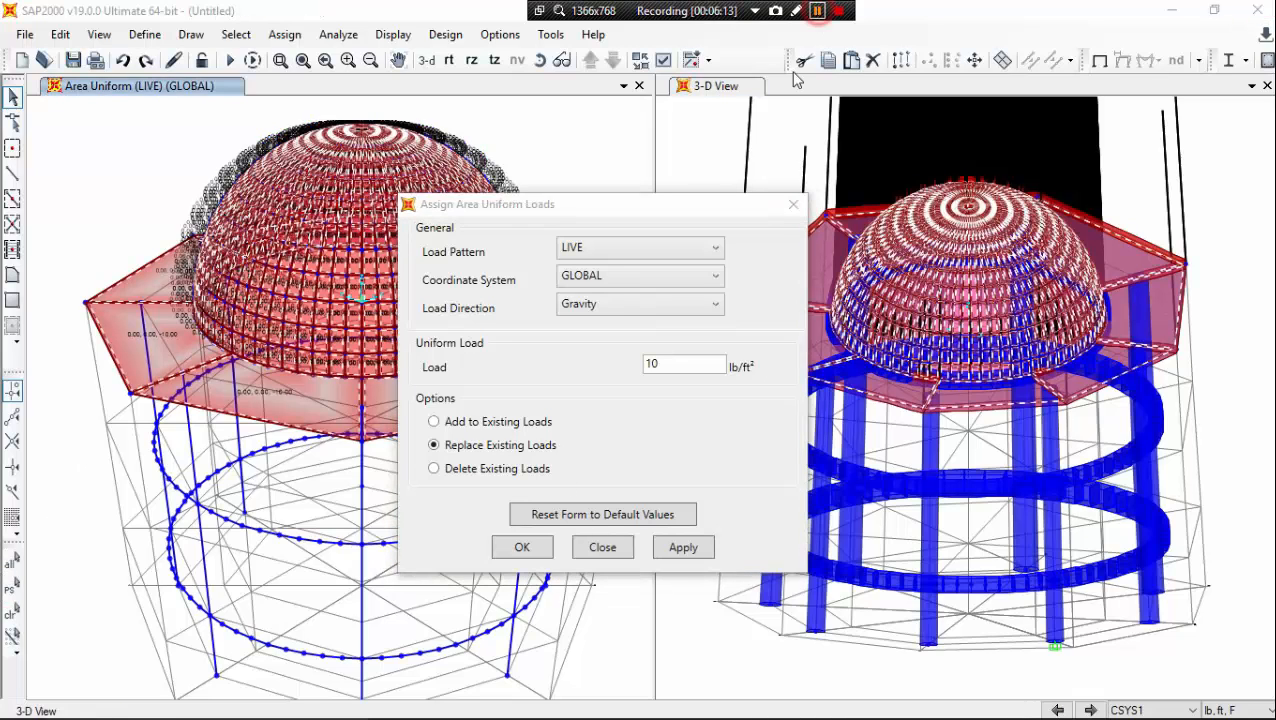
Step: Assign a uniform FF load of 25 lb/ft² in the gravity direction to the same areas and finish the load assignment
click(680, 363)
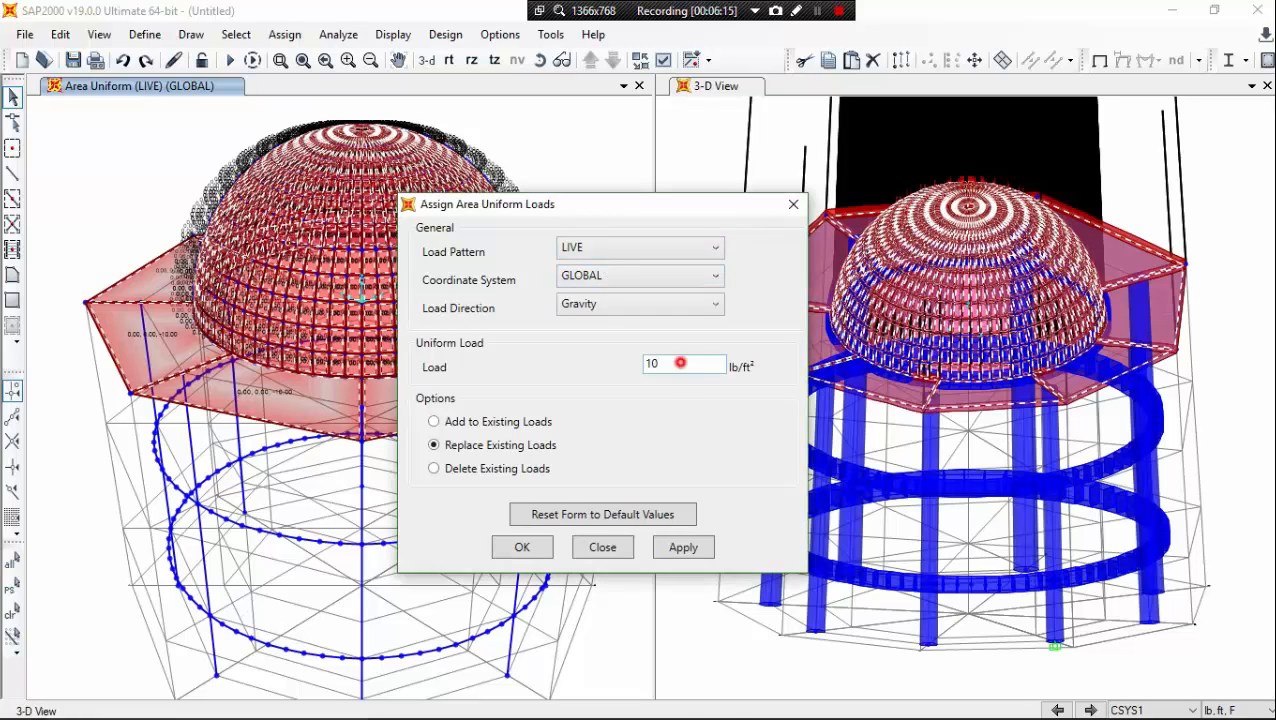
double_click(680, 363)
click(698, 248)
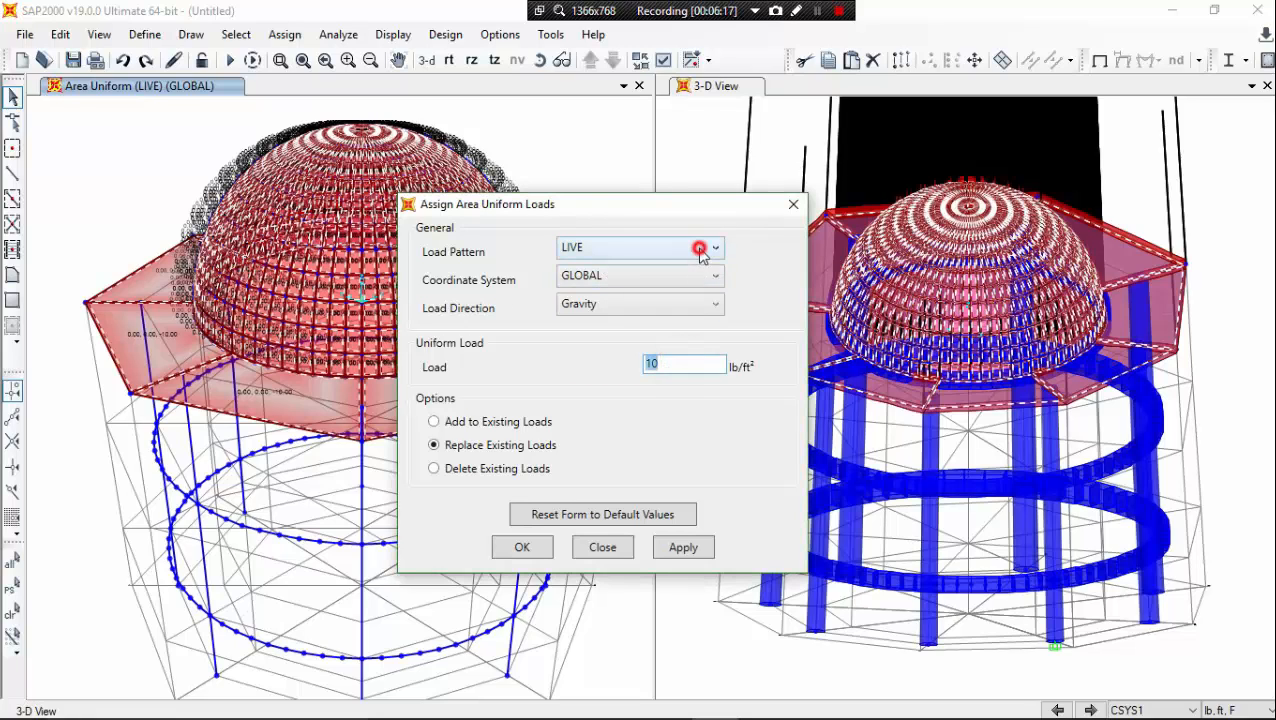
click(646, 311)
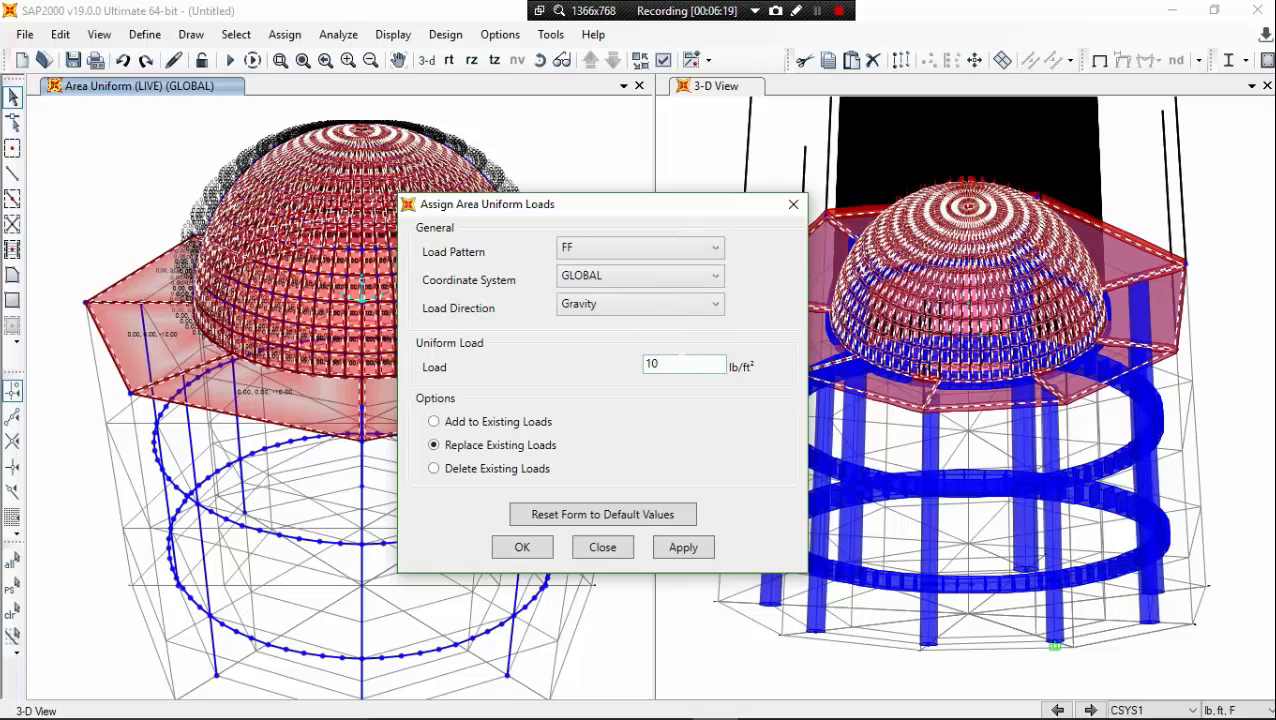
double_click(683, 362)
click(668, 554)
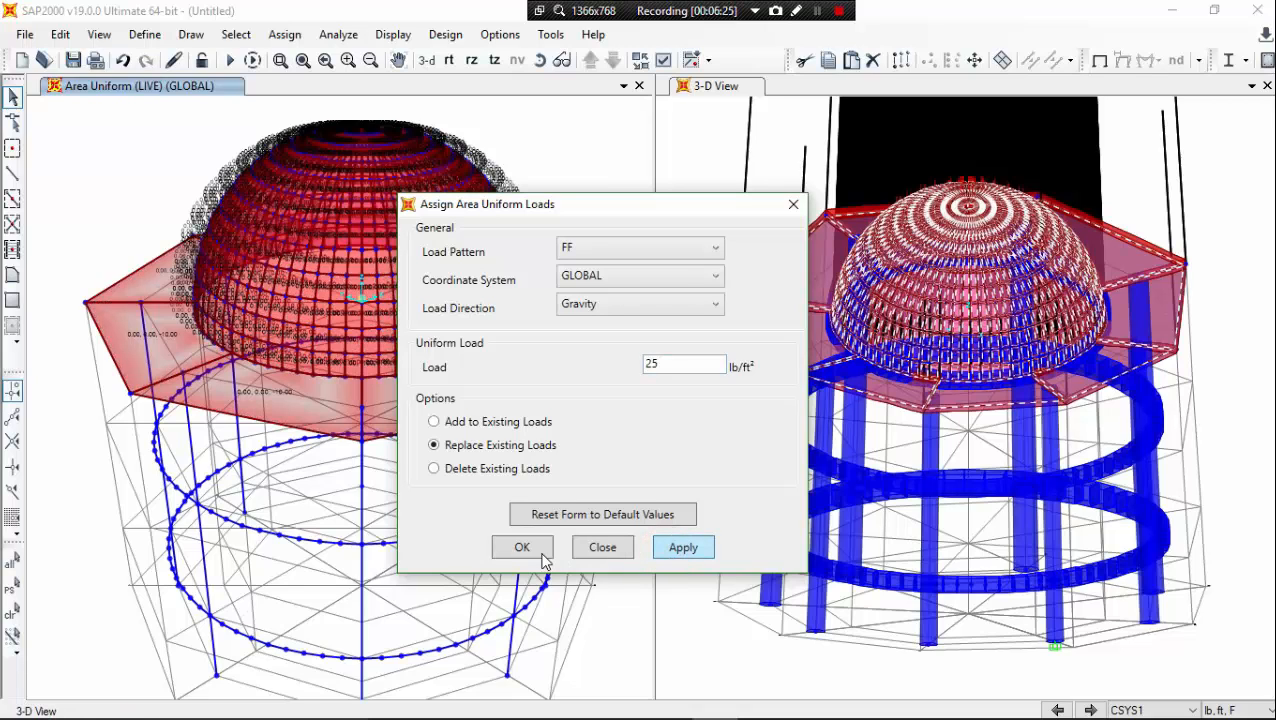
click(525, 548)
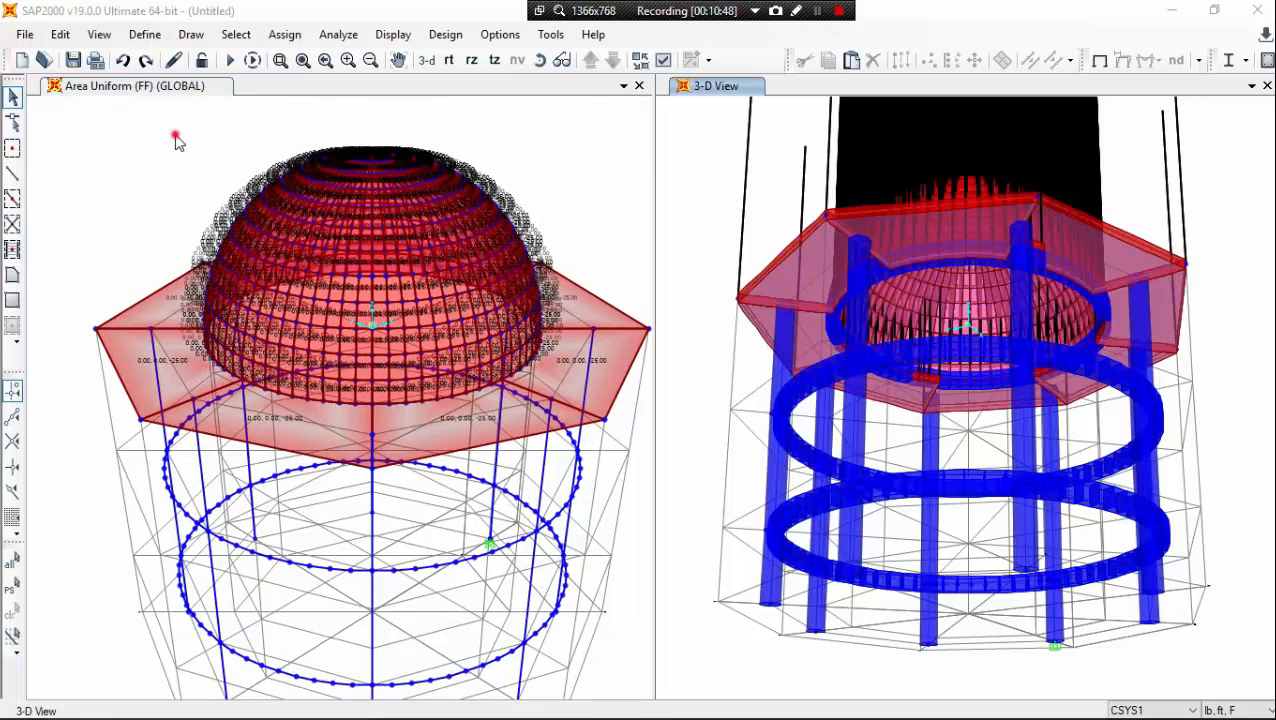
Step: Generate the default load combinations for Concrete Frame Design
click(156, 35)
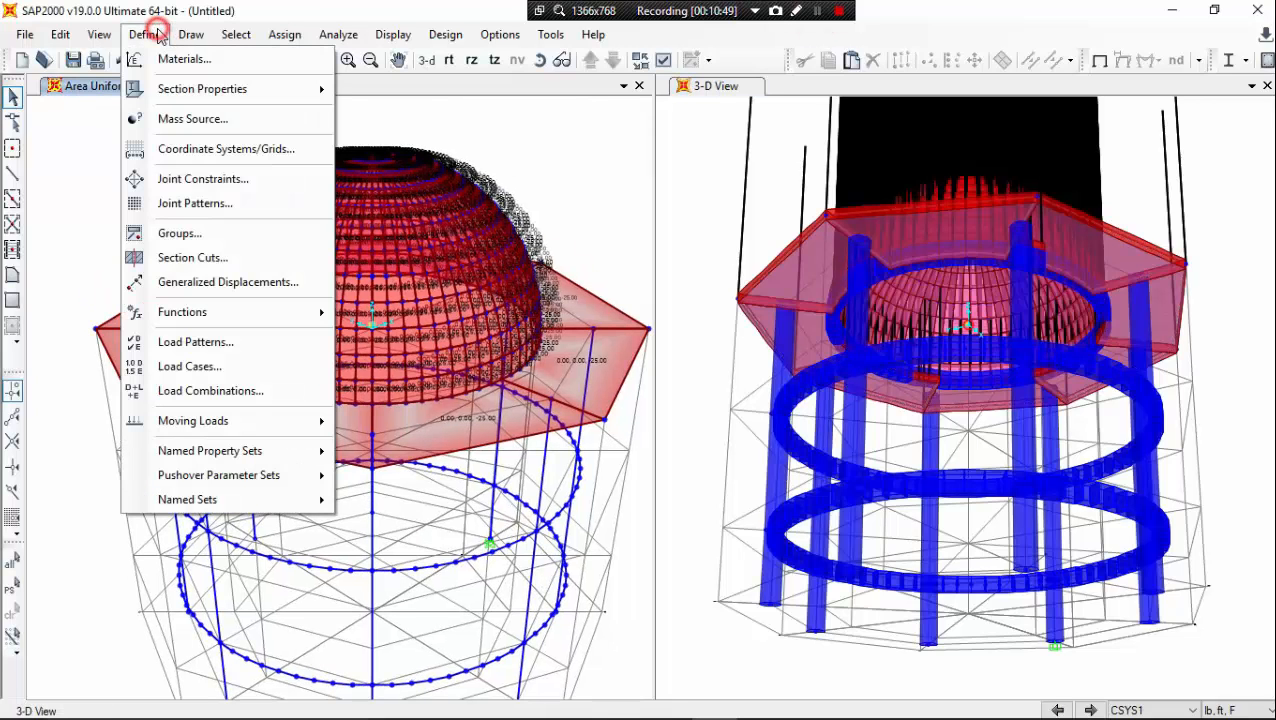
click(258, 390)
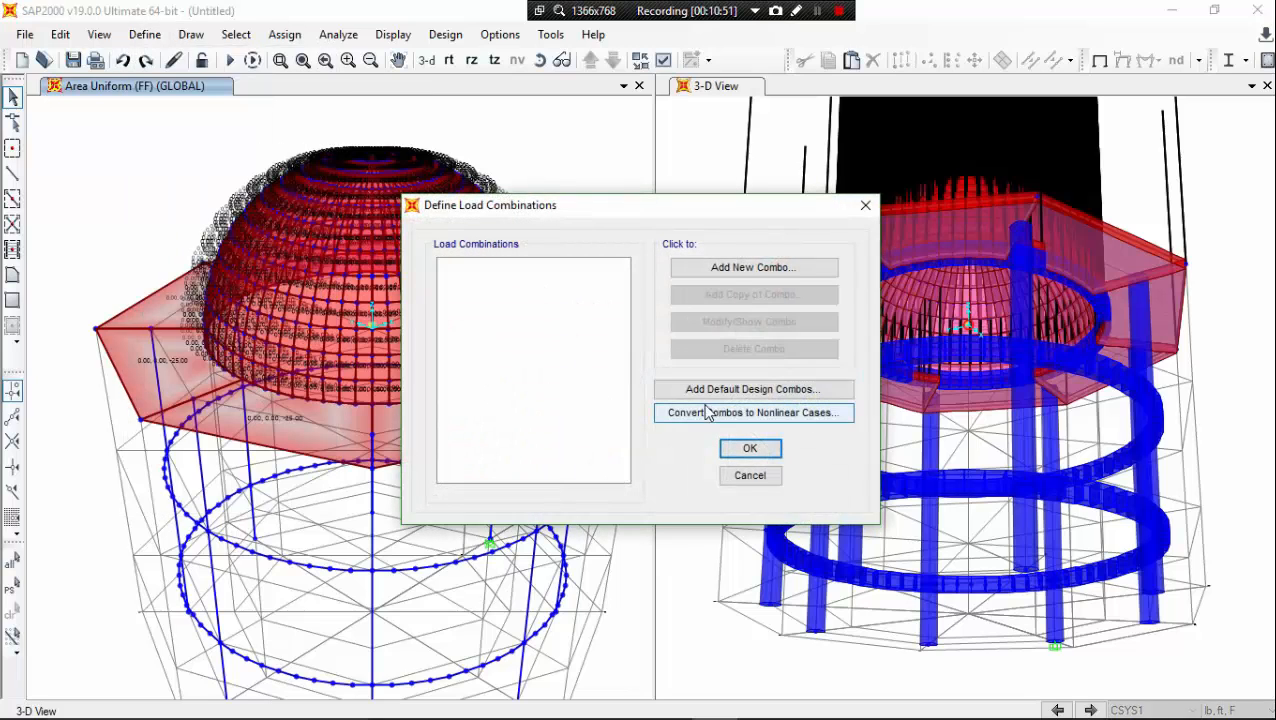
click(720, 394)
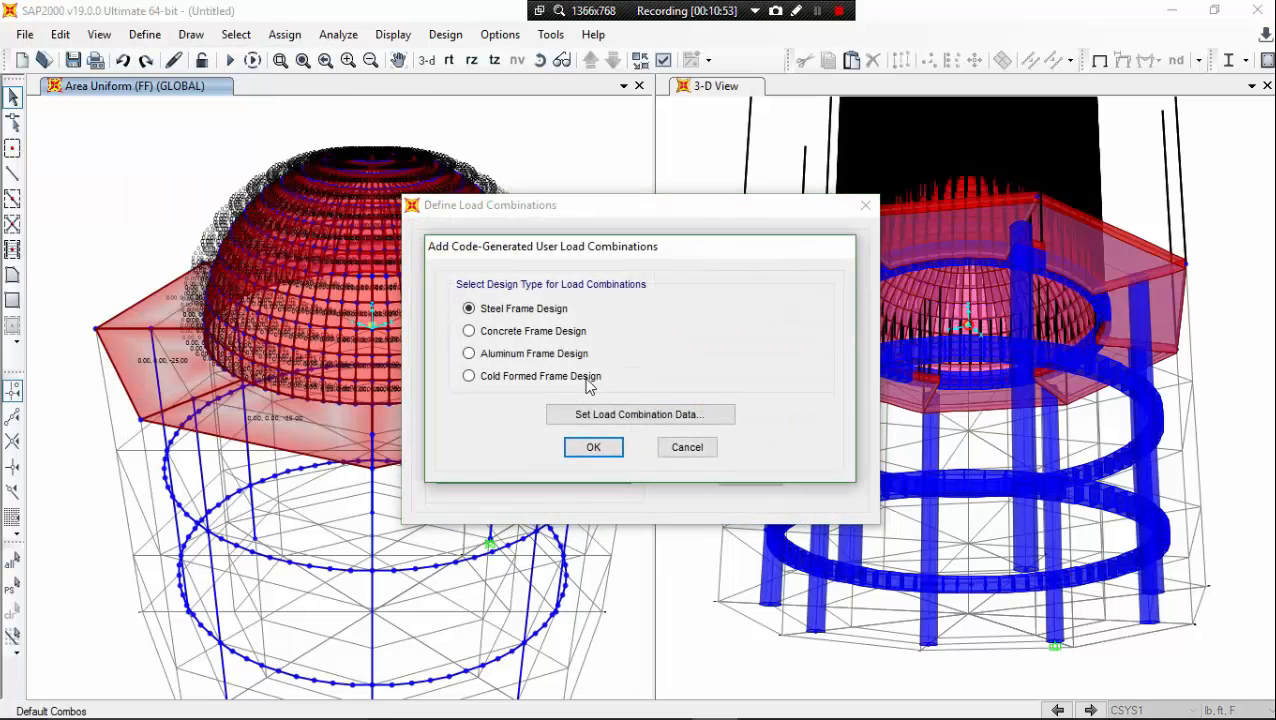
click(543, 335)
click(604, 447)
Step: Delete the generated load combinations UDCON28 down to UDCON11 from the end of the list
scroll(519, 385, down, 4)
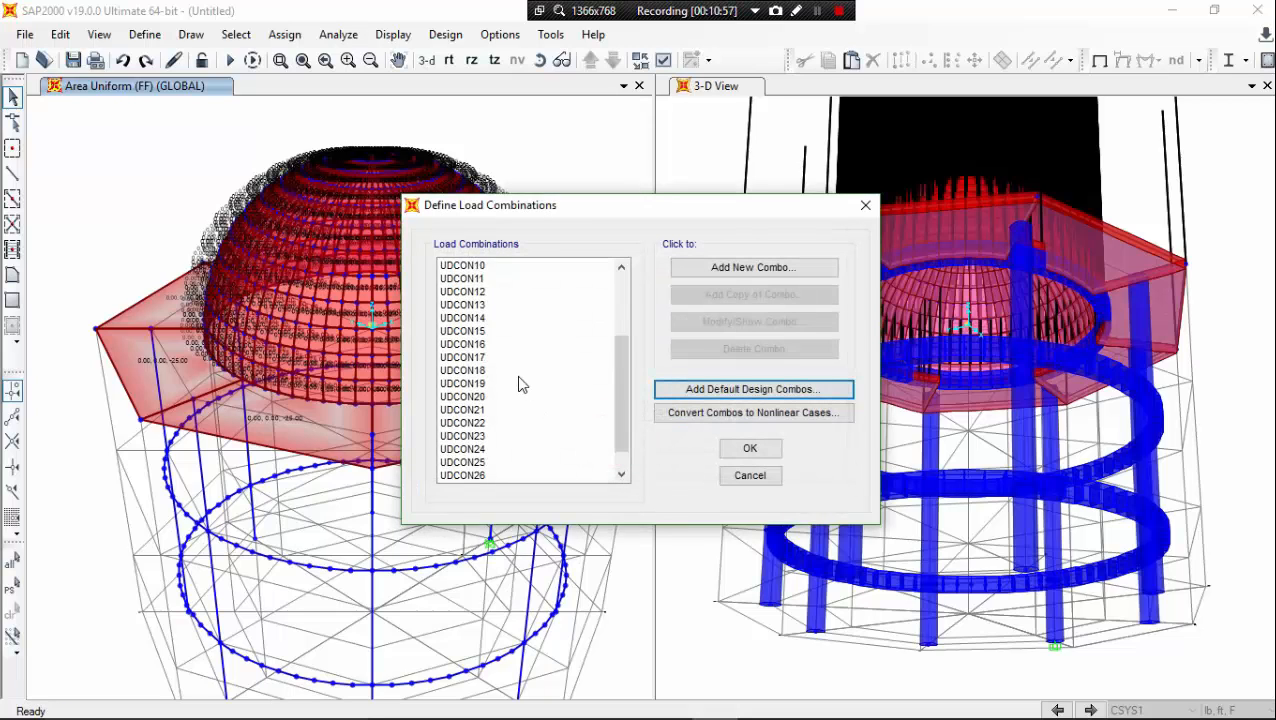
click(528, 475)
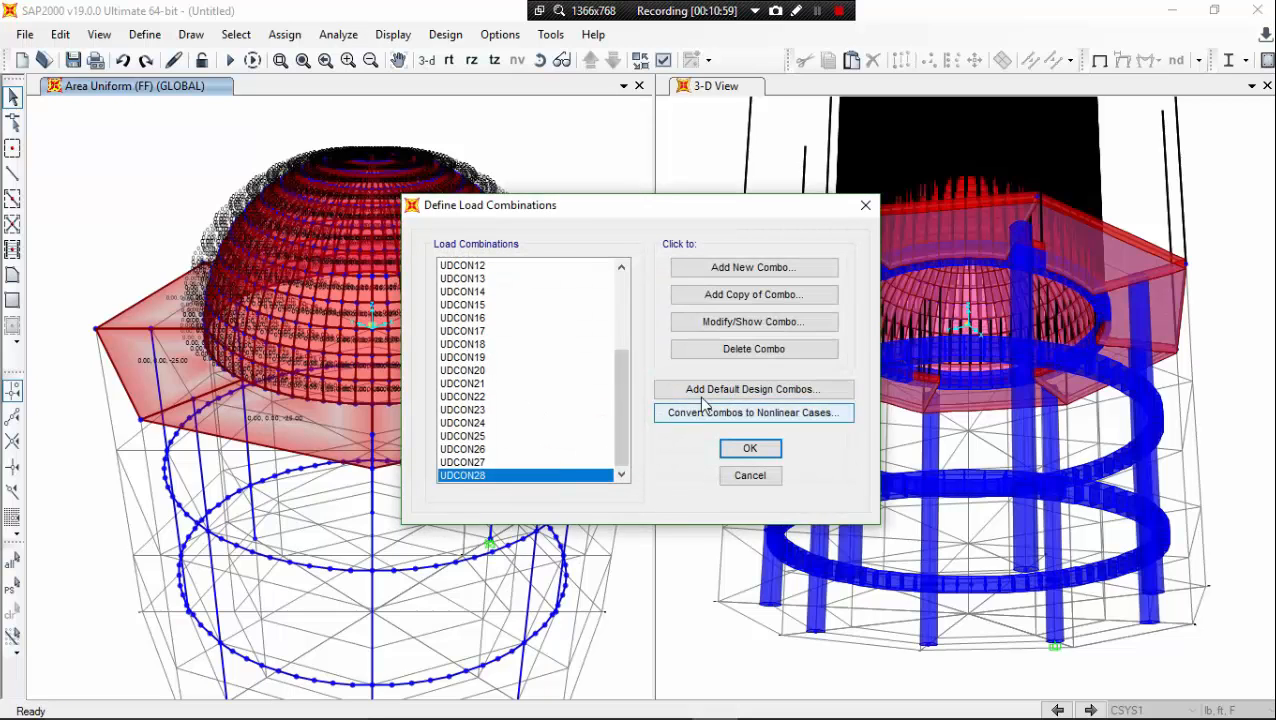
click(766, 350)
click(766, 350)
click(766, 350)
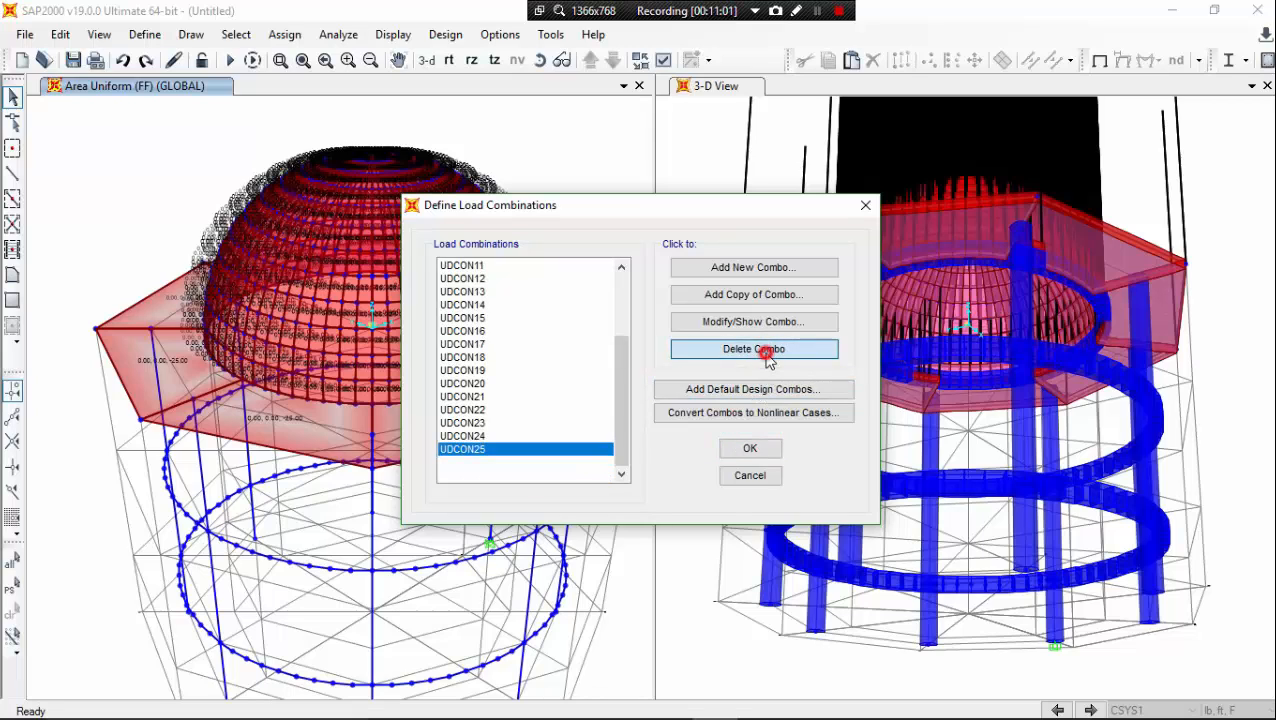
click(766, 350)
click(766, 350)
click(766, 350)
click(766, 350)
click(766, 350)
click(766, 350)
click(766, 350)
click(766, 350)
click(766, 350)
click(766, 350)
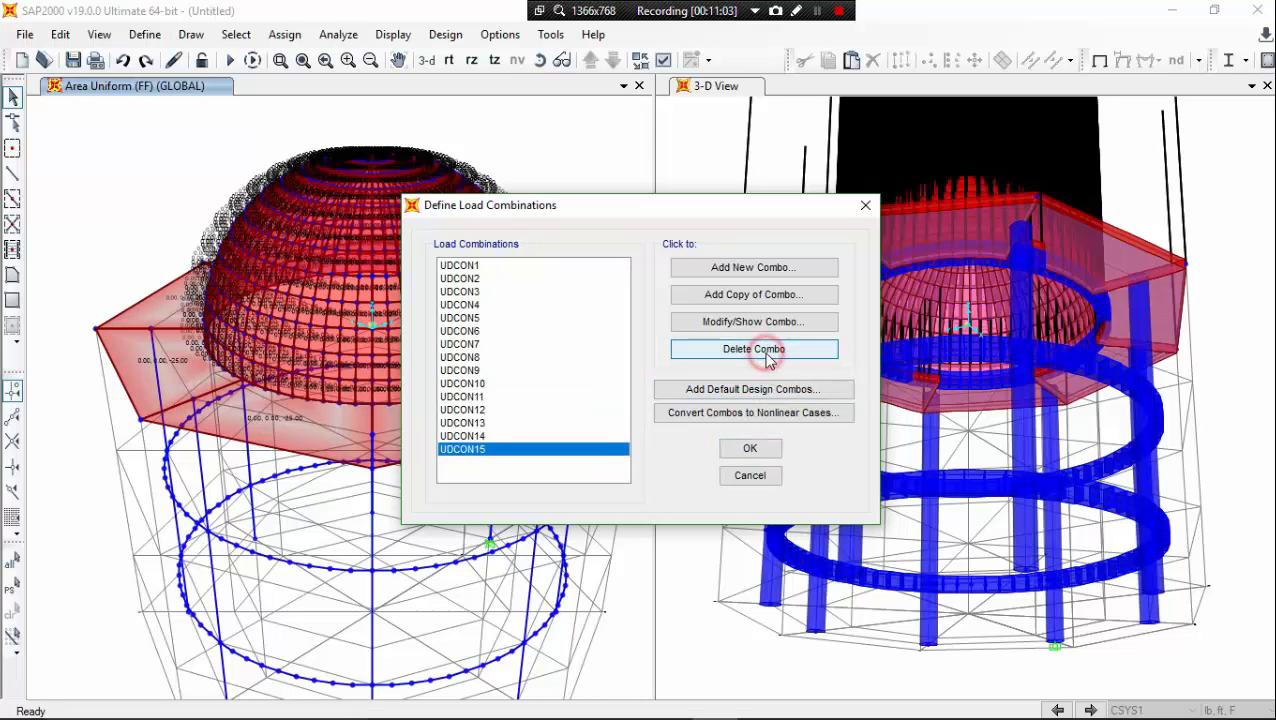
click(766, 350)
click(766, 350)
click(766, 350)
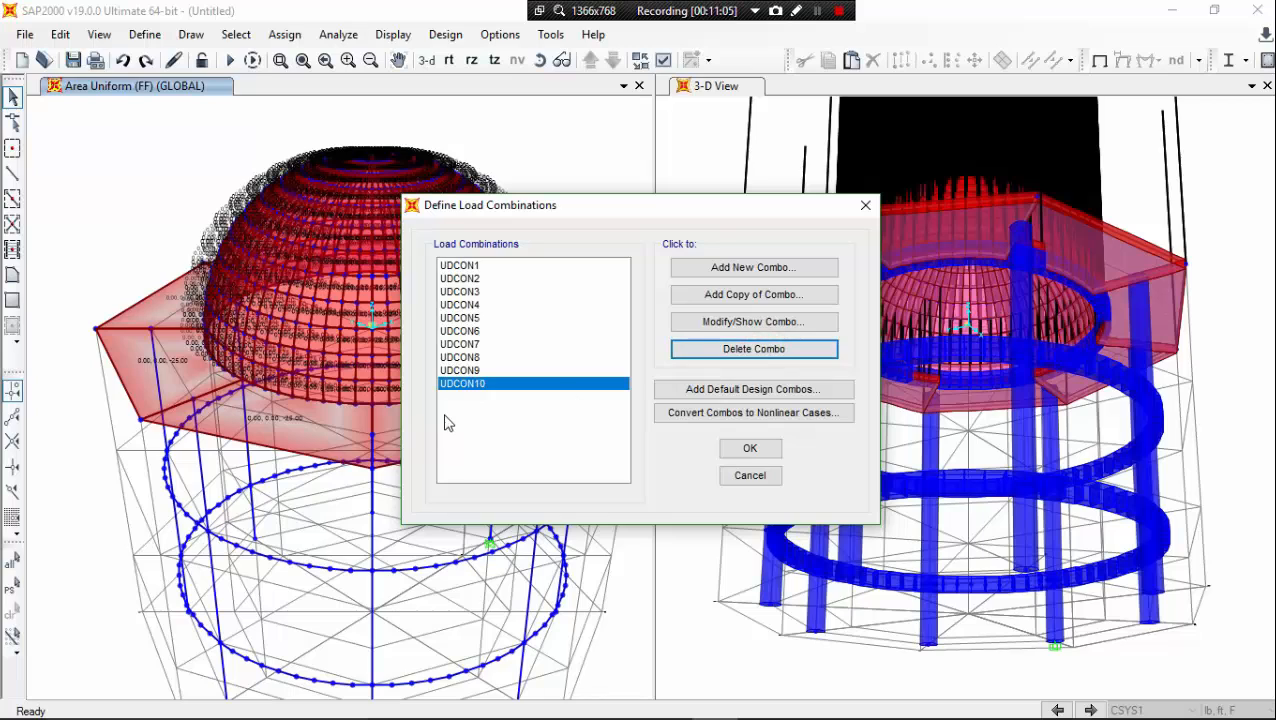
Step: Highlight combination UDCON1 and switch to the Word notes to review the factored dead, live, wind and earthquake load combinations
click(485, 266)
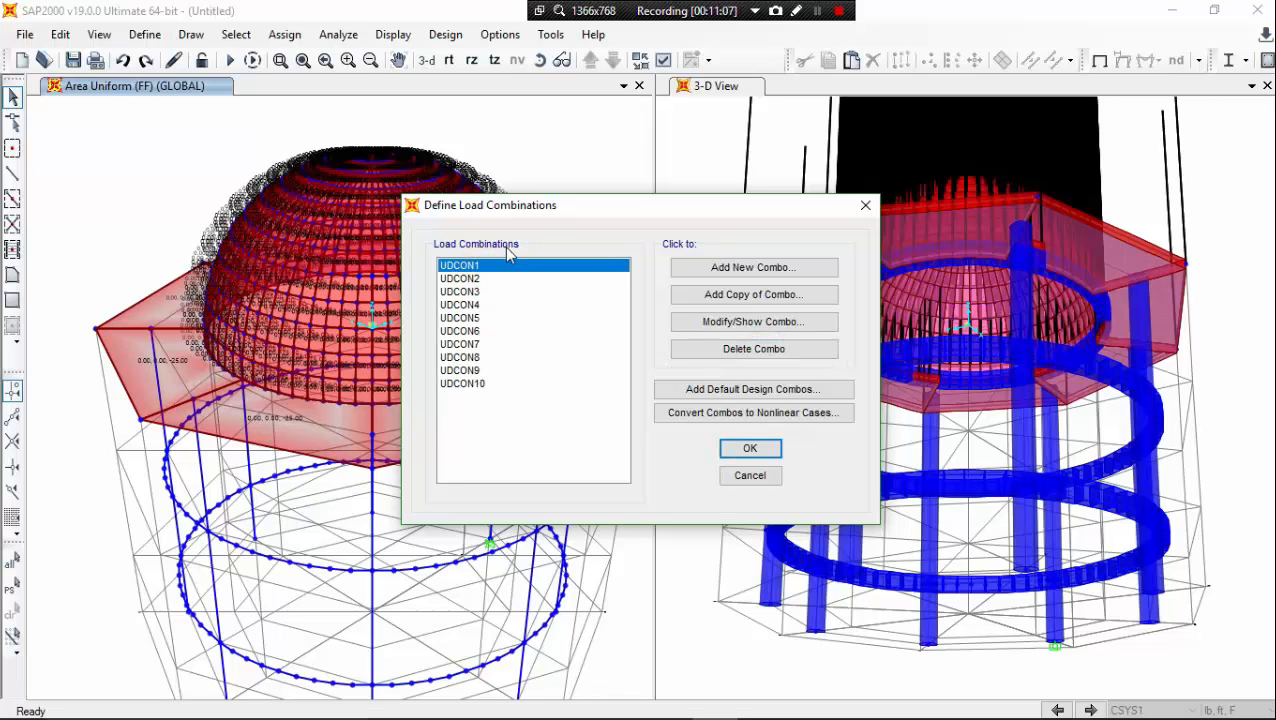
drag(565, 210, 572, 237)
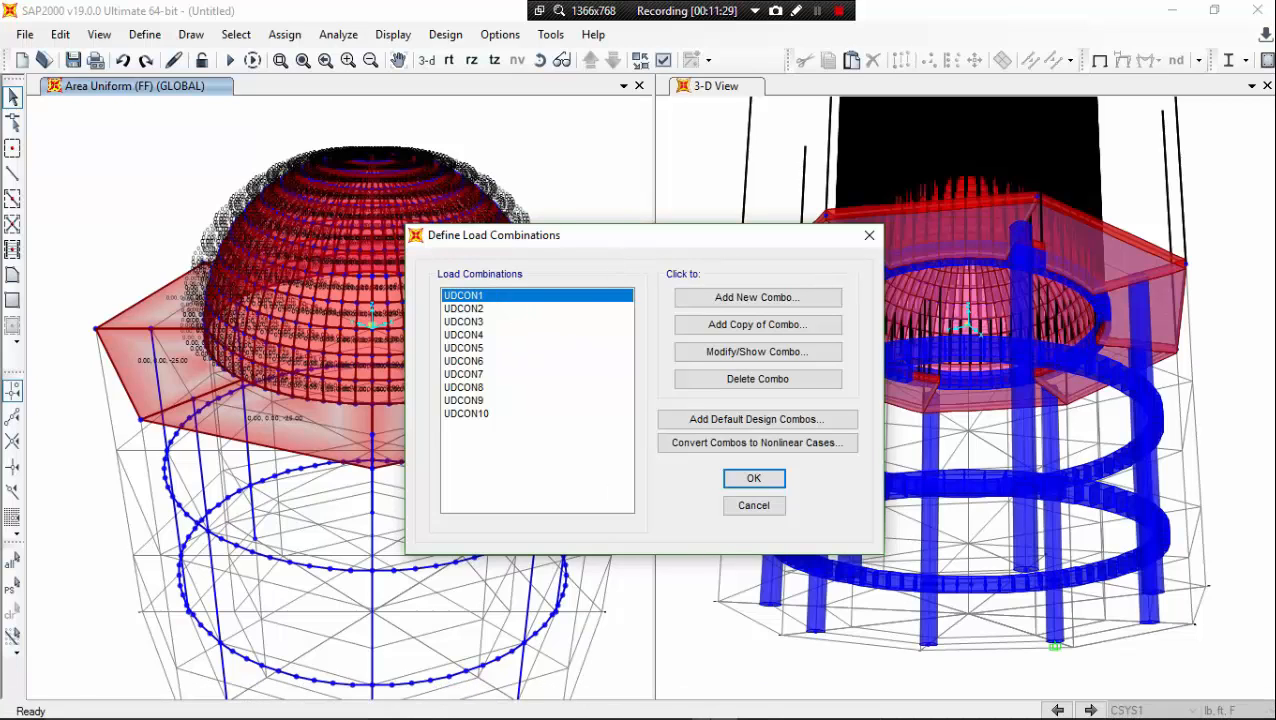
click(622, 702)
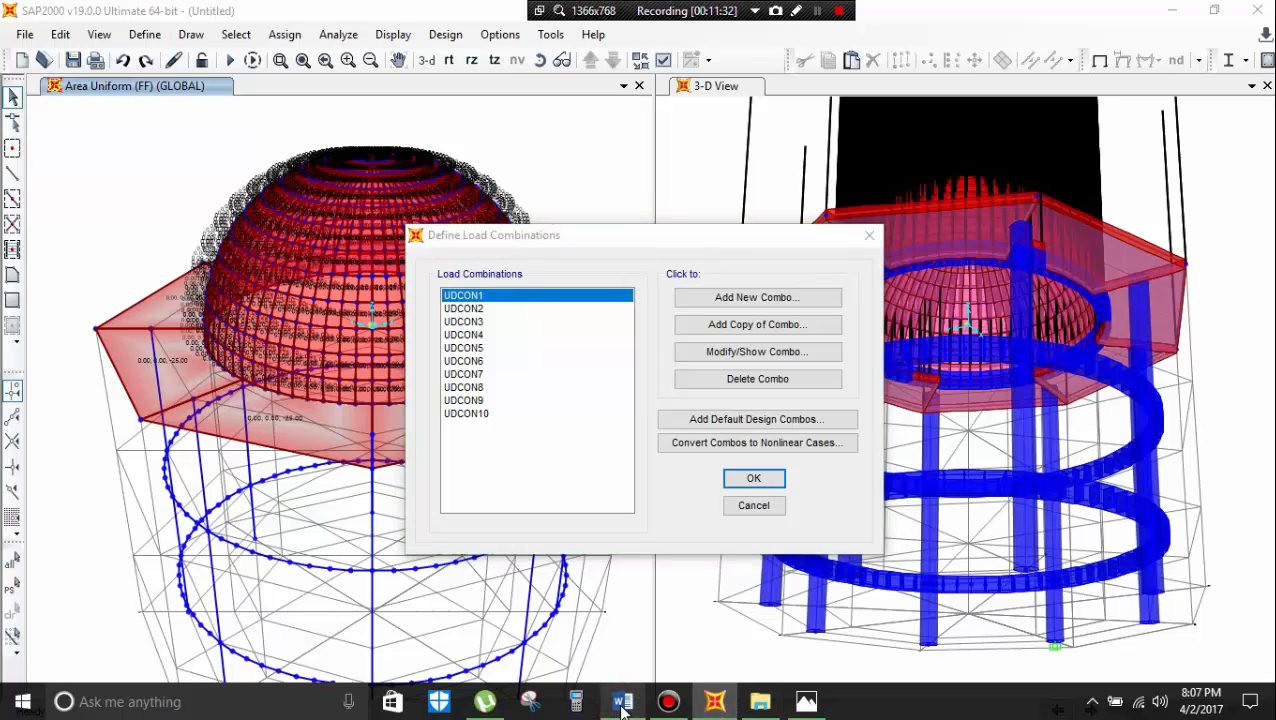
click(622, 702)
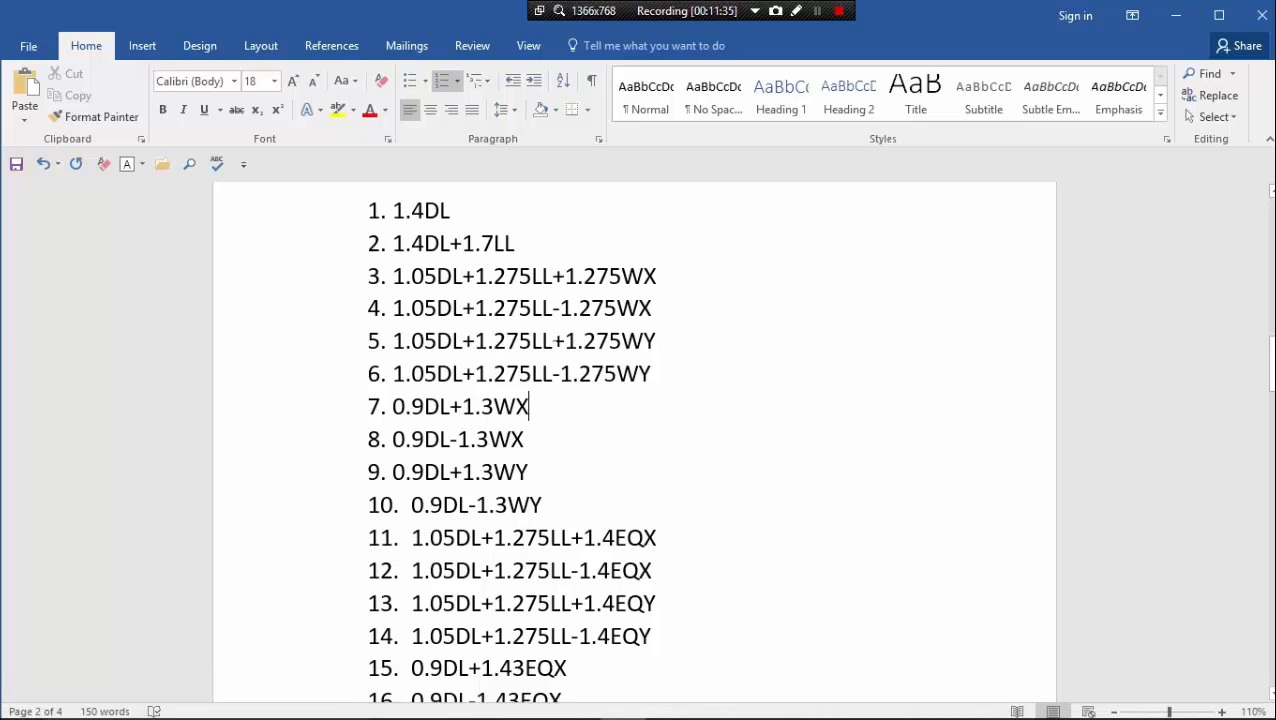
scroll(634, 440, up, 10)
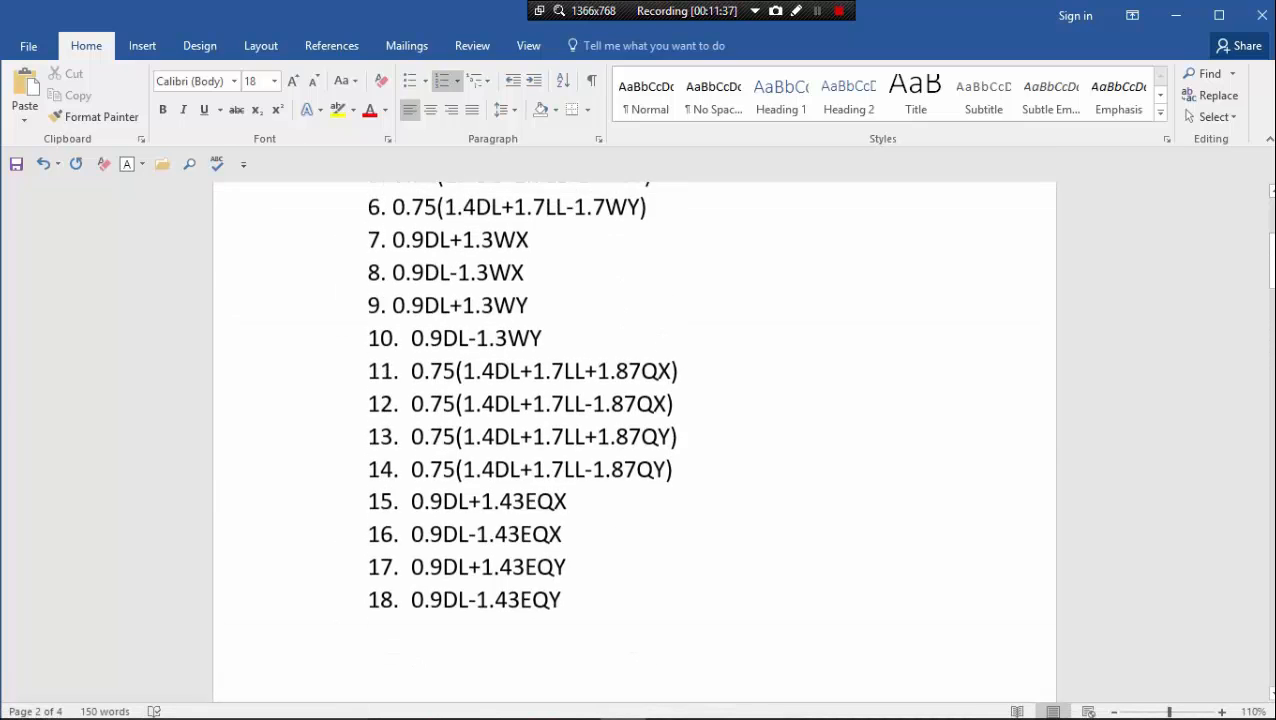
scroll(655, 447, up, 3)
scroll(655, 447, down, 6)
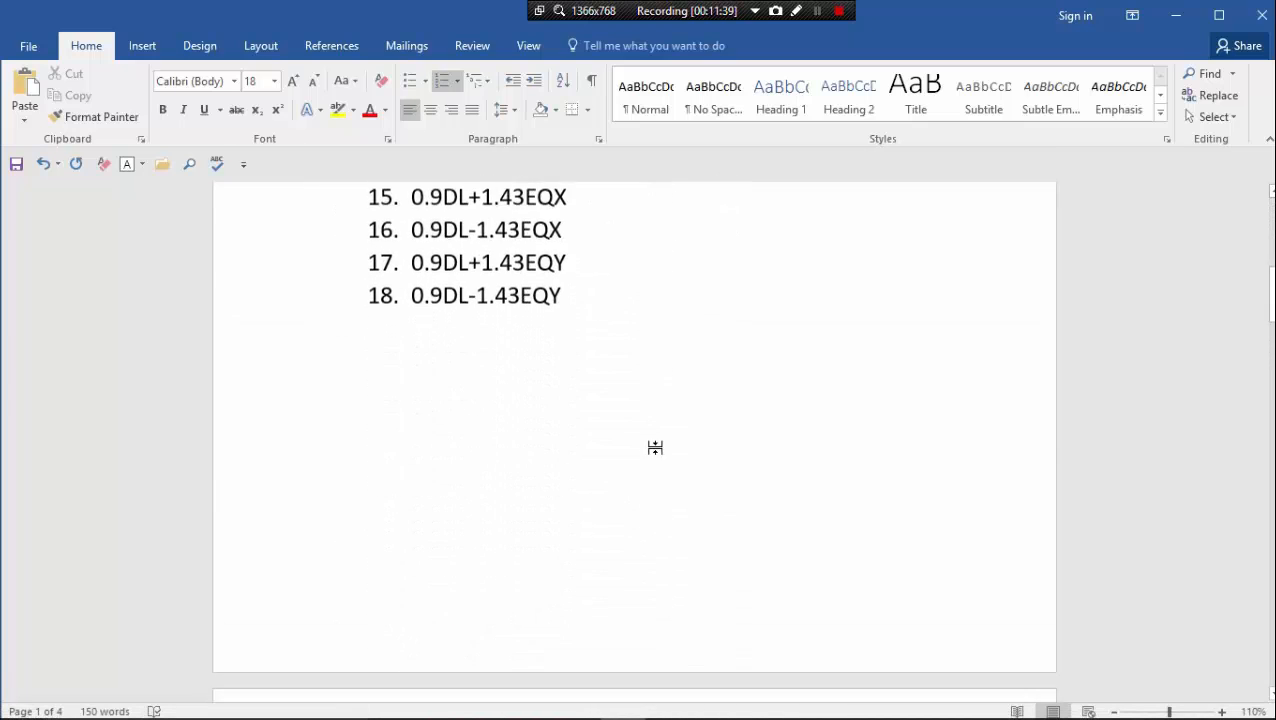
Step: Review the calculated load combination factors in the Word notes, including the footing and ETABS lists, and return to SAP2000
scroll(655, 447, down, 6)
scroll(655, 447, up, 1)
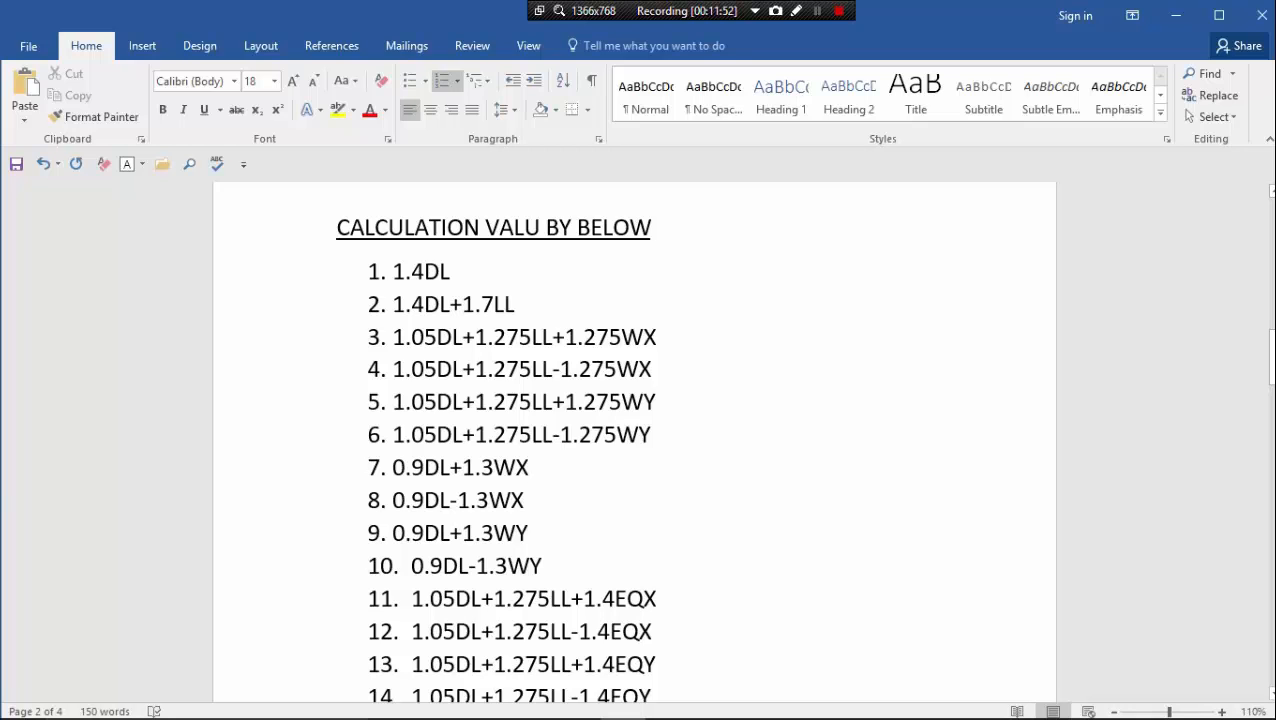
scroll(510, 440, down, 4)
scroll(510, 440, up, 2)
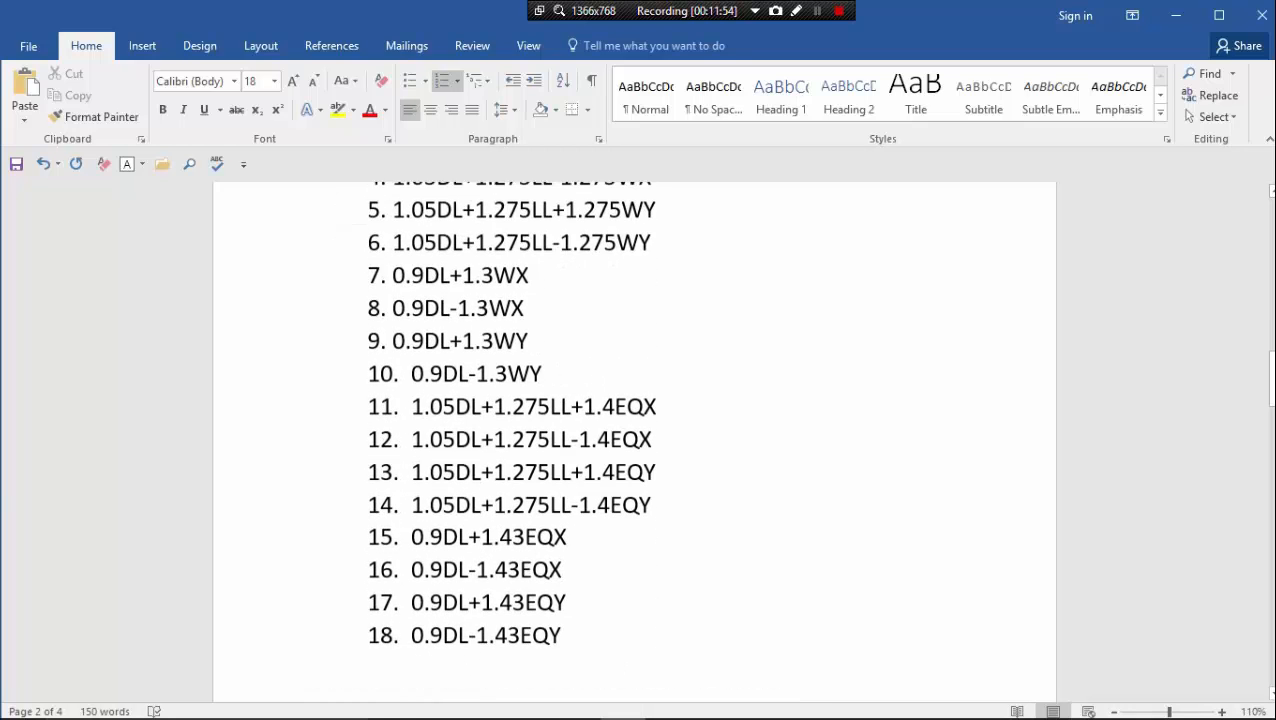
ctrl+scroll(635, 440, down, 1)
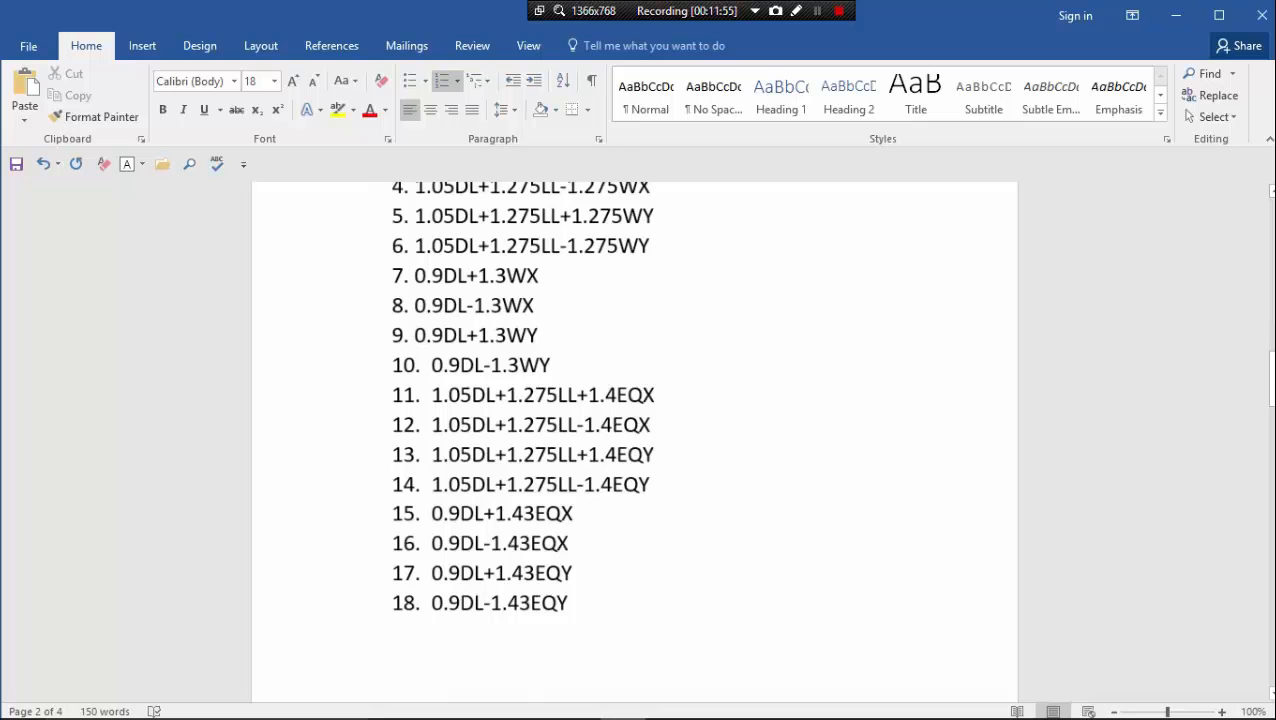
ctrl+scroll(635, 440, down, 5)
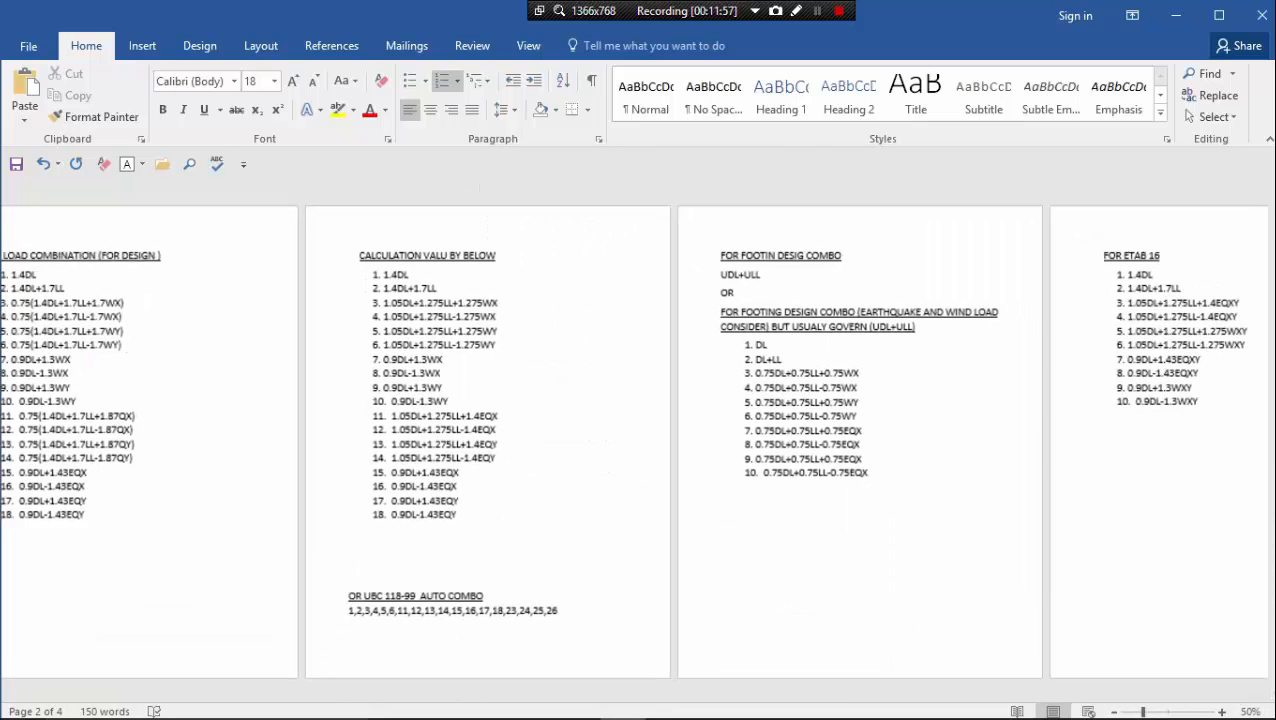
ctrl+scroll(635, 440, down, 3)
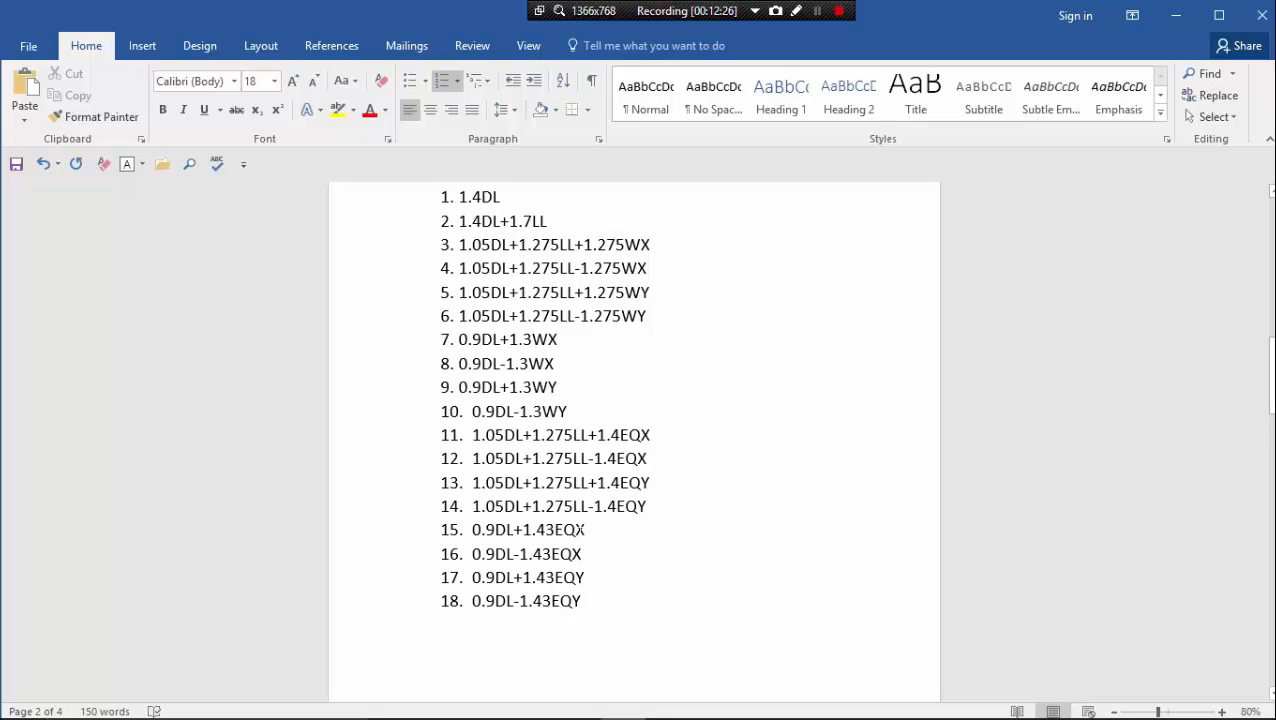
click(1176, 15)
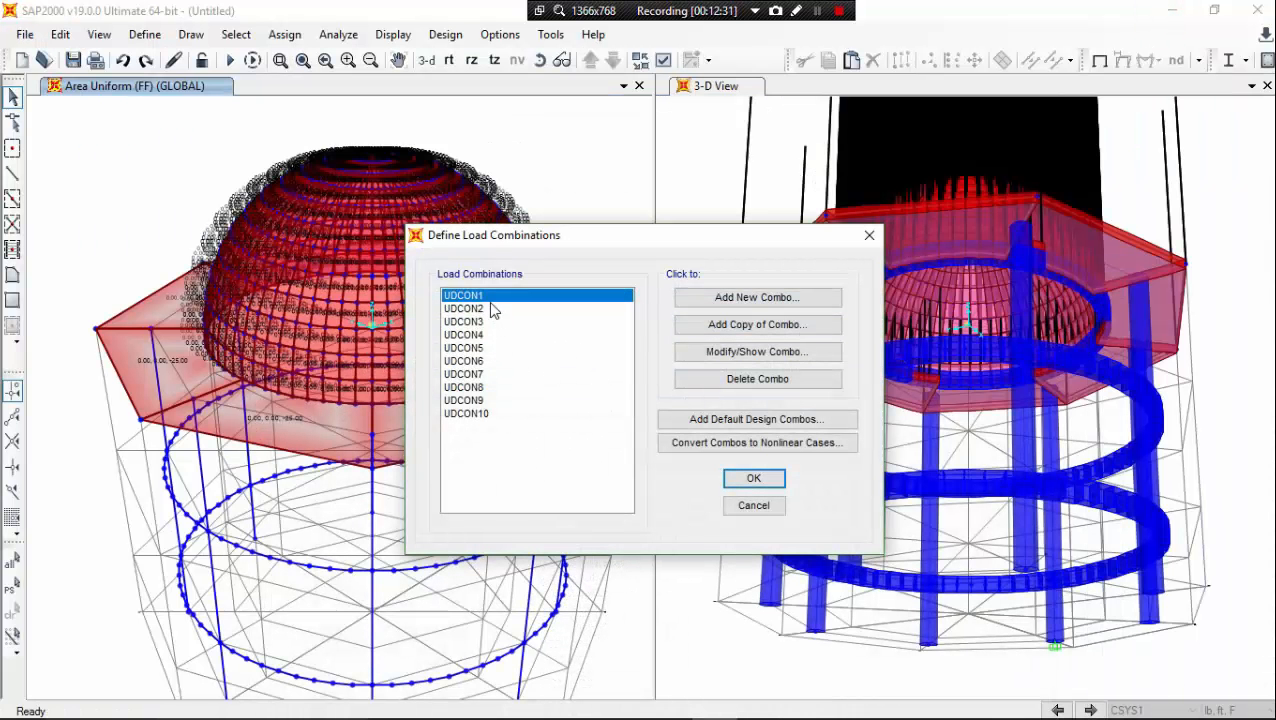
Step: Check the DEAD and FF load cases and their scale factors in combination UDCON1, and accept the combination
click(752, 352)
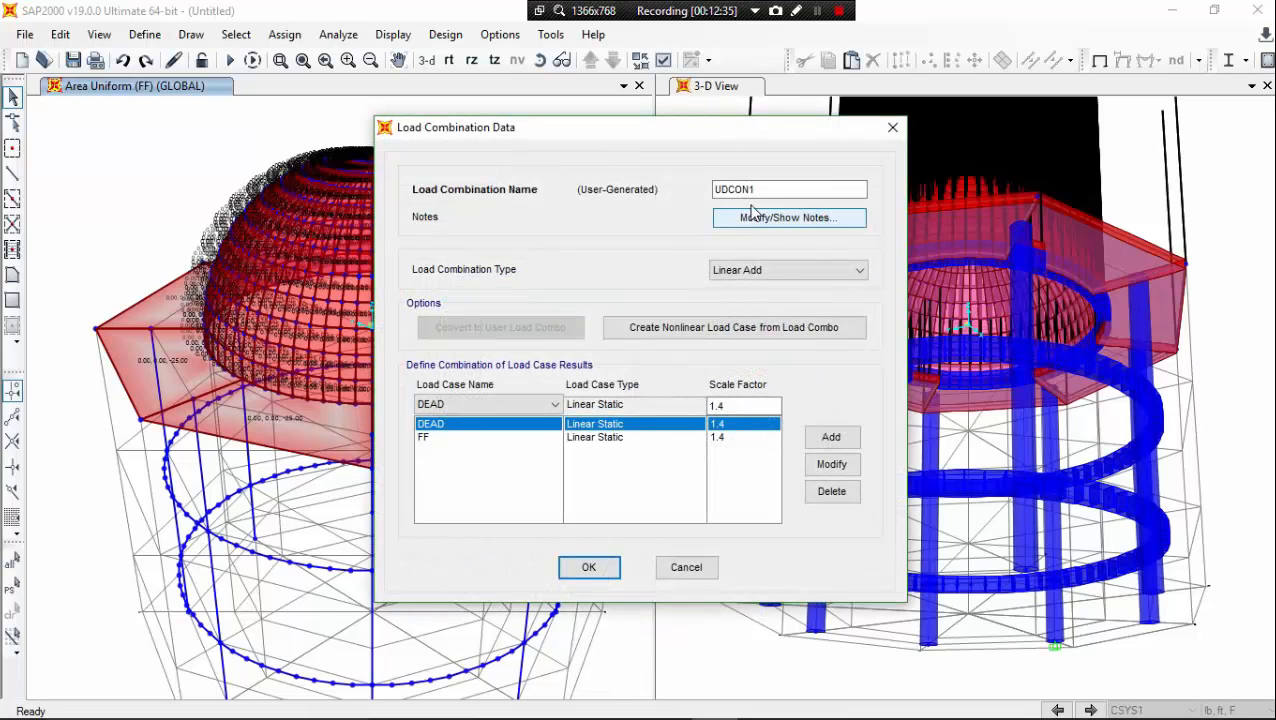
click(500, 438)
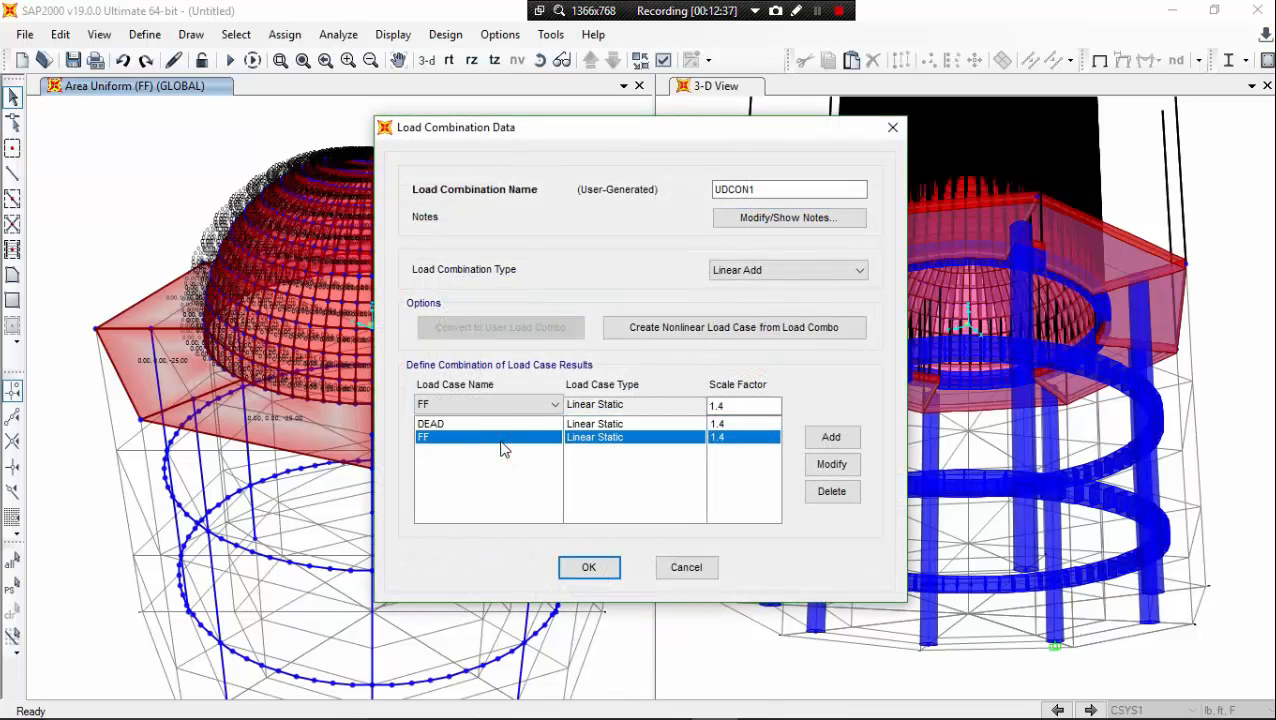
click(836, 444)
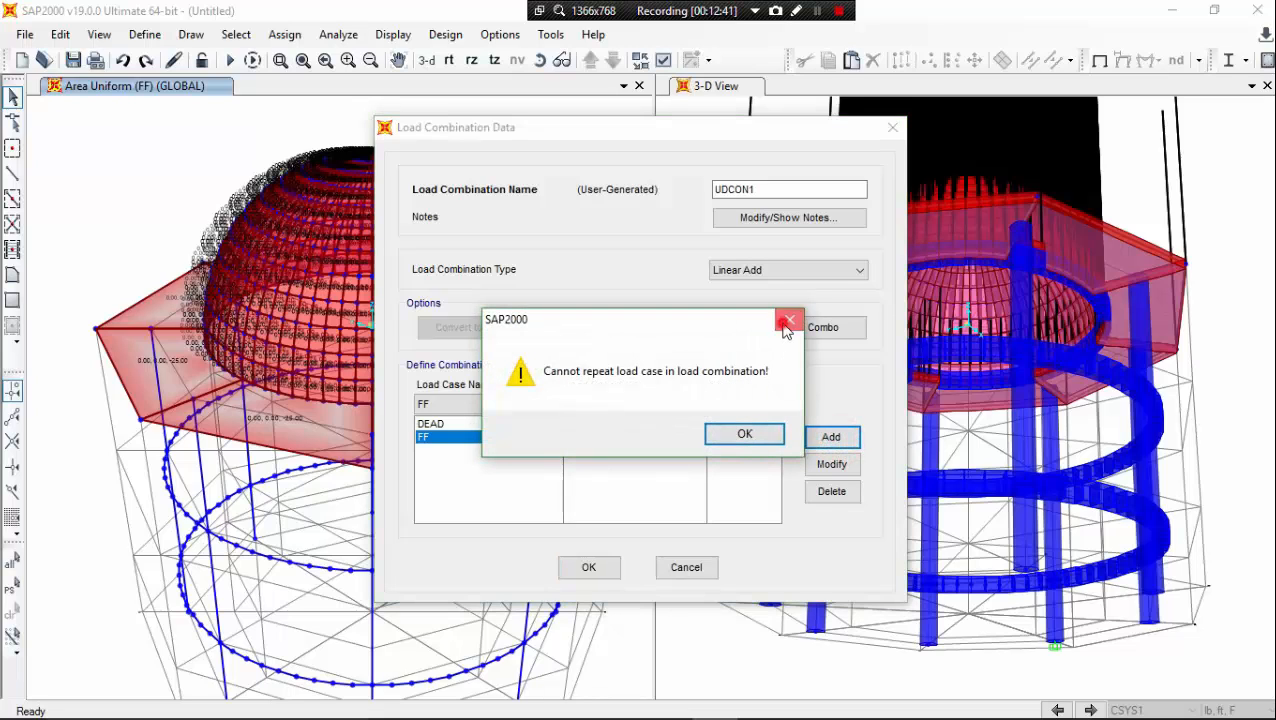
click(786, 322)
click(600, 569)
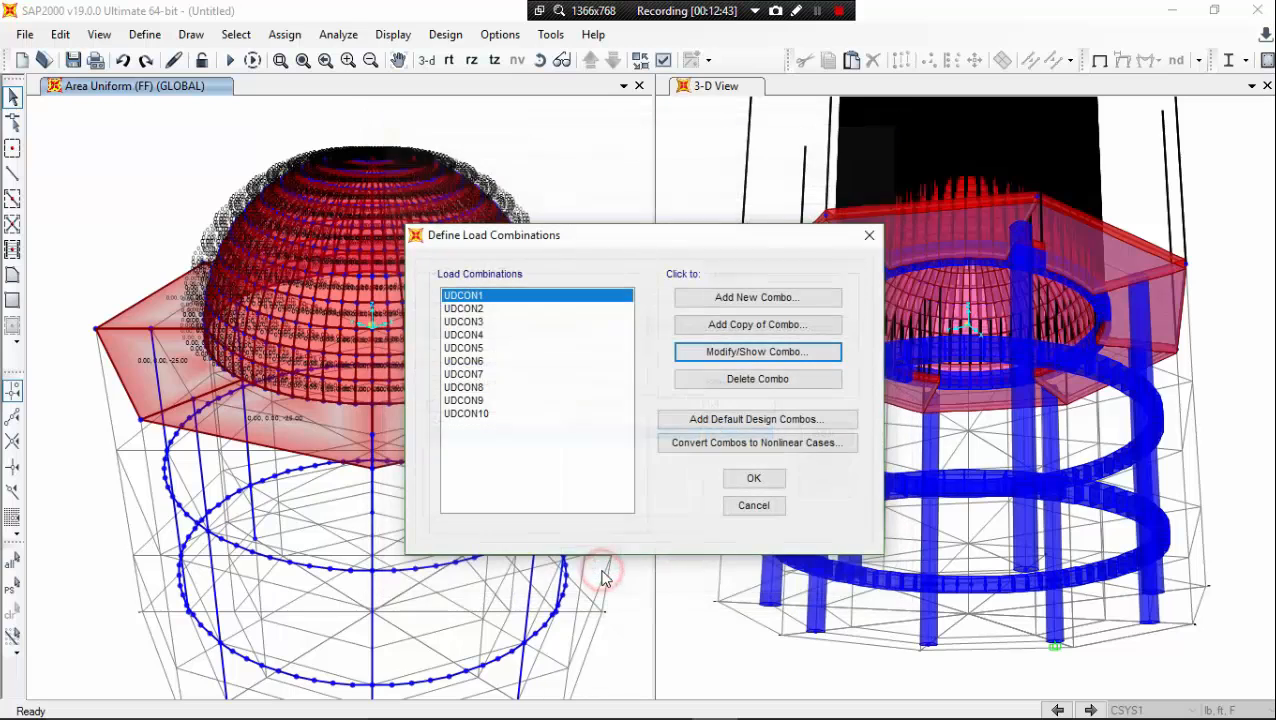
Step: Open combination UDCON2 and set the scale factor of its FF load case to 1.4
click(478, 309)
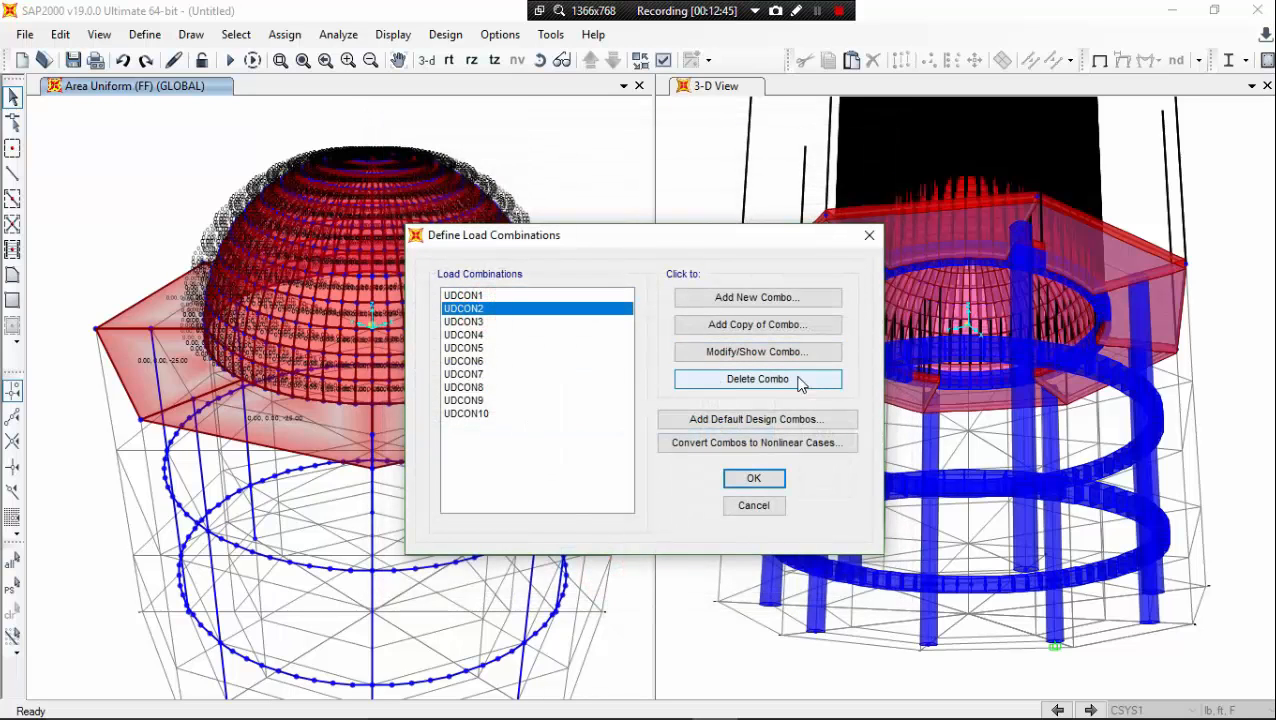
click(768, 354)
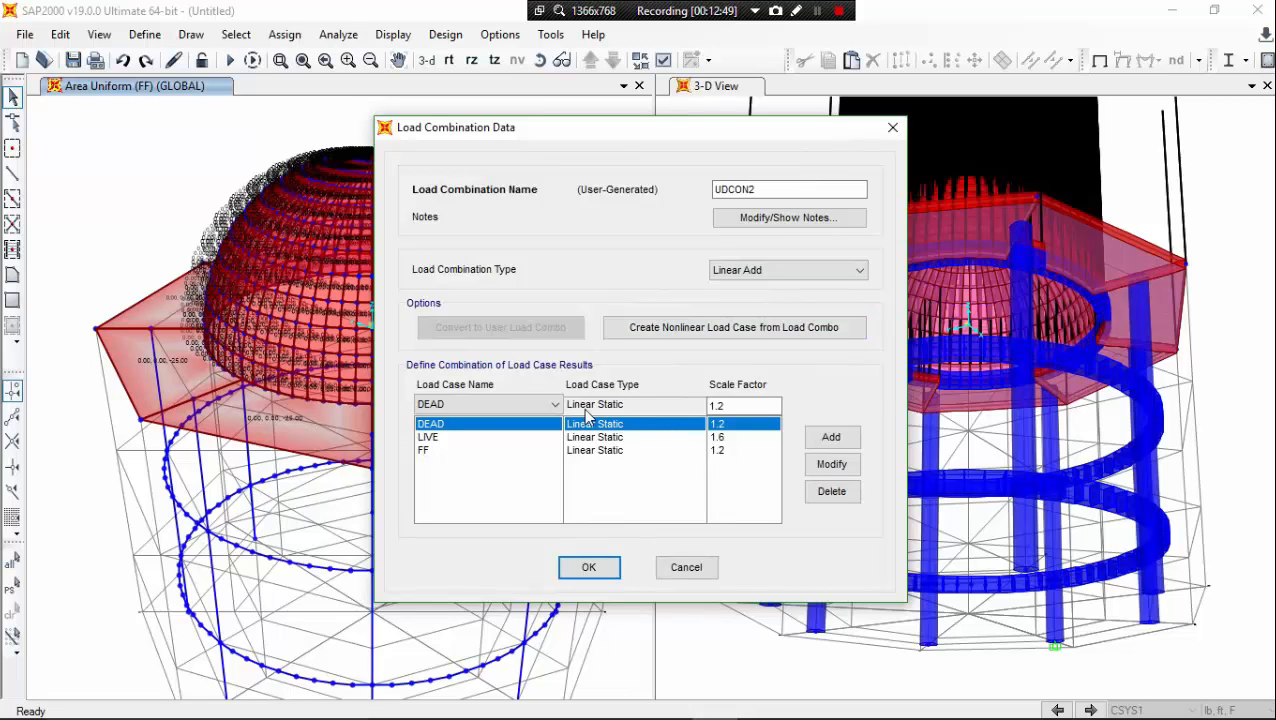
click(728, 451)
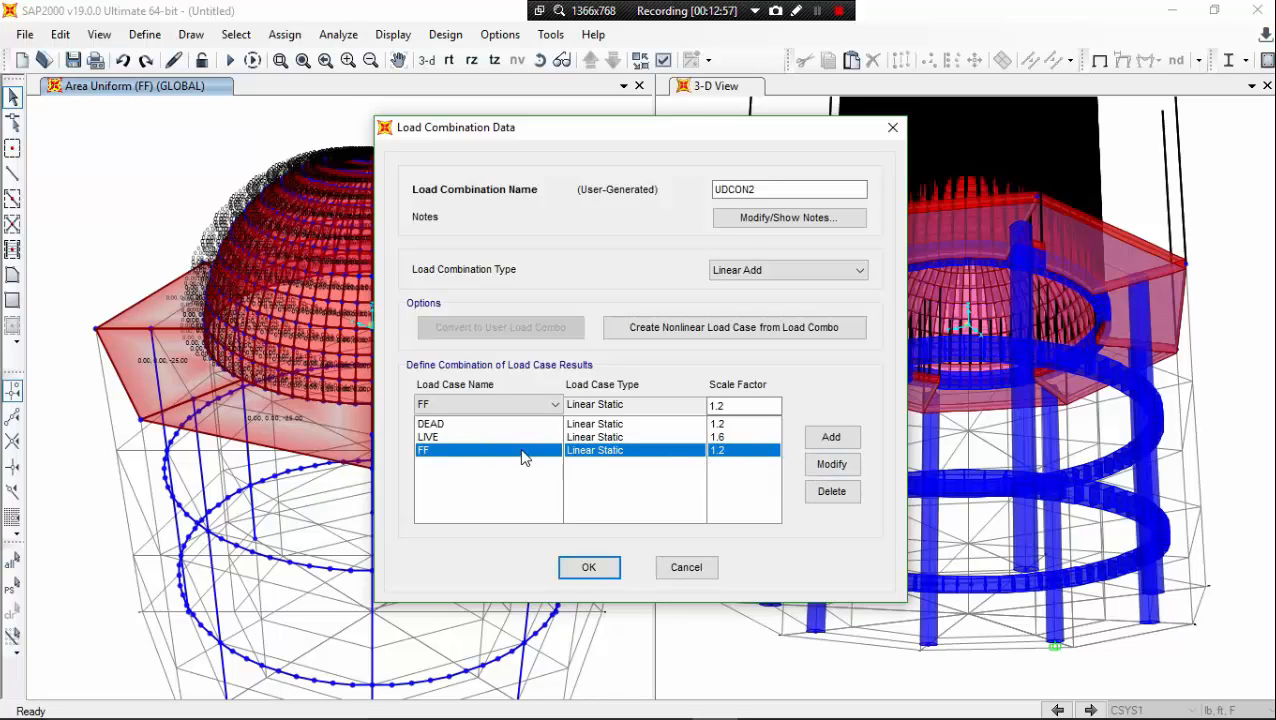
click(829, 474)
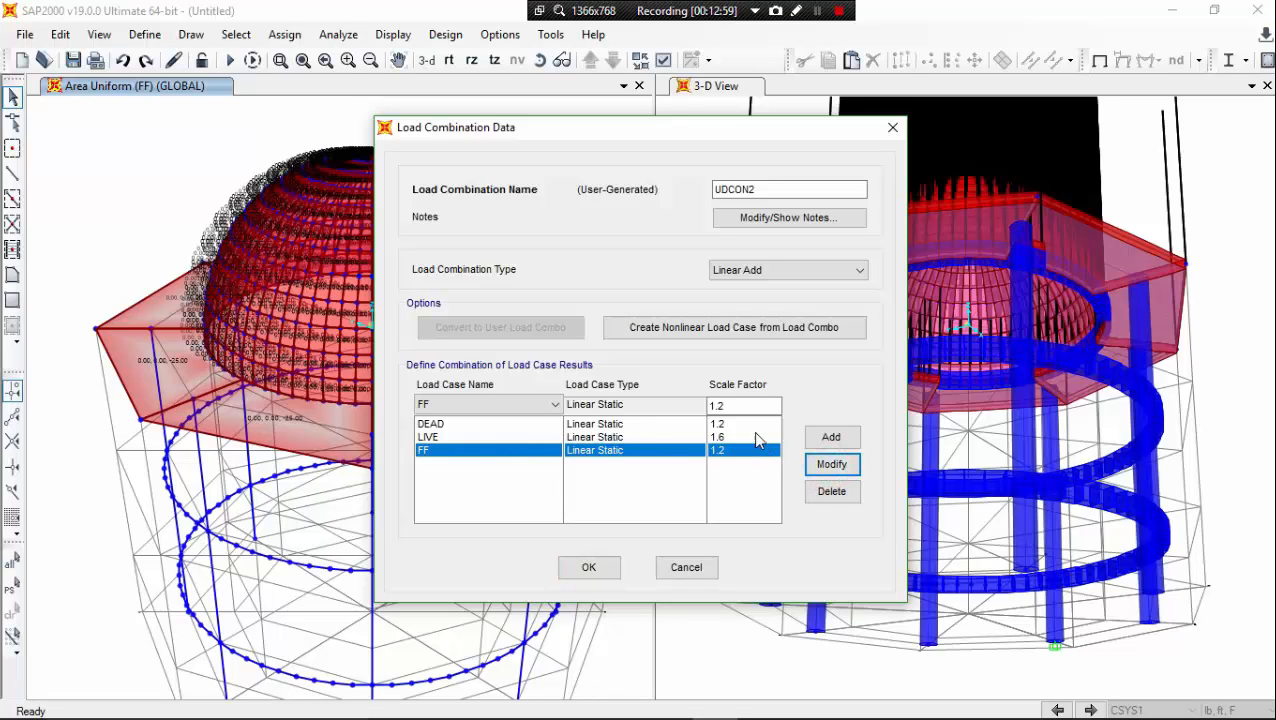
click(735, 405)
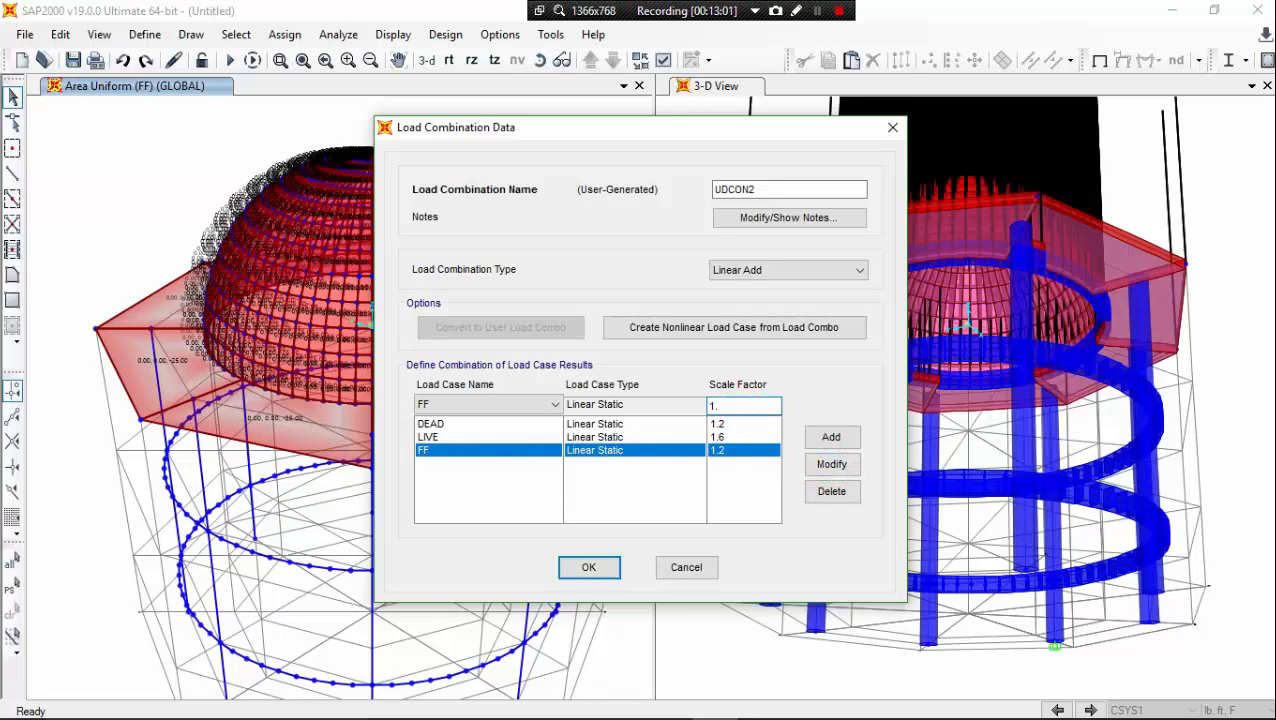
click(831, 464)
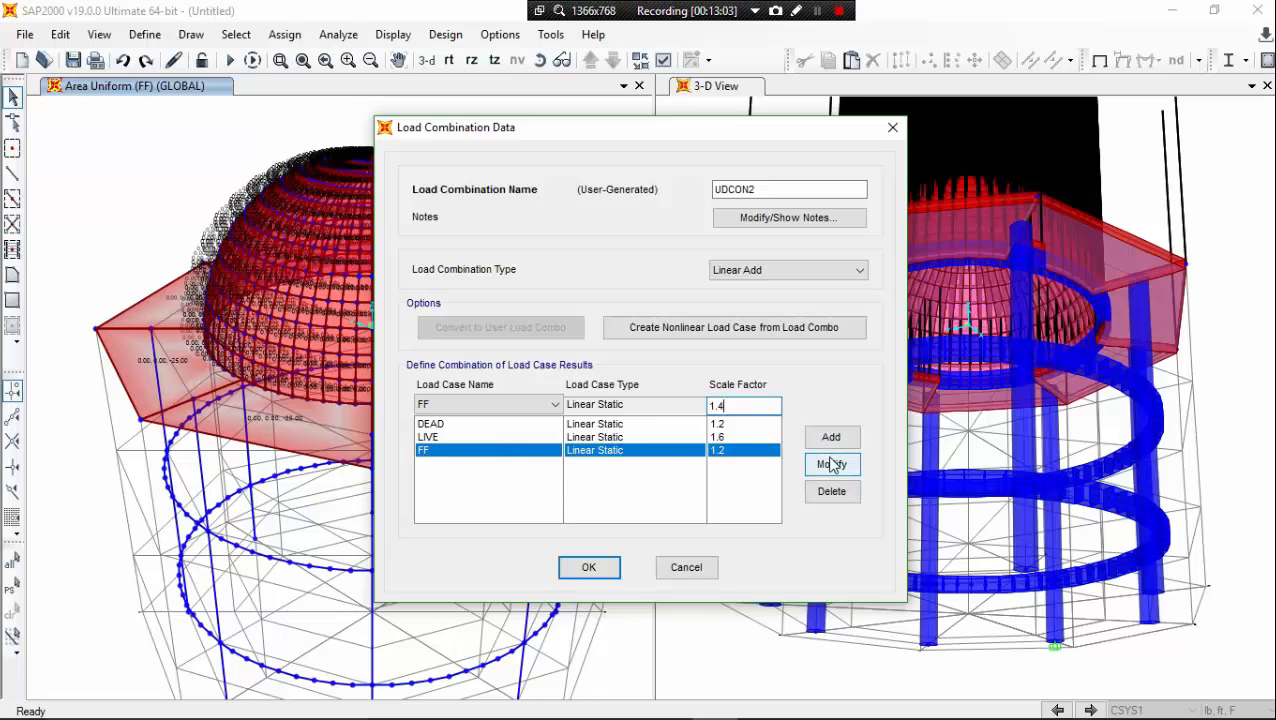
Step: Set the scale factor of the LIVE load case in UDCON2 to 1.7
click(750, 437)
double_click(740, 405)
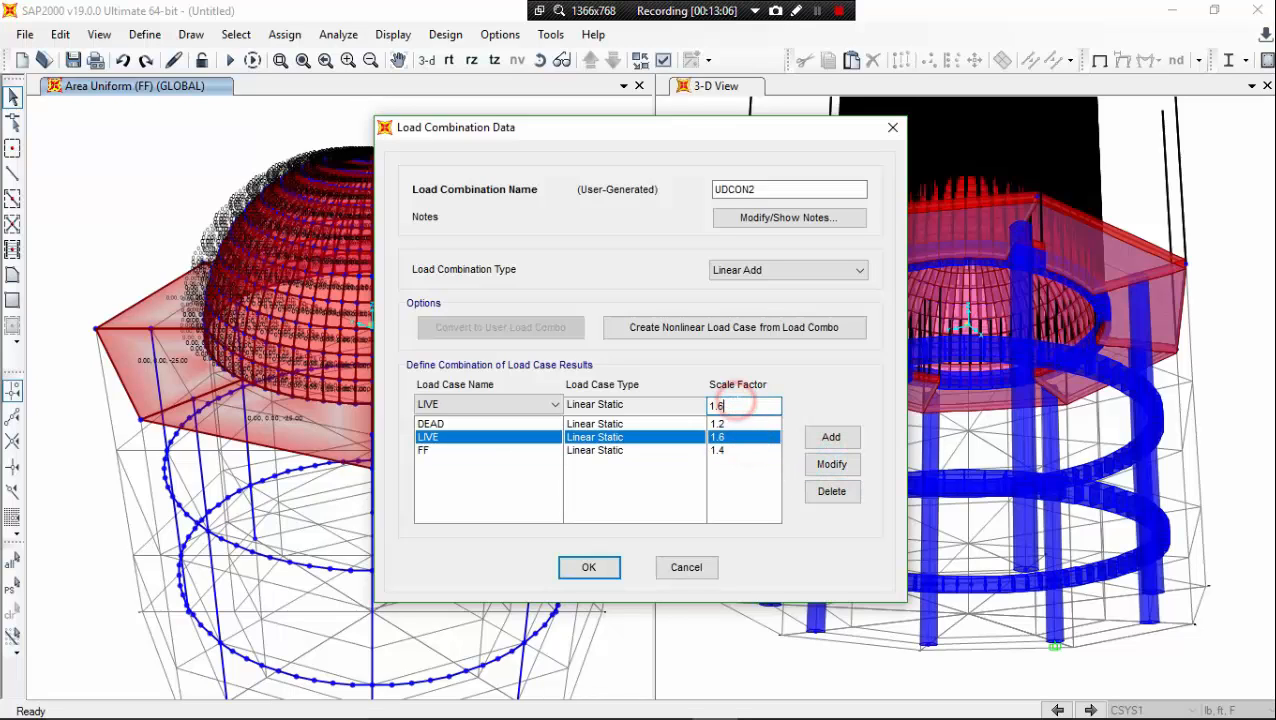
text(1.)
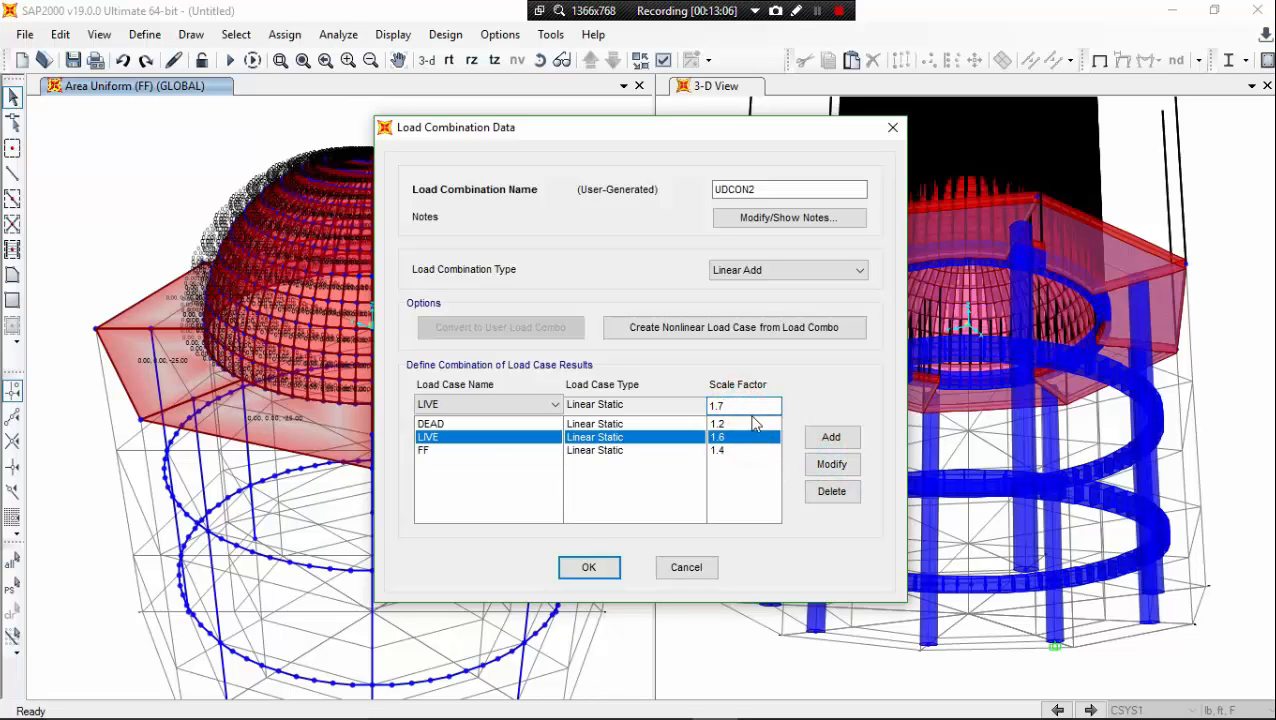
click(829, 464)
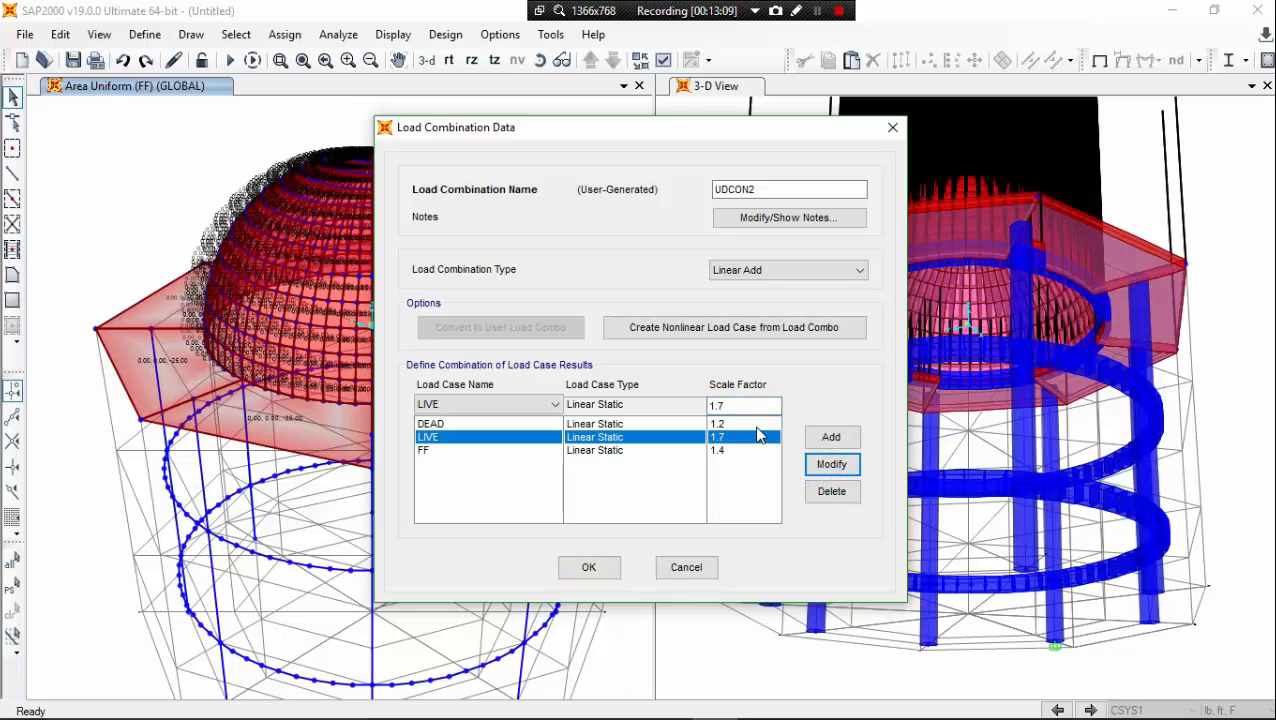
Step: Set the scale factor of the DEAD load case in UDCON2 to 1.4 and accept the combination
click(755, 424)
click(815, 464)
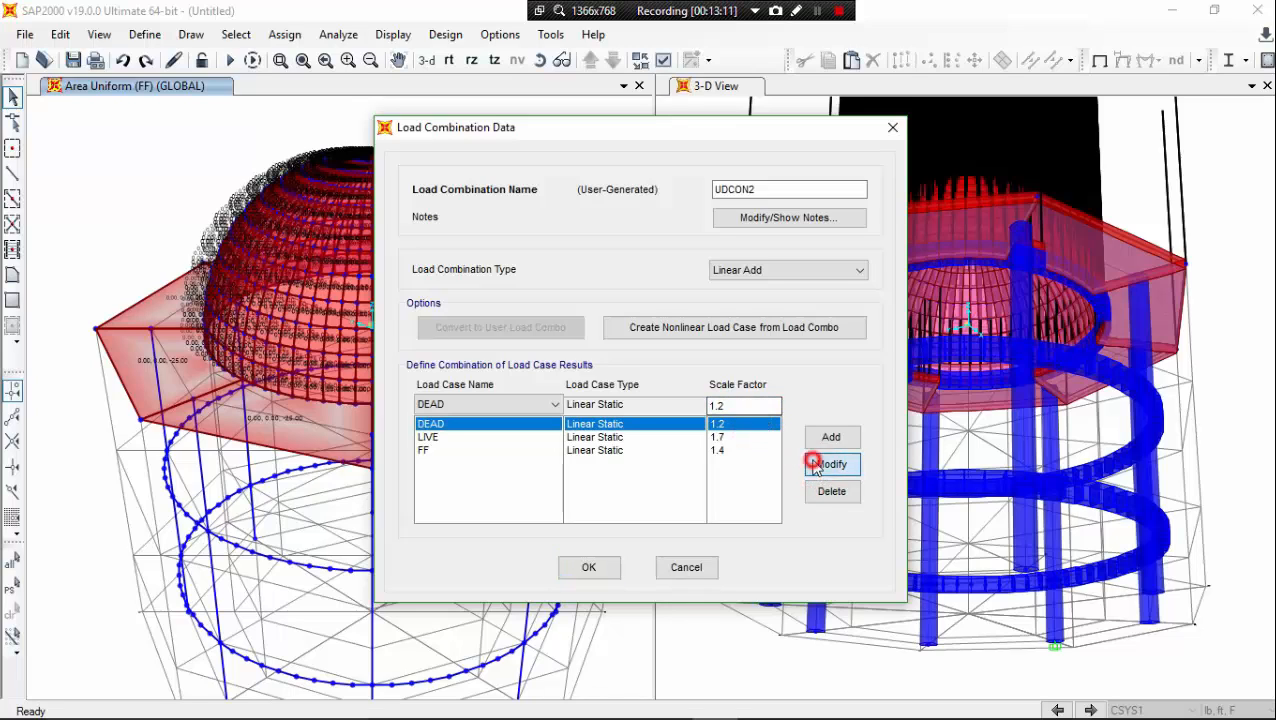
click(748, 408)
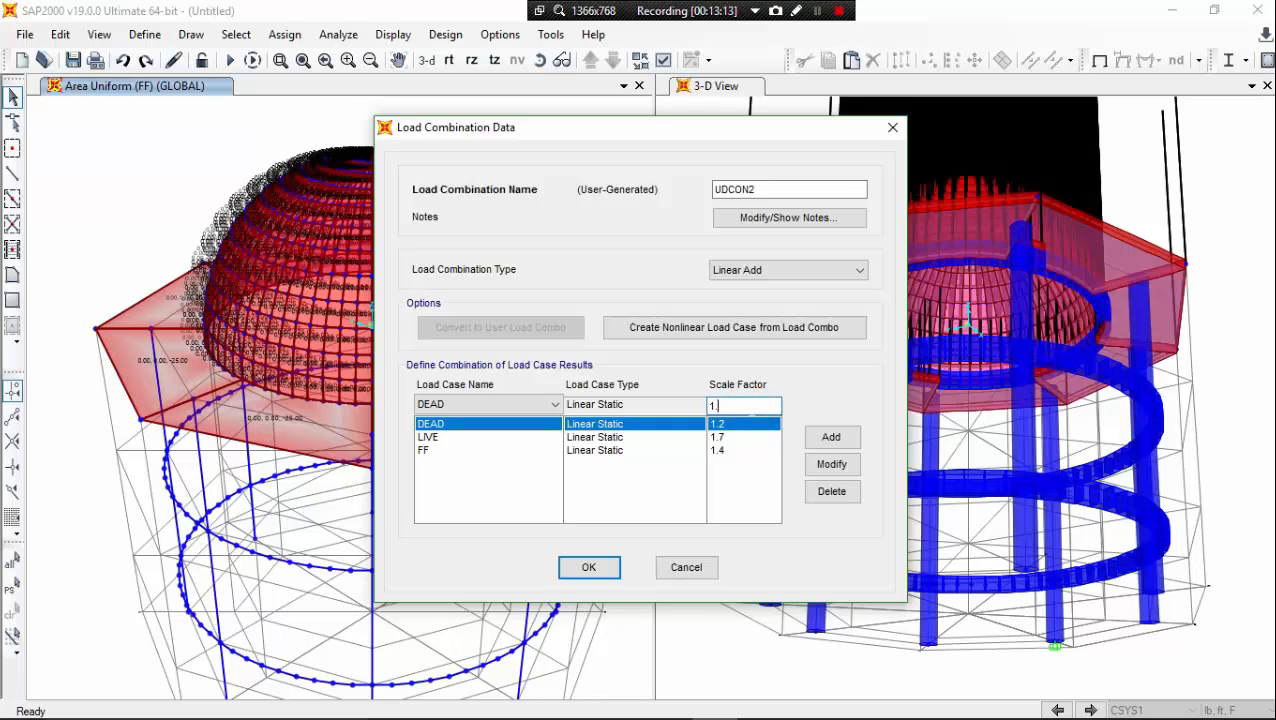
click(831, 466)
click(589, 567)
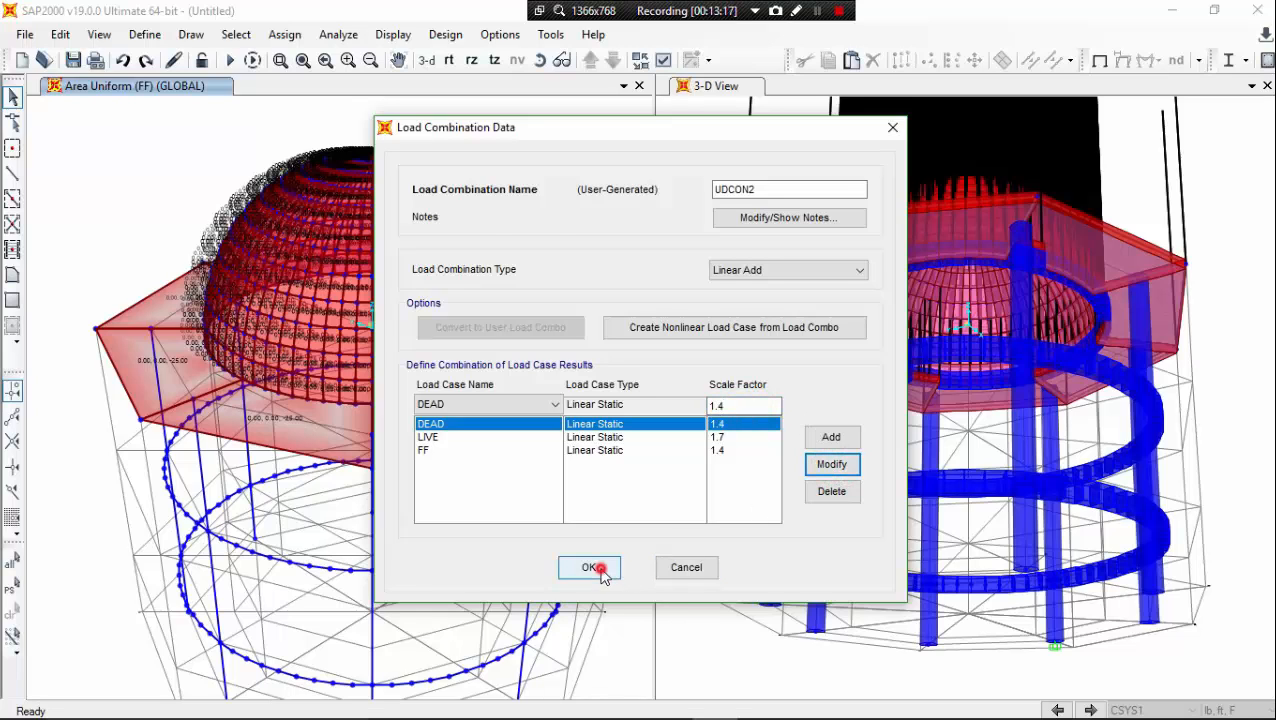
Step: Inspect the load cases and scale factors of combinations UDCON3 and UDCON4, closing each without changes
click(487, 322)
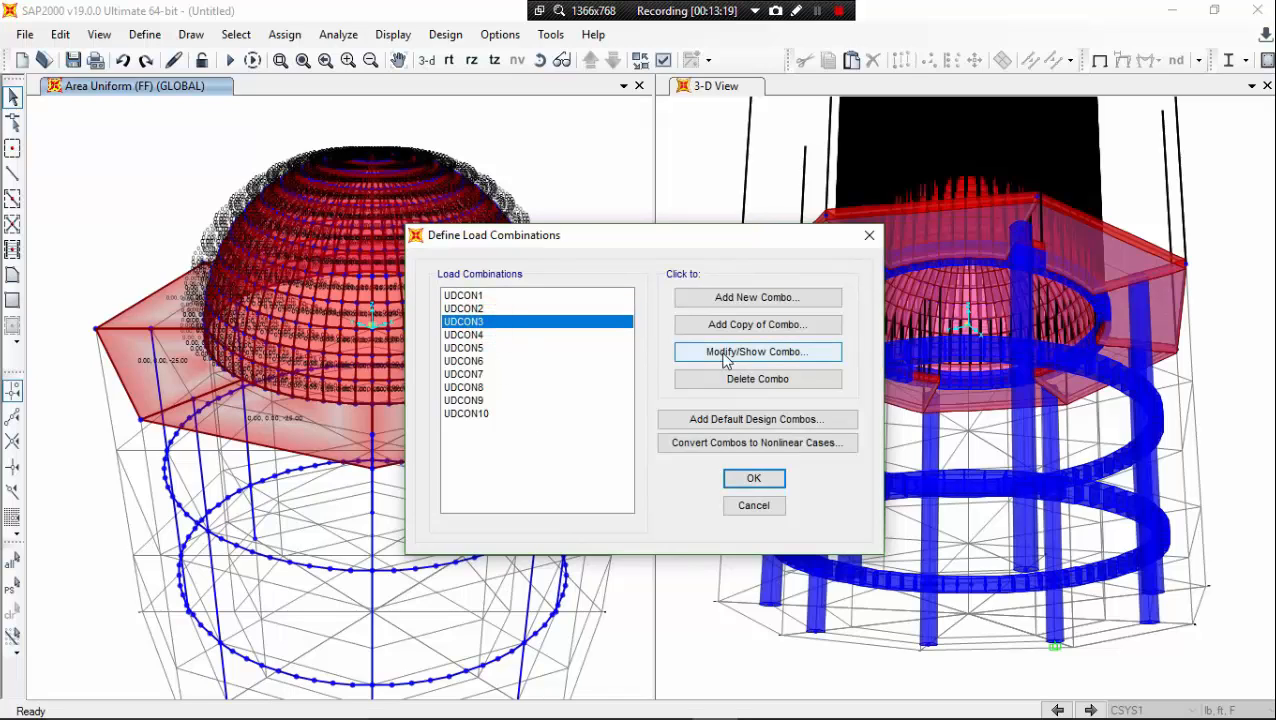
click(798, 352)
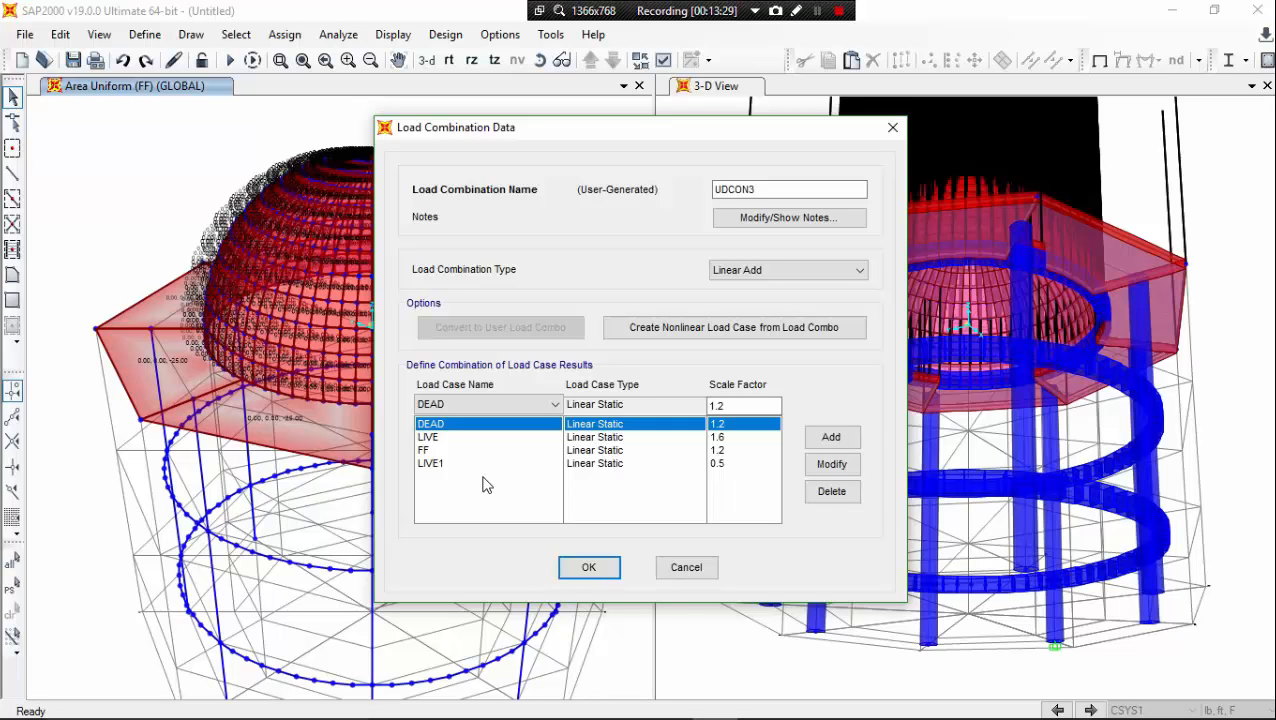
click(686, 568)
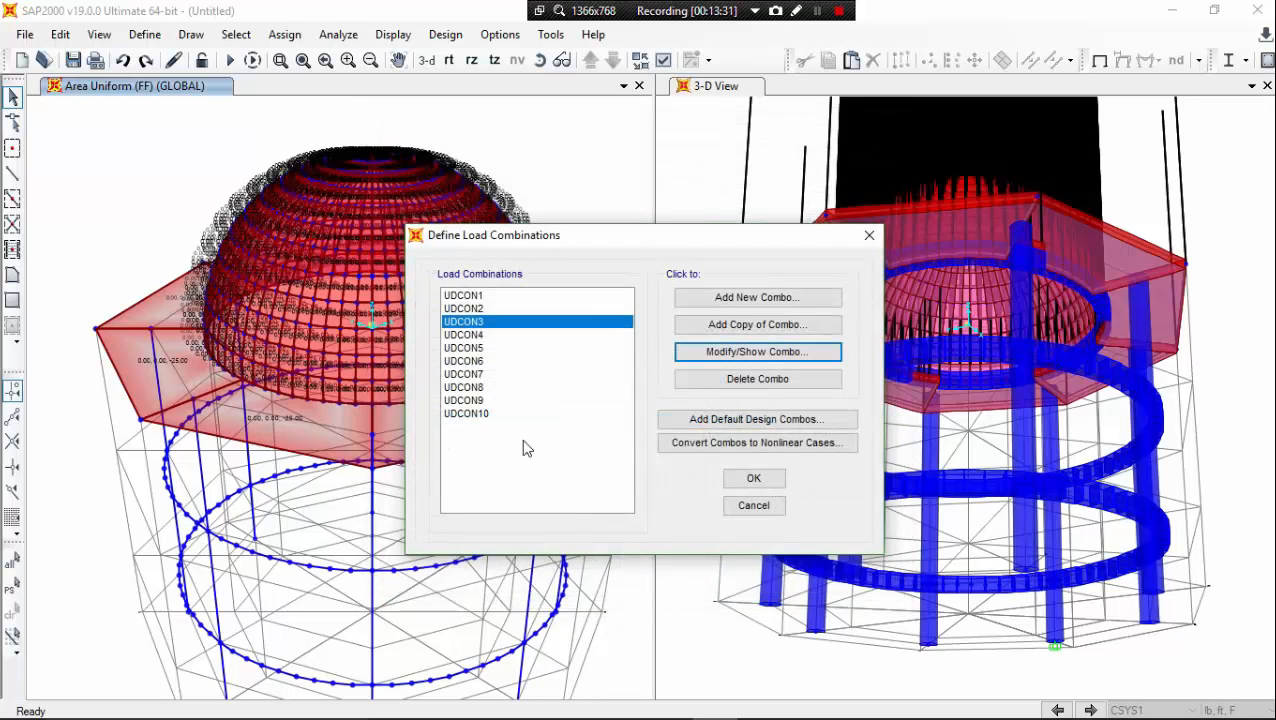
click(480, 336)
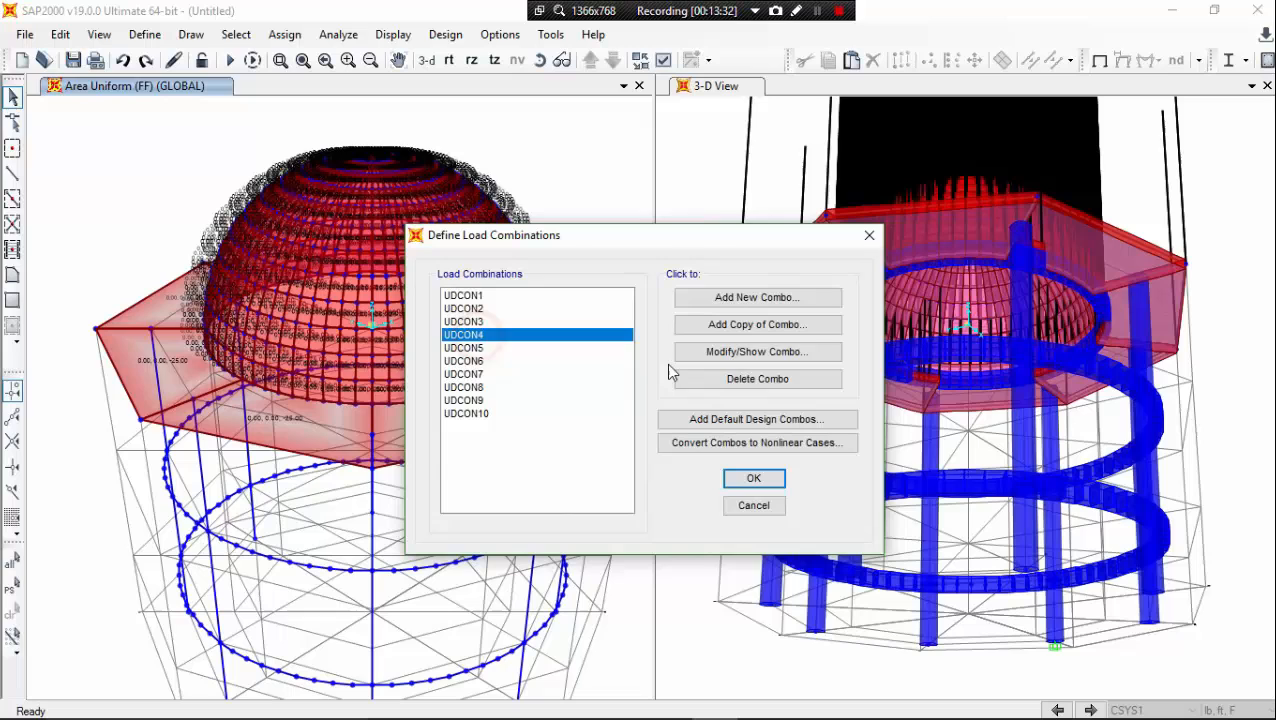
click(765, 351)
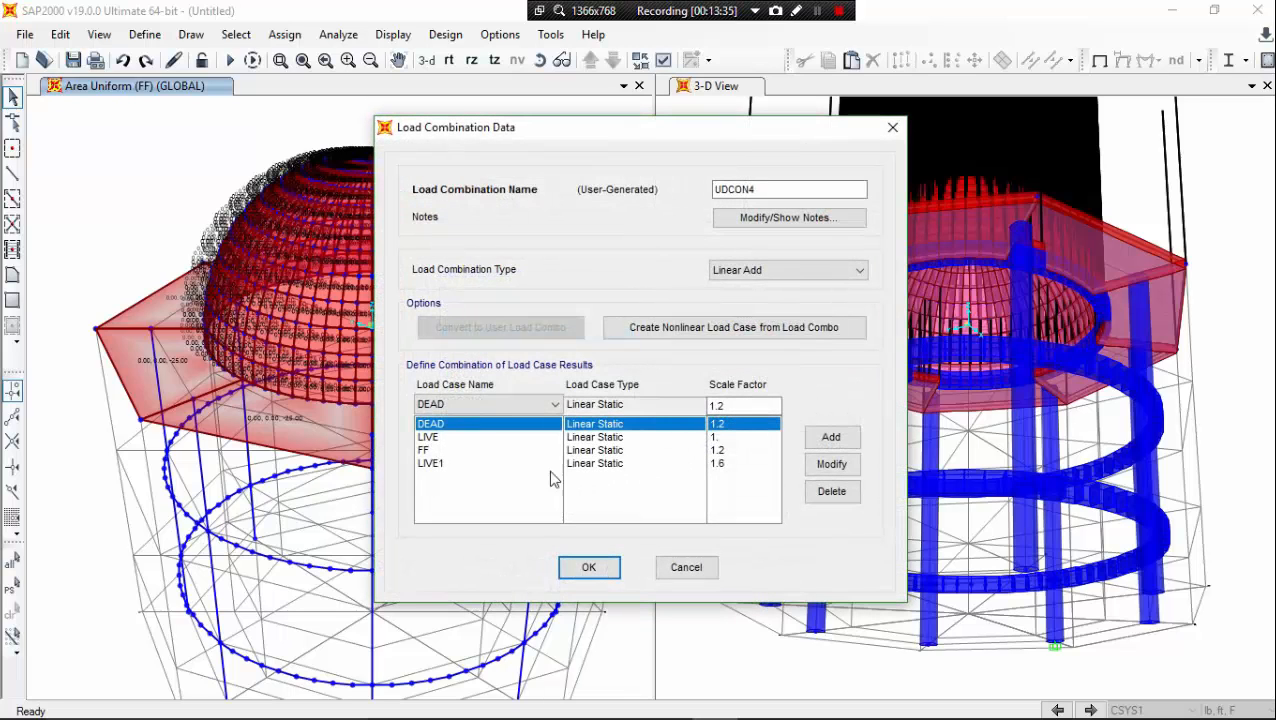
click(686, 567)
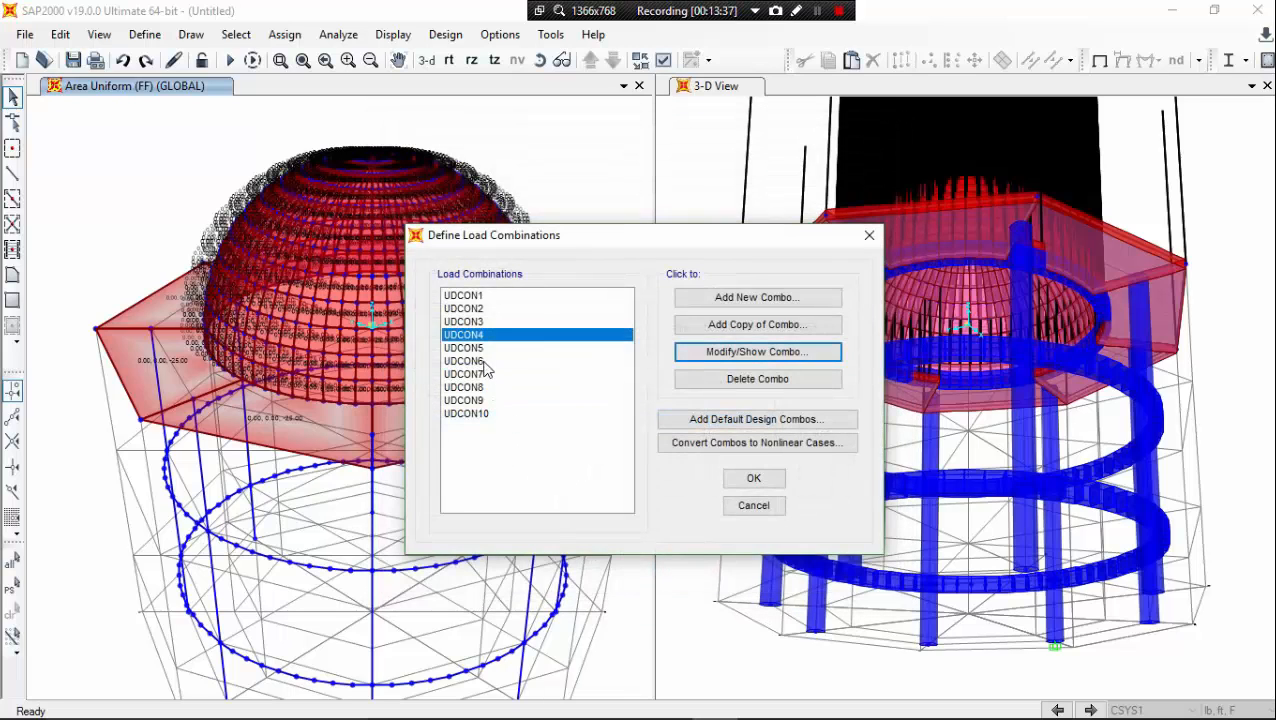
Step: Inspect the load cases and scale factors of combinations UDCON5 and UDCON6, closing each without changes
click(480, 348)
click(745, 351)
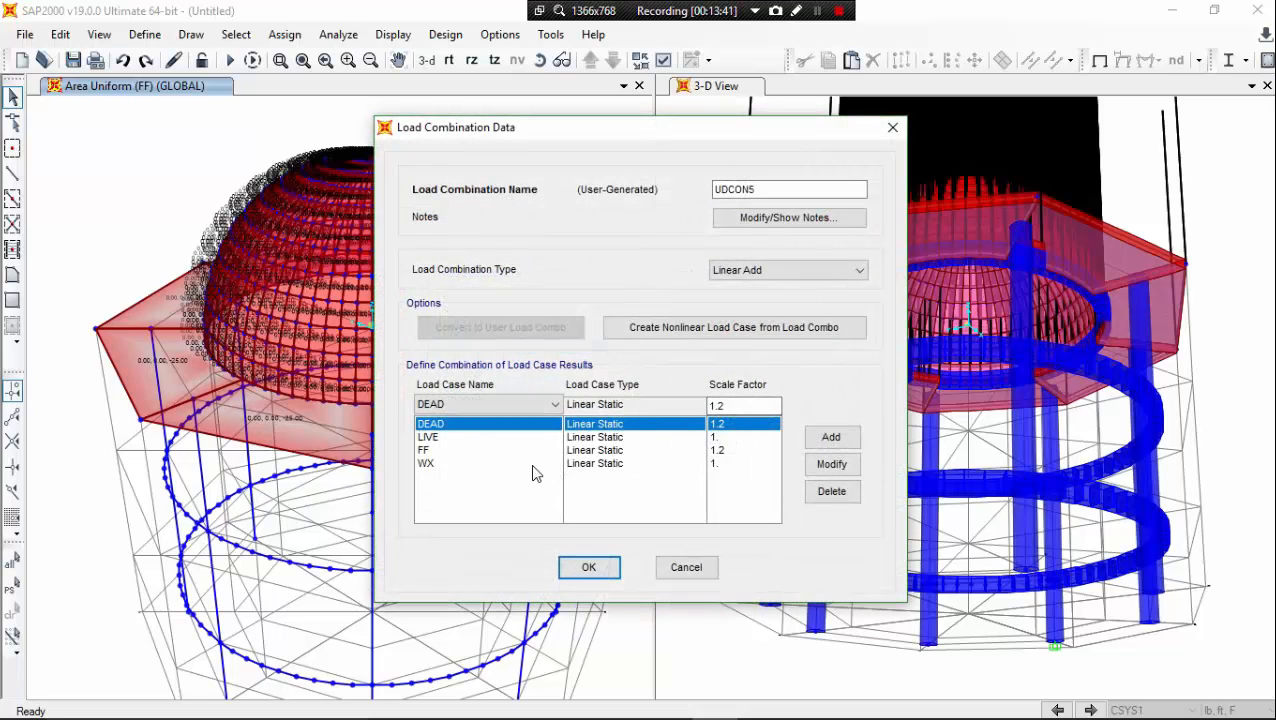
click(686, 567)
click(480, 361)
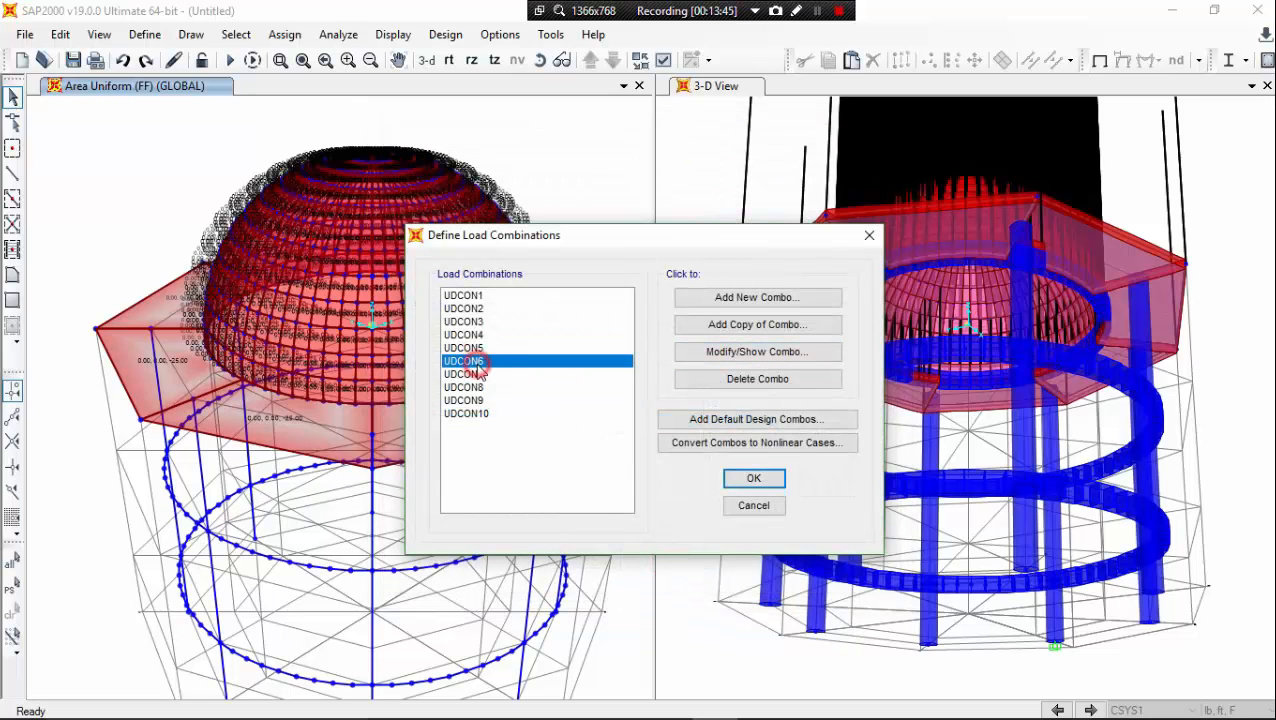
click(748, 353)
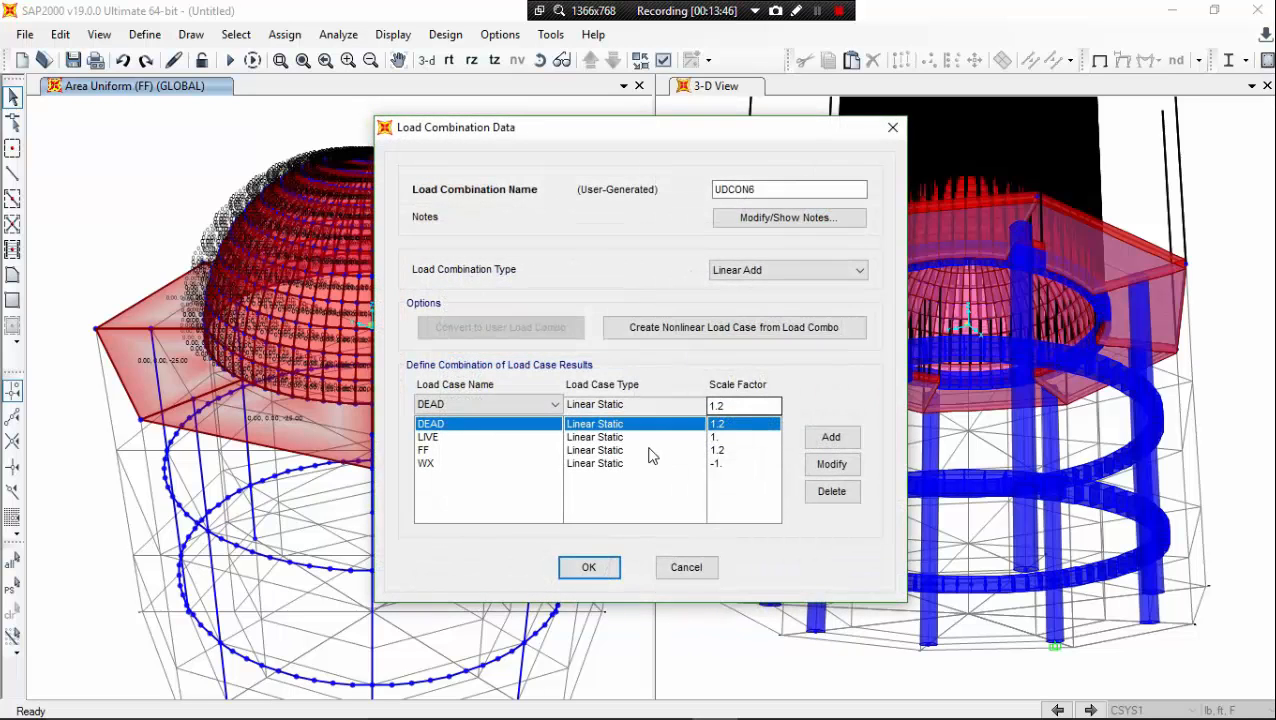
click(677, 567)
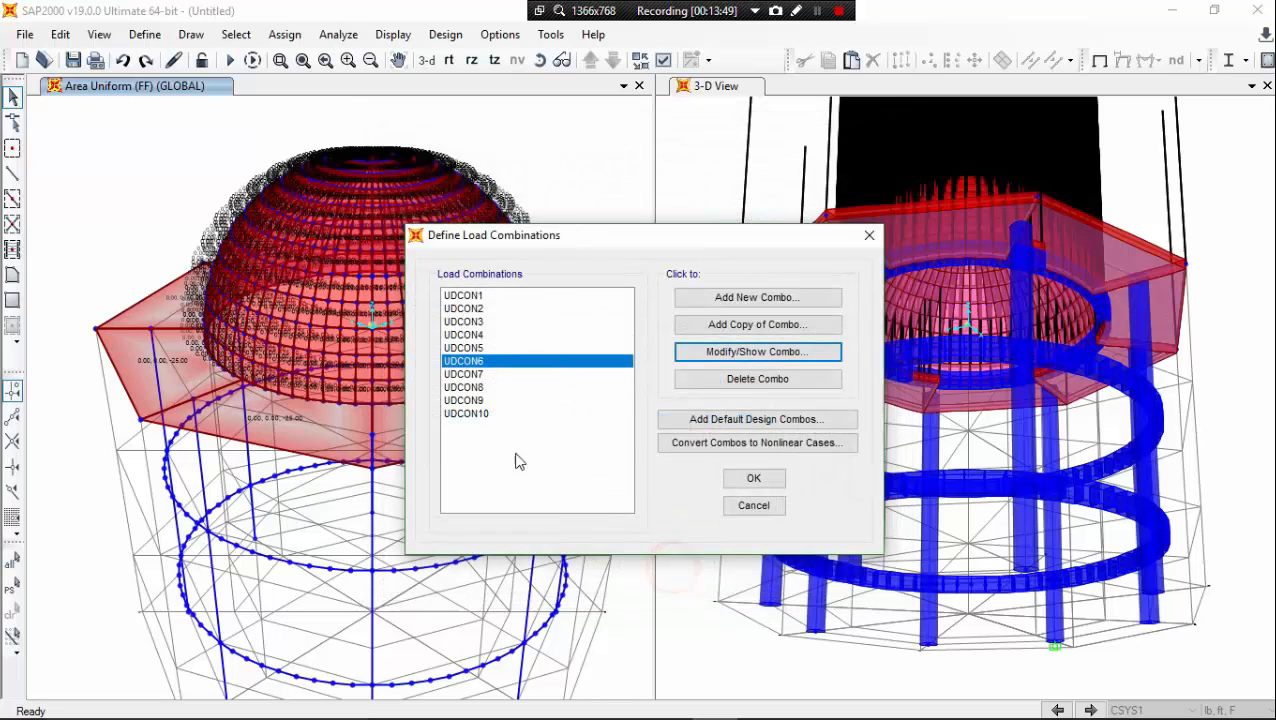
Step: Open load combination UDCON5 for editing and rename it FDLLWX
click(475, 349)
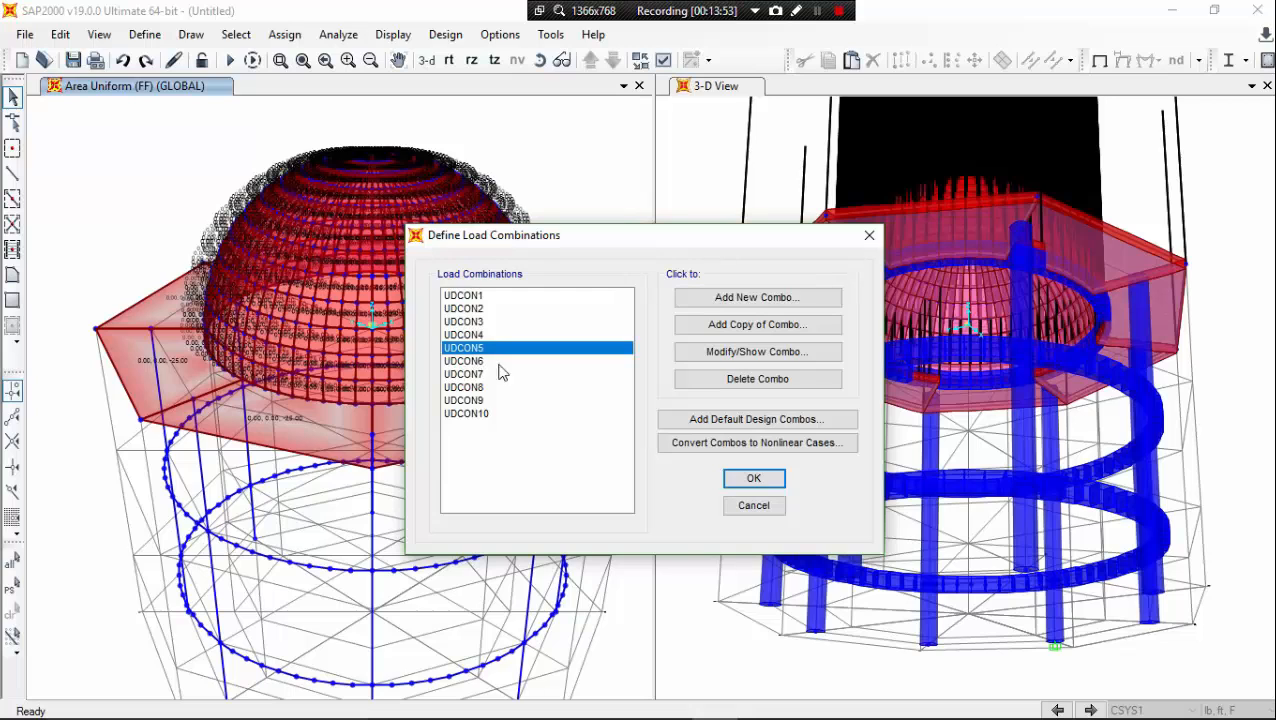
click(748, 354)
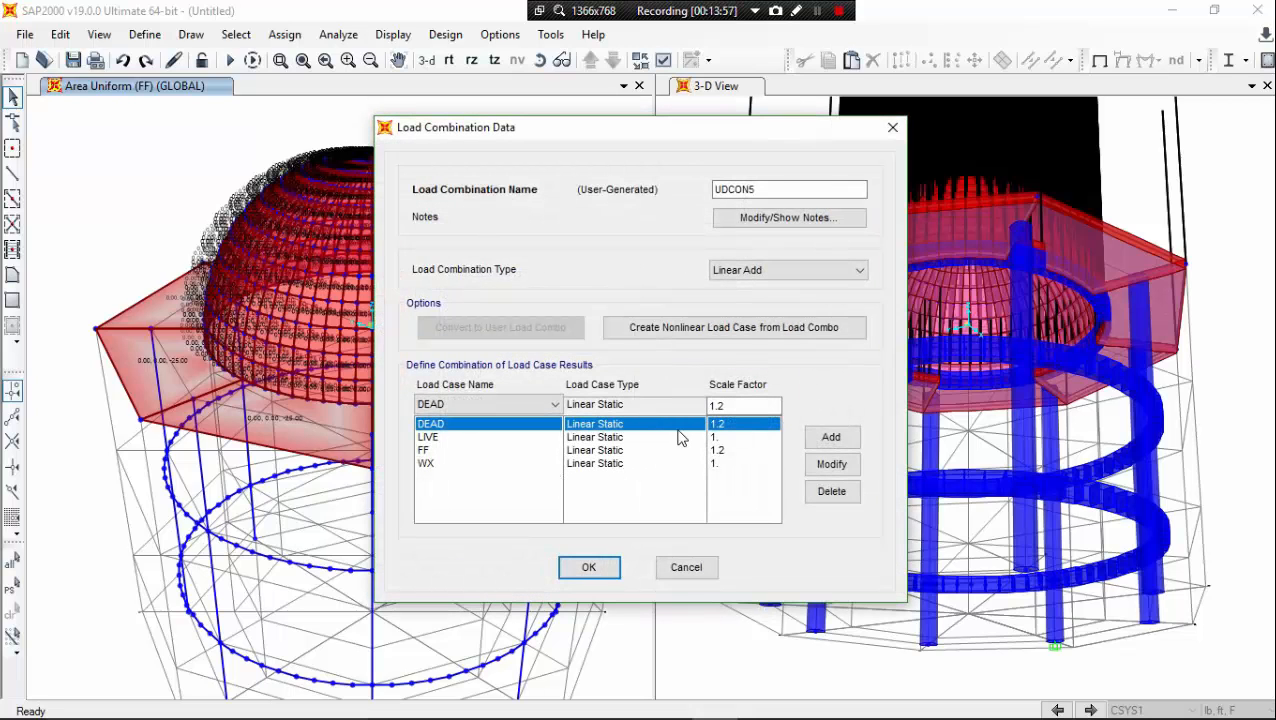
click(766, 184)
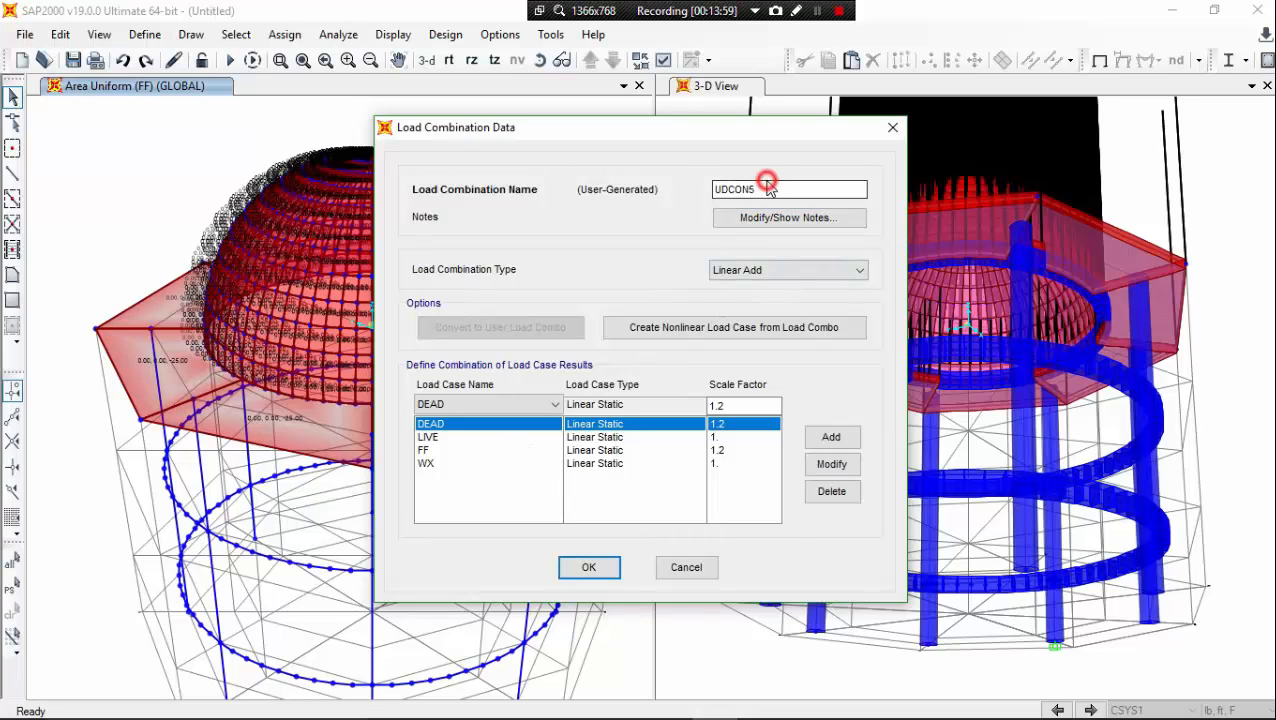
double_click(769, 185)
click(767, 184)
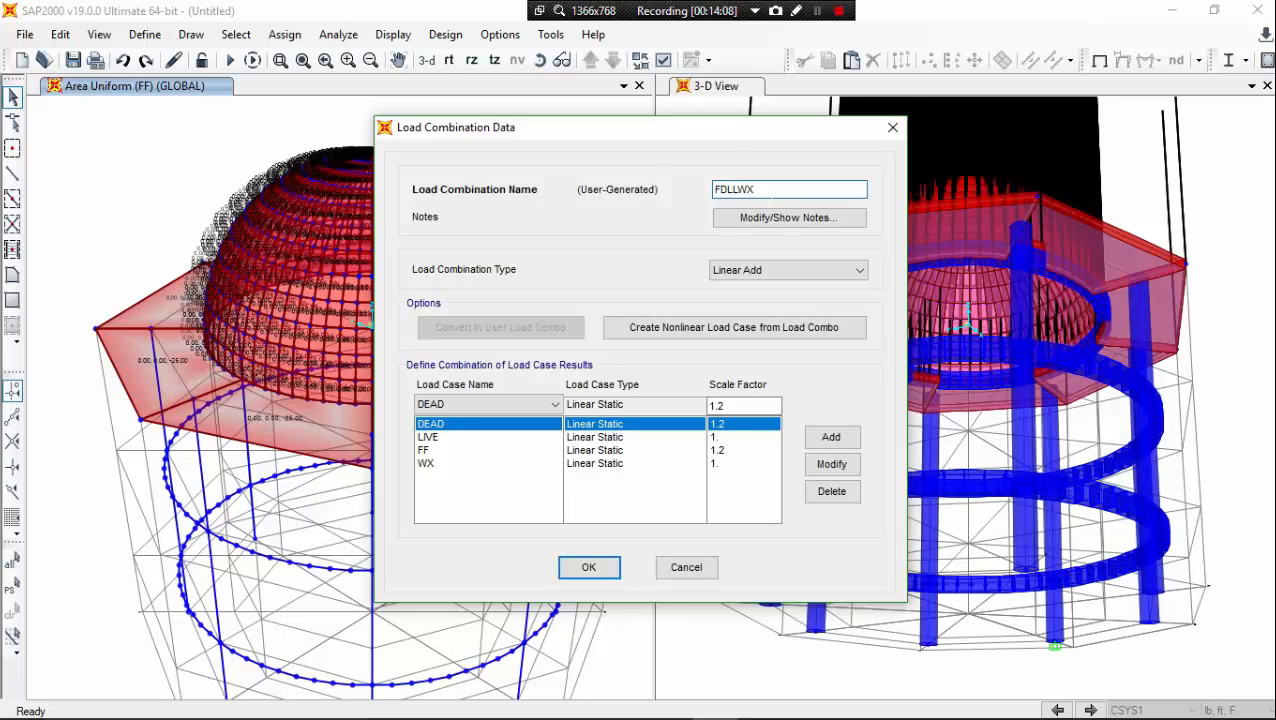
Step: Check the factors in the Word notes and set the DEAD scale factor in FDLLWX to 1.05
click(830, 465)
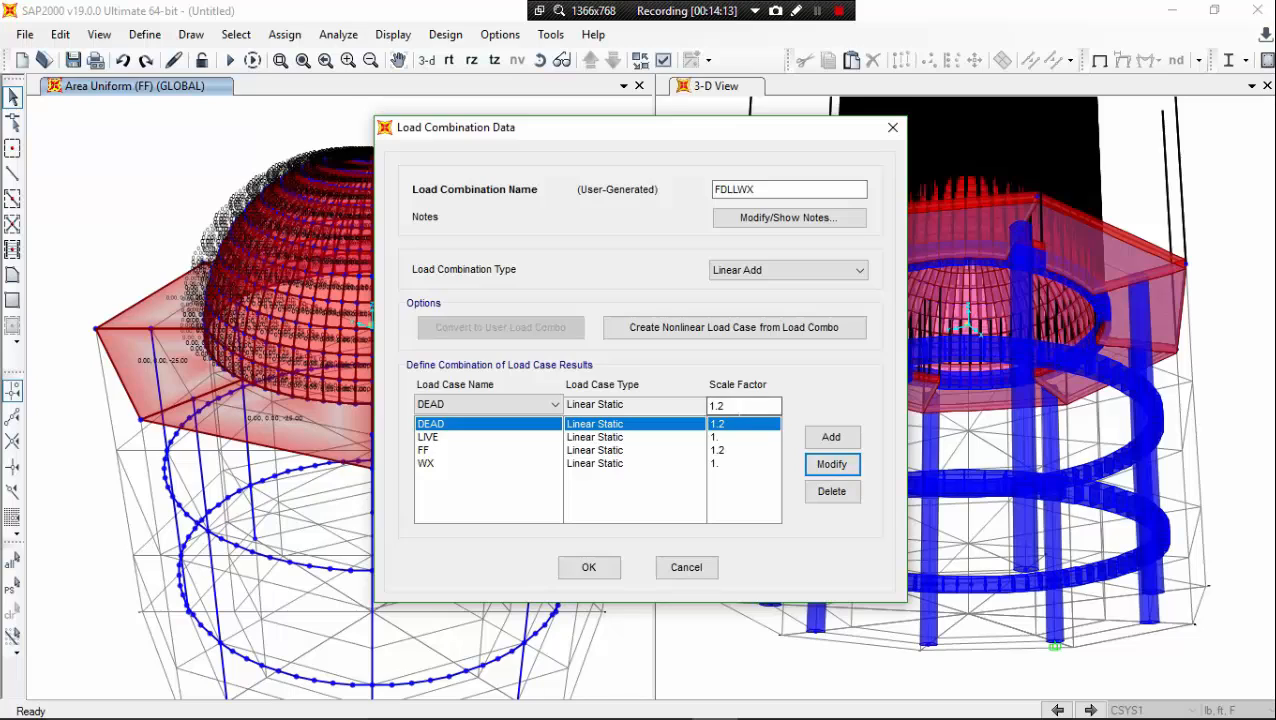
click(740, 406)
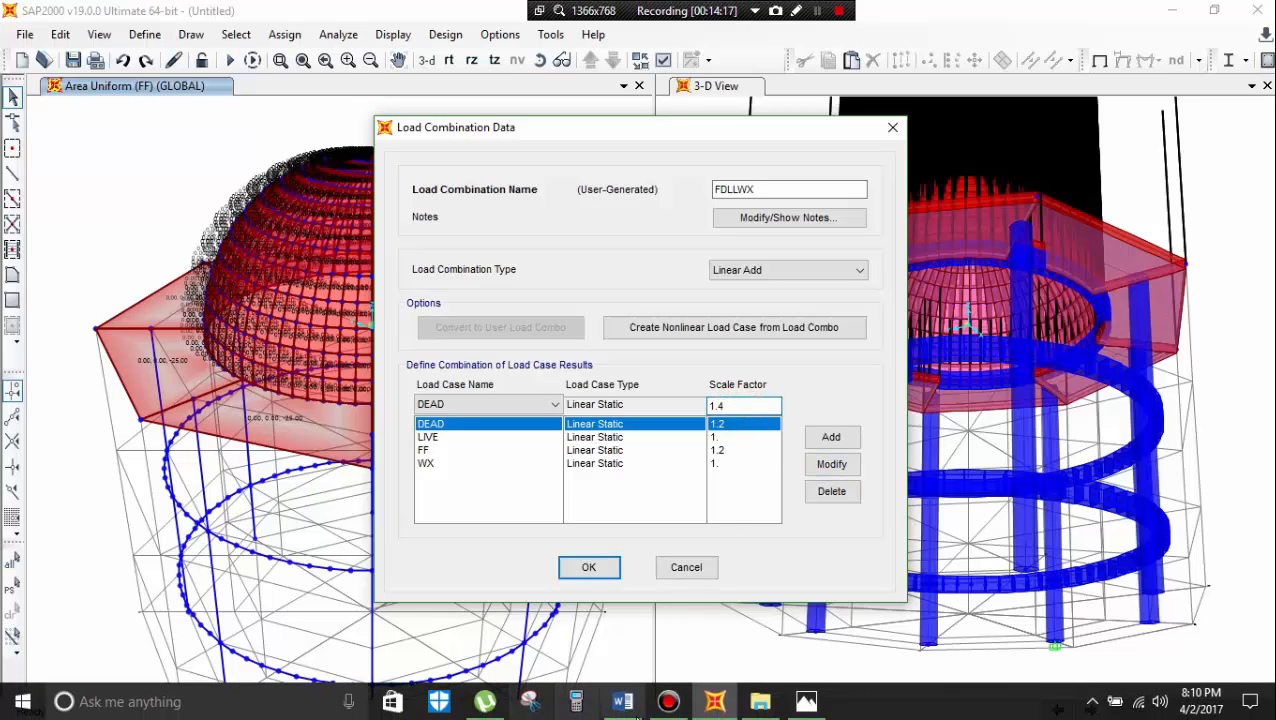
click(628, 703)
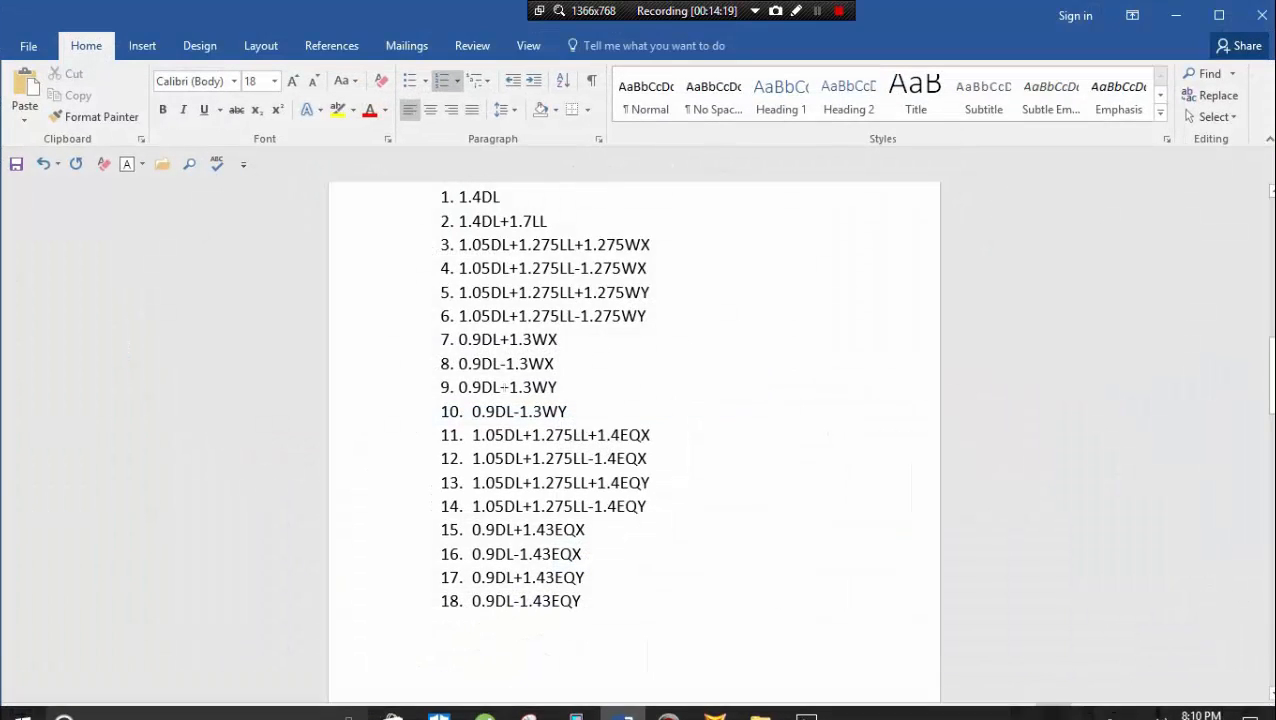
scroll(505, 303, up, 1)
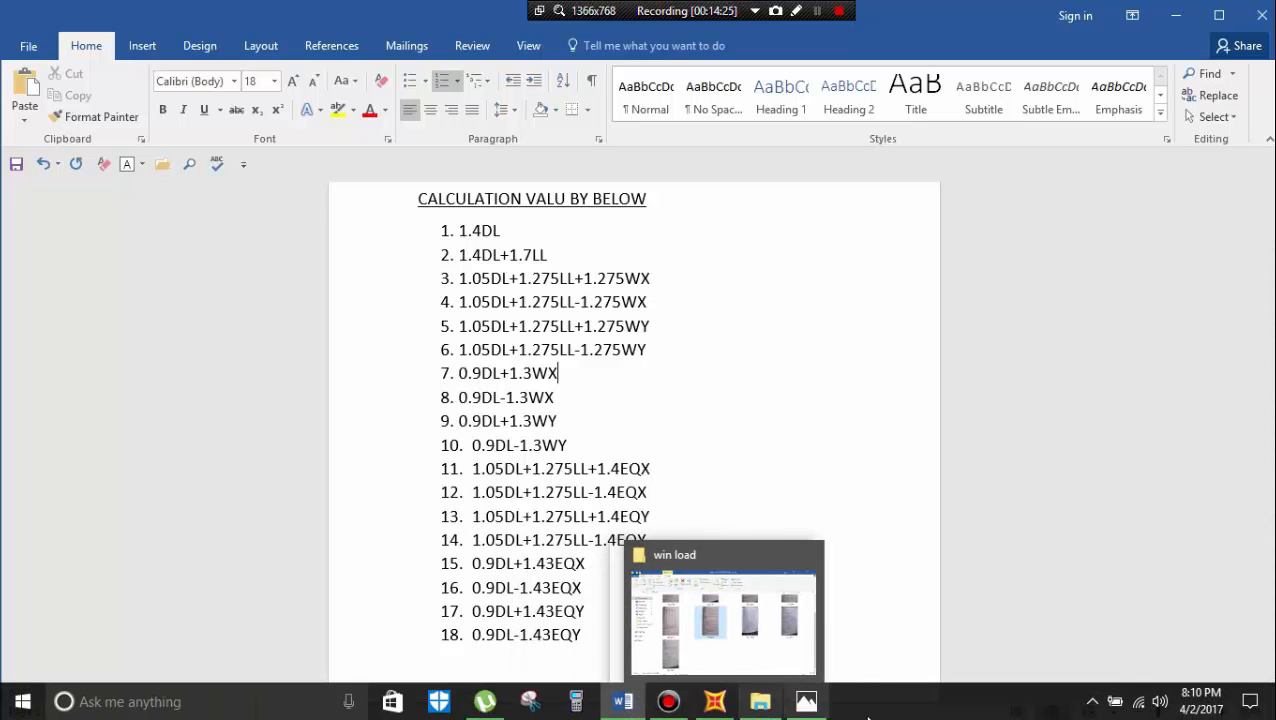
click(714, 702)
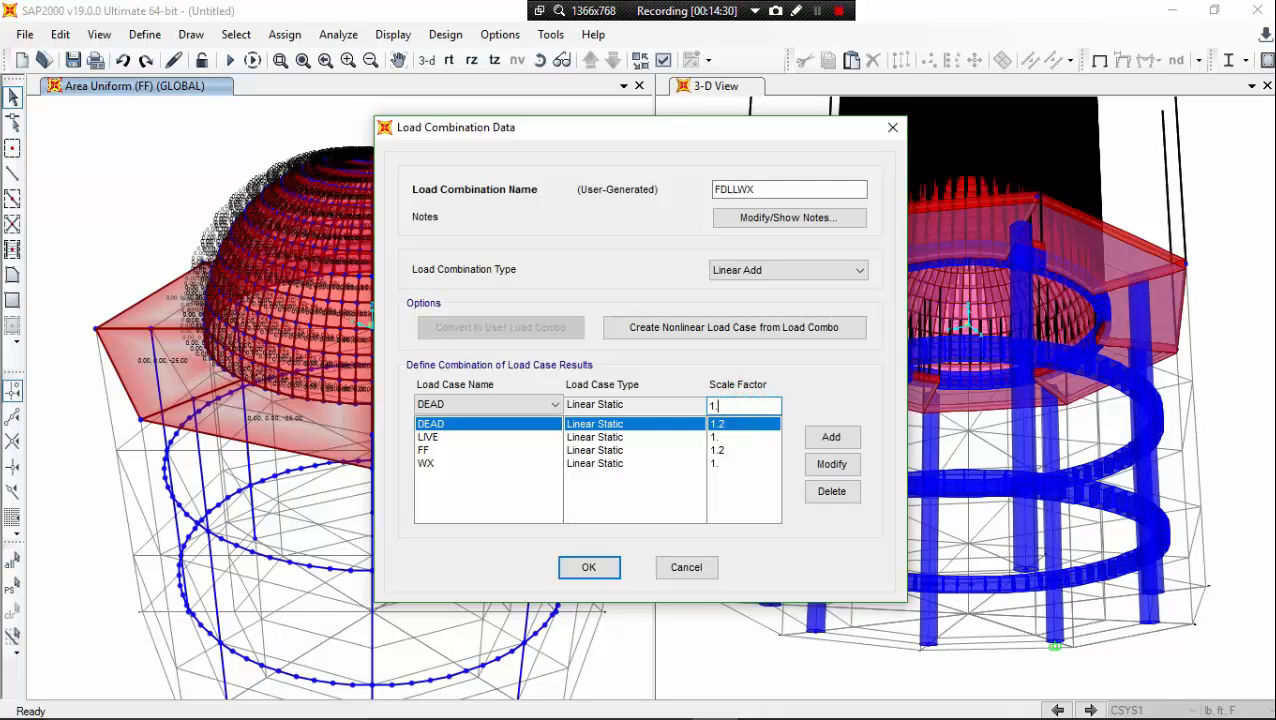
click(823, 438)
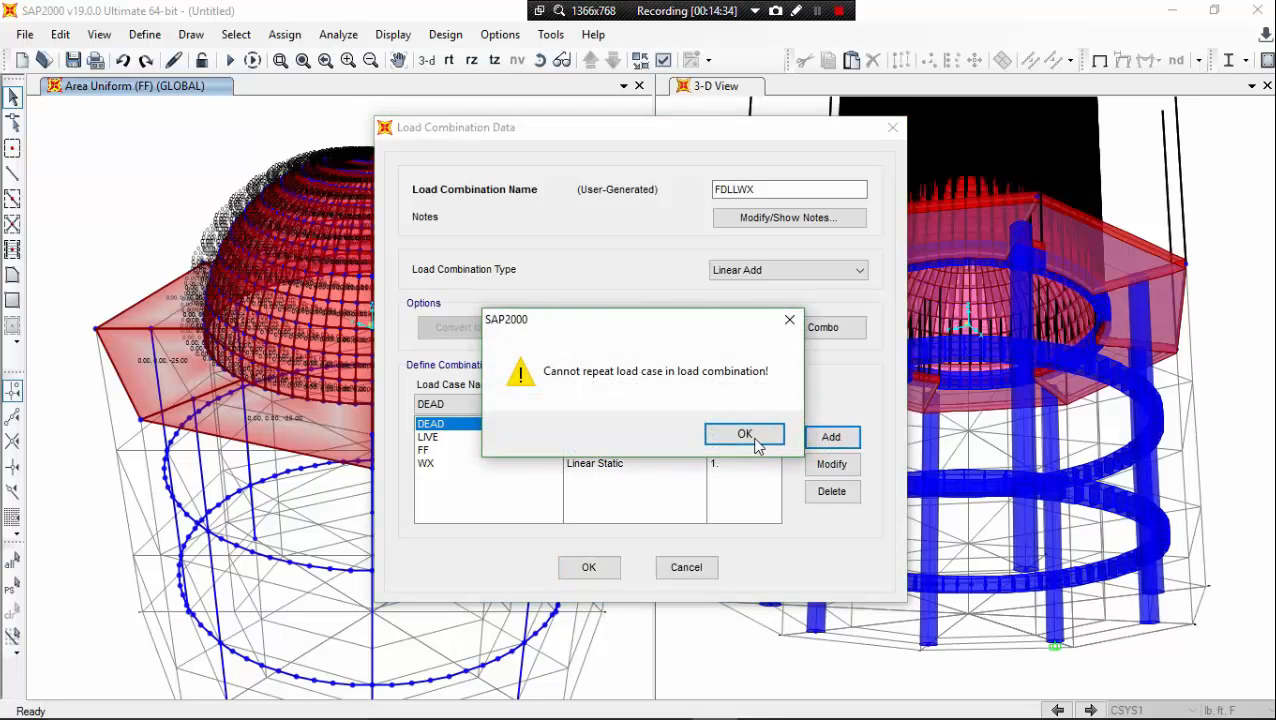
click(745, 435)
Step: Check the live load factor in the Word notes and set the LIVE scale factor in FDLLWX to 1.275
click(723, 437)
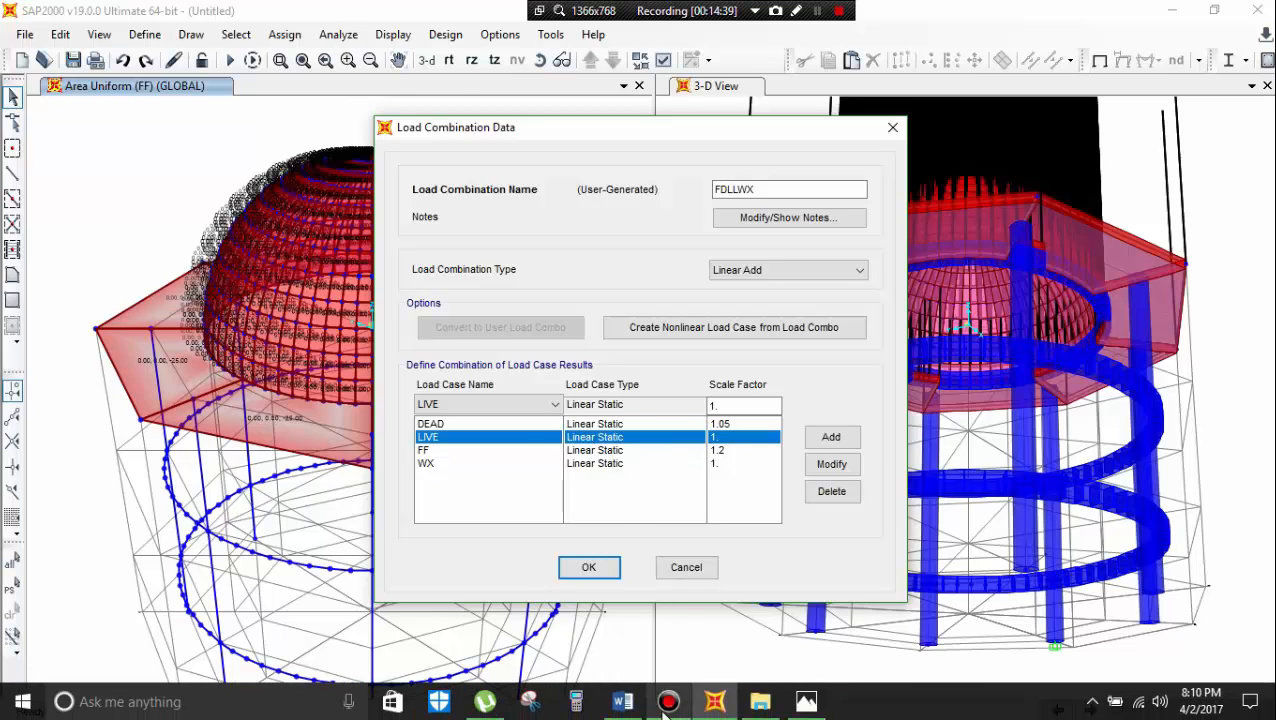
click(623, 716)
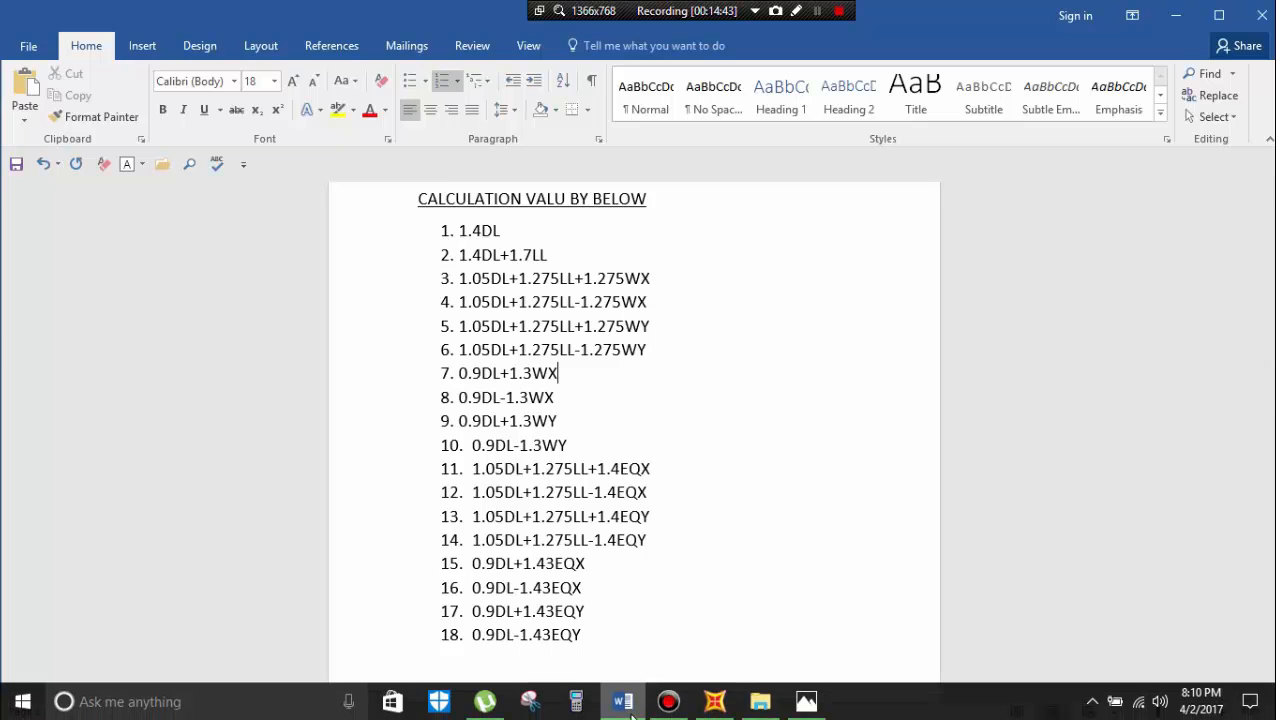
mouse_move(806, 703)
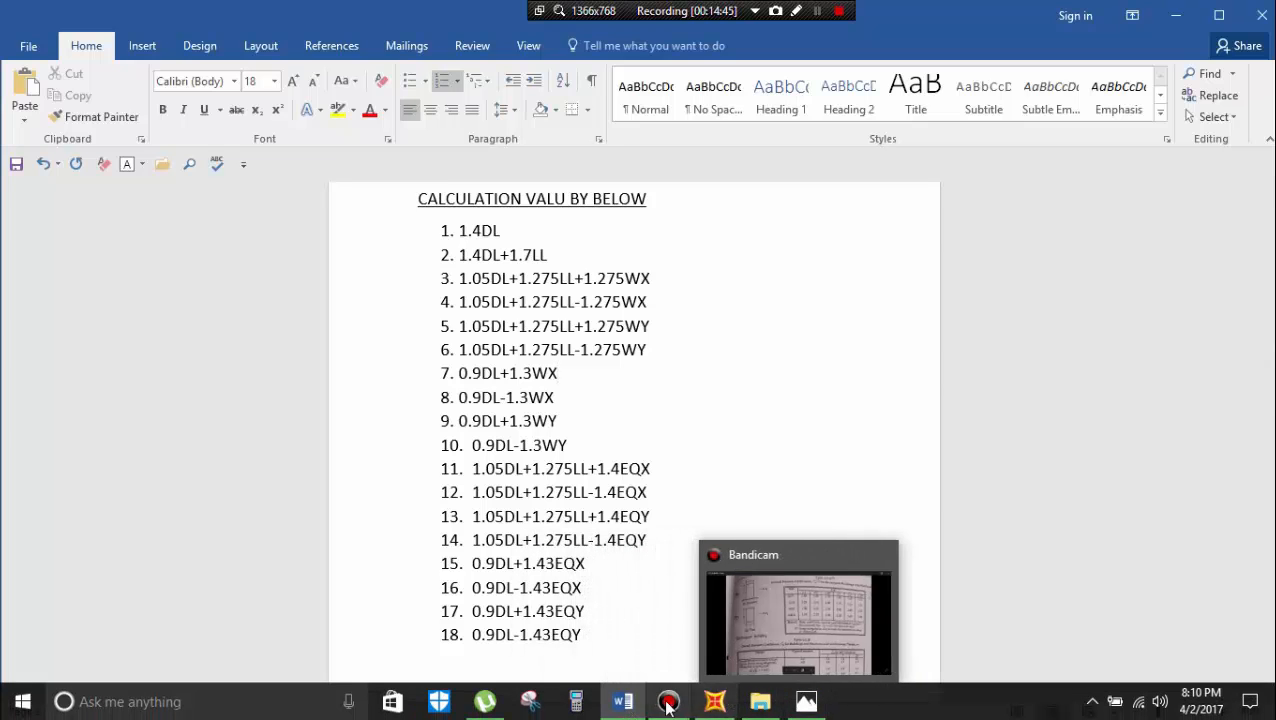
click(714, 701)
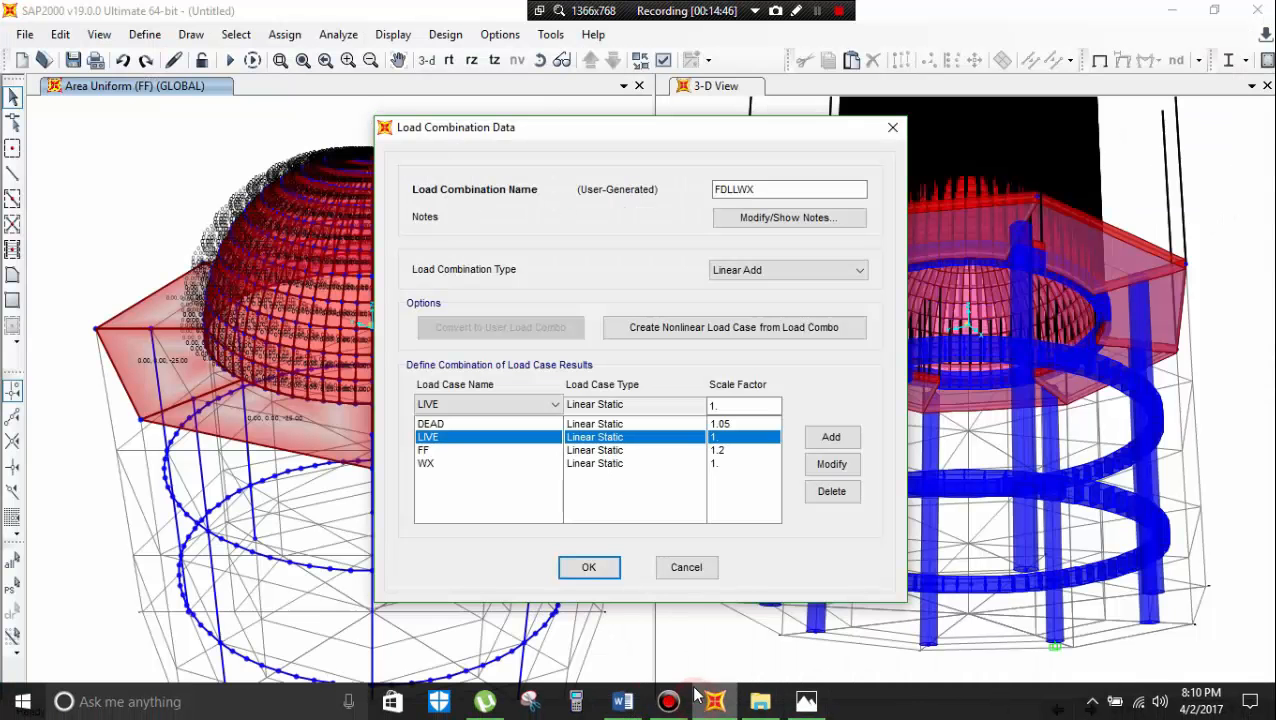
click(841, 466)
click(736, 405)
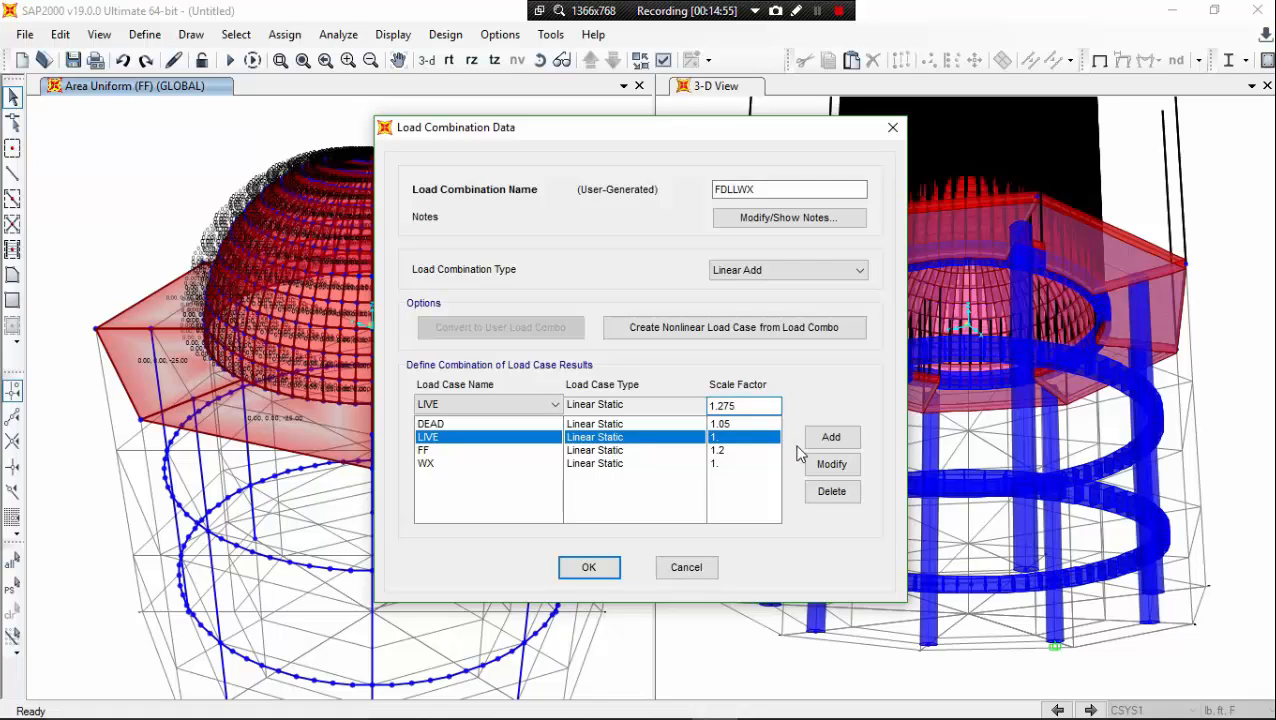
click(843, 466)
Step: Set the scale factor of the FF load case in FDLLWX to 1.05
click(705, 453)
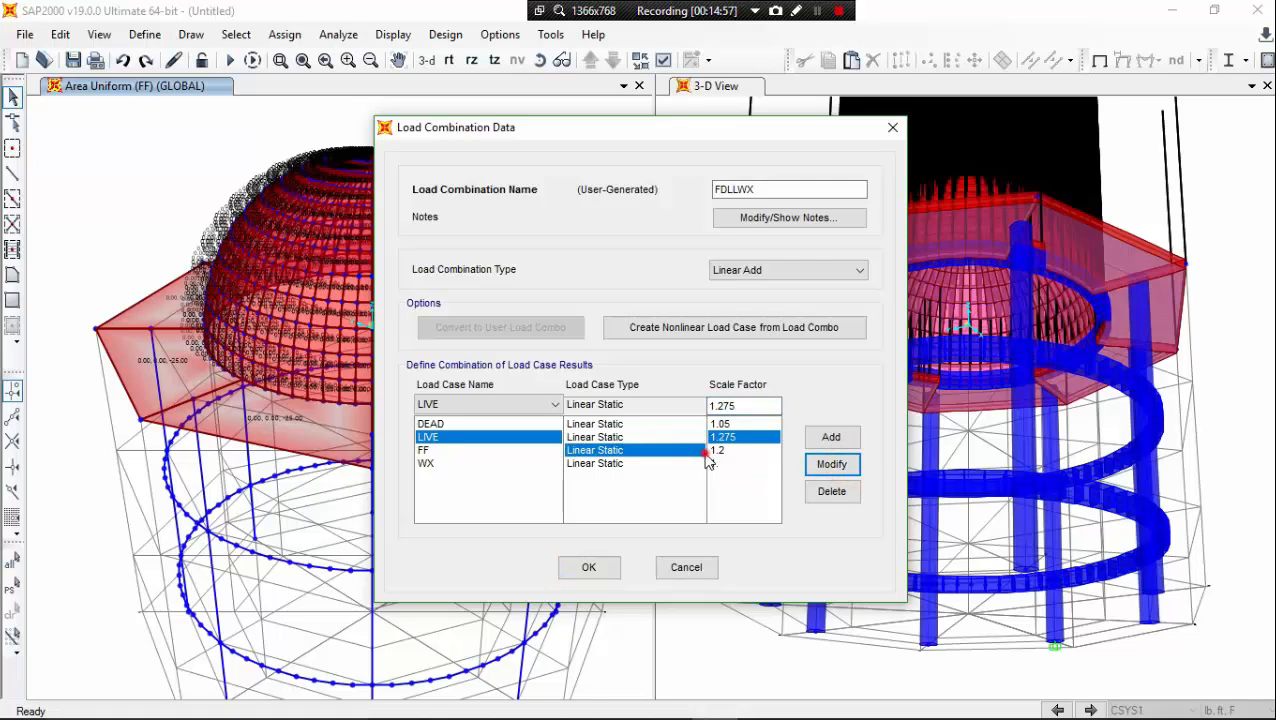
click(732, 406)
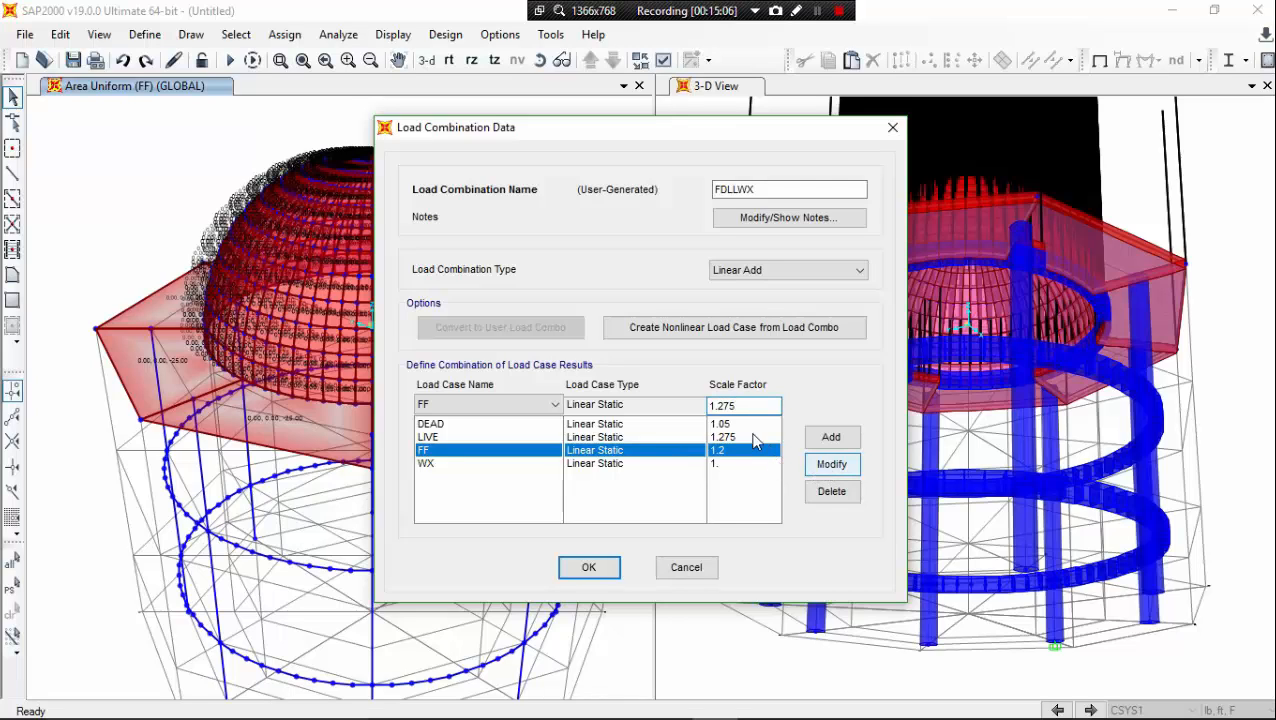
key(BackSpace)
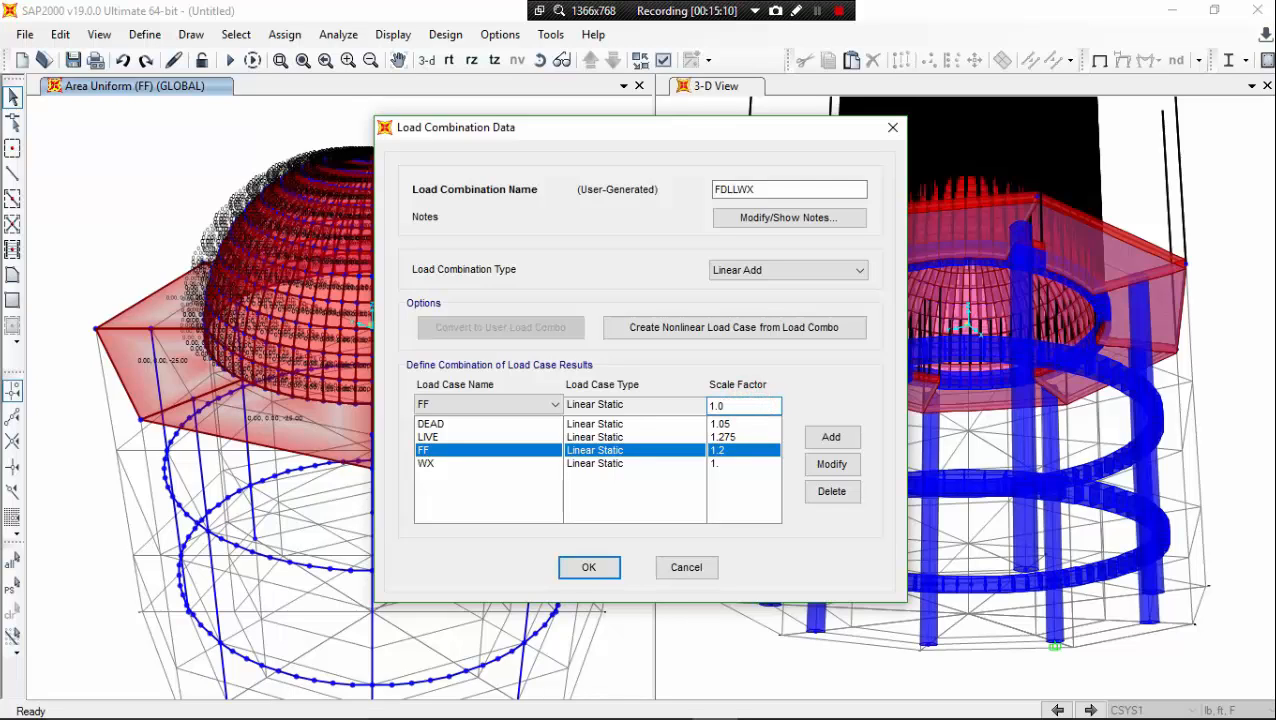
click(831, 464)
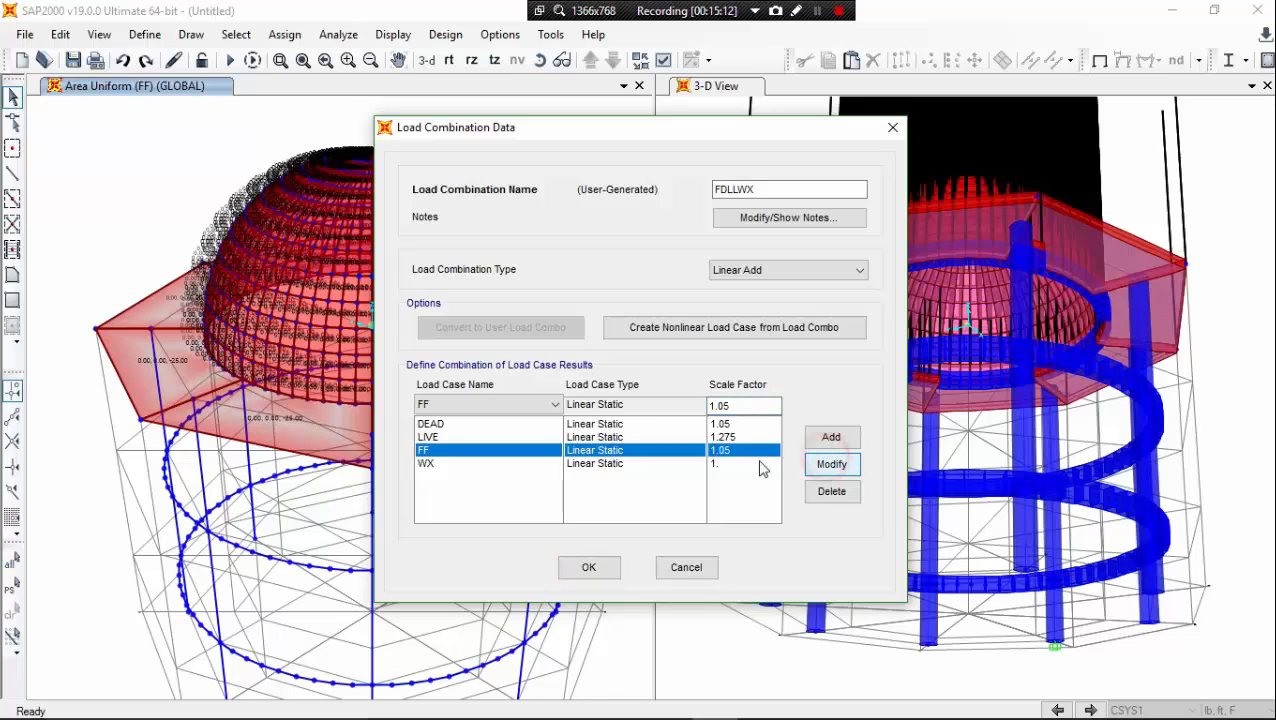
Step: Check the wind factor in the Word notes, set the WX scale factor in FDLLWX to 1.275 and accept the combination
click(745, 464)
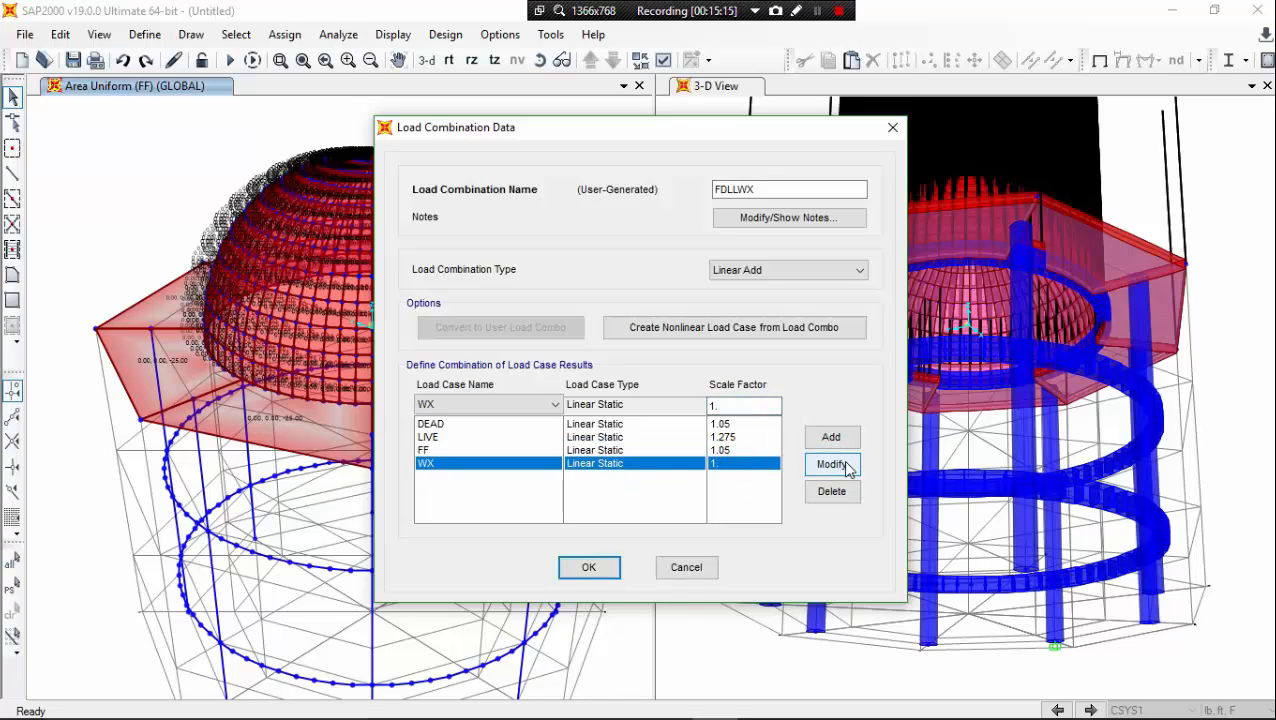
click(746, 406)
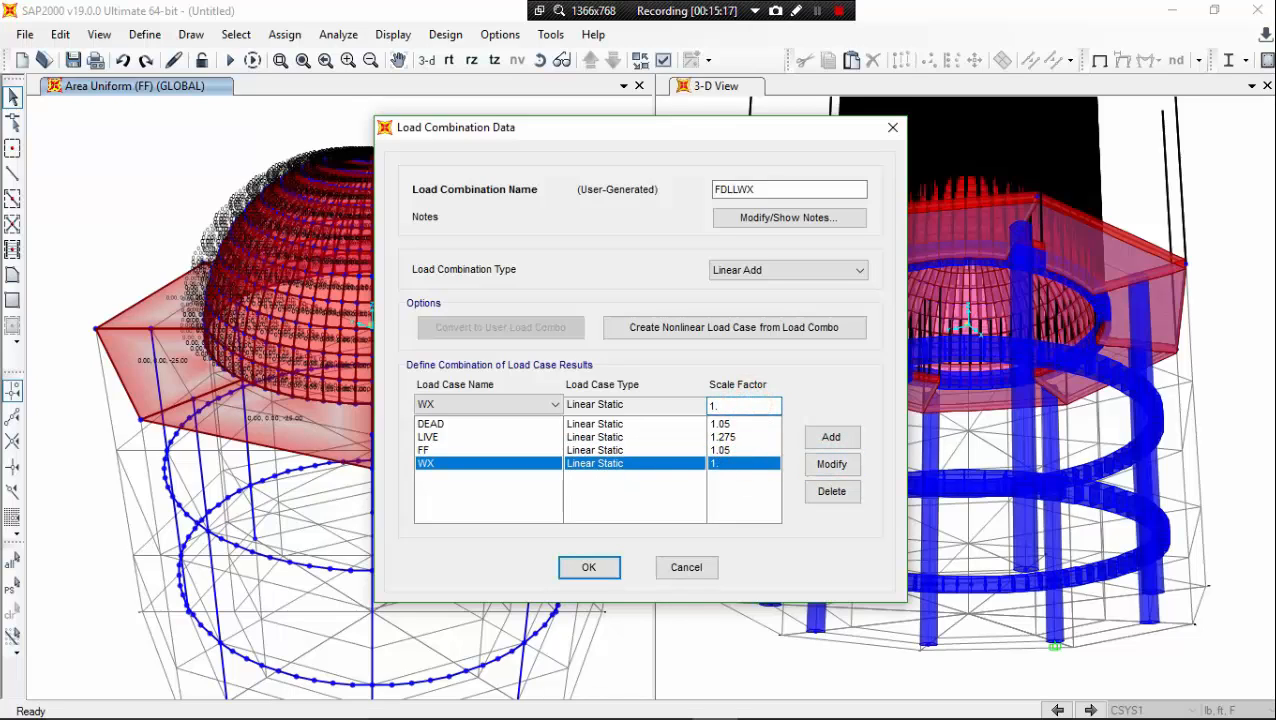
mouse_move(646, 715)
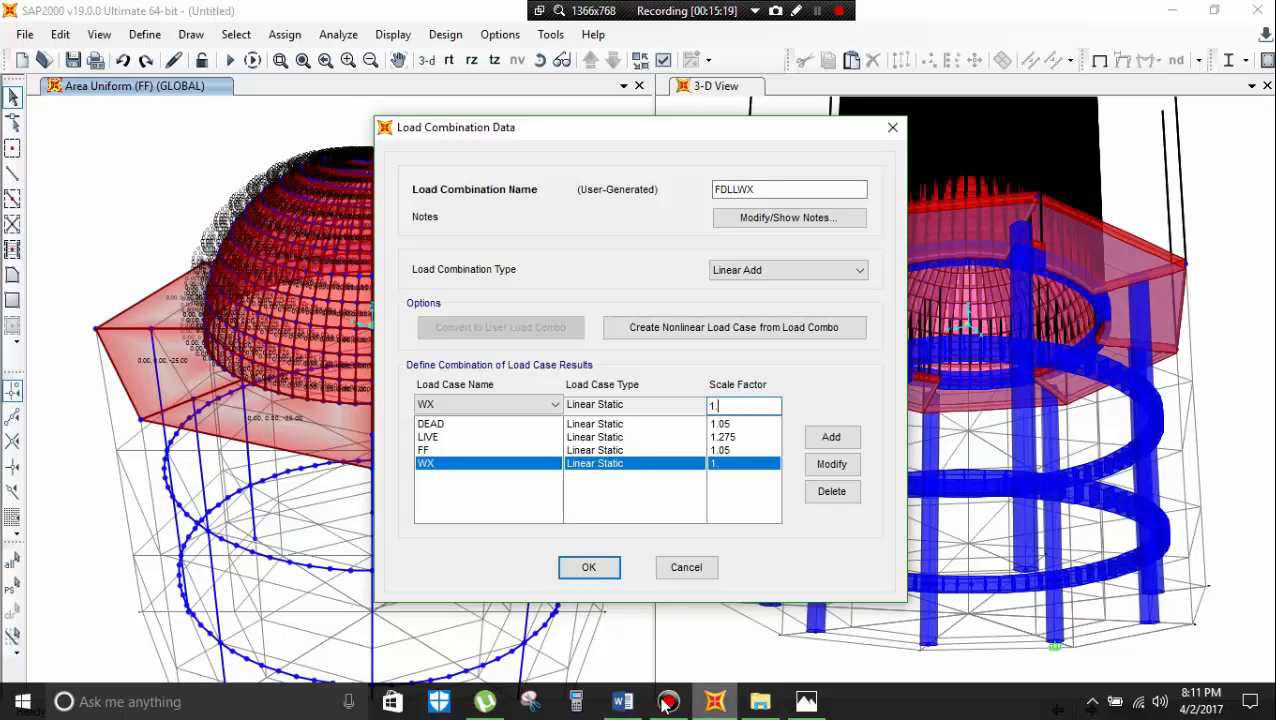
click(622, 701)
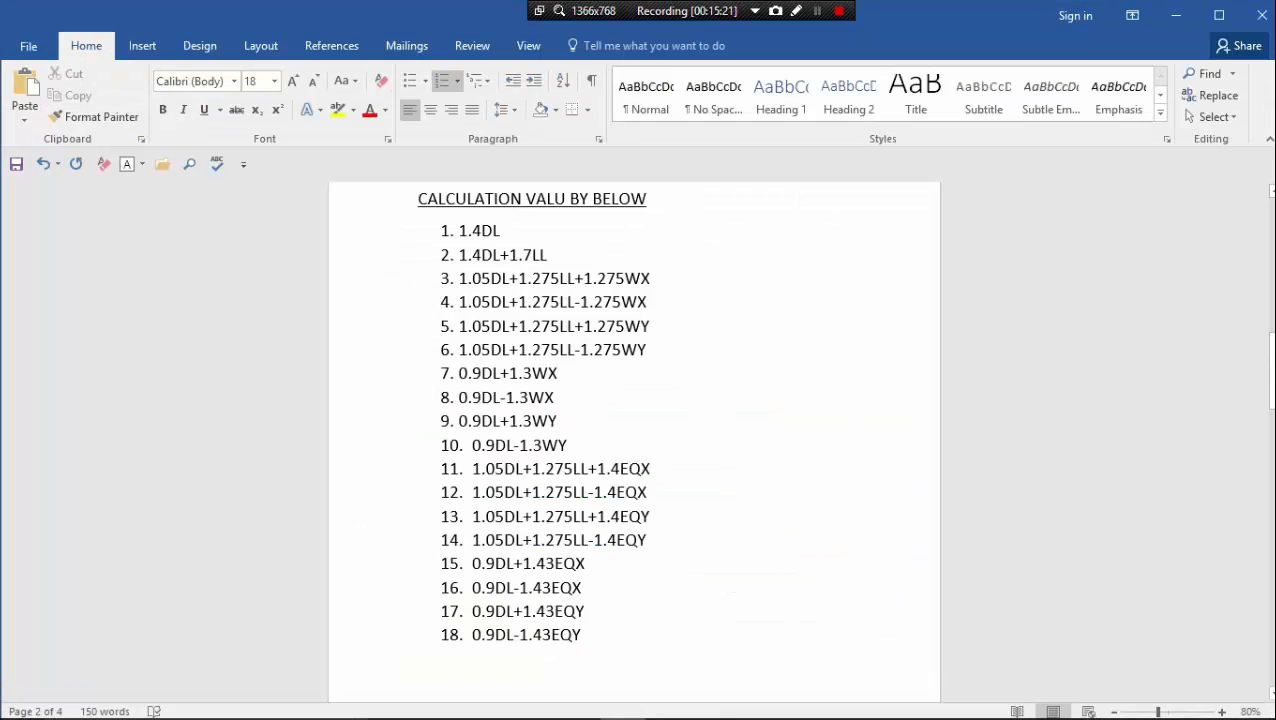
click(1168, 17)
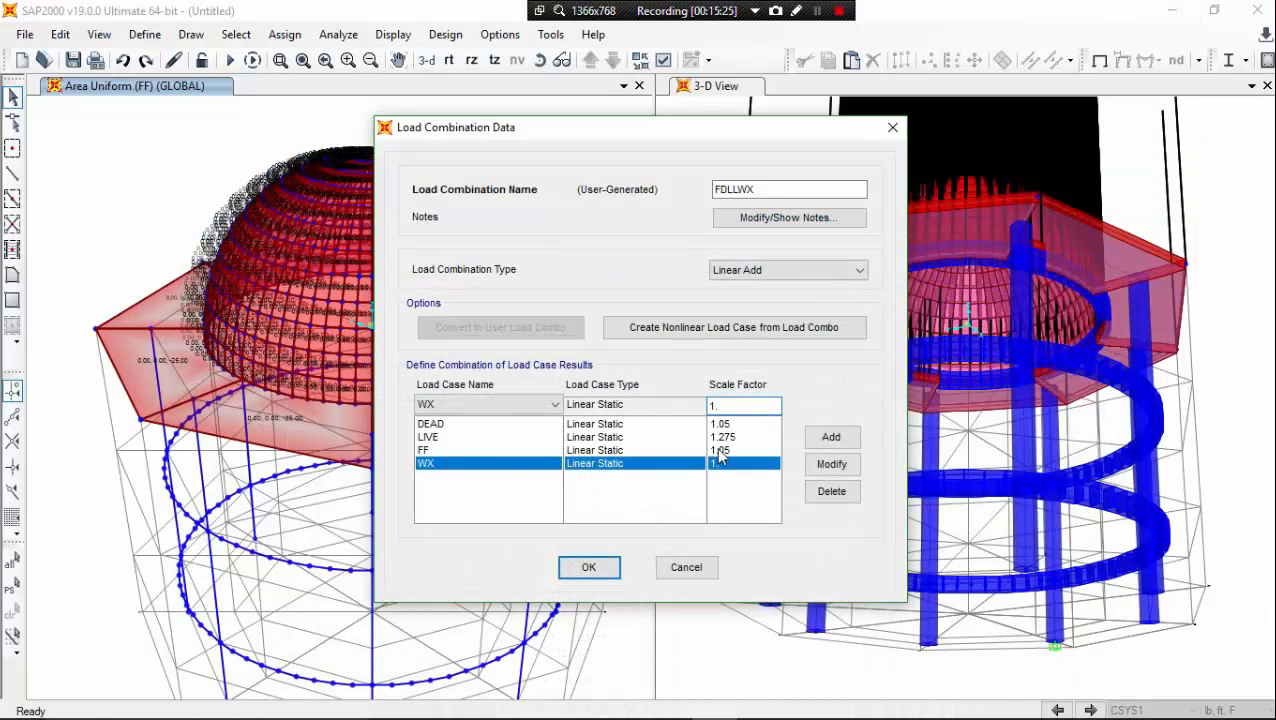
click(831, 464)
click(738, 405)
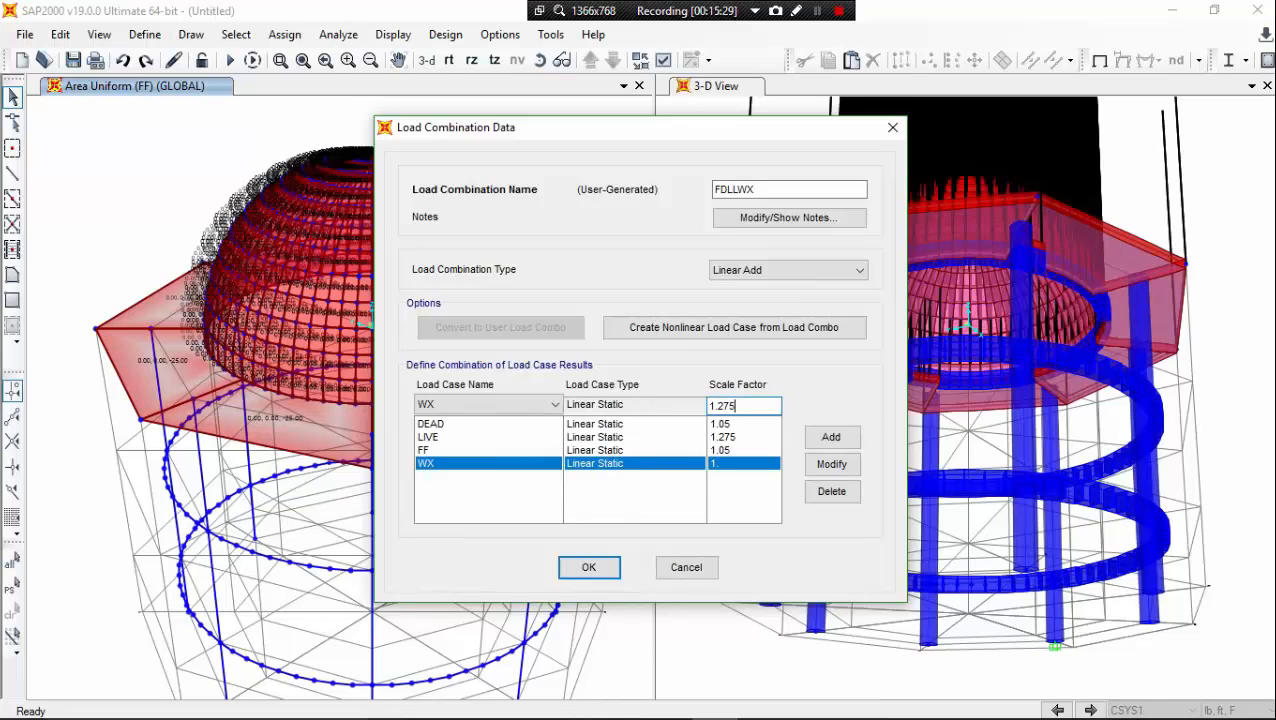
click(831, 464)
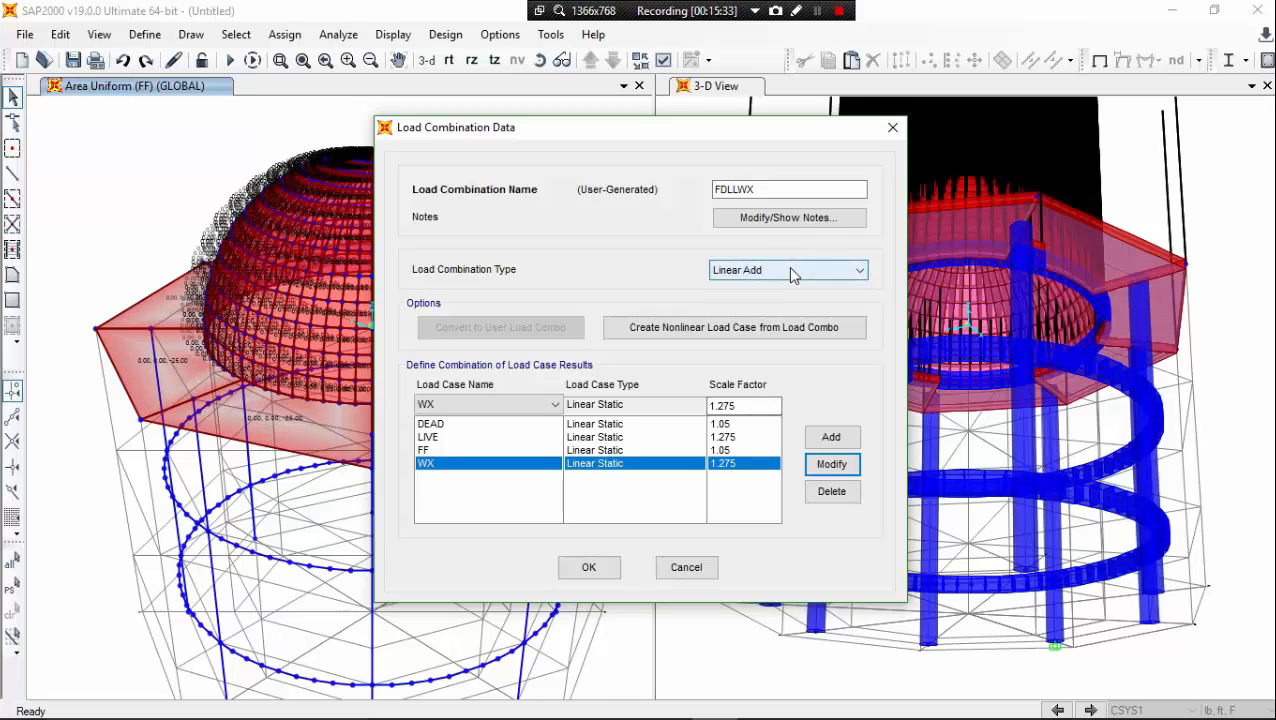
click(590, 567)
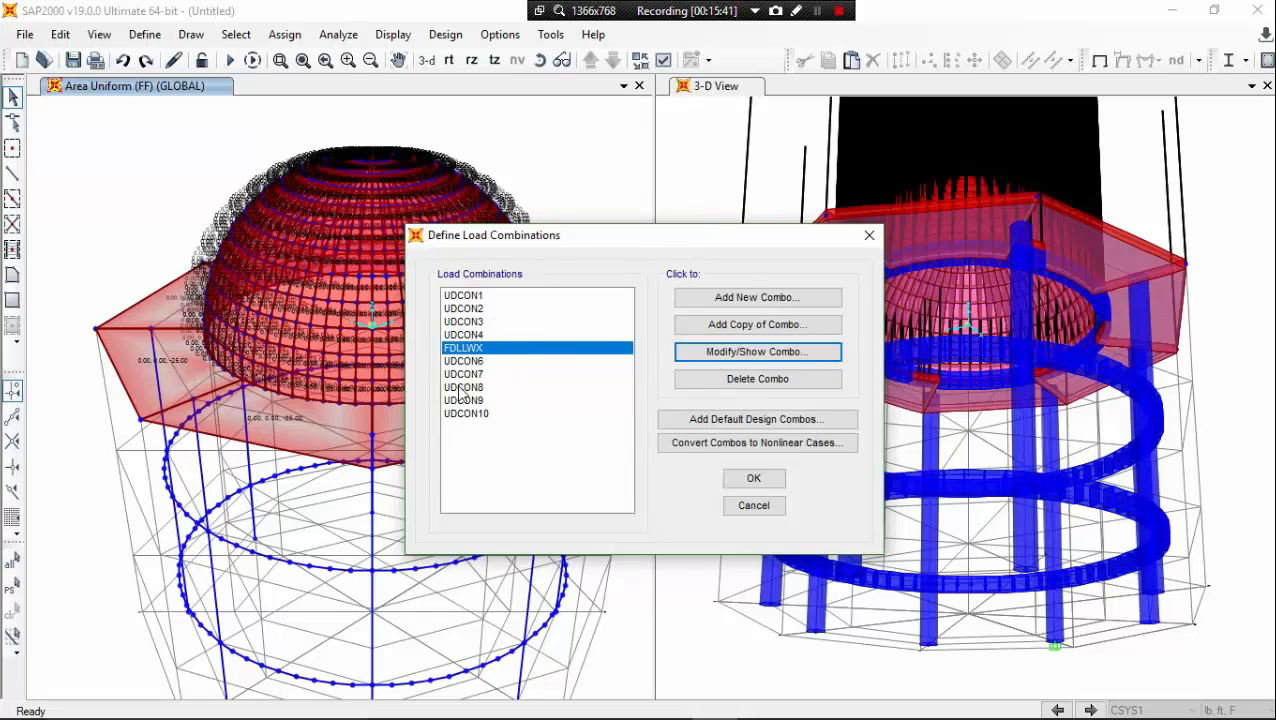
Step: Inspect the load cases and scale factors of combinations FDL and FDLL, closing each without changes
click(818, 11)
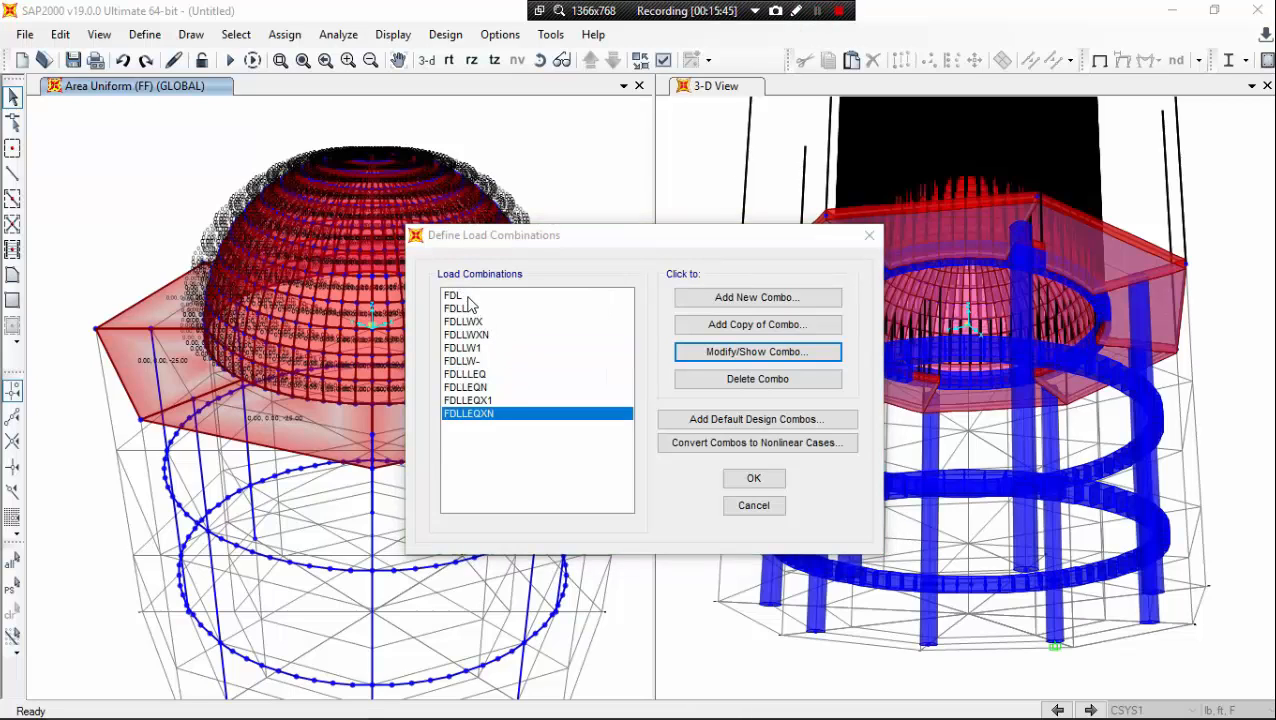
click(468, 298)
click(757, 352)
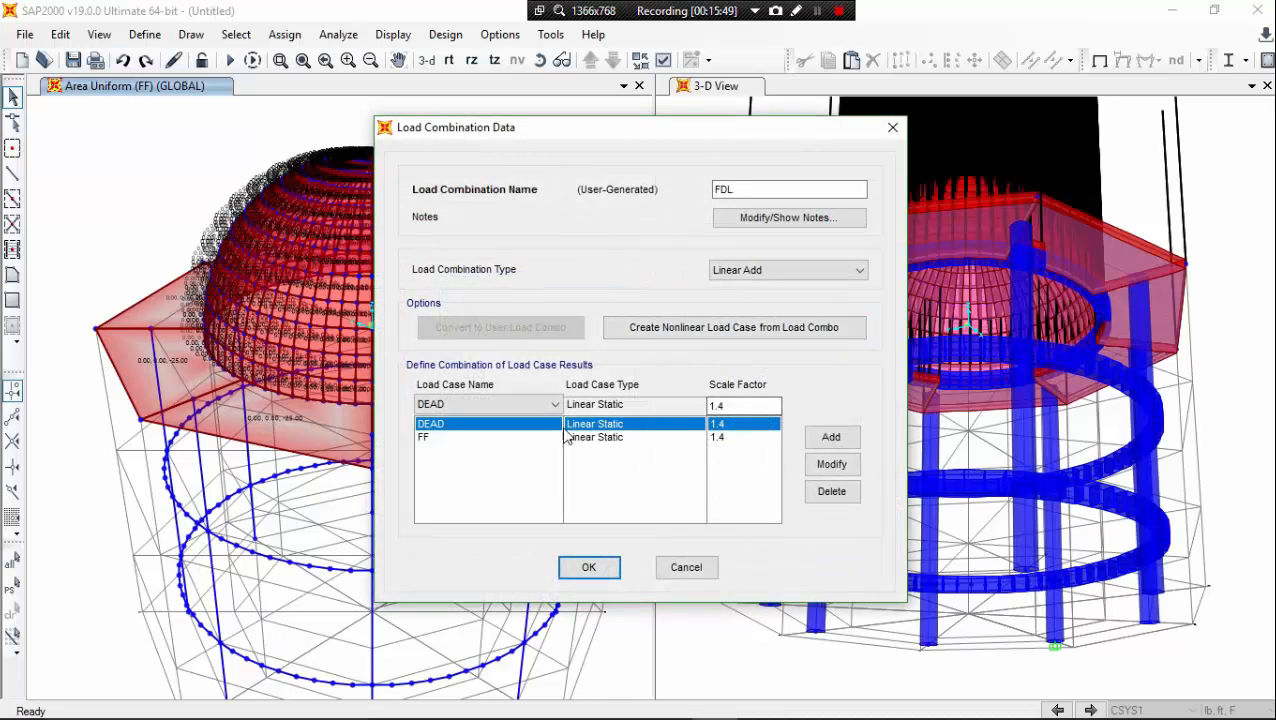
click(600, 567)
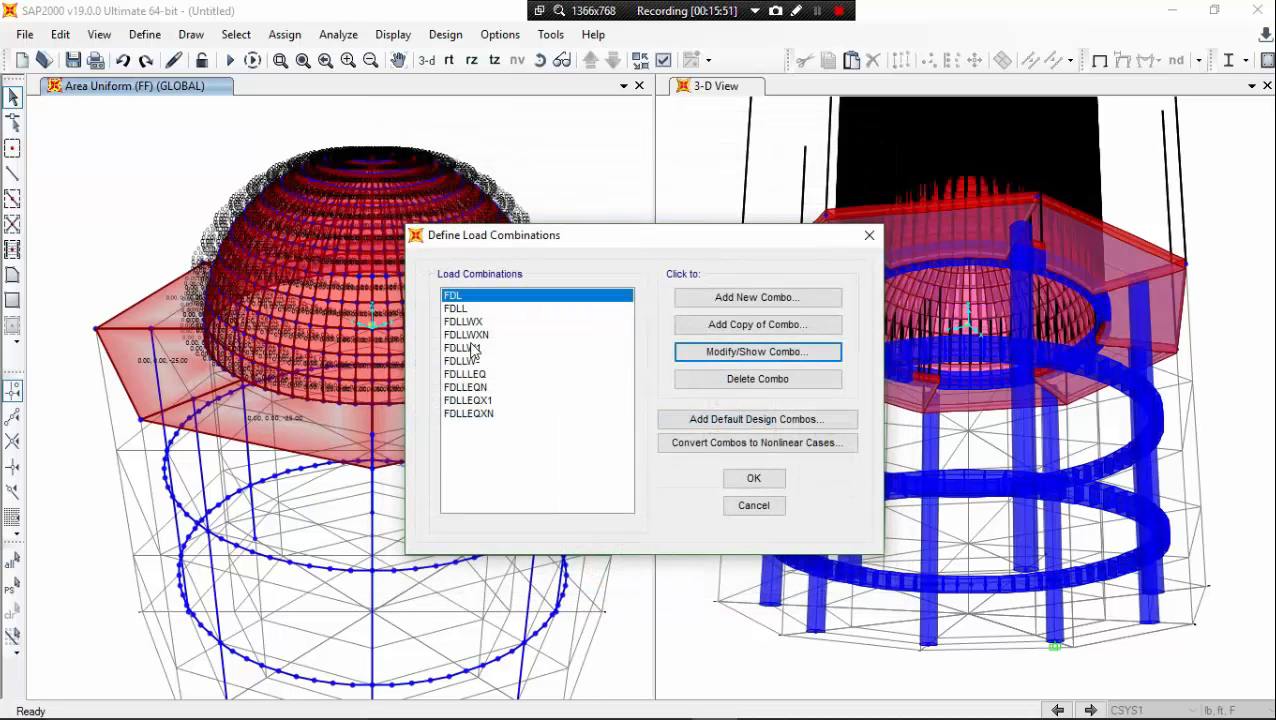
click(465, 310)
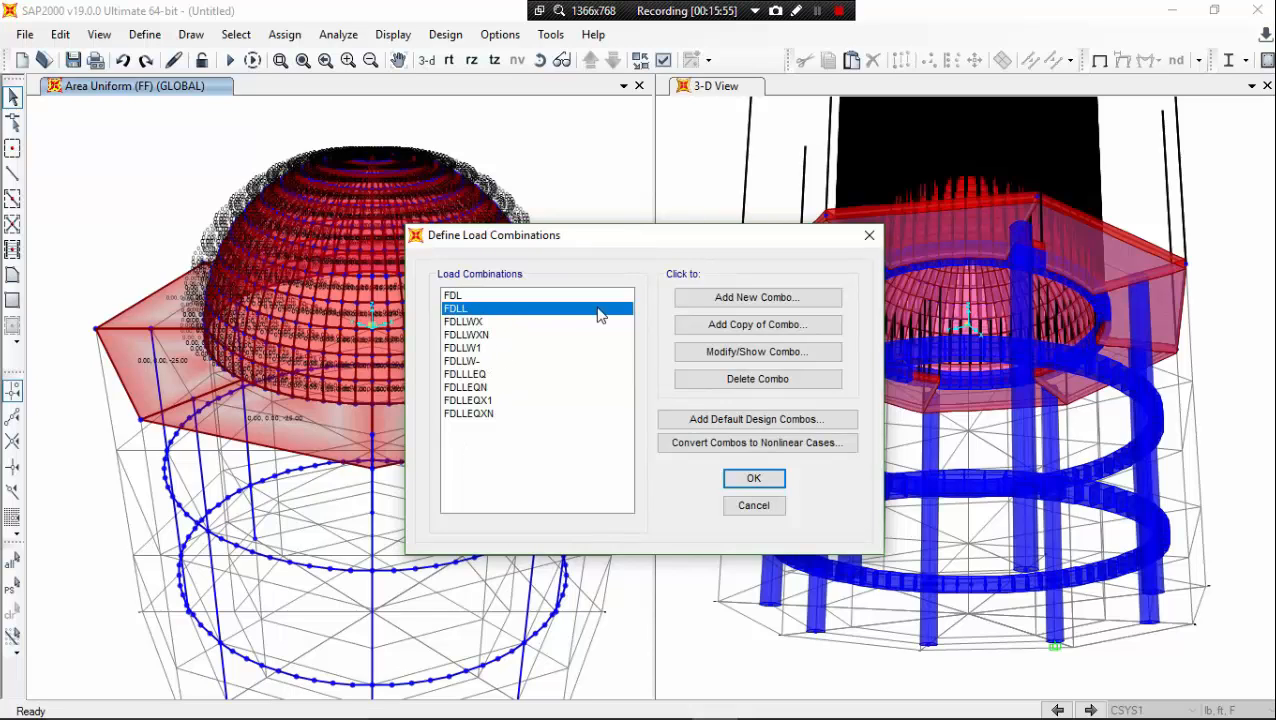
click(760, 352)
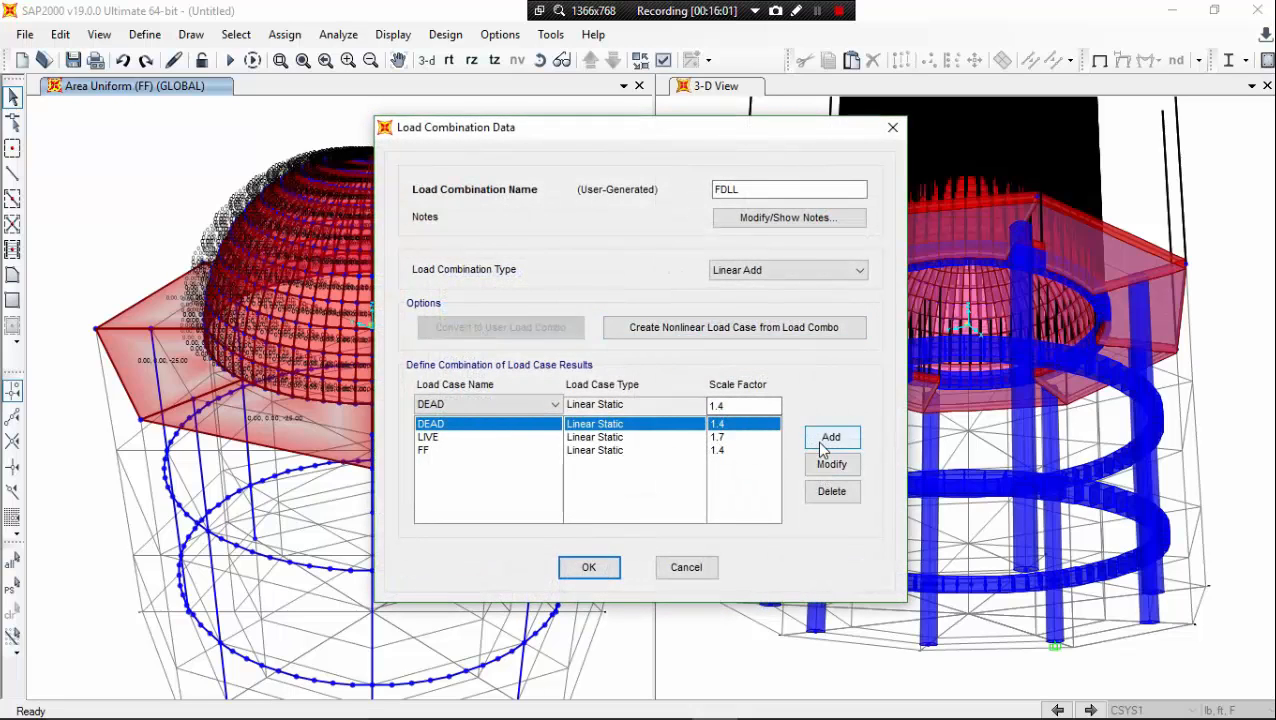
click(664, 567)
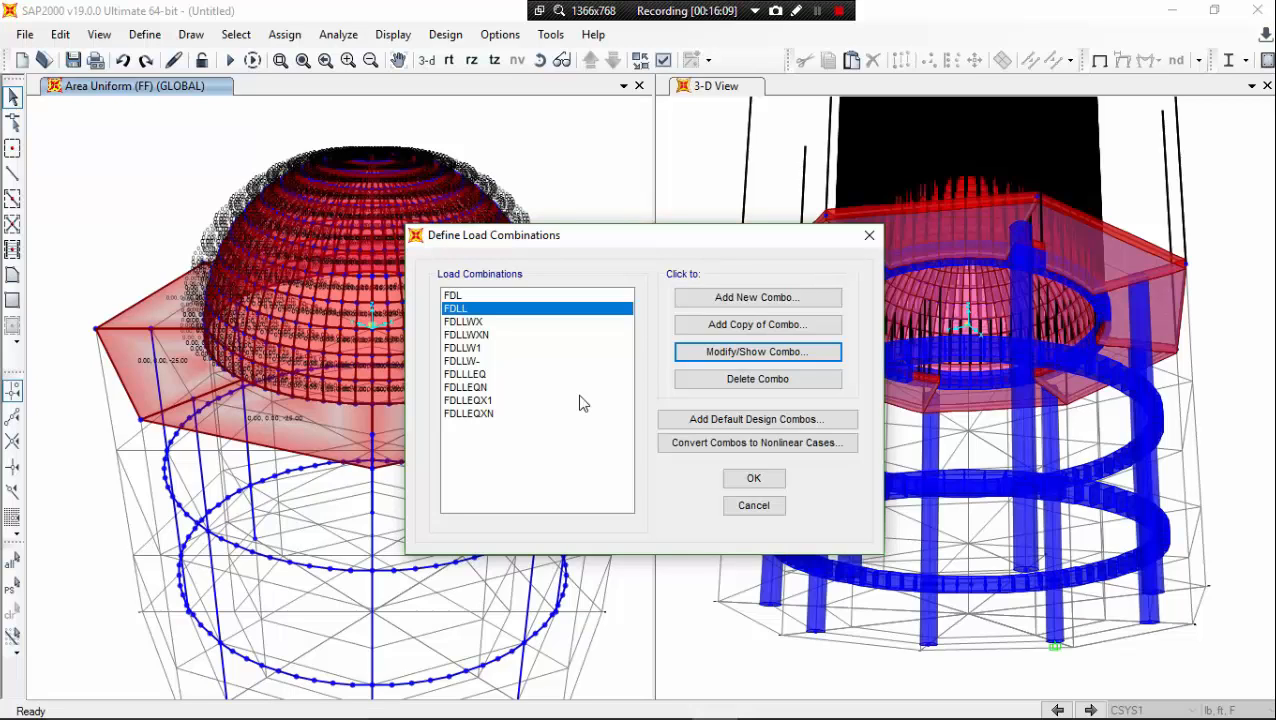
Step: Inspect the load cases and scale factors of combinations FDLLWXN and FDLLLEQ, discarding the copy opened for each
click(489, 335)
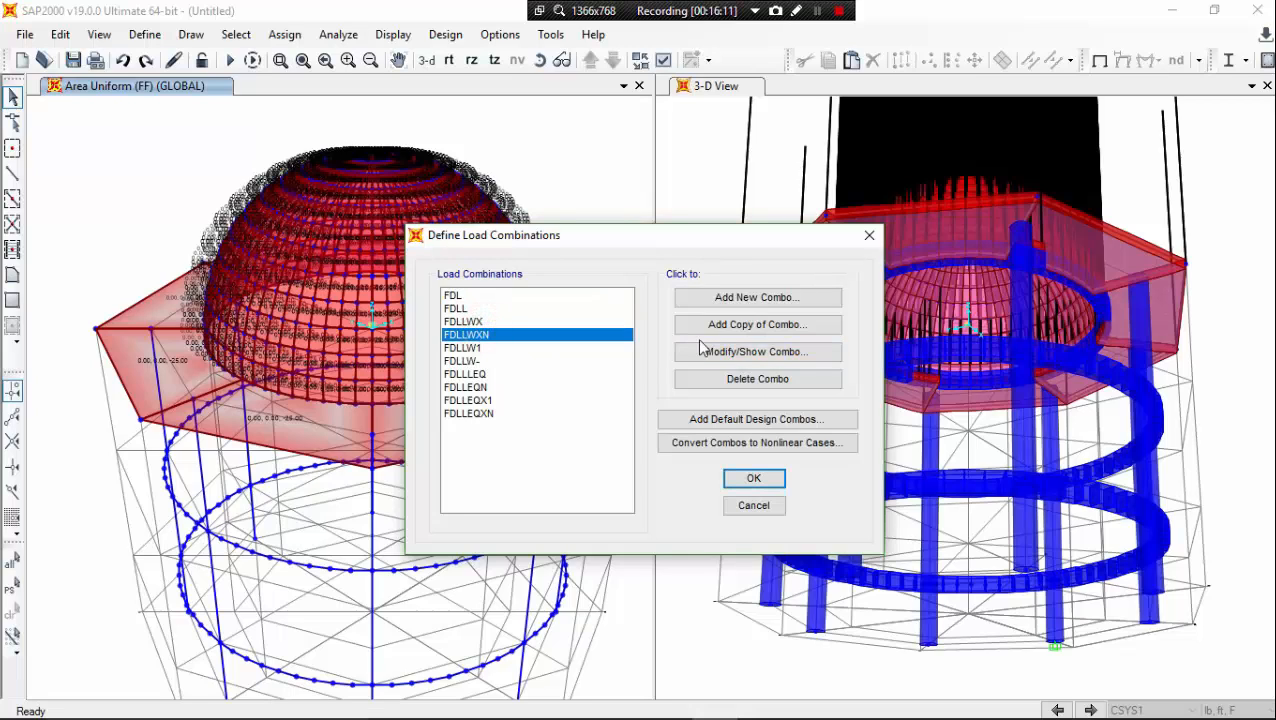
click(758, 328)
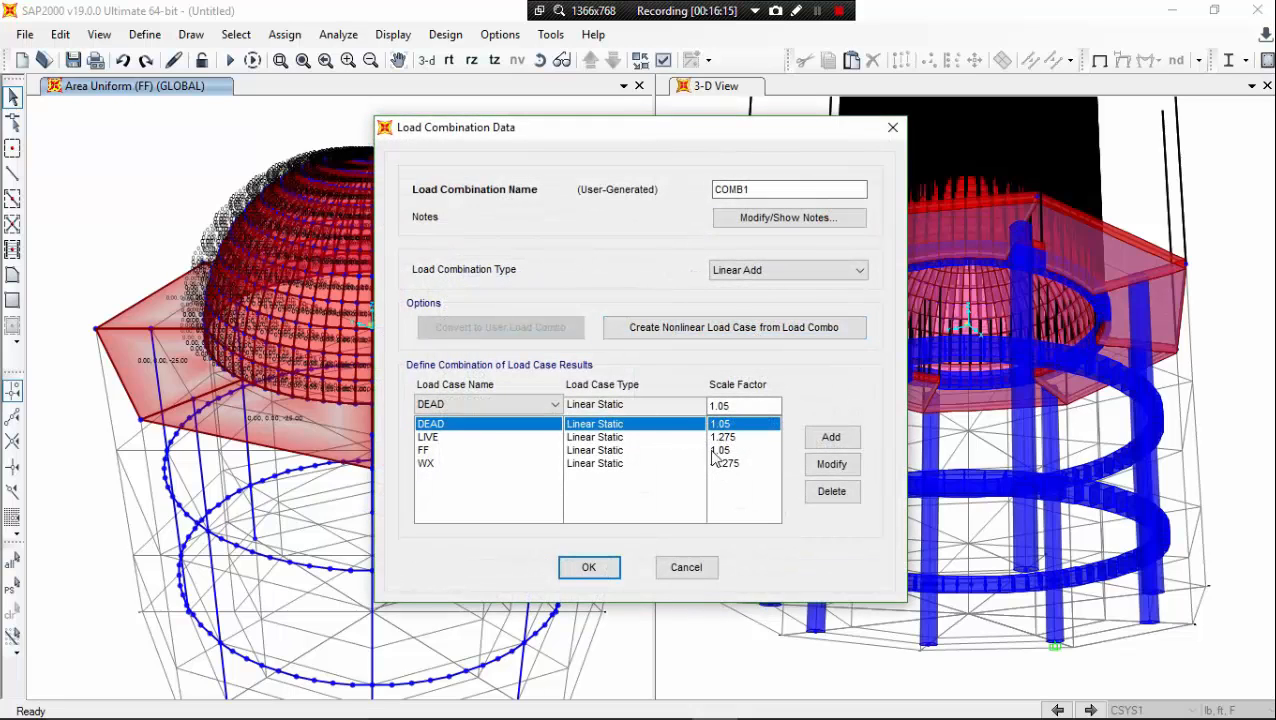
click(676, 567)
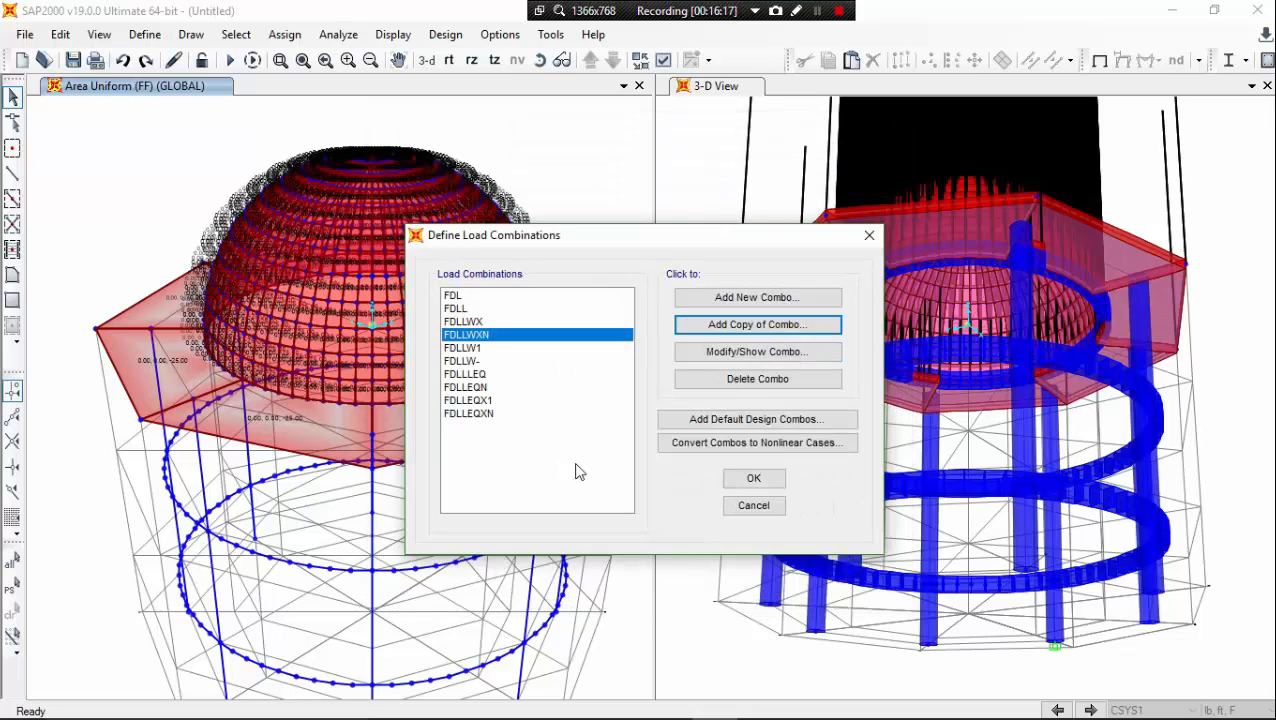
click(477, 338)
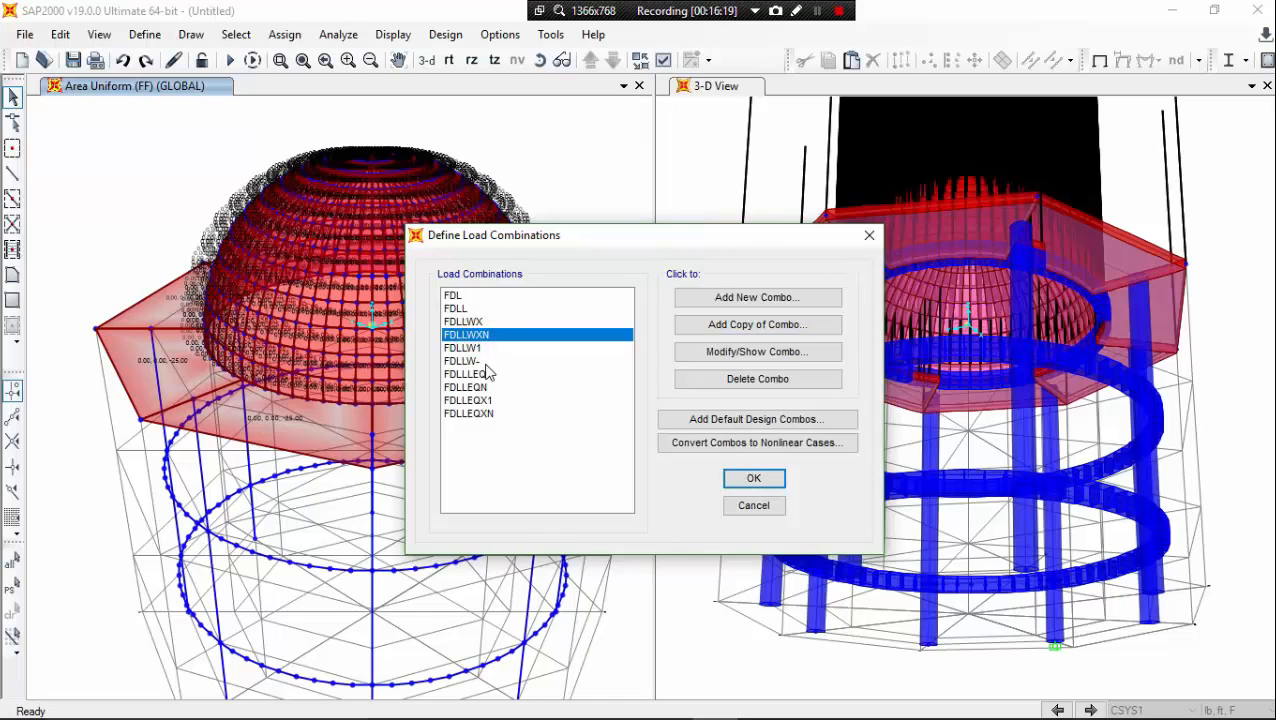
click(479, 348)
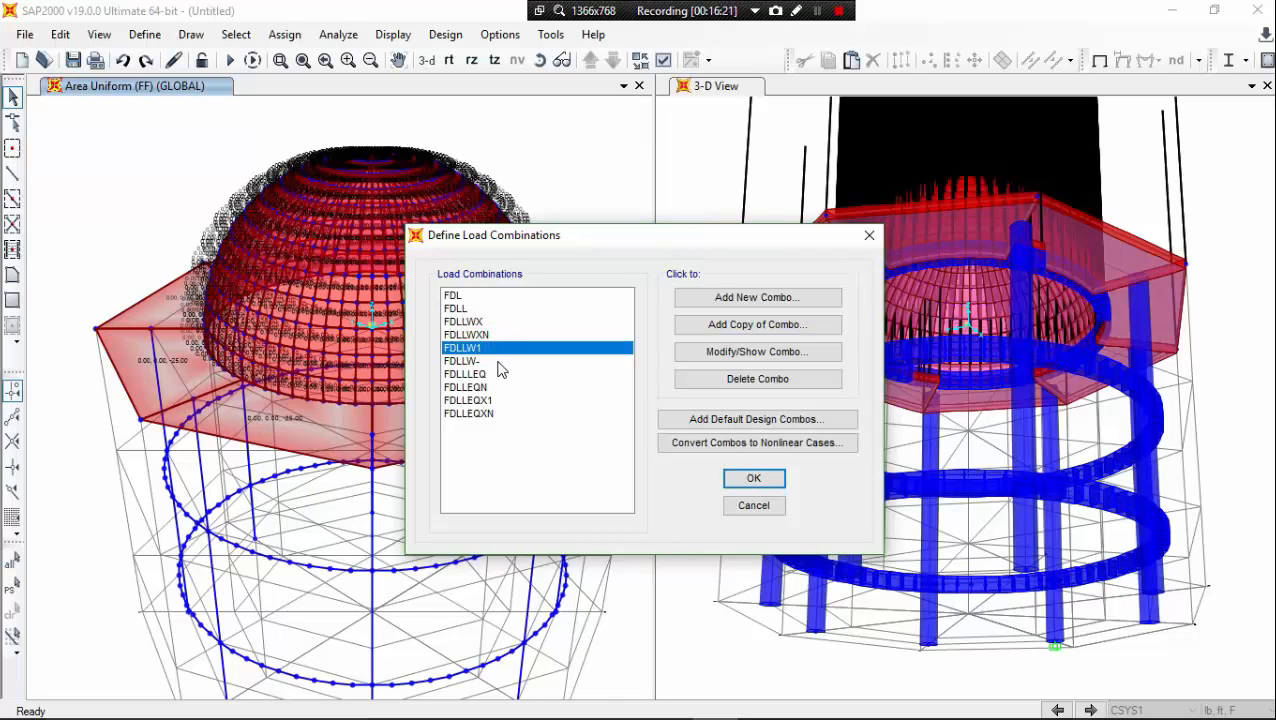
click(490, 373)
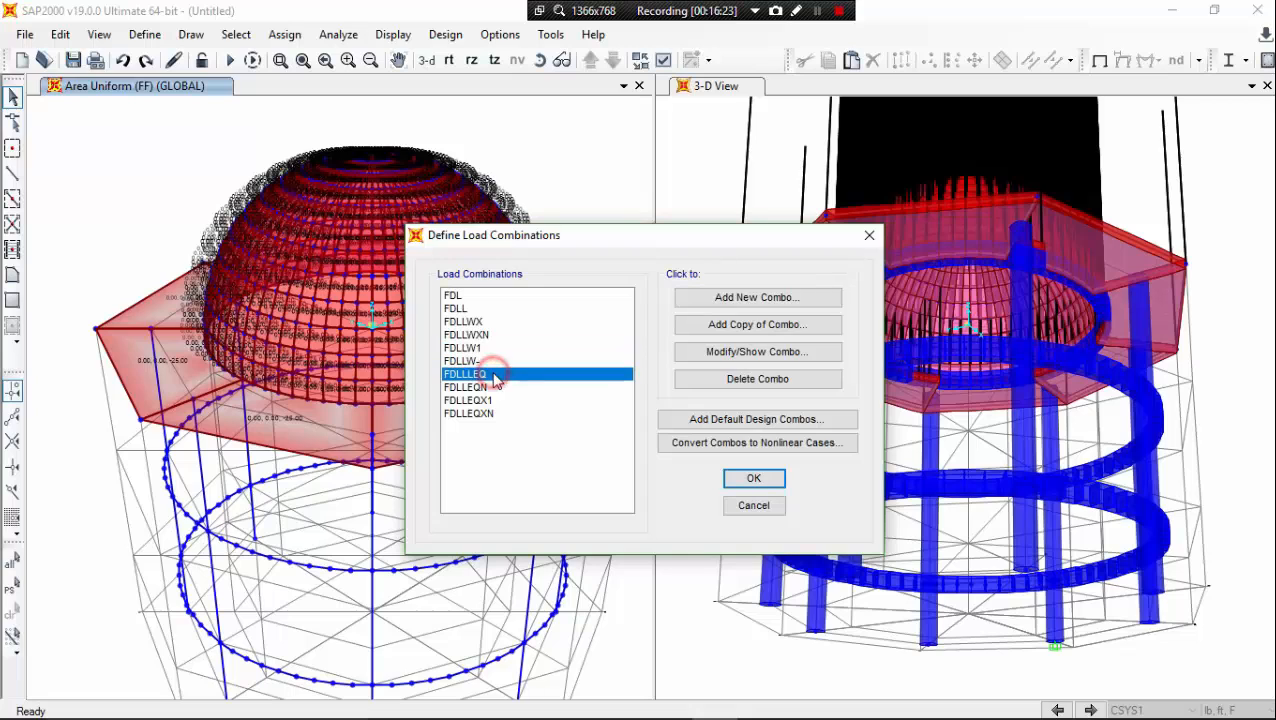
click(760, 326)
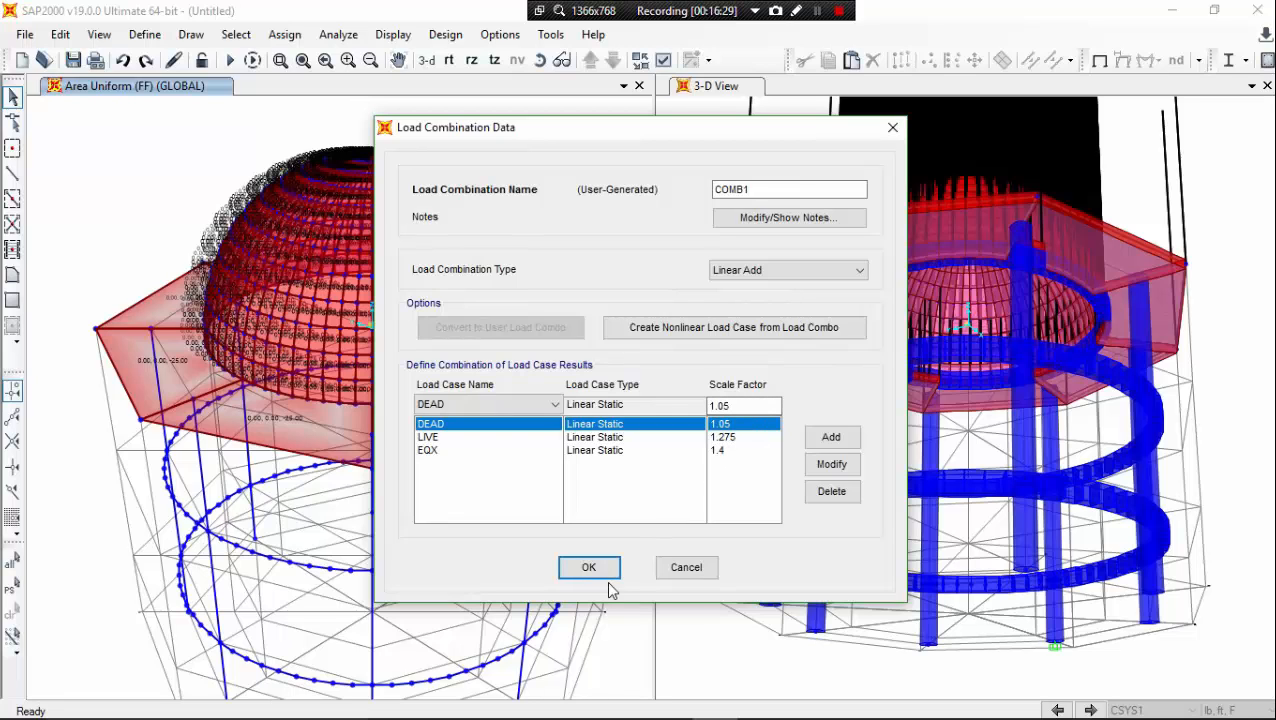
click(675, 567)
Step: Inspect the load cases and scale factors of combination FDLLEQN without changes, and check the combination list in the Word notes
click(474, 389)
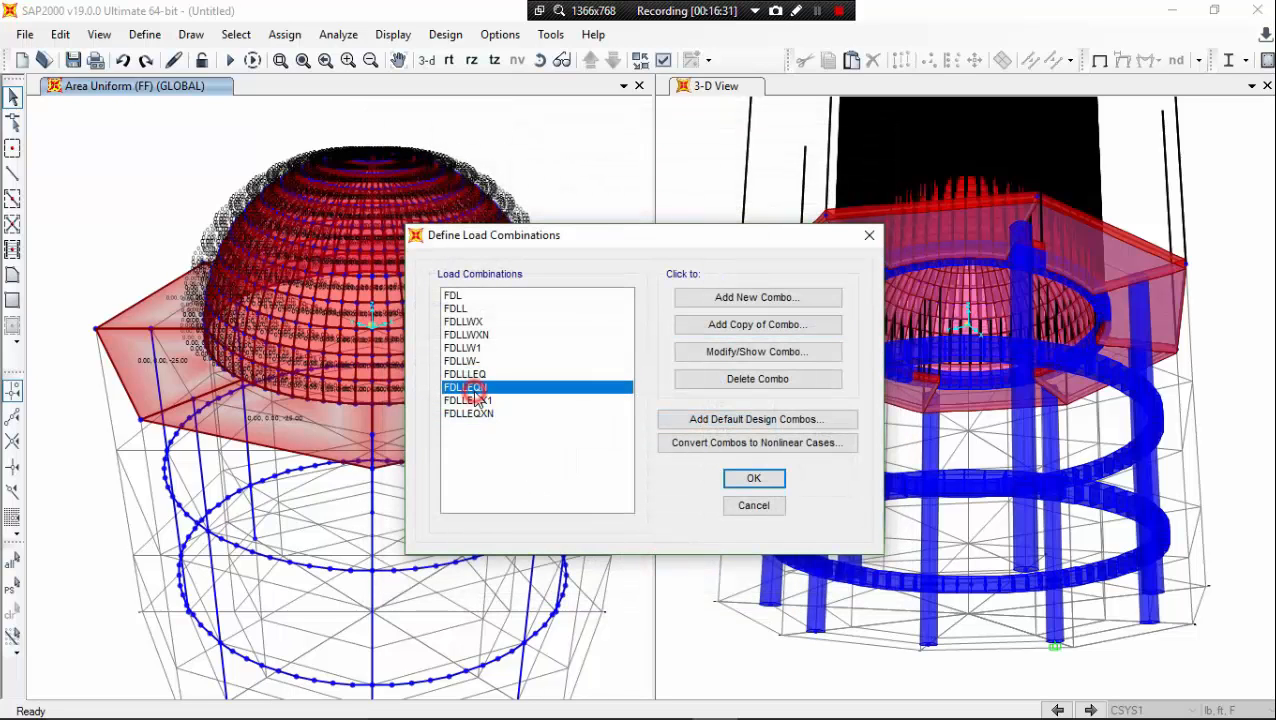
click(746, 355)
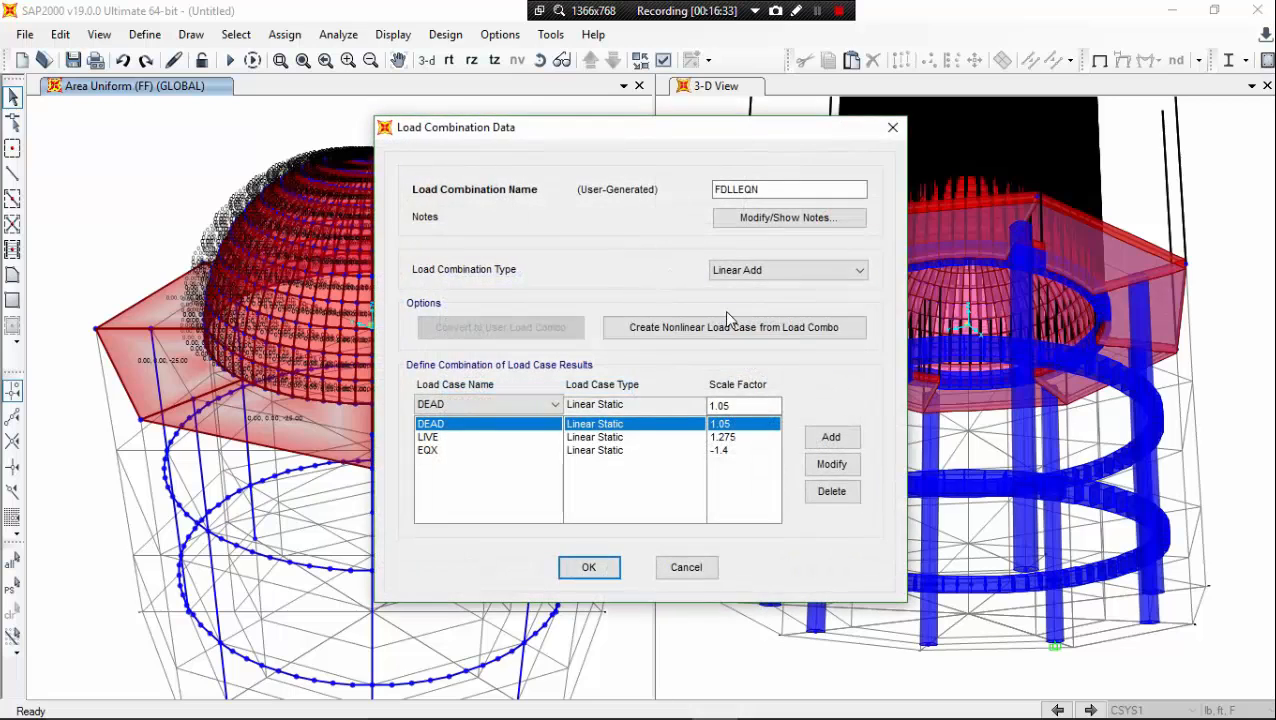
click(678, 564)
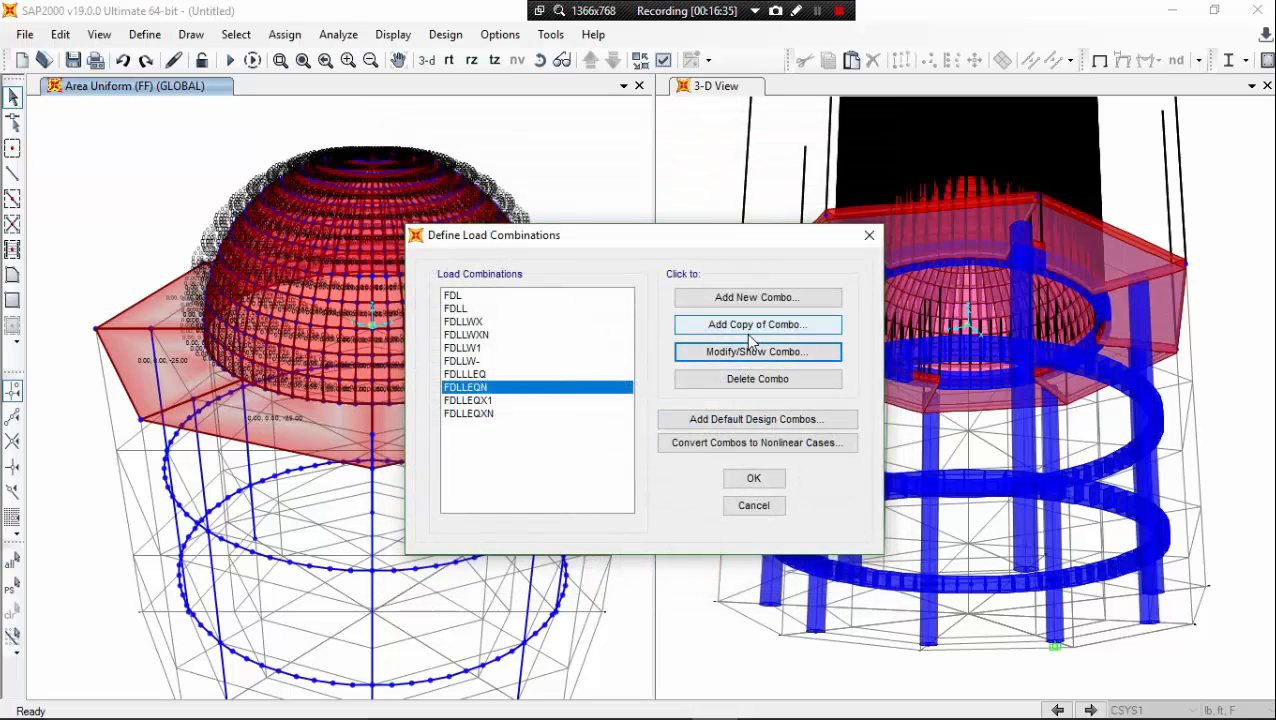
click(751, 330)
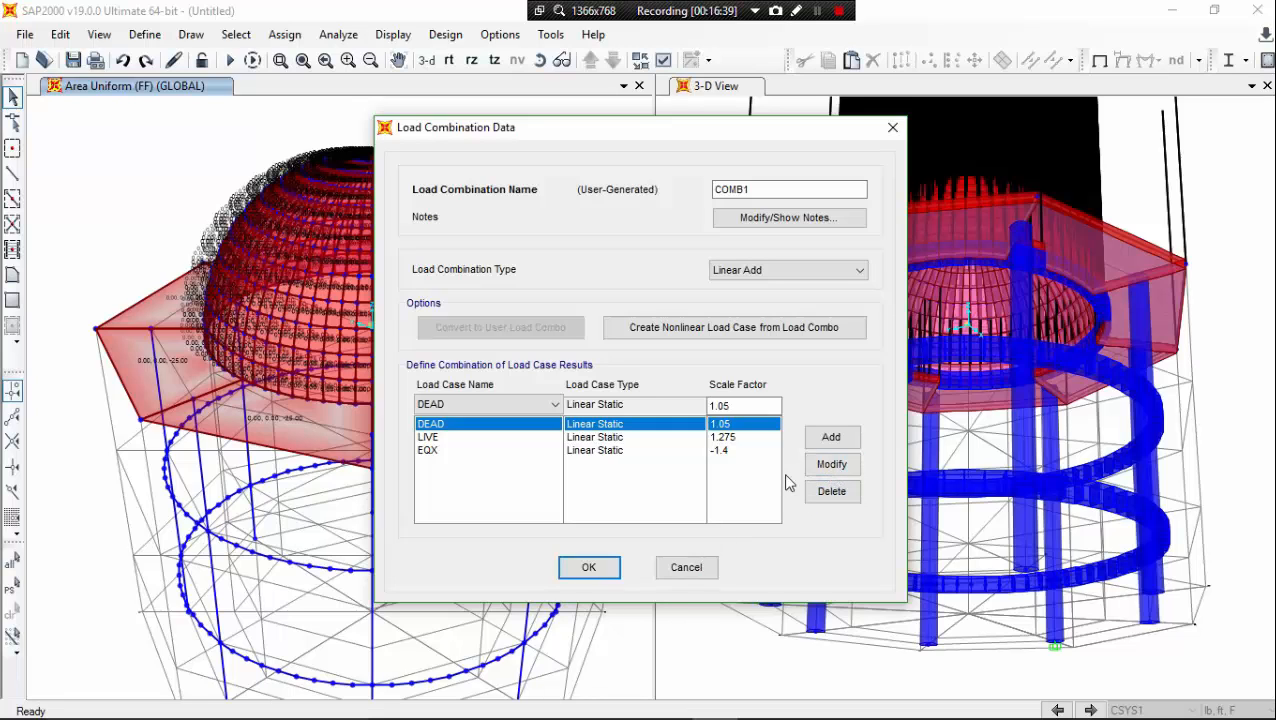
click(694, 572)
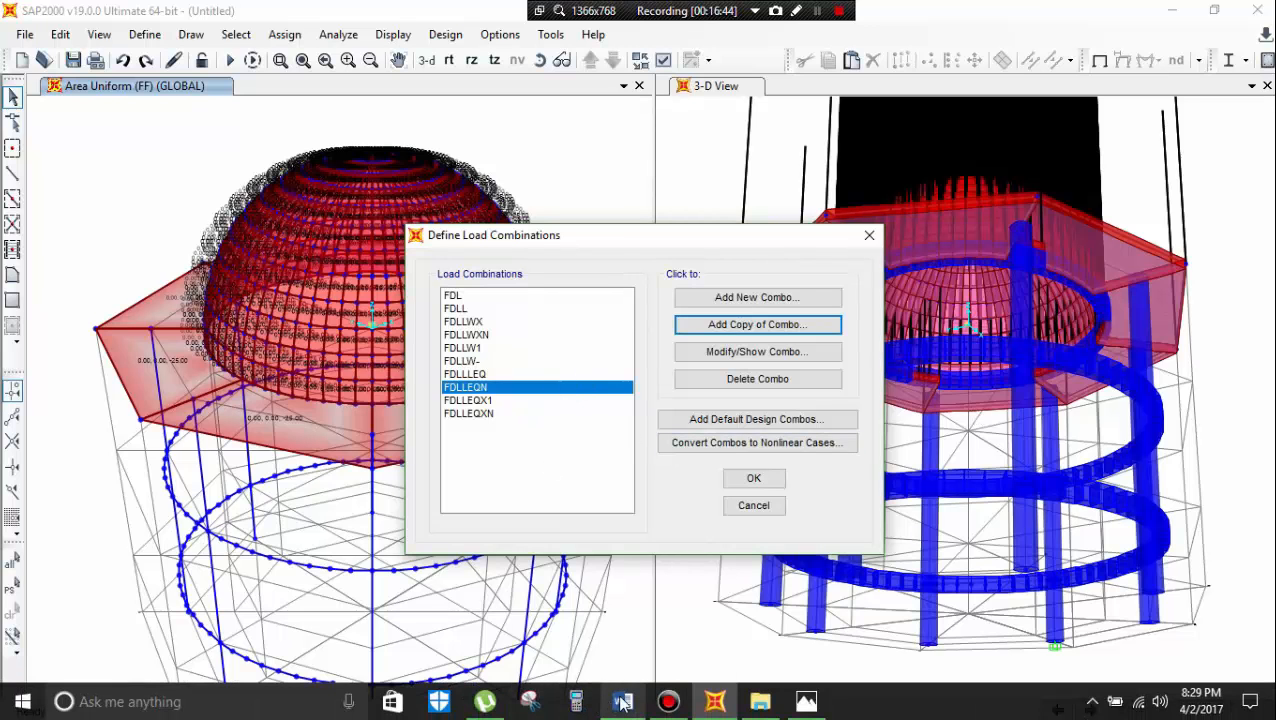
click(622, 702)
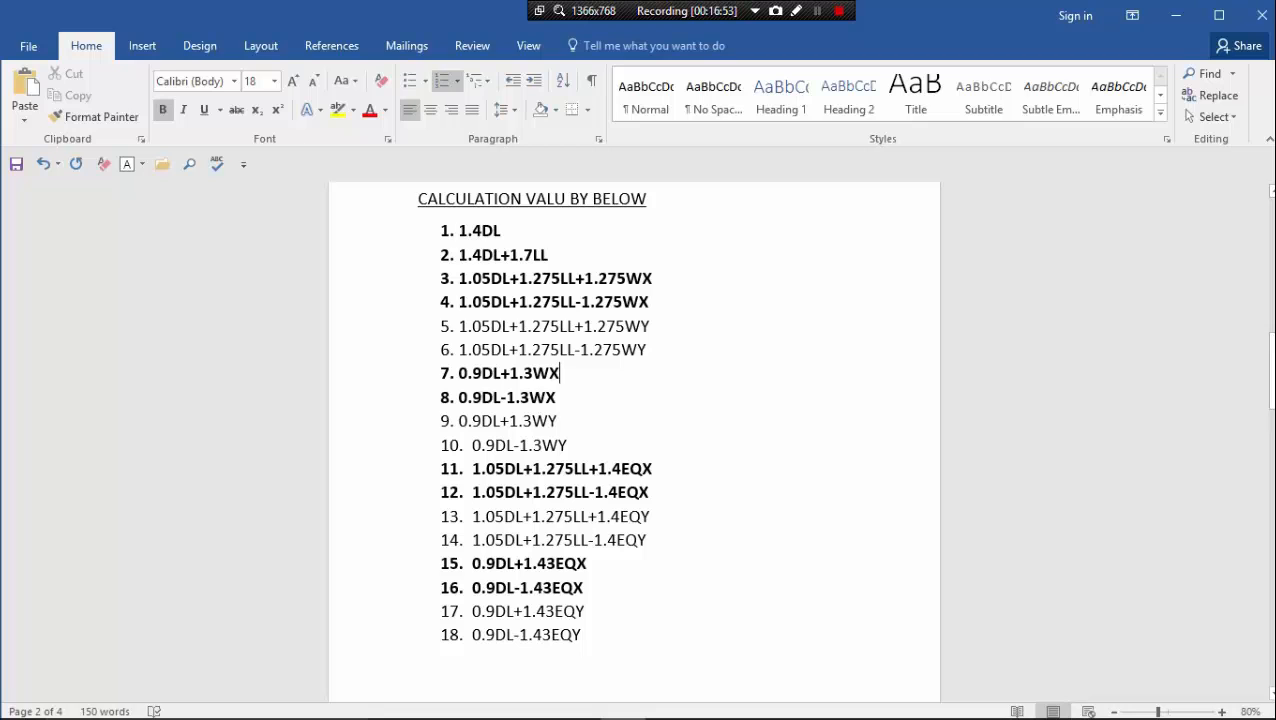
click(1175, 16)
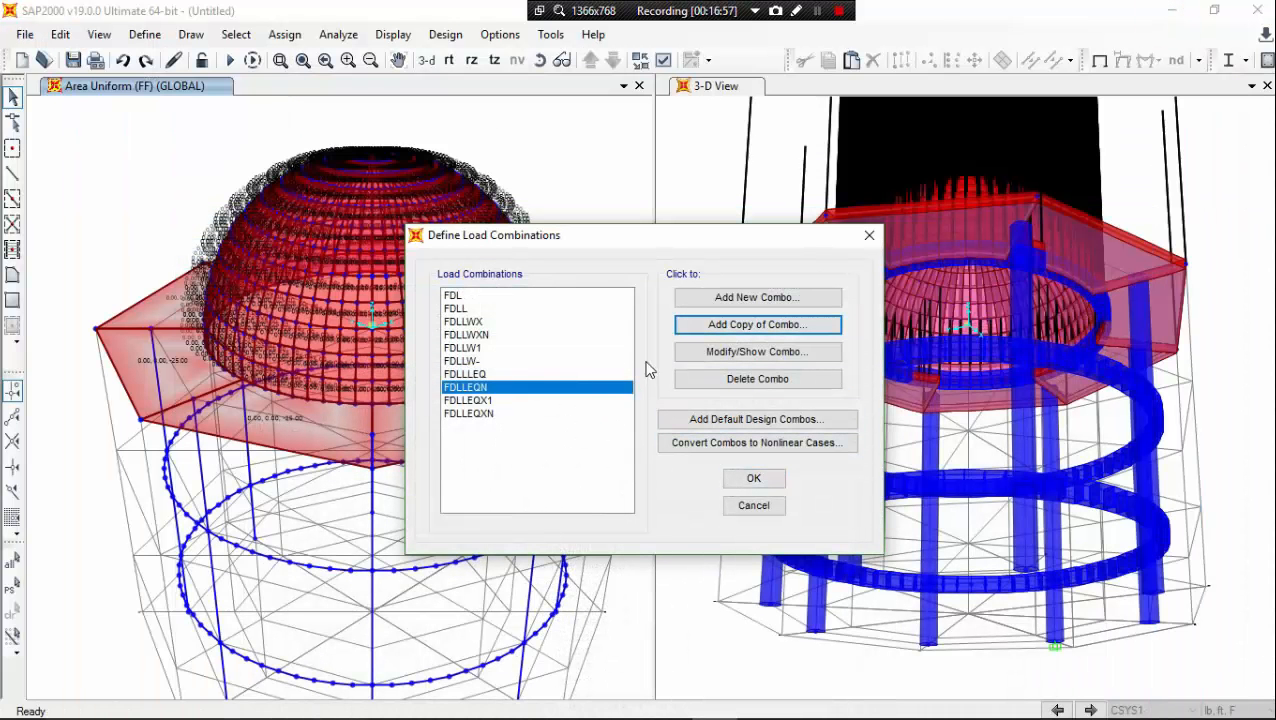
Step: Start a new load combination named ENVD with the combination type Envelope
click(738, 298)
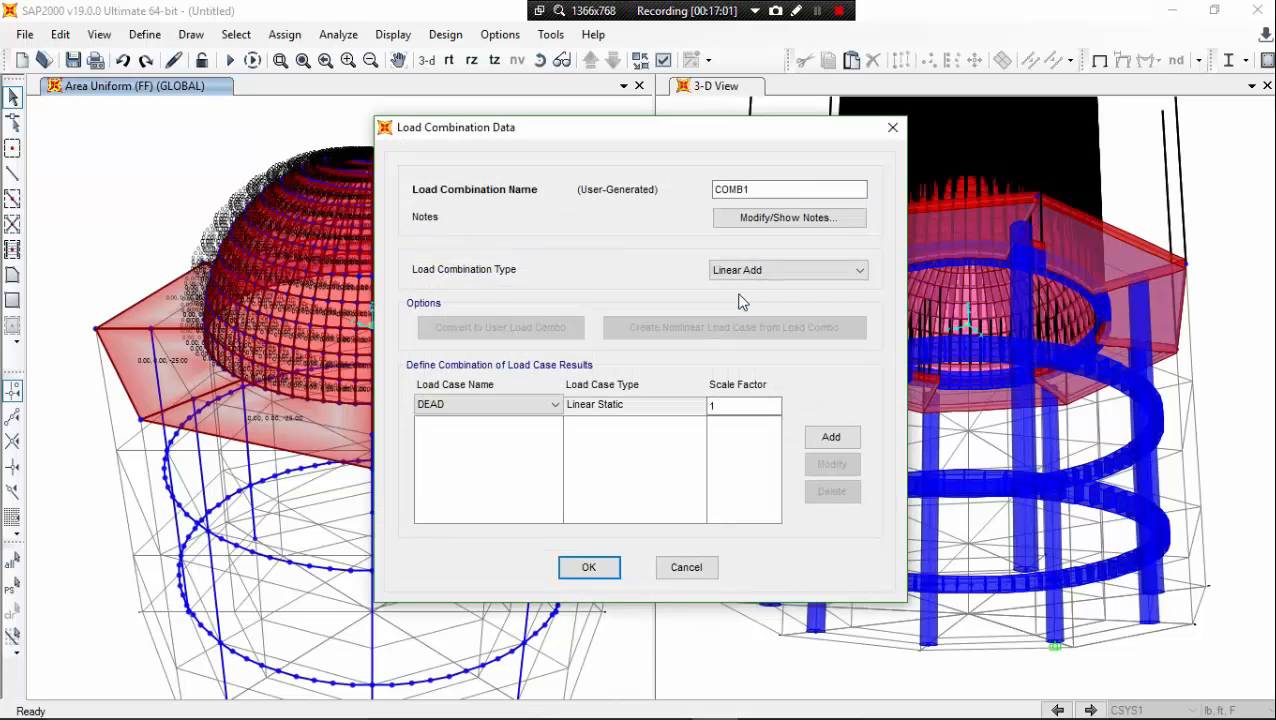
double_click(783, 186)
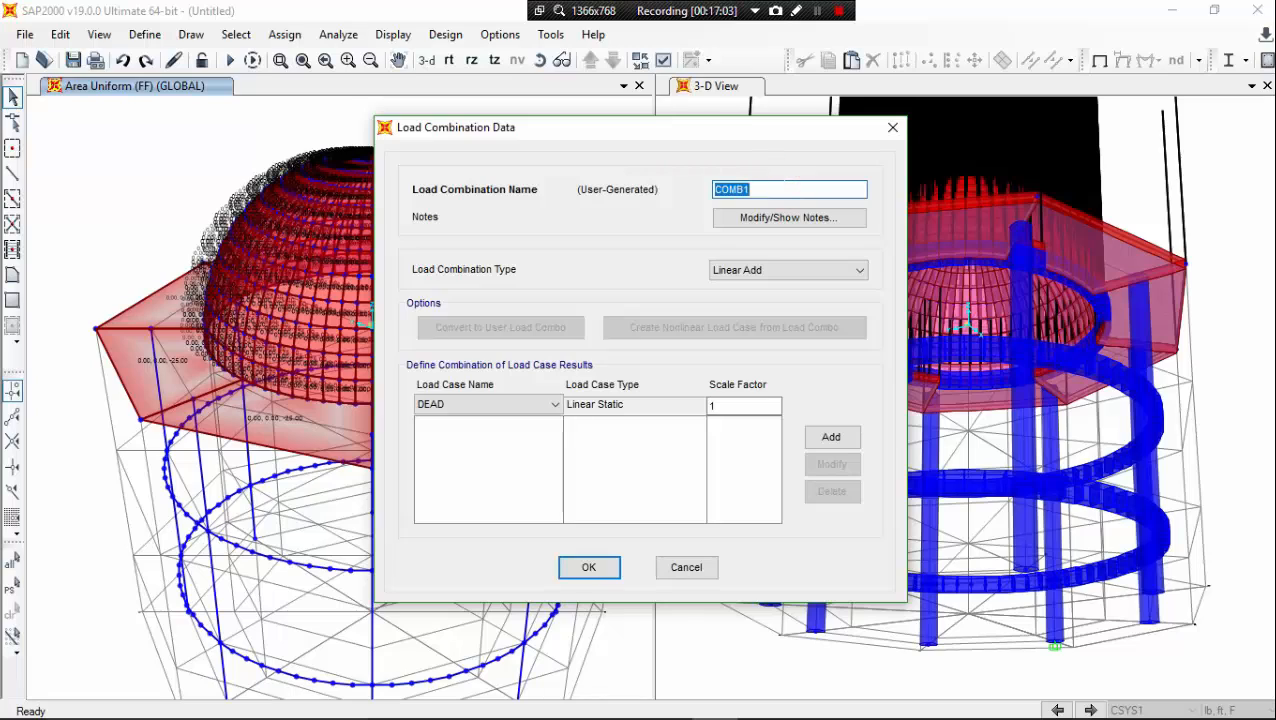
key(BackSpace)
click(852, 271)
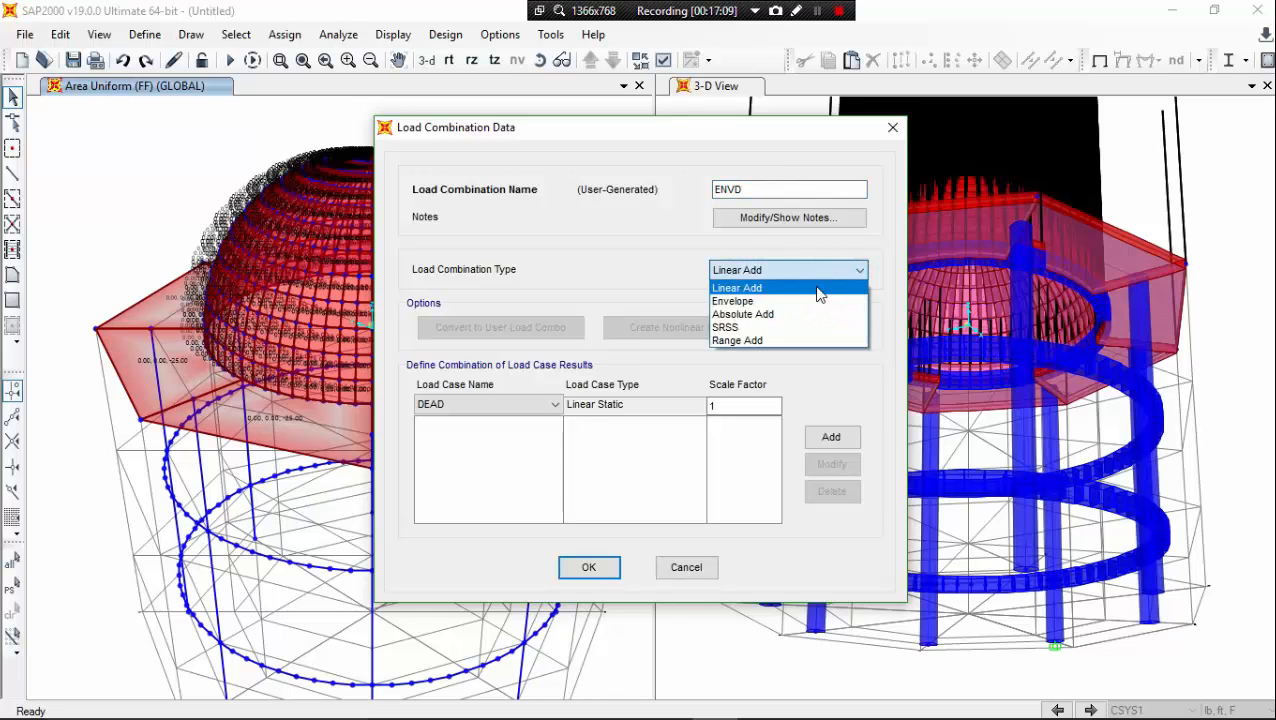
click(805, 303)
Step: Add combinations FDL and FDLL to the ENVD envelope, each with a scale factor of 1
click(555, 404)
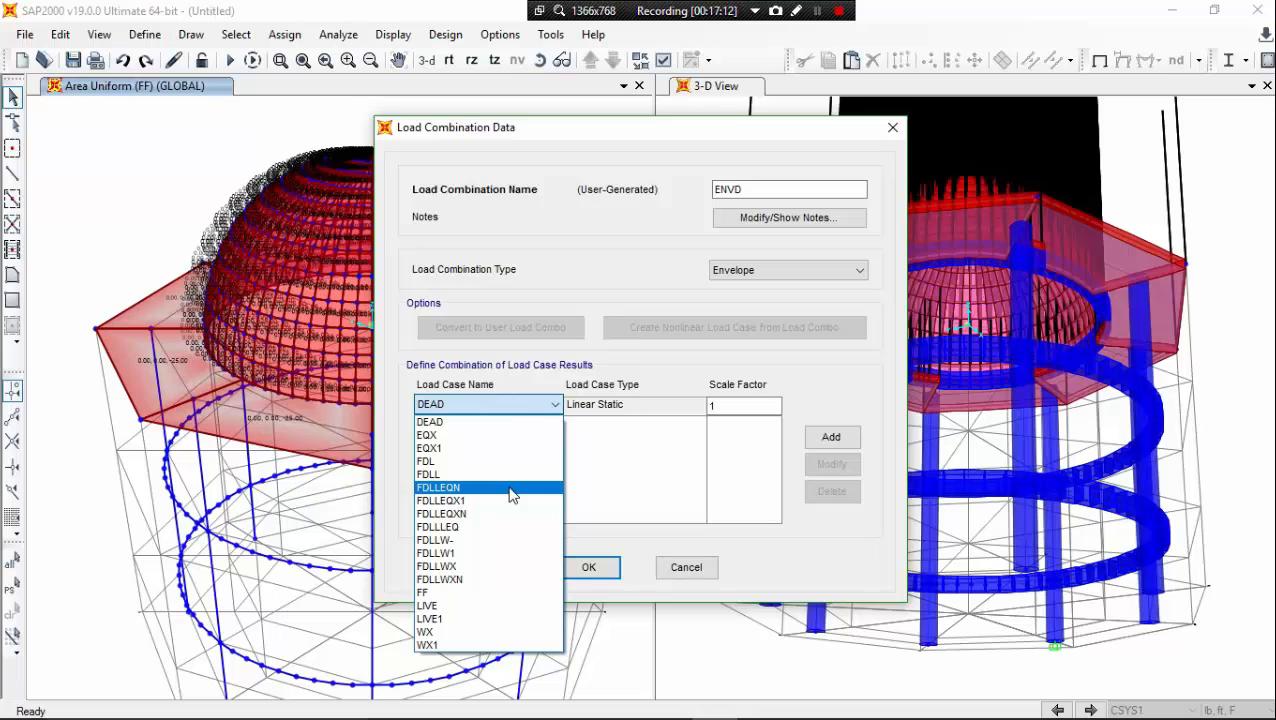
click(480, 461)
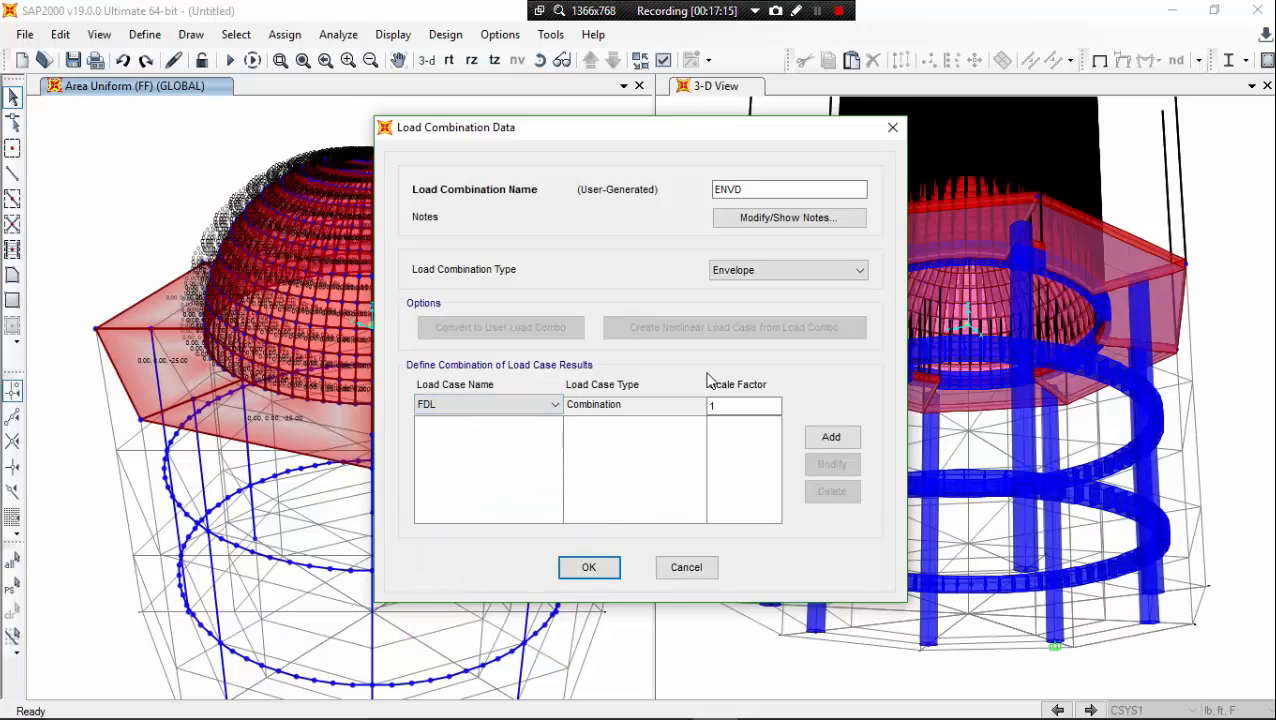
click(826, 437)
click(555, 404)
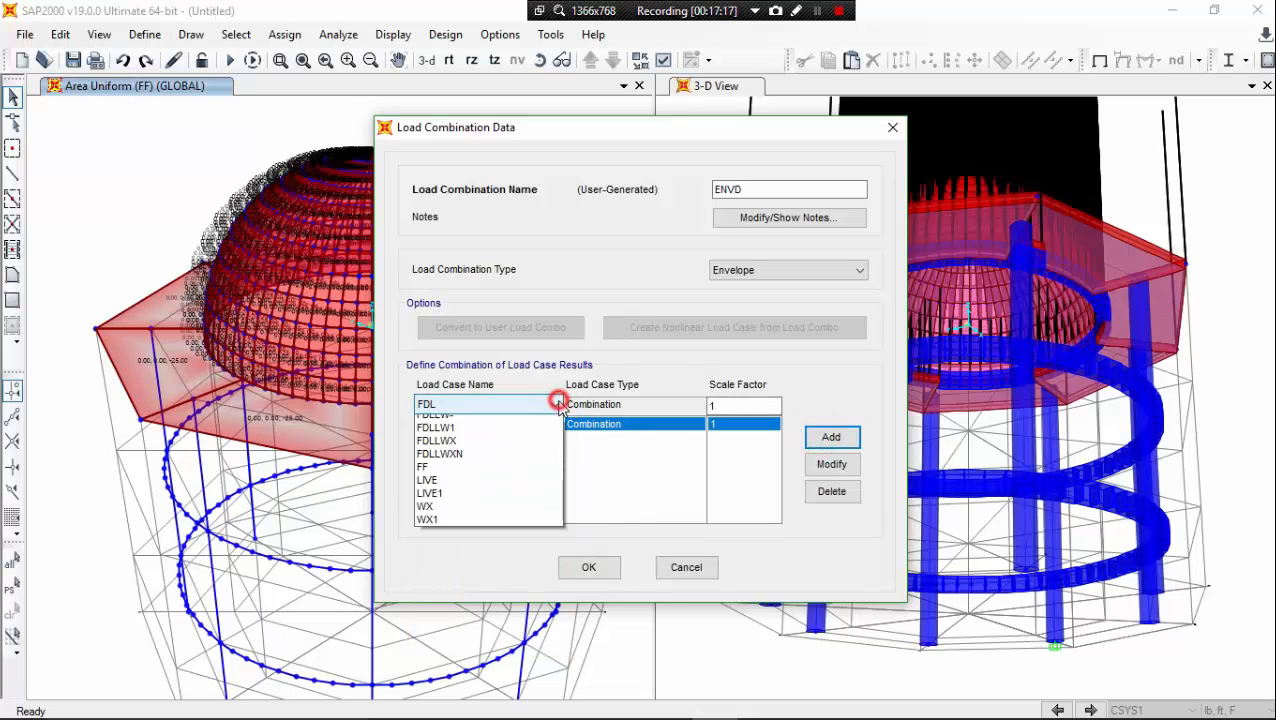
click(480, 475)
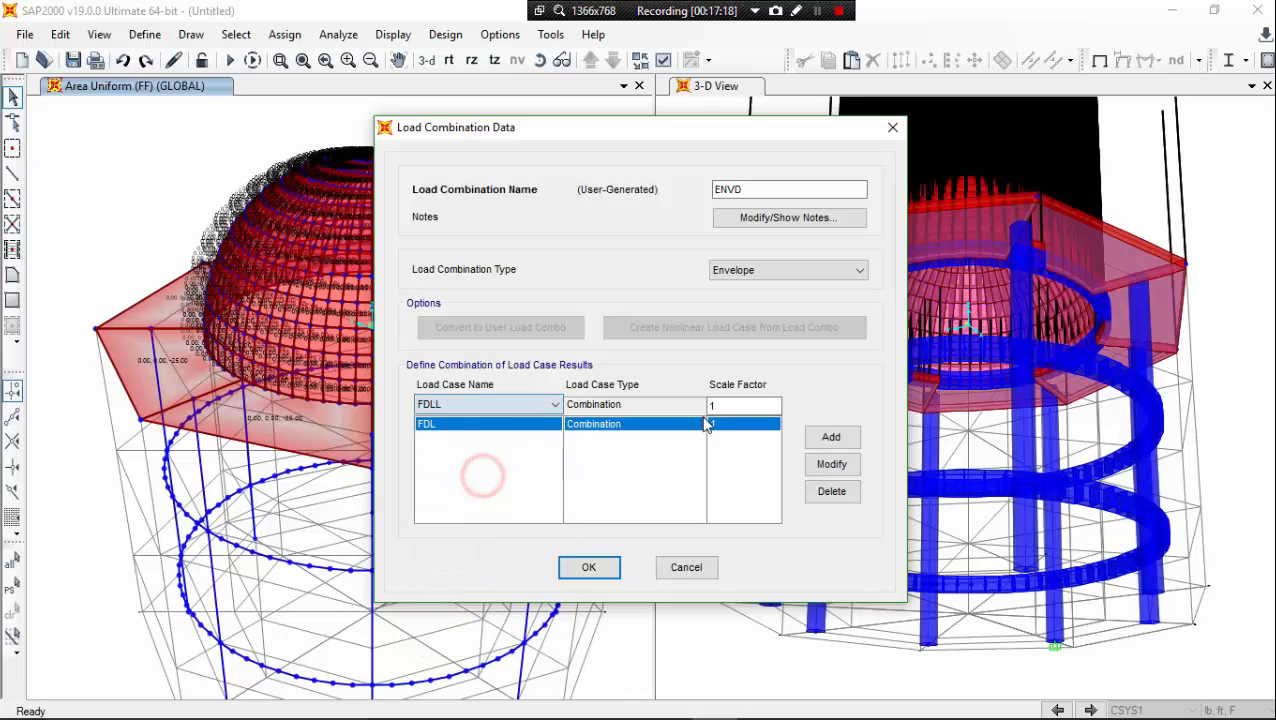
click(822, 438)
Step: Add combinations FDLLEQN and FDLLEQX1 to the ENVD envelope with a scale factor of 1
click(552, 404)
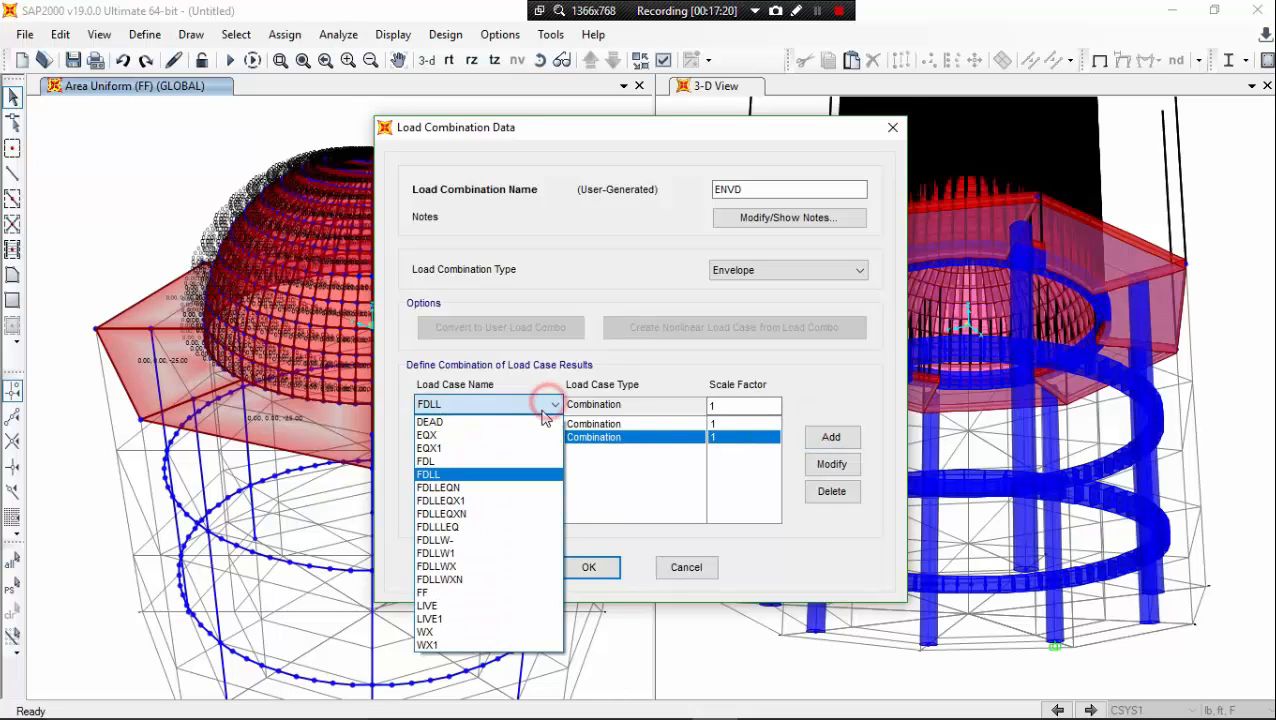
click(496, 487)
click(831, 437)
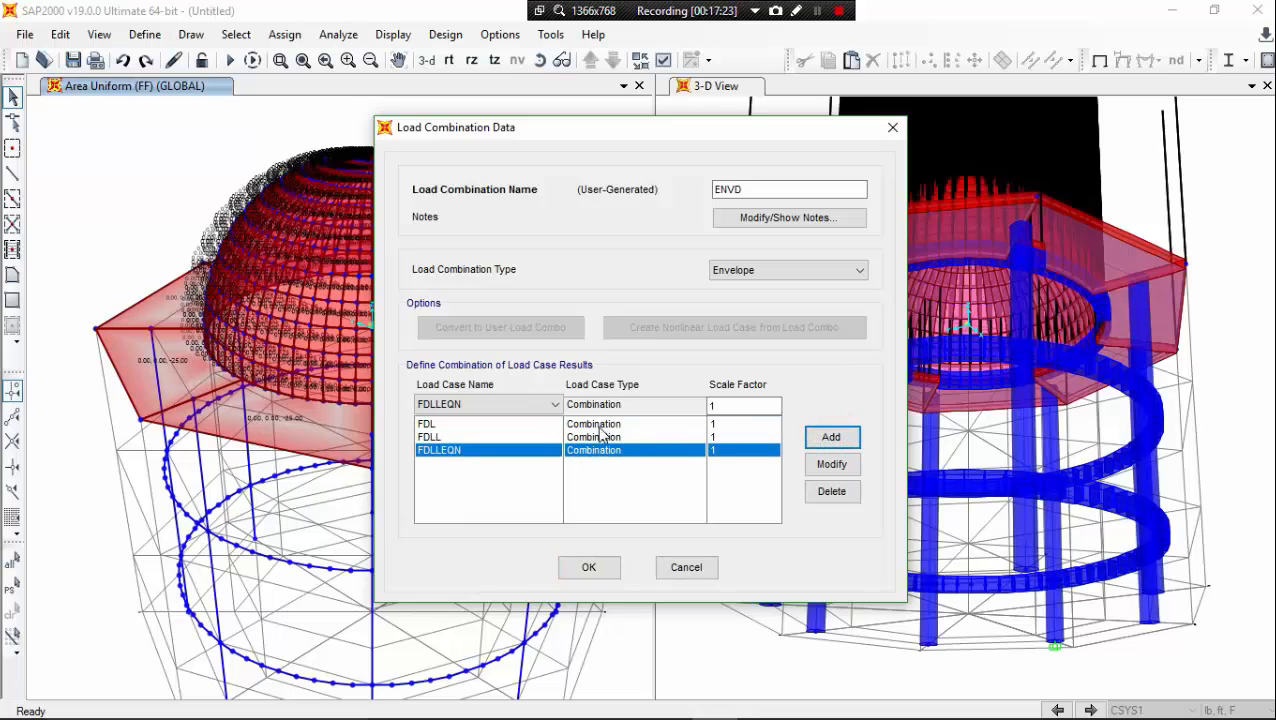
click(558, 404)
click(484, 500)
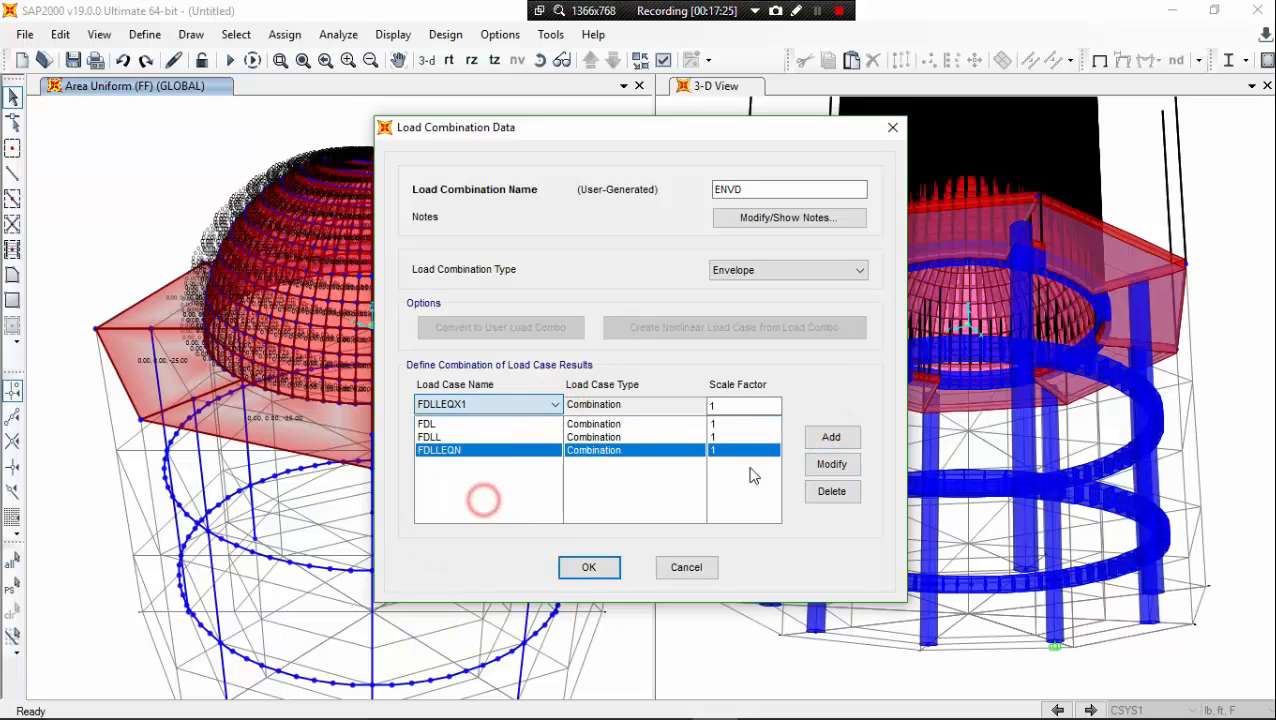
click(823, 439)
Step: Add combinations FDLLEQXN, FDLLLEQ, FDLLW-, FDLLW1, FDLLWX and FDLLWXN to the ENVD envelope with a scale factor of 1
click(555, 405)
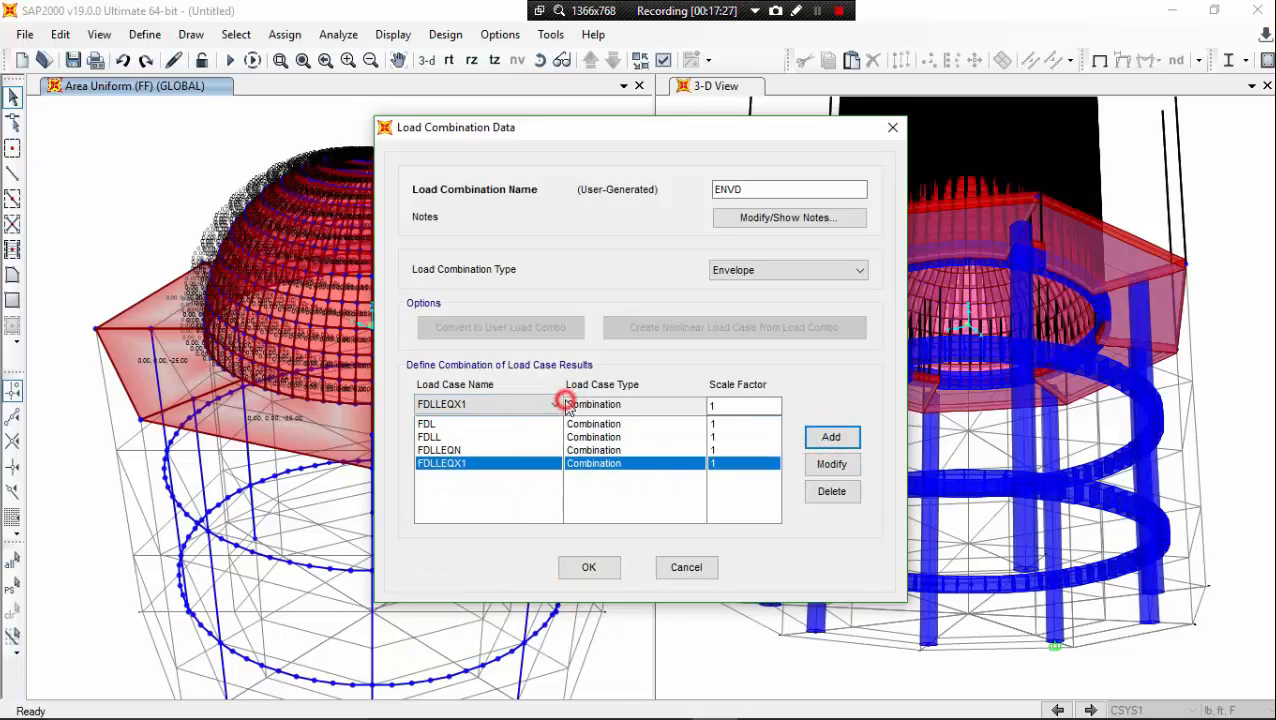
click(501, 512)
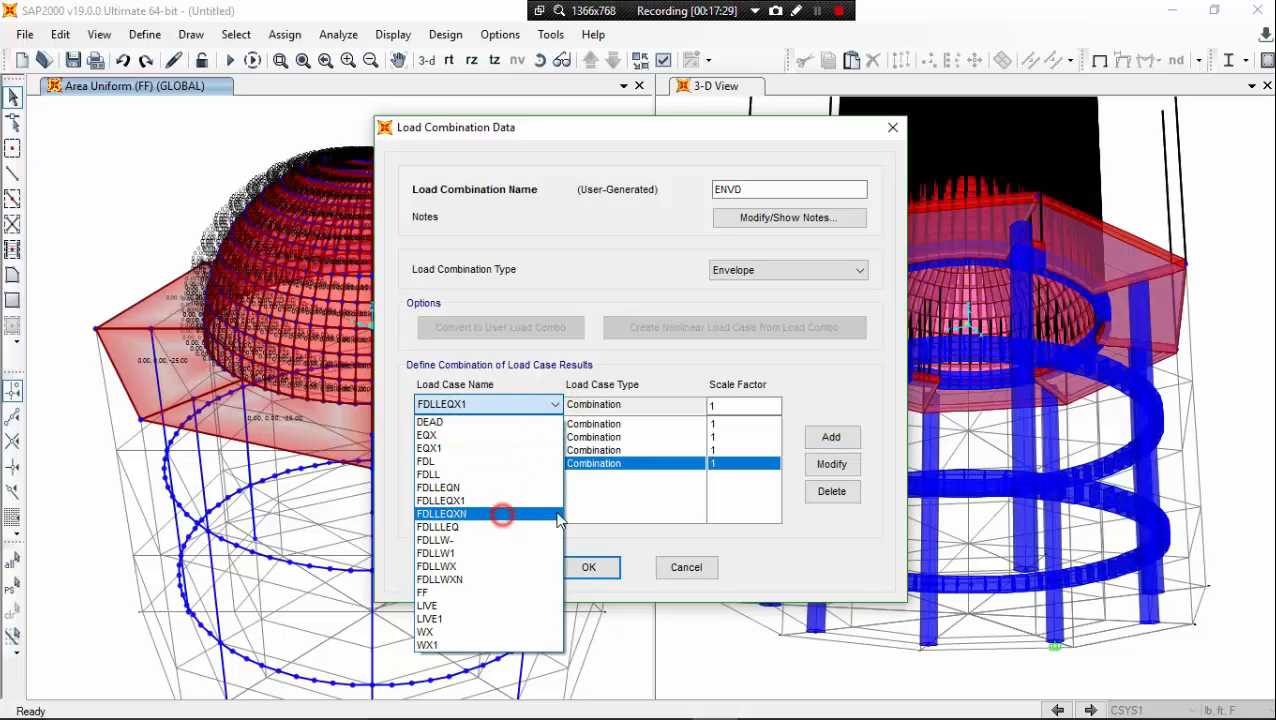
click(831, 440)
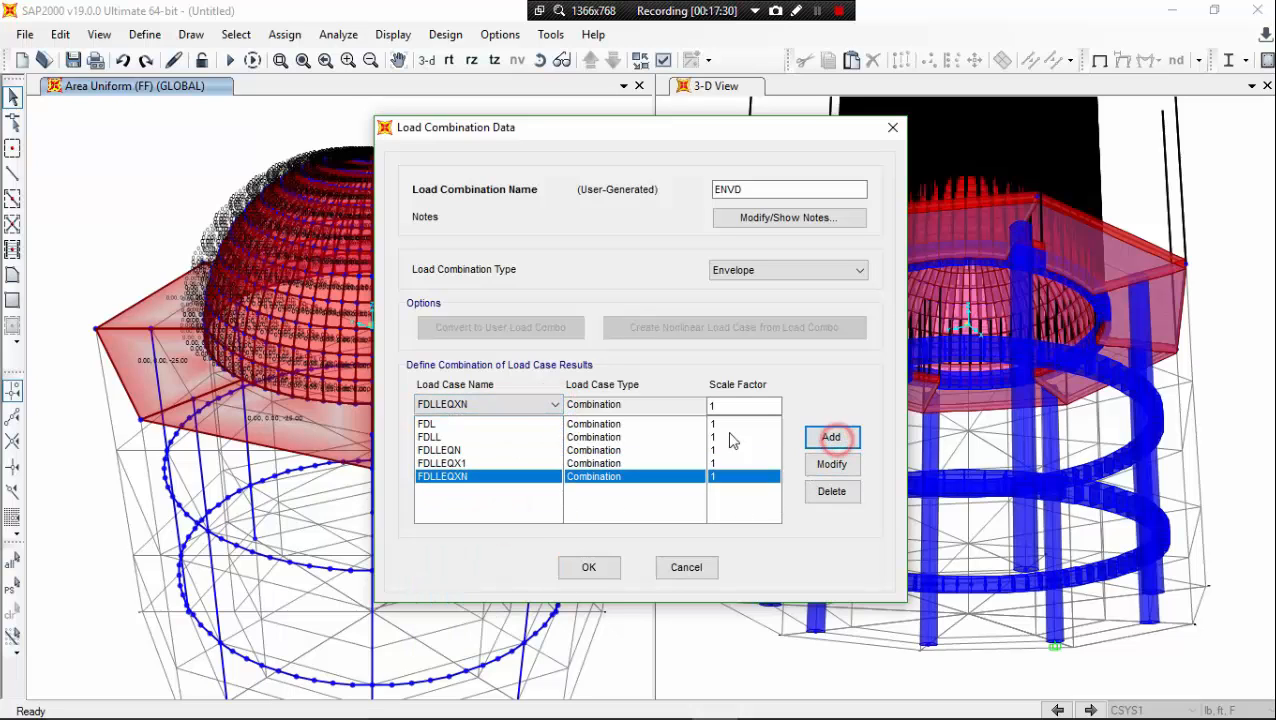
click(555, 407)
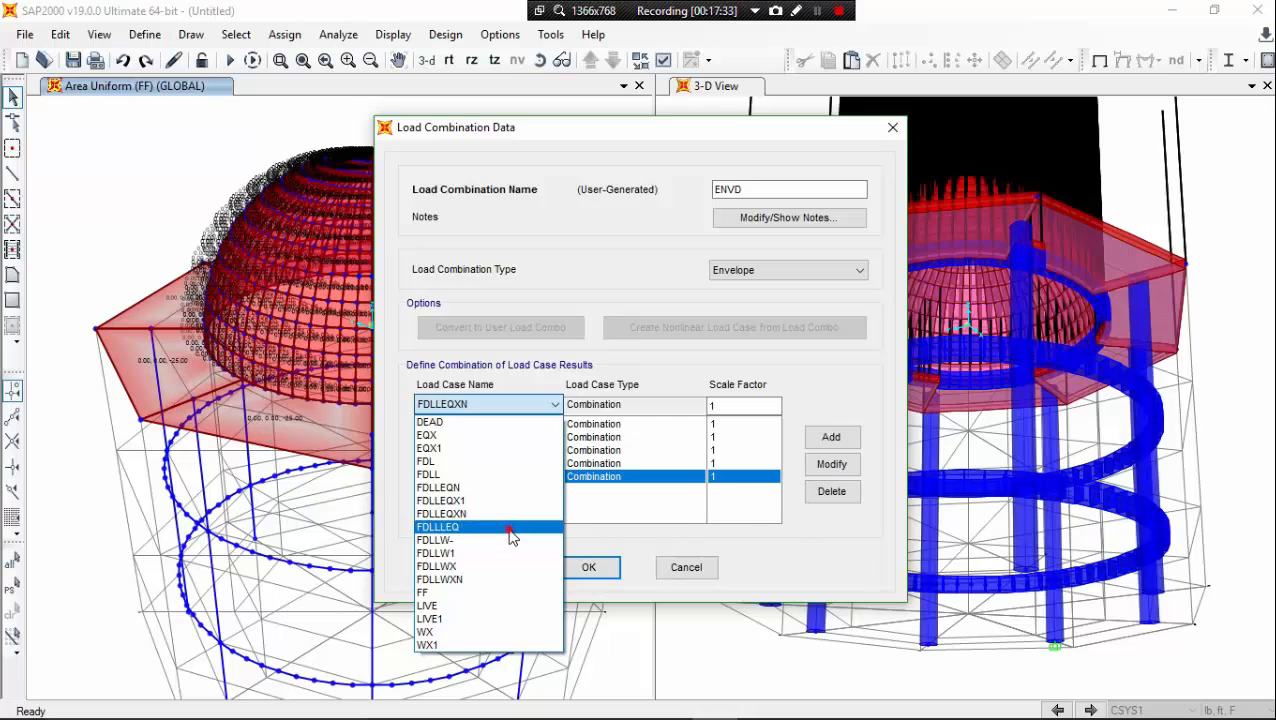
click(513, 528)
click(831, 437)
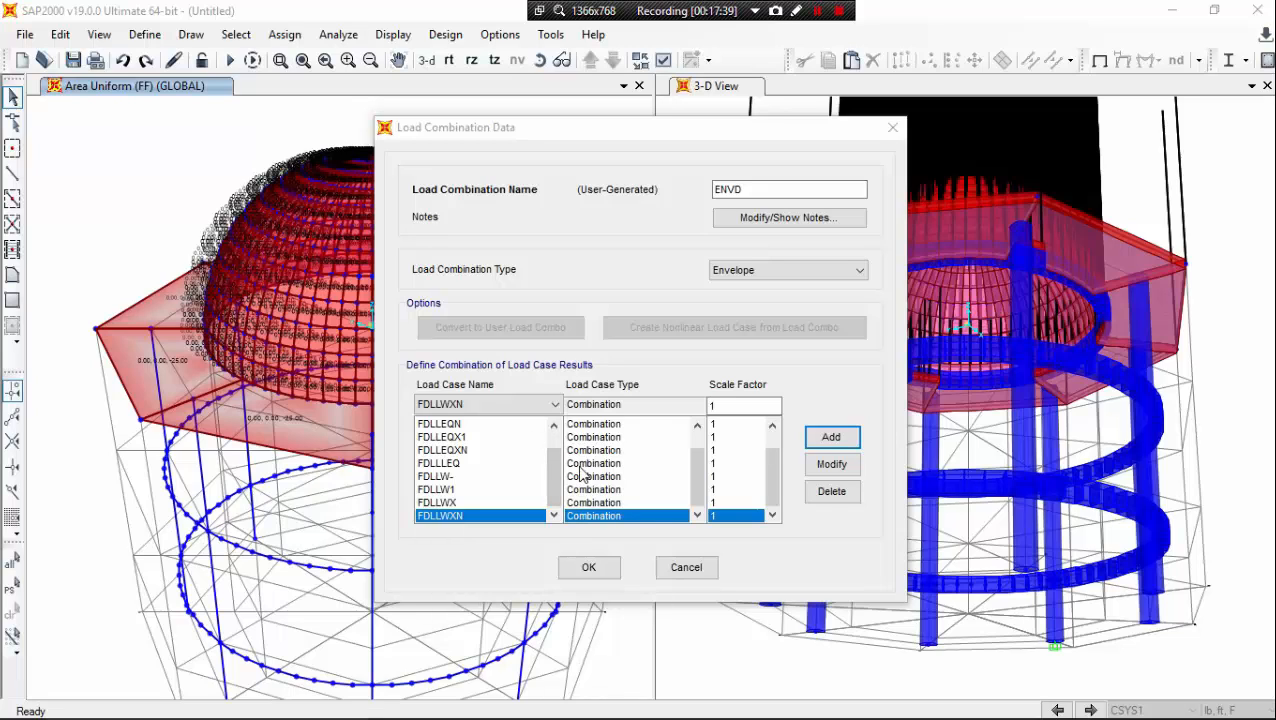
Step: Review the full list of combinations included in ENVD and check its combination type setting
scroll(500, 473, up, 1)
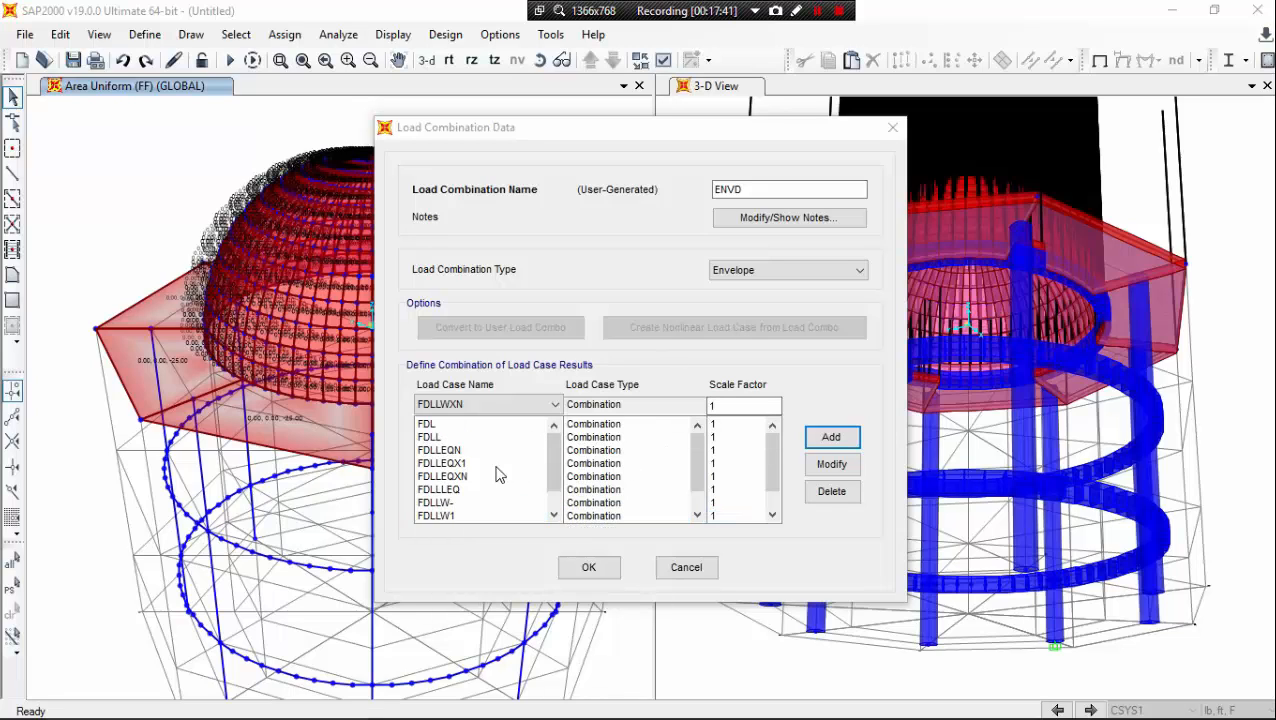
scroll(555, 478, down, 1)
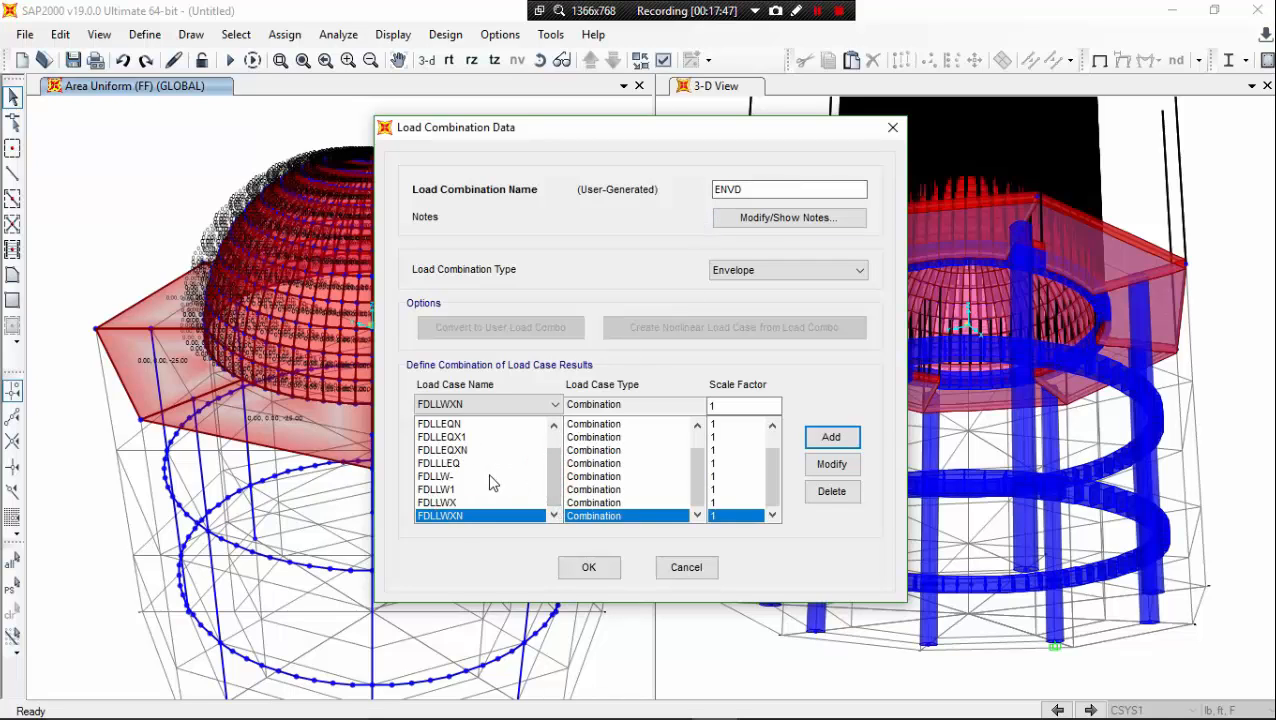
drag(555, 490, 557, 463)
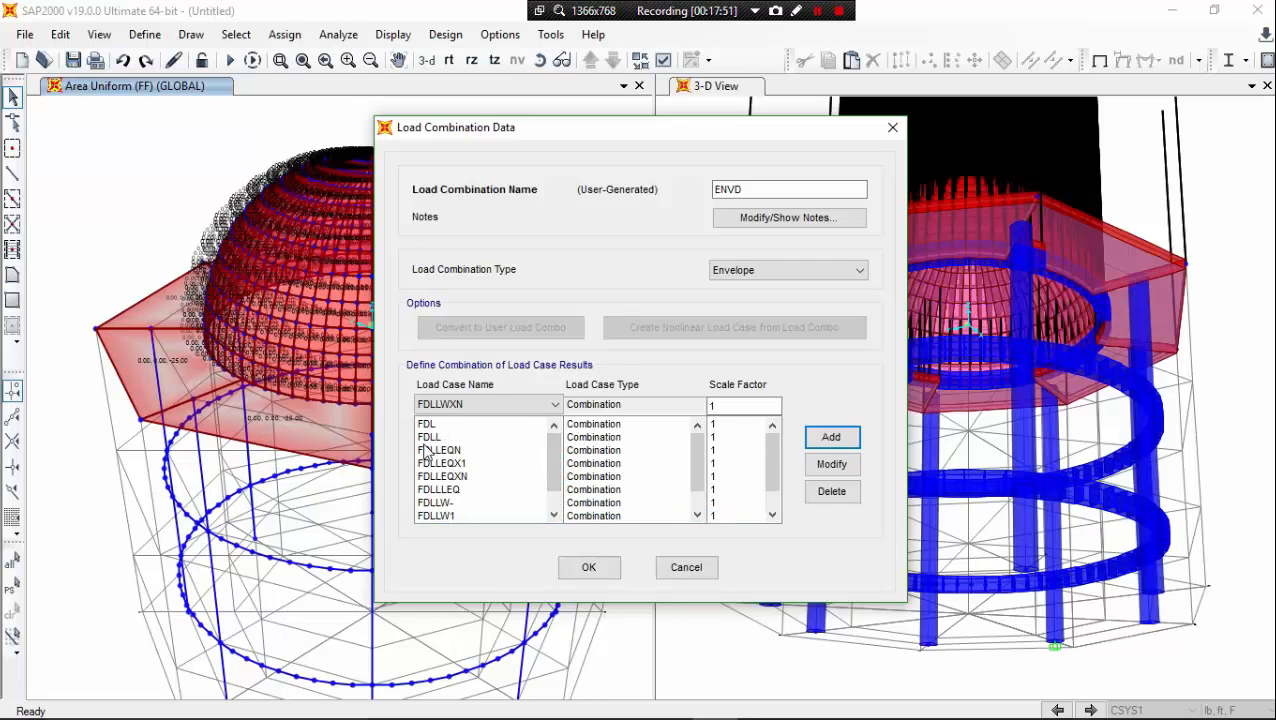
scroll(550, 460, down, 1)
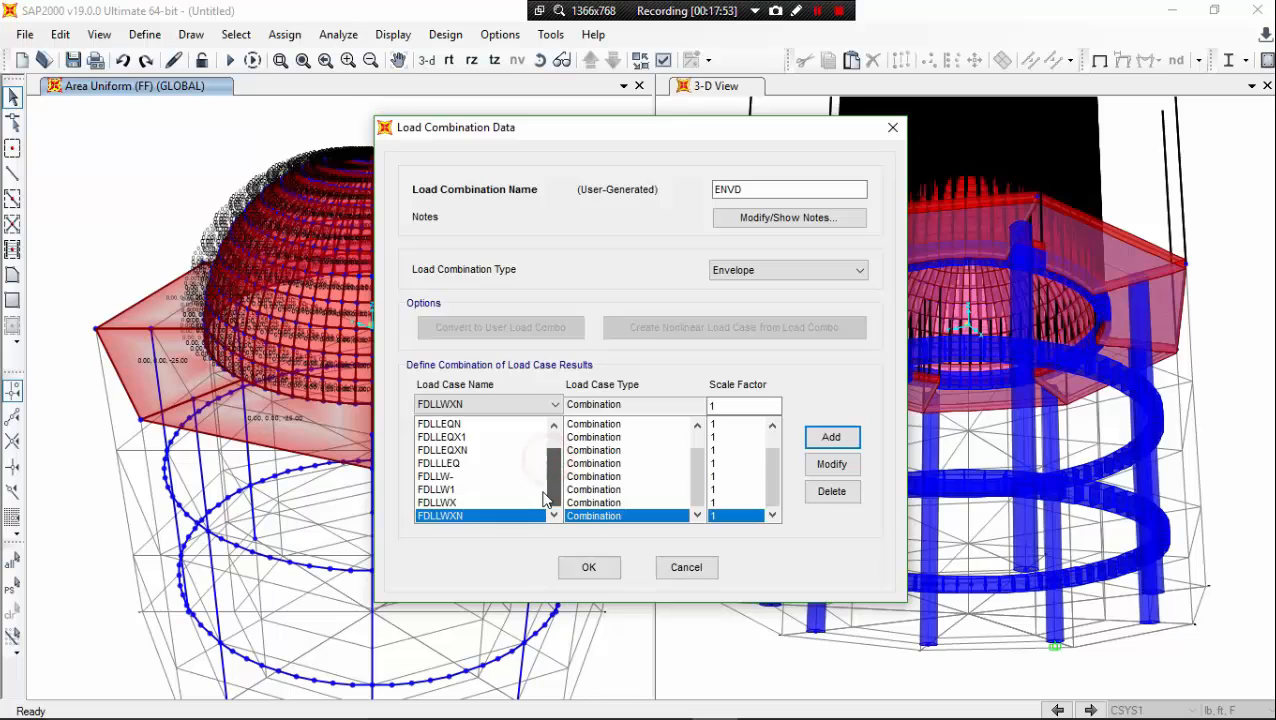
scroll(550, 460, up, 1)
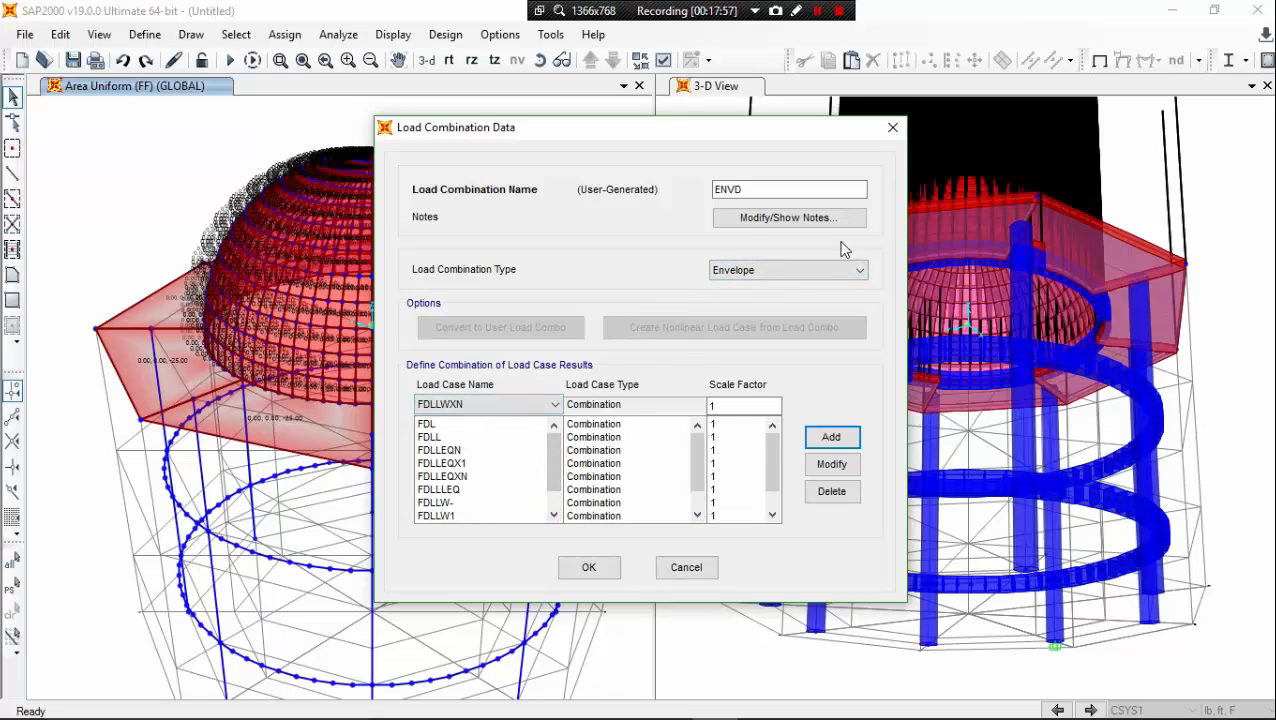
click(843, 267)
click(845, 270)
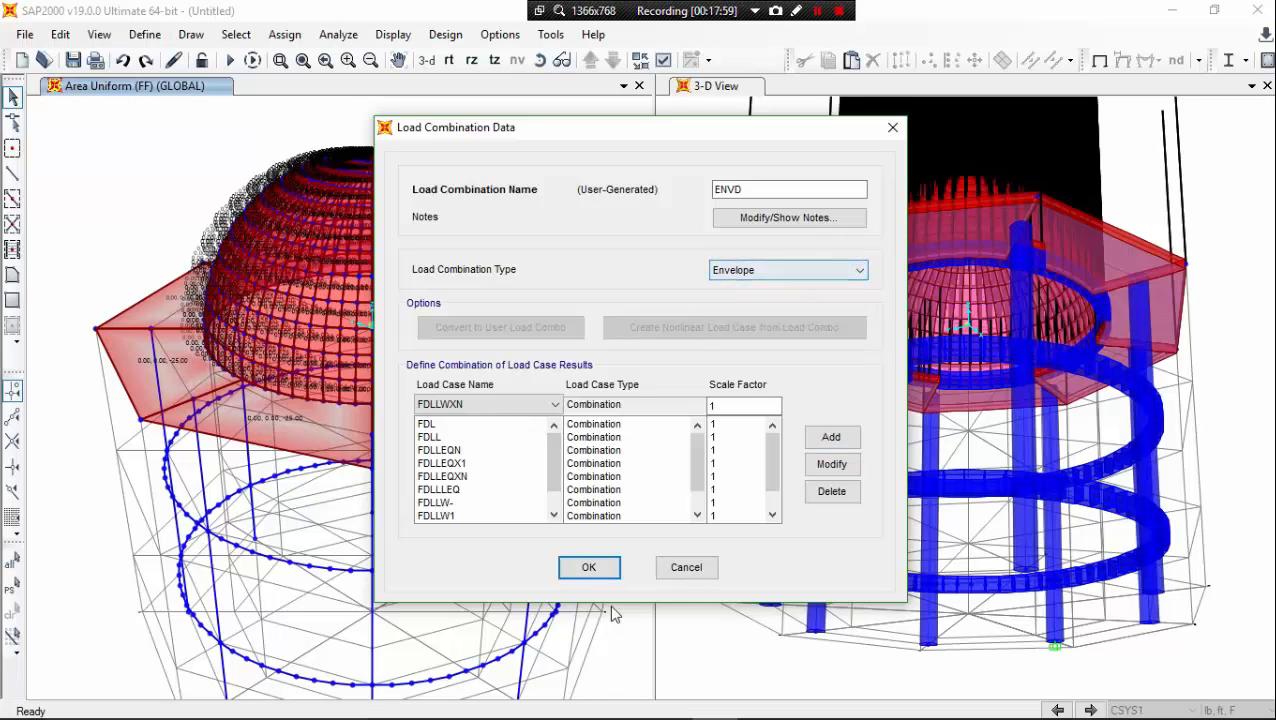
Step: Accept the ENVD envelope and create a copy of the FDLL combination named UDLL
click(589, 567)
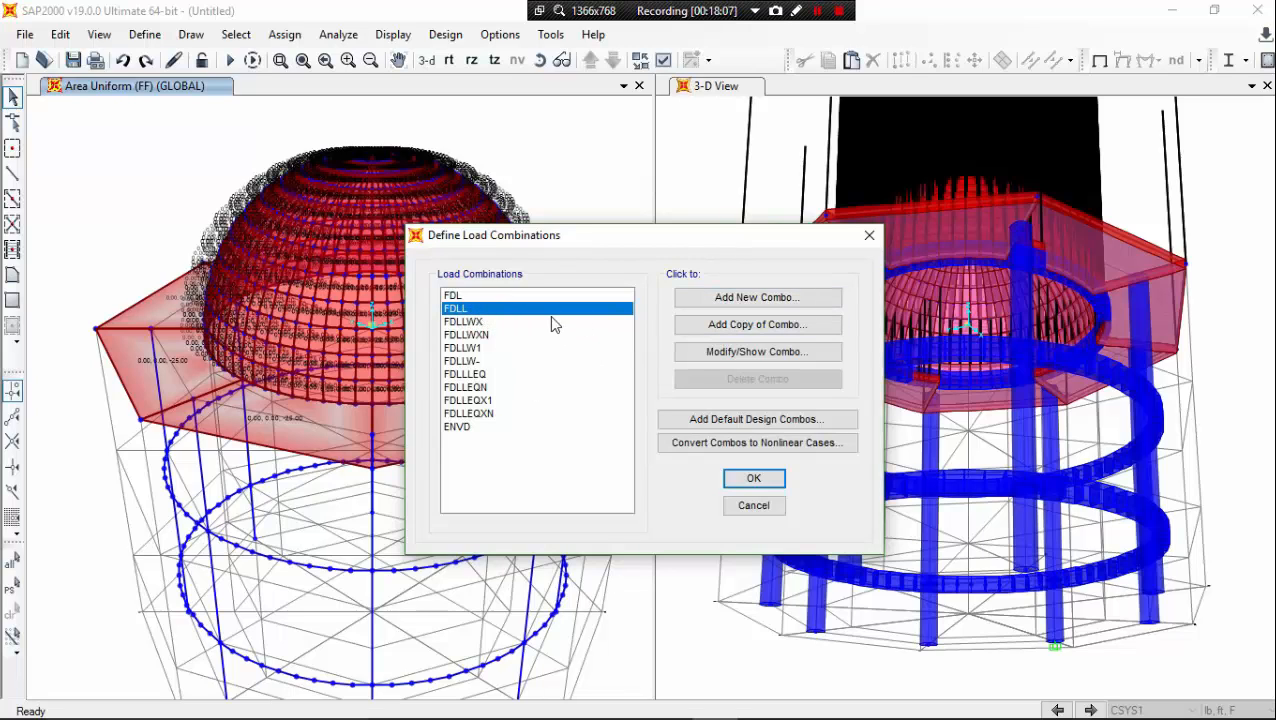
click(717, 330)
double_click(758, 190)
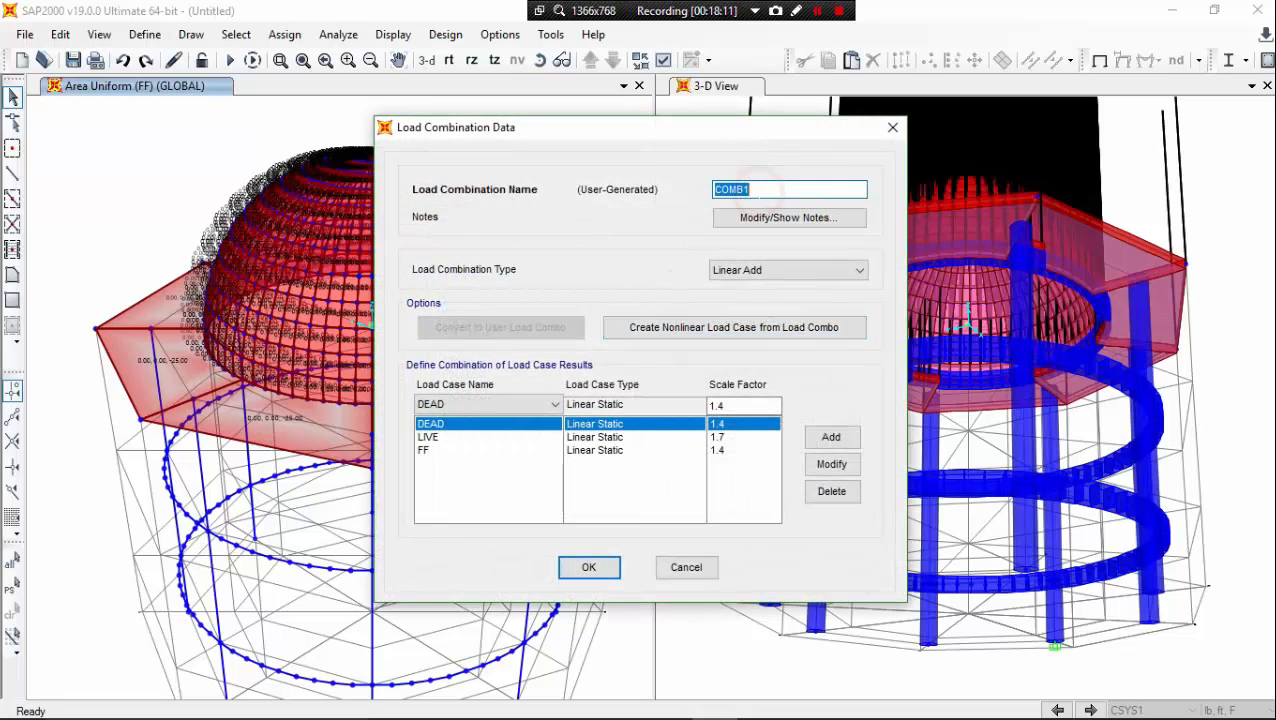
key(BackSpace)
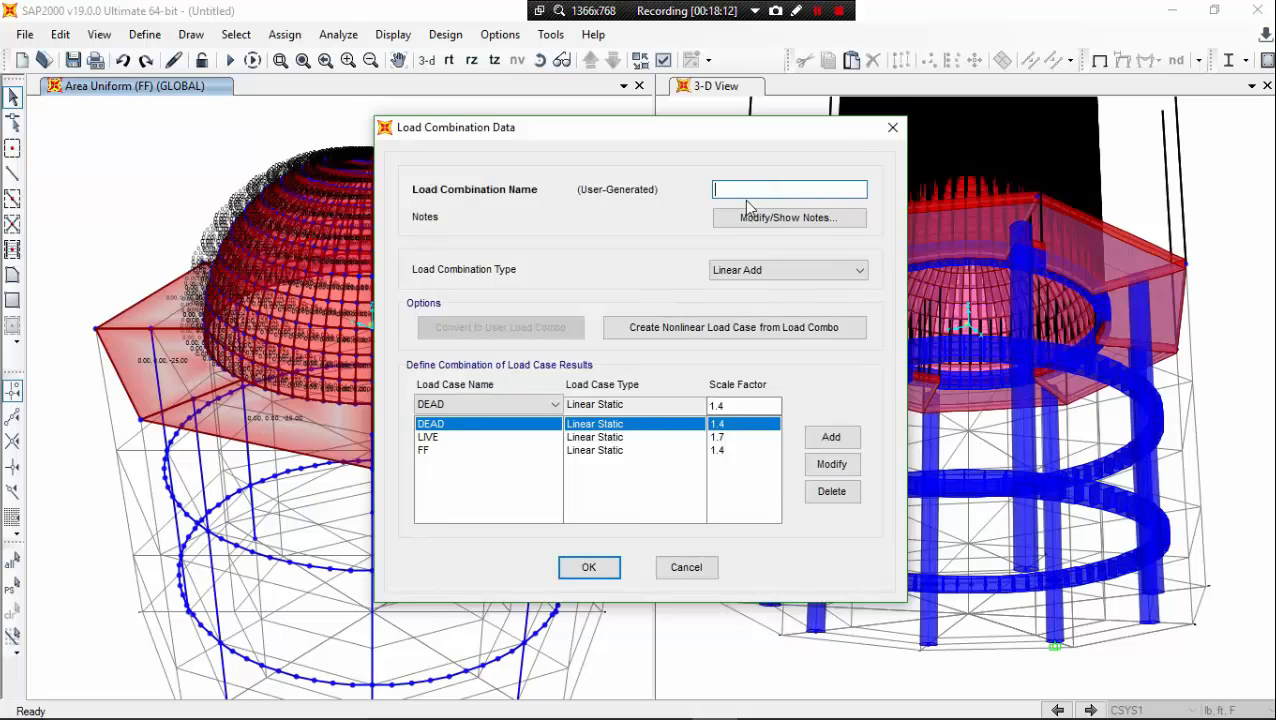
text(UDLL)
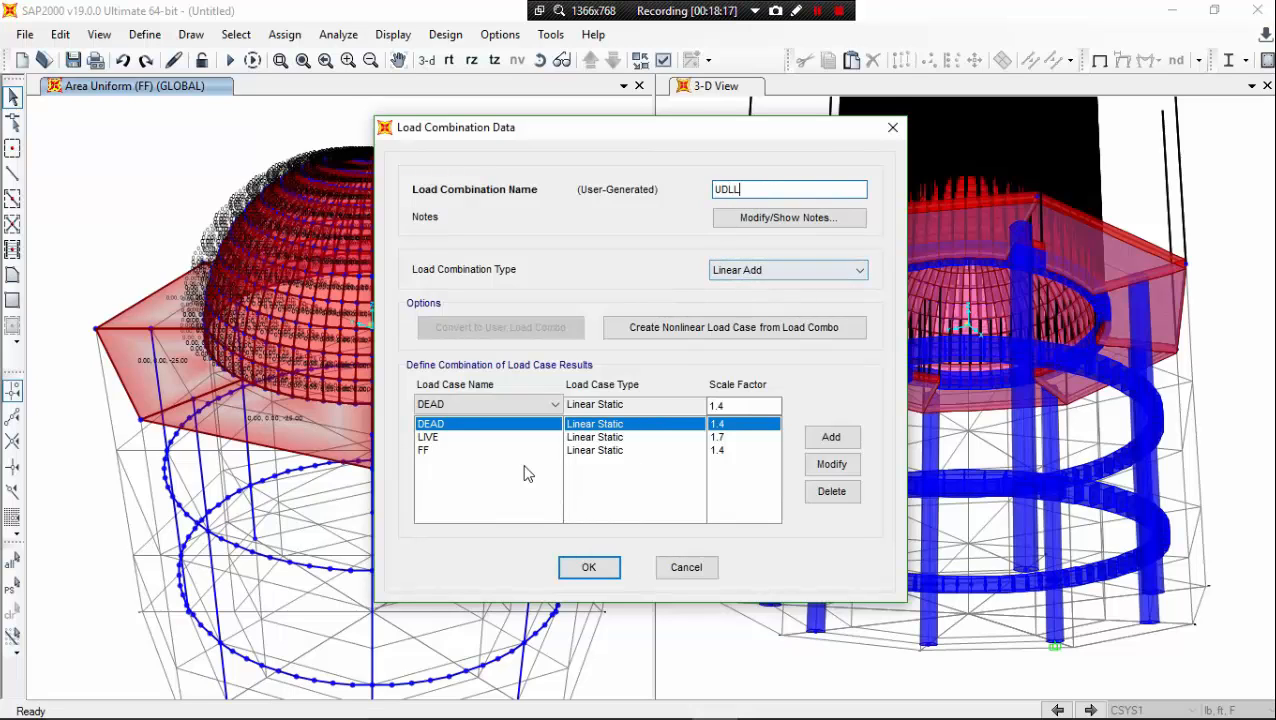
Step: Set the scale factors of the FF and LIVE load cases in UDLL to 1
click(491, 451)
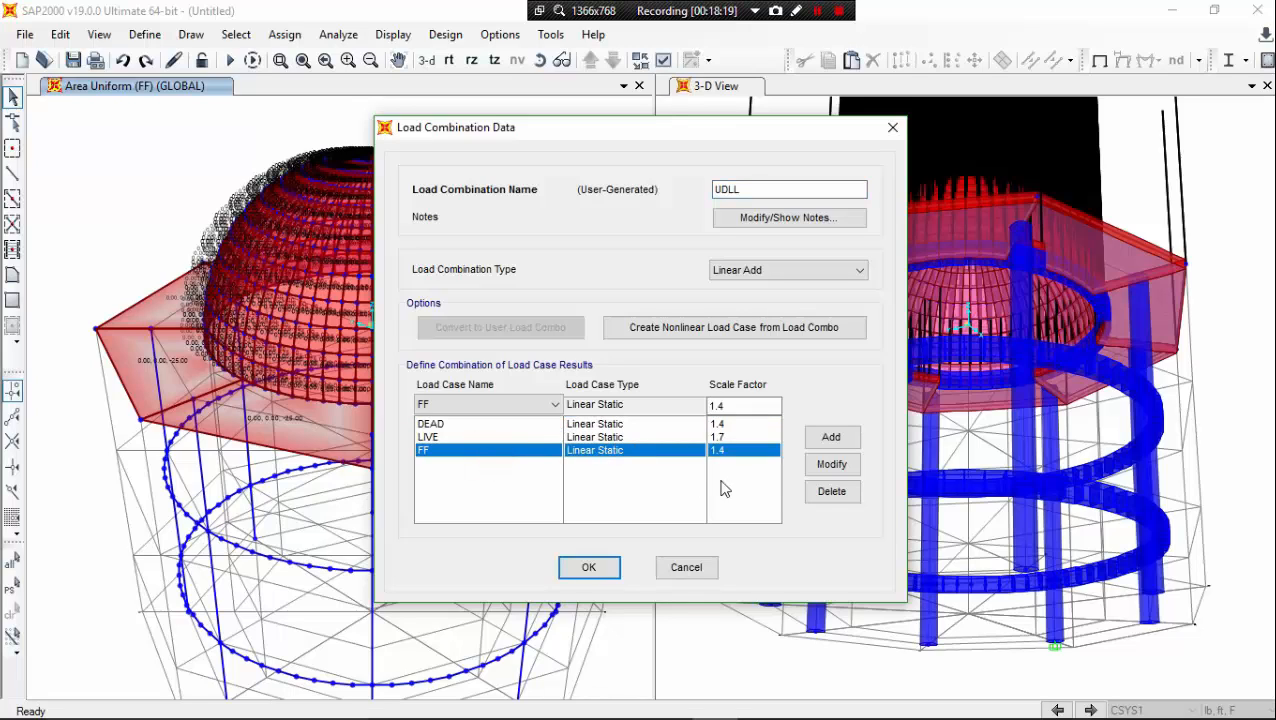
click(831, 464)
click(729, 406)
click(831, 464)
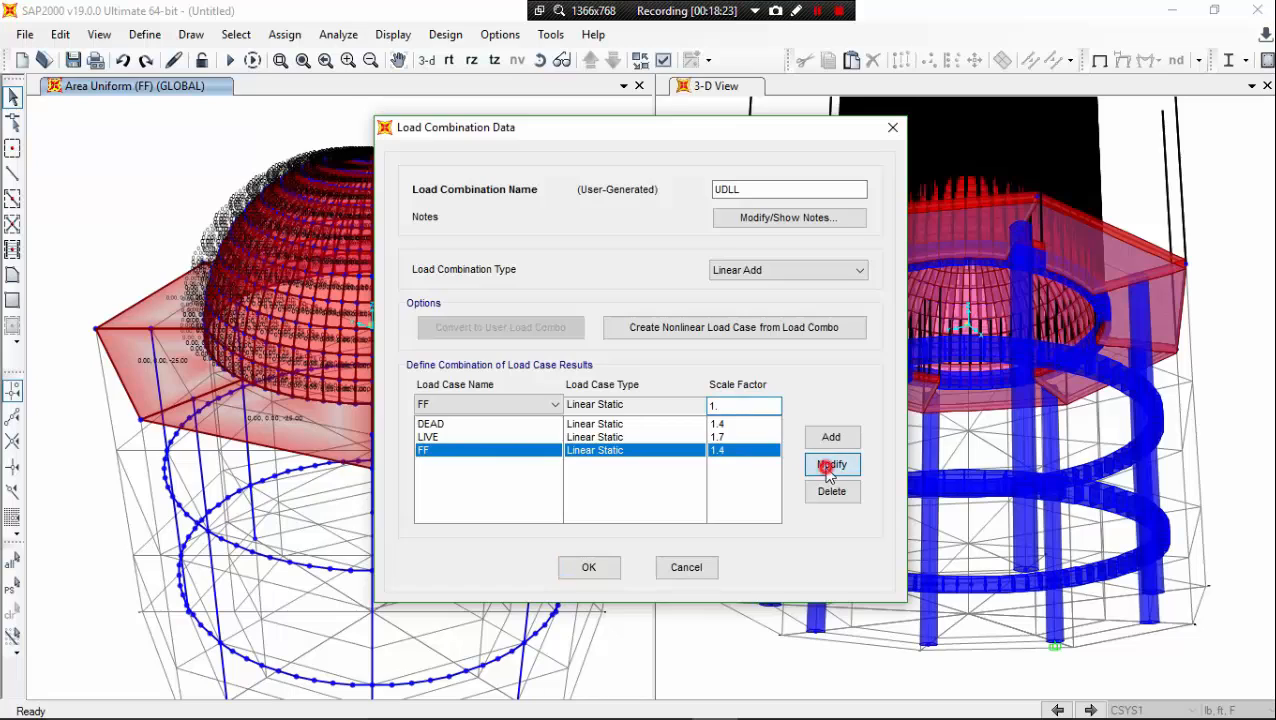
click(729, 440)
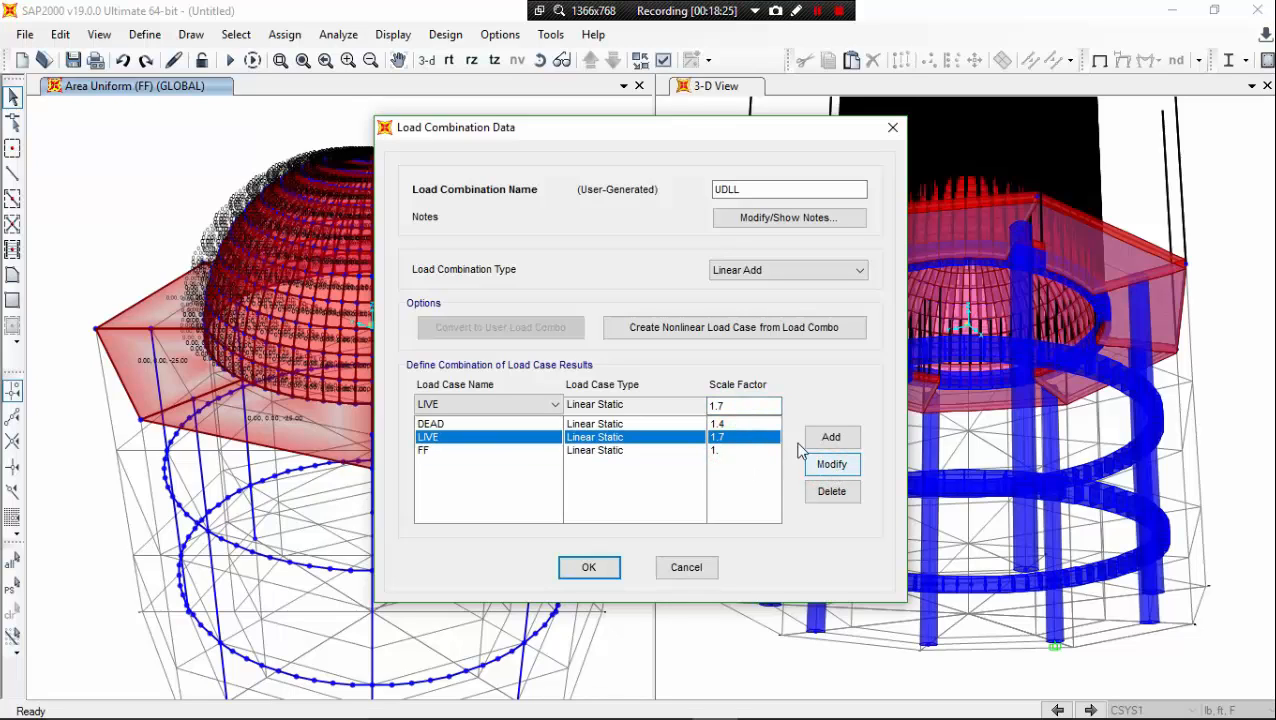
click(722, 405)
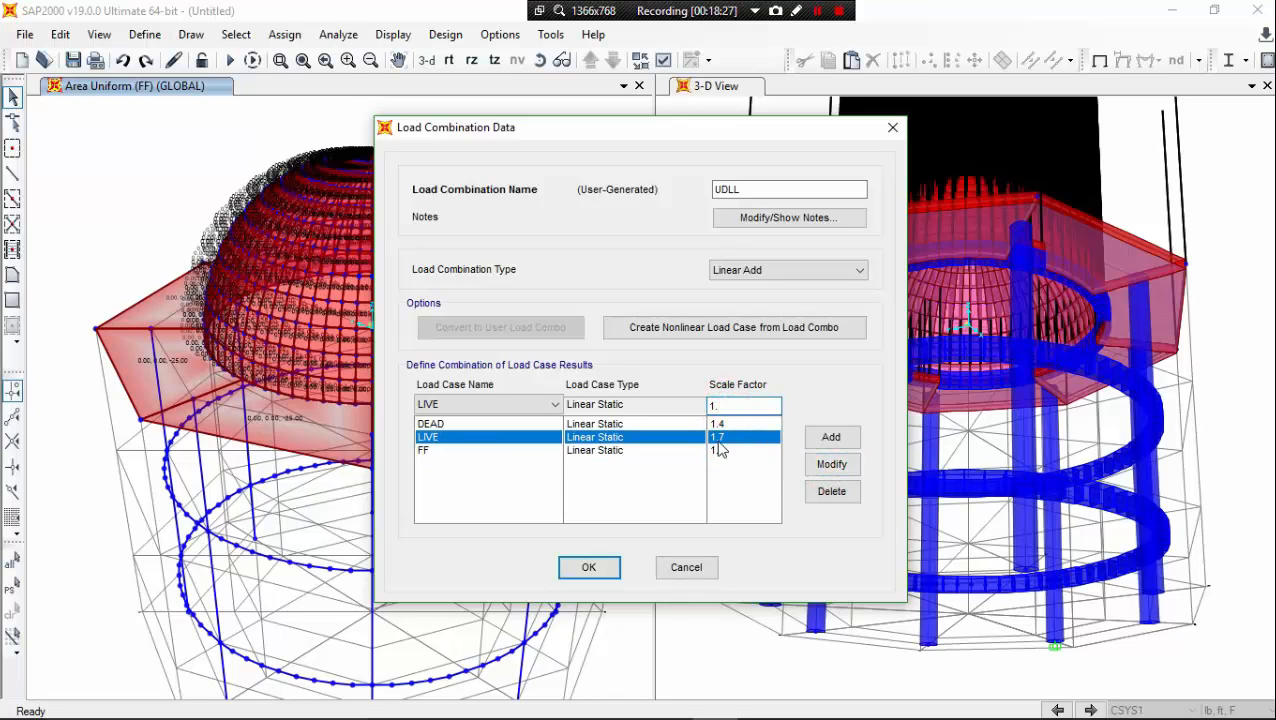
click(831, 464)
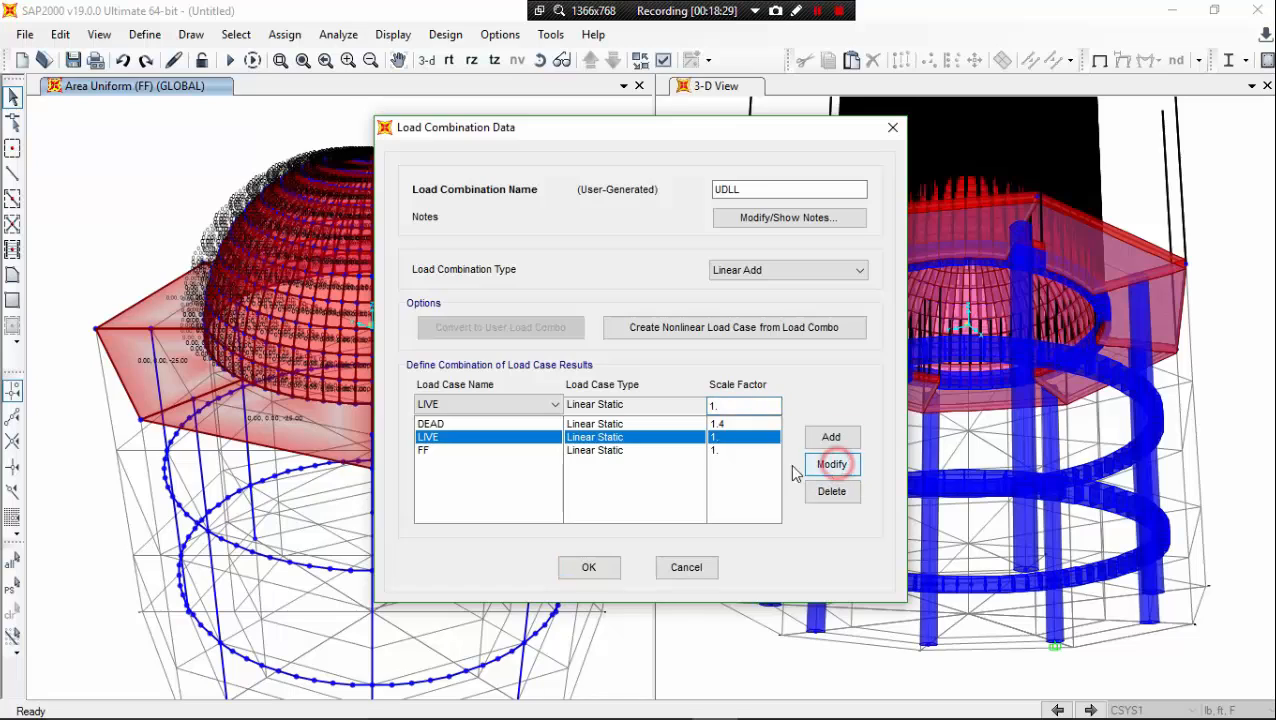
Step: Set the DEAD scale factor in UDLL to 1.1 and accept the load combination definitions
click(720, 428)
click(740, 406)
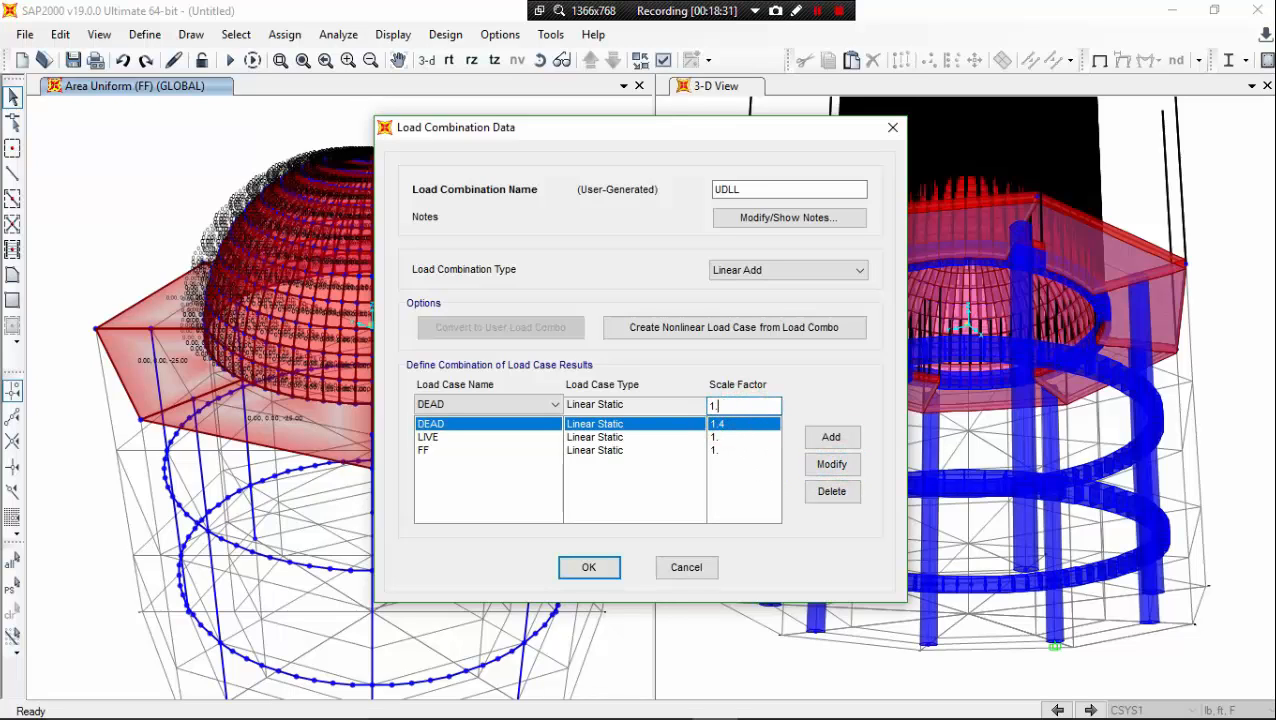
click(832, 464)
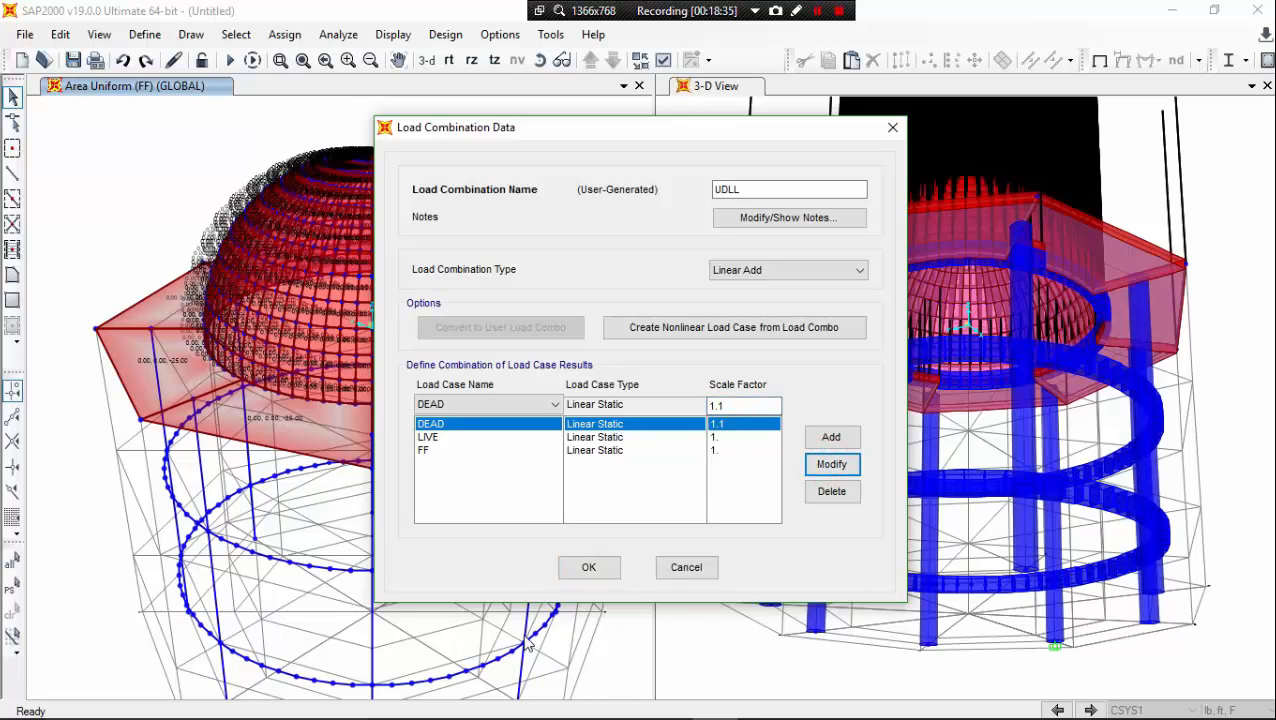
click(589, 566)
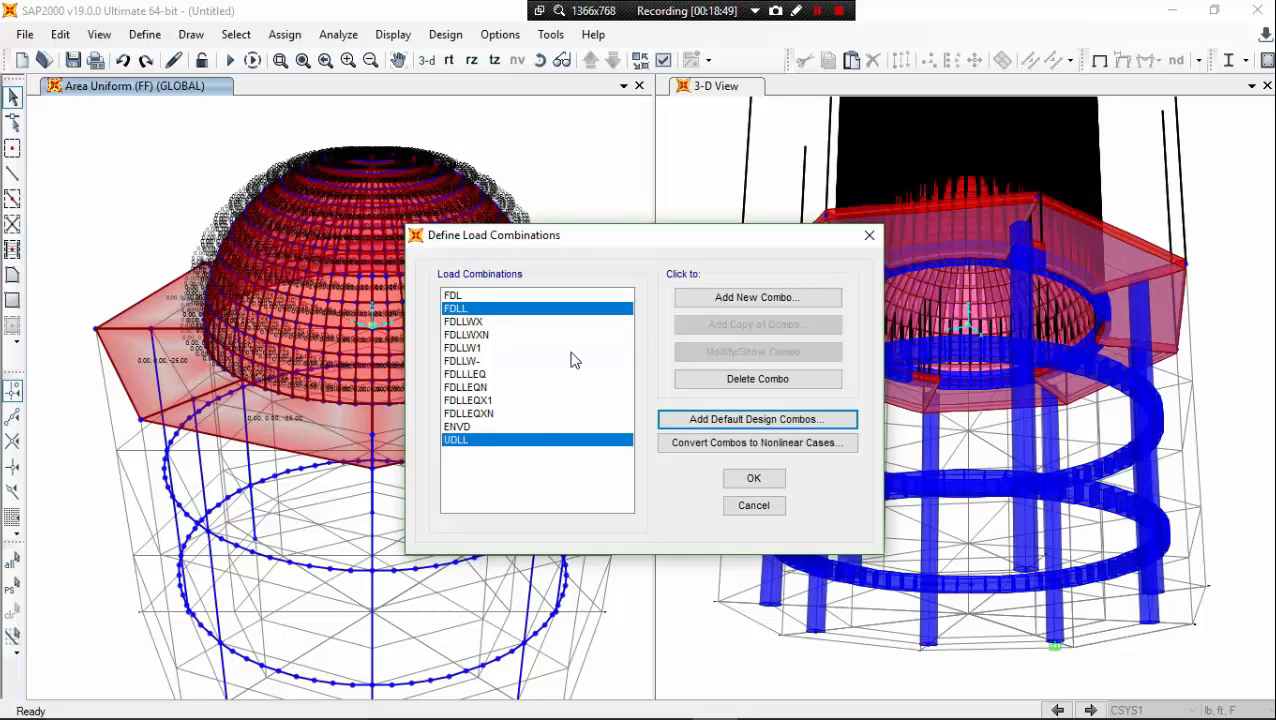
drag(567, 236, 631, 229)
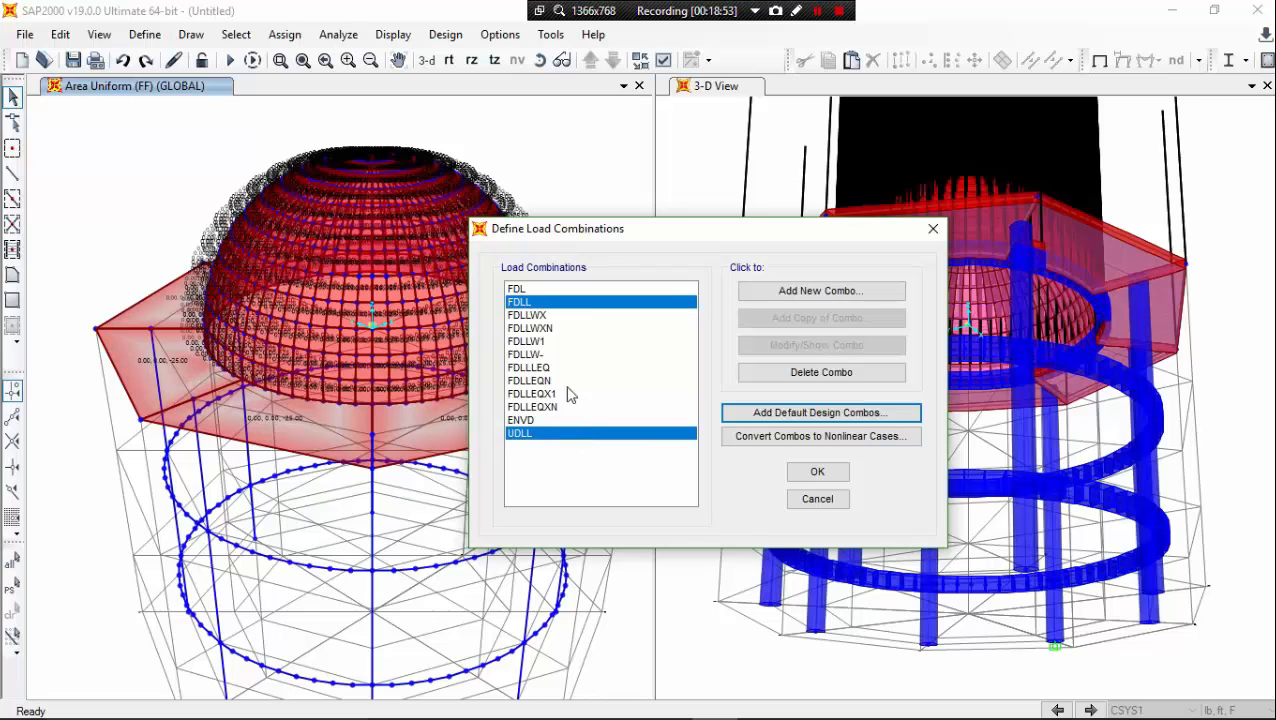
click(818, 472)
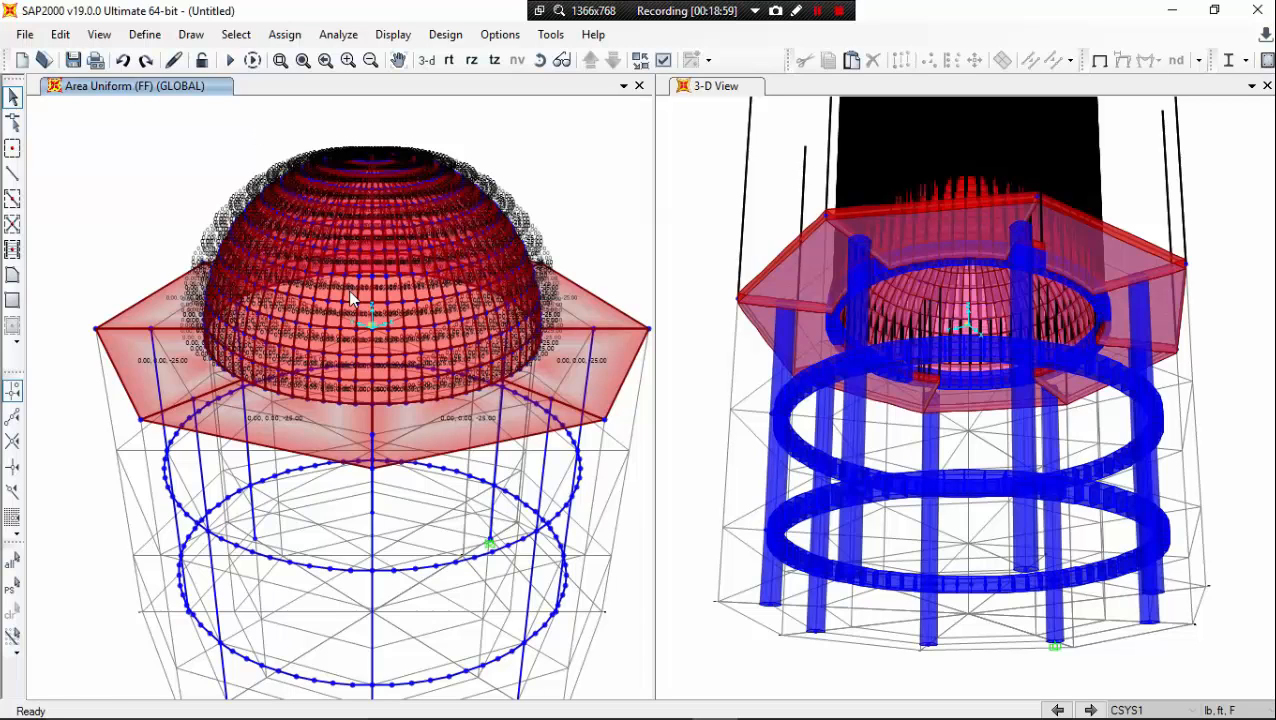
Step: Select four adjacent slab panels of the octagonal ring around the dome base in the area load view
scroll(350, 298, up, 2)
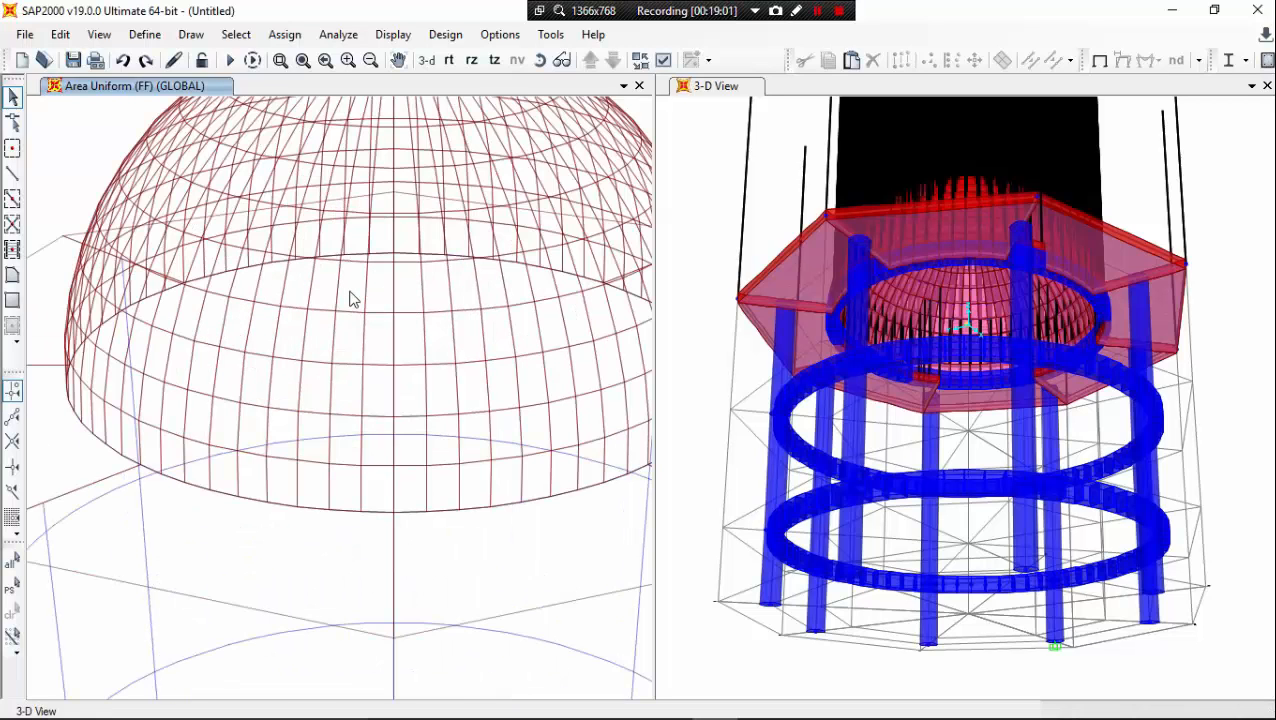
scroll(280, 305, up, 1)
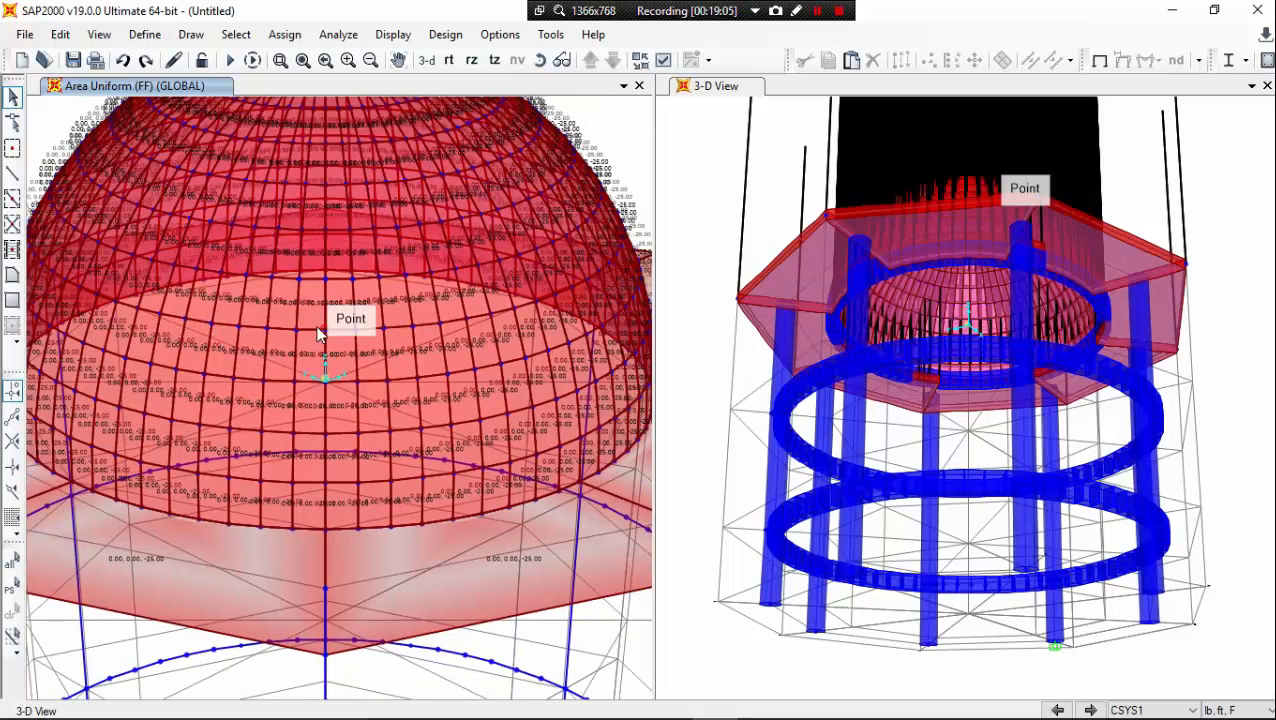
scroll(318, 328, down, 3)
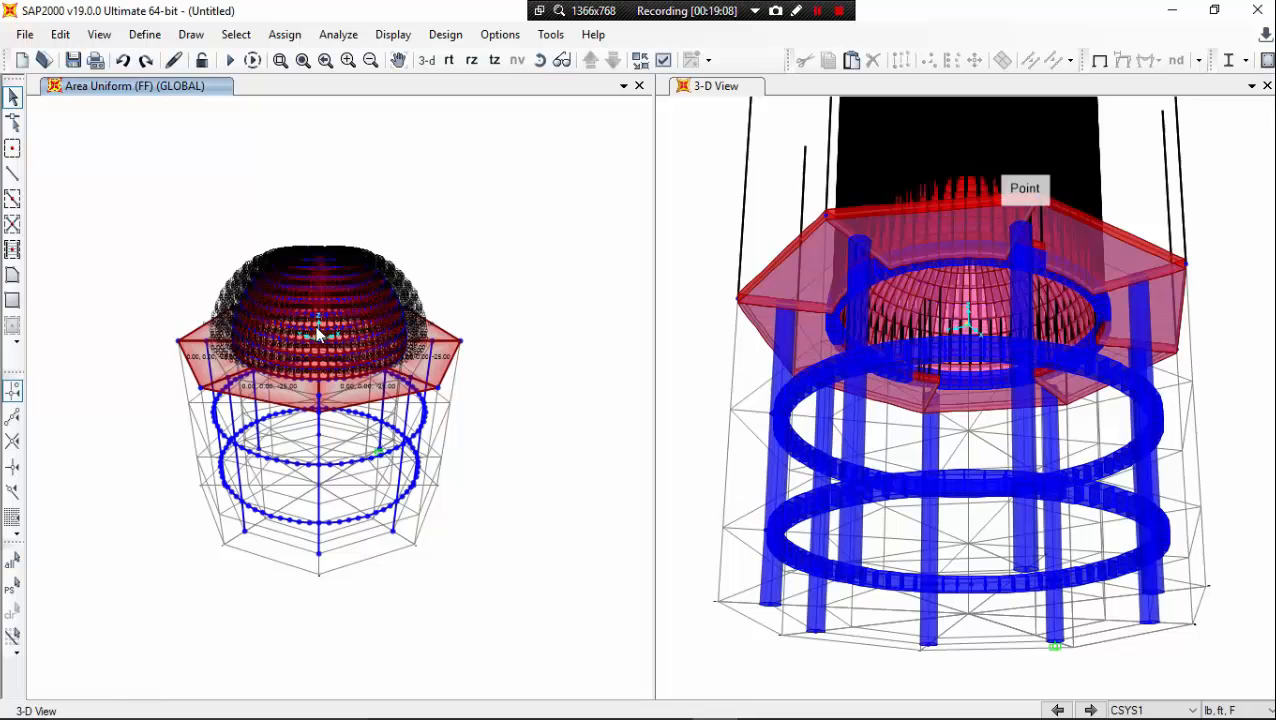
click(349, 400)
scroll(347, 398, up, 5)
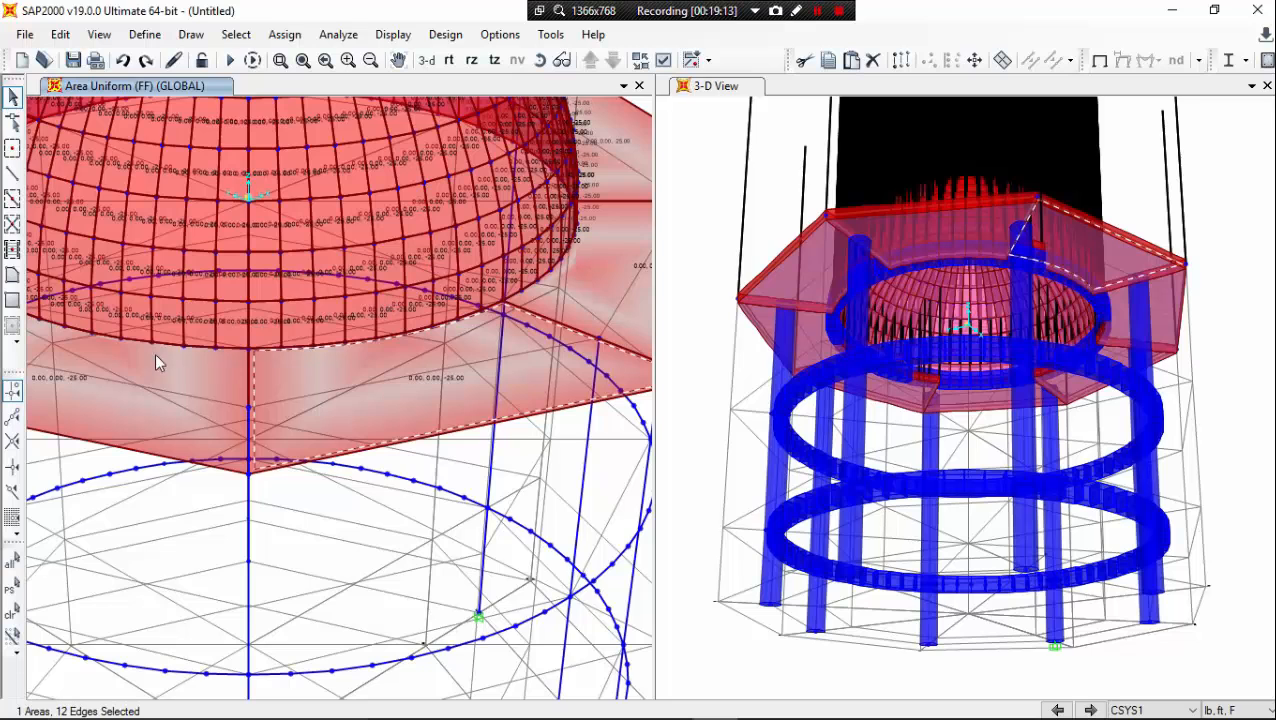
click(155, 376)
scroll(265, 348, down, 3)
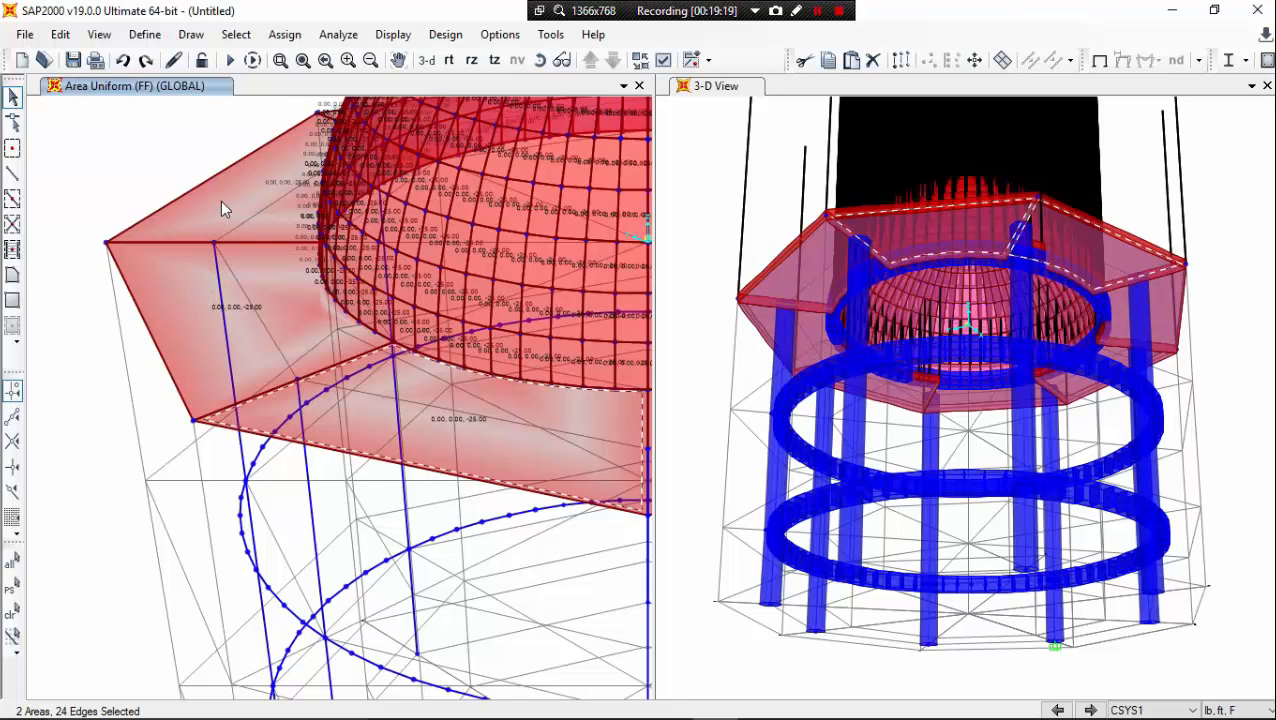
click(221, 201)
click(200, 326)
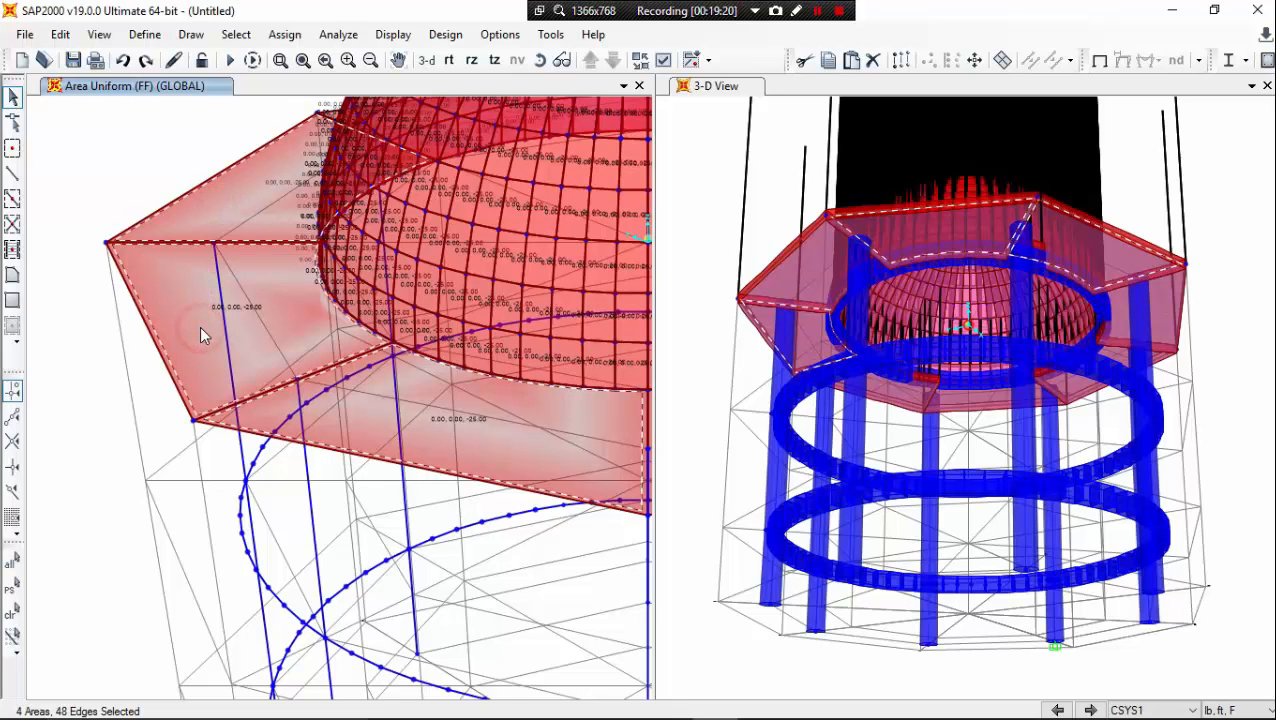
Step: Add two more neighbouring slab panels of the octagonal ring to the selection
middle_drag(383, 343, 3, 289)
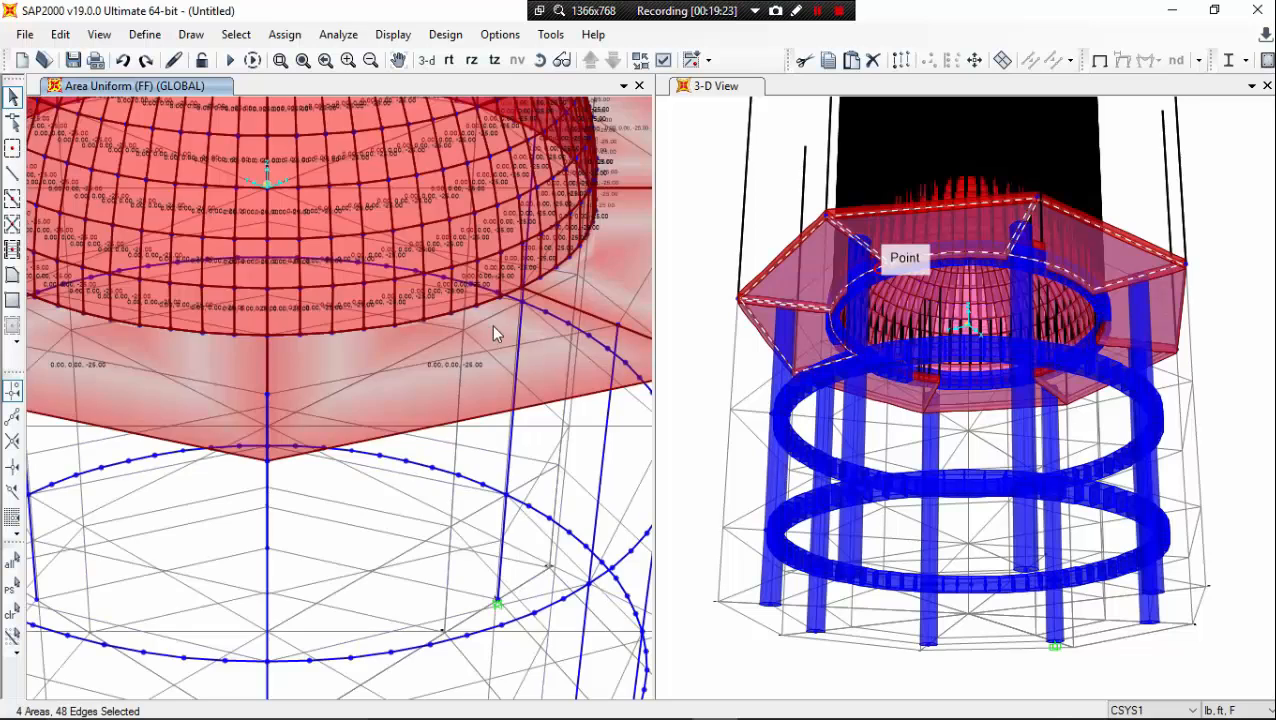
middle_drag(331, 399, 174, 434)
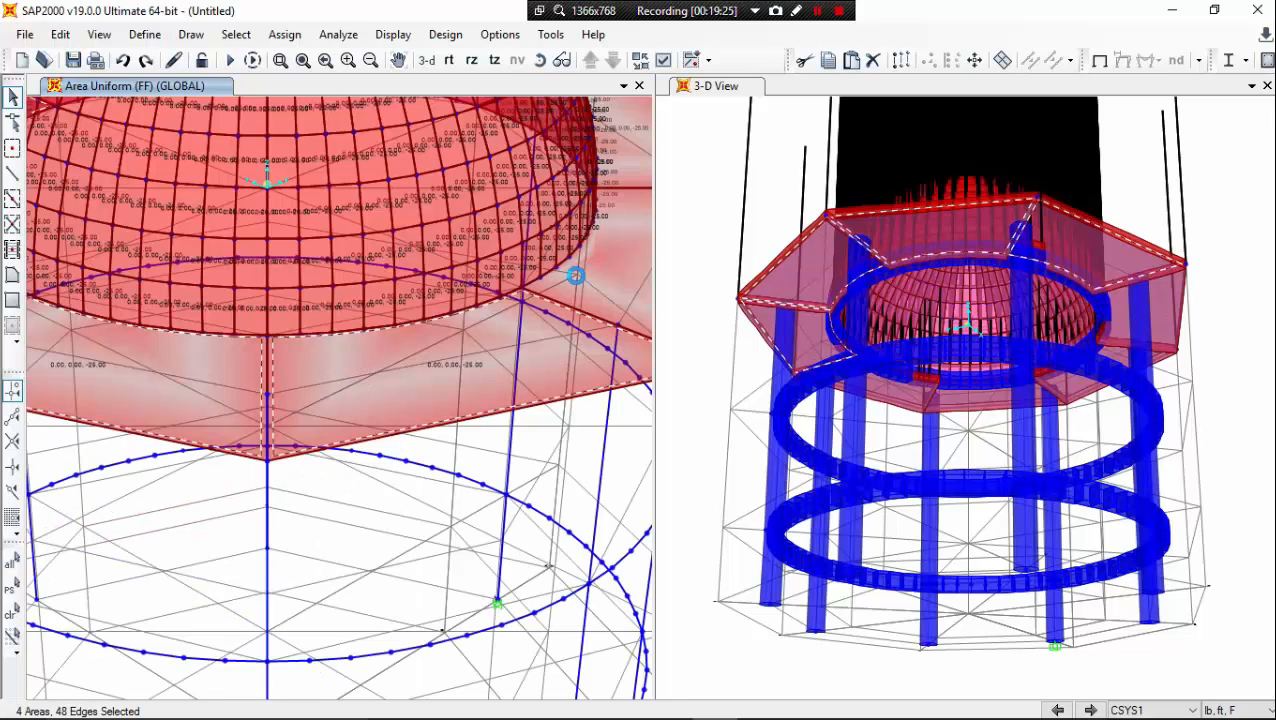
click(593, 274)
click(398, 320)
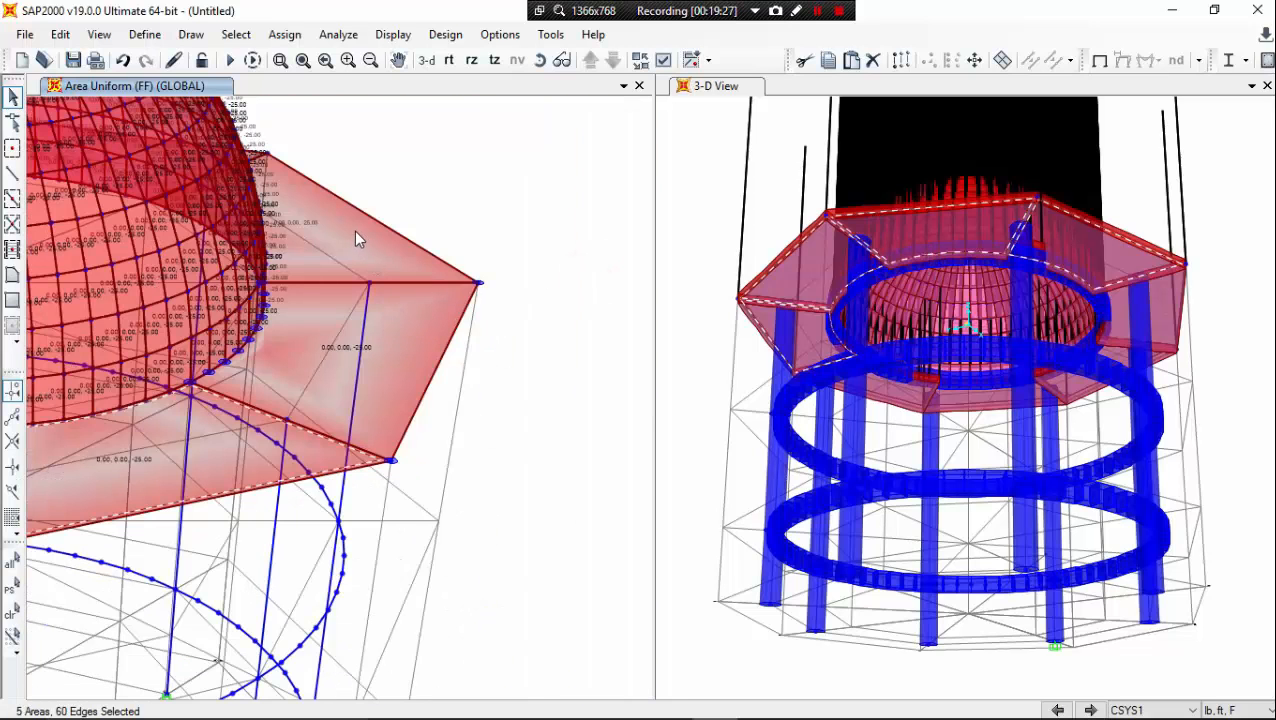
click(336, 249)
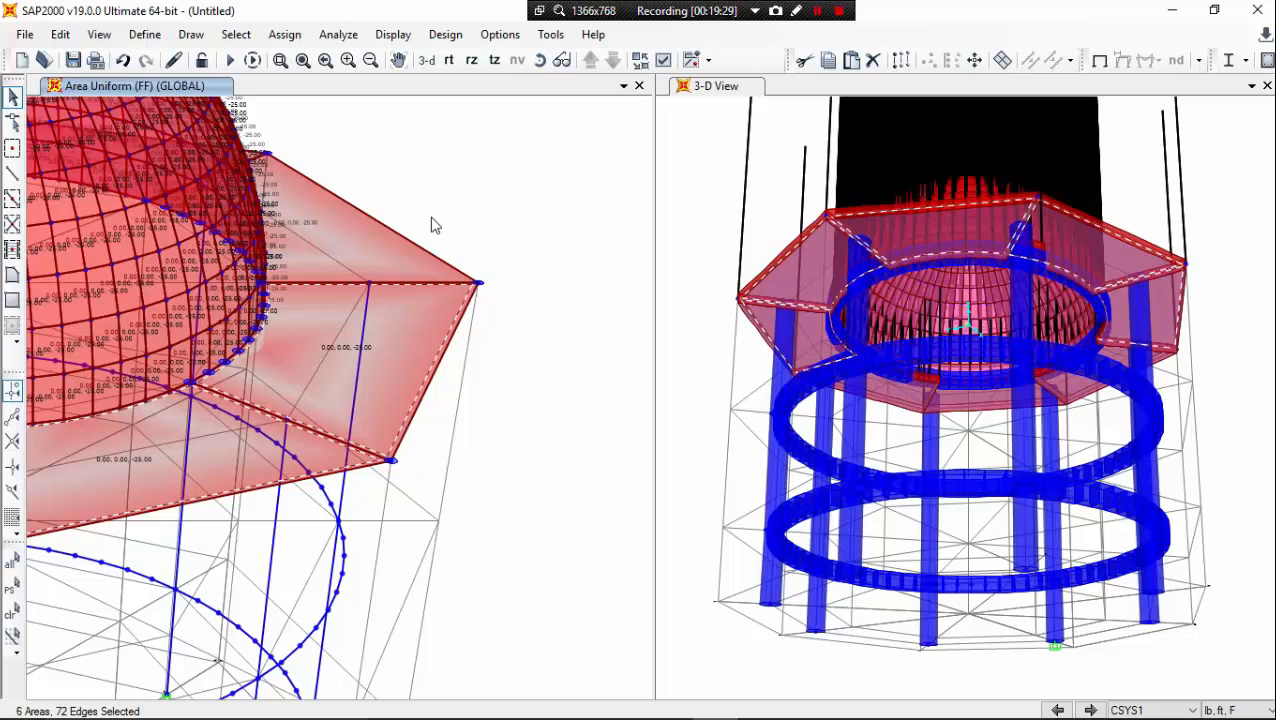
click(342, 242)
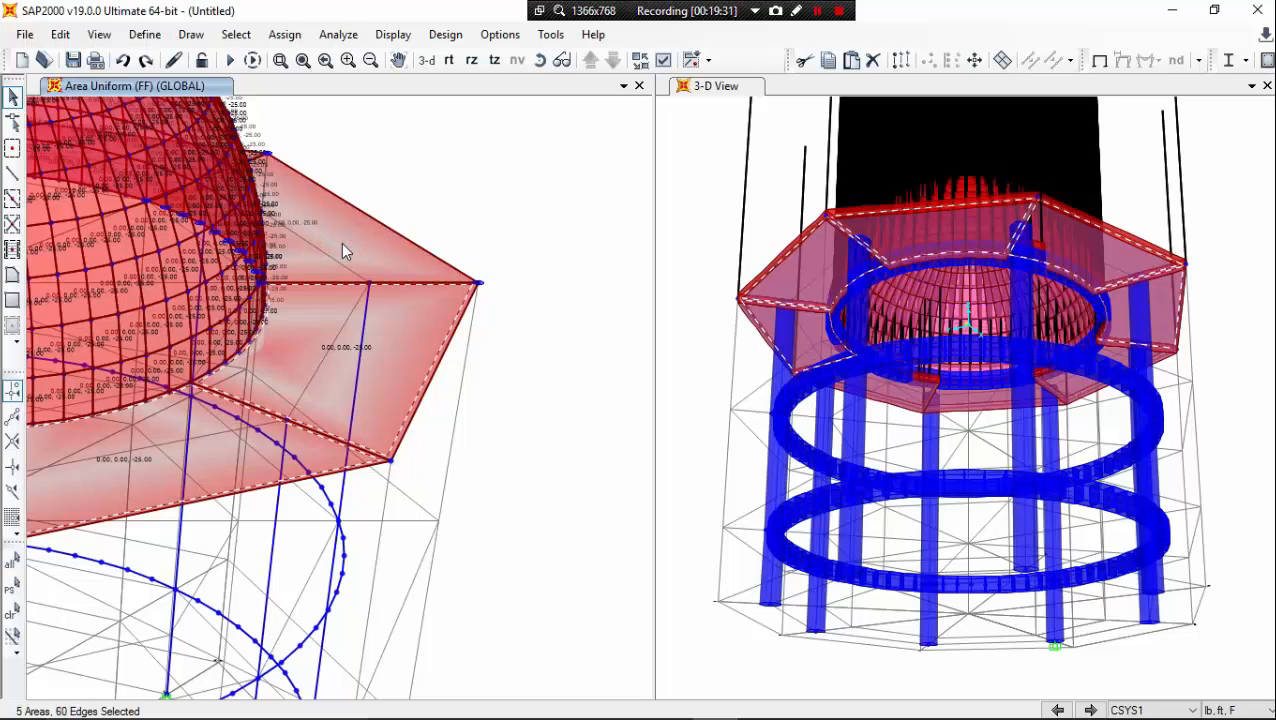
click(346, 244)
click(474, 184)
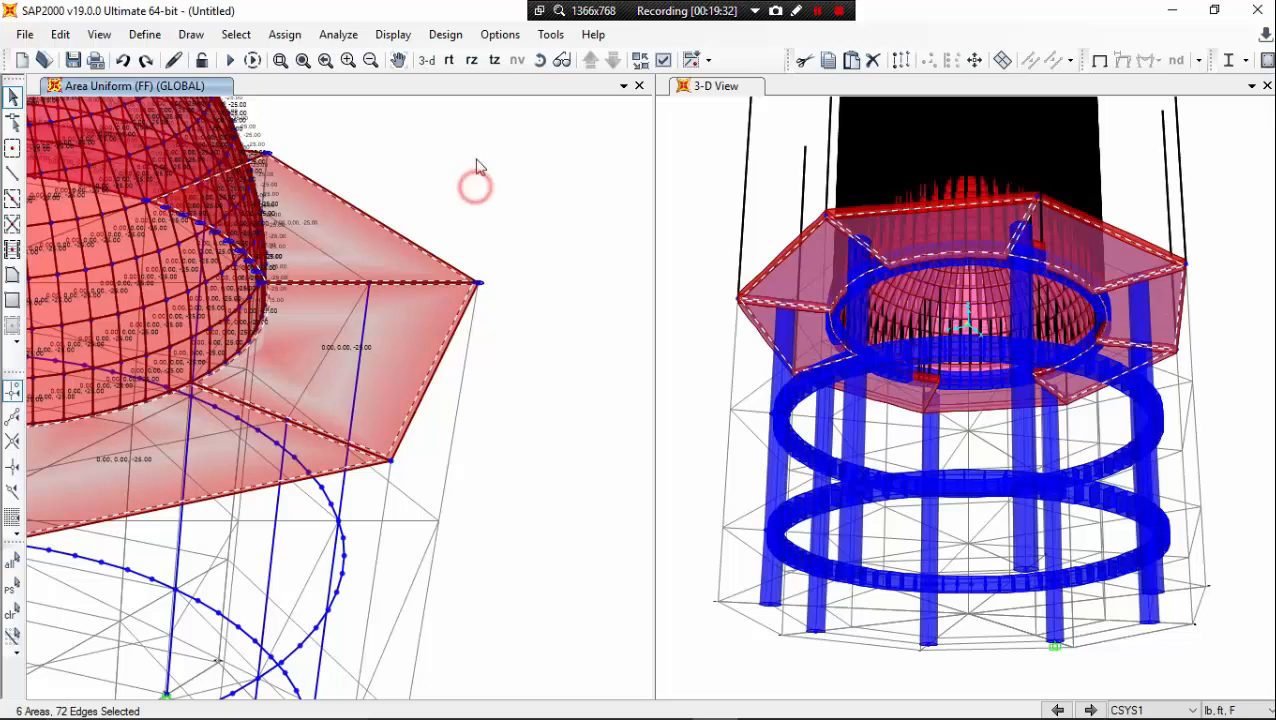
Step: Rotate the model to look from above and add the last two octagonal slab panels to the selection
click(541, 58)
mouse_move(407, 235)
mouse_down()
mouse_move(390, 295)
mouse_move(202, 413)
mouse_up()
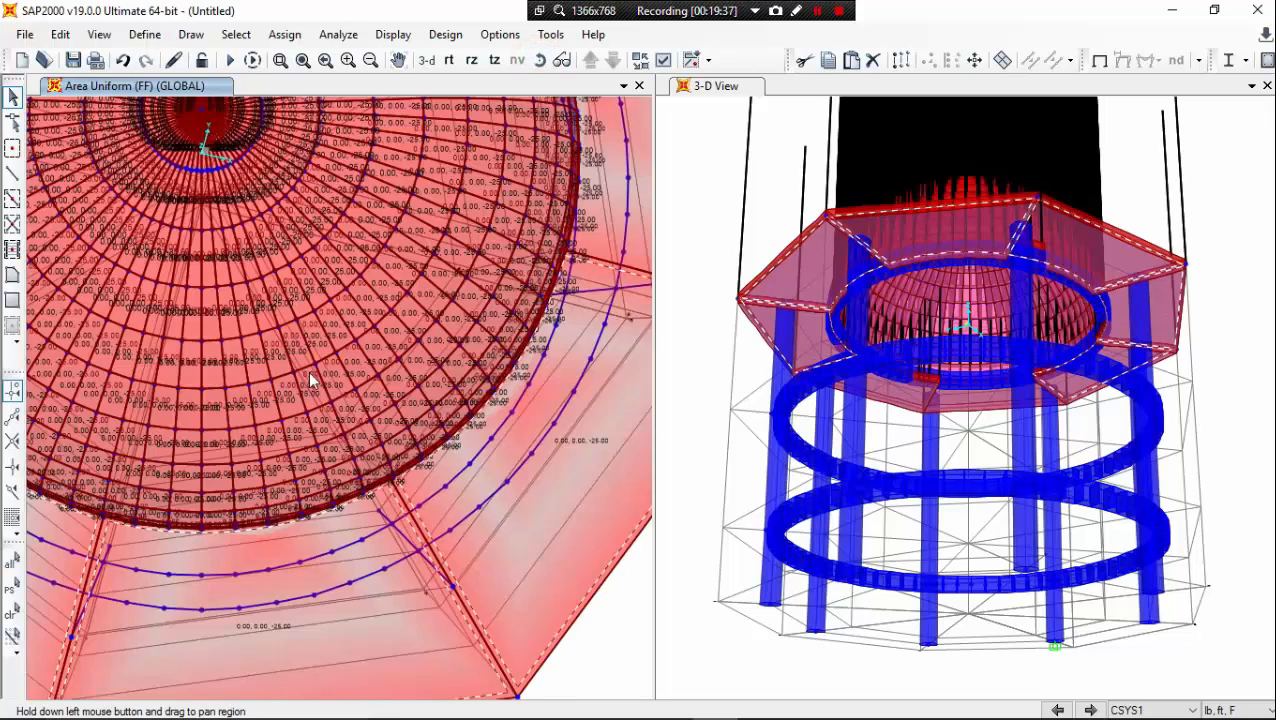
scroll(321, 373, down, 8)
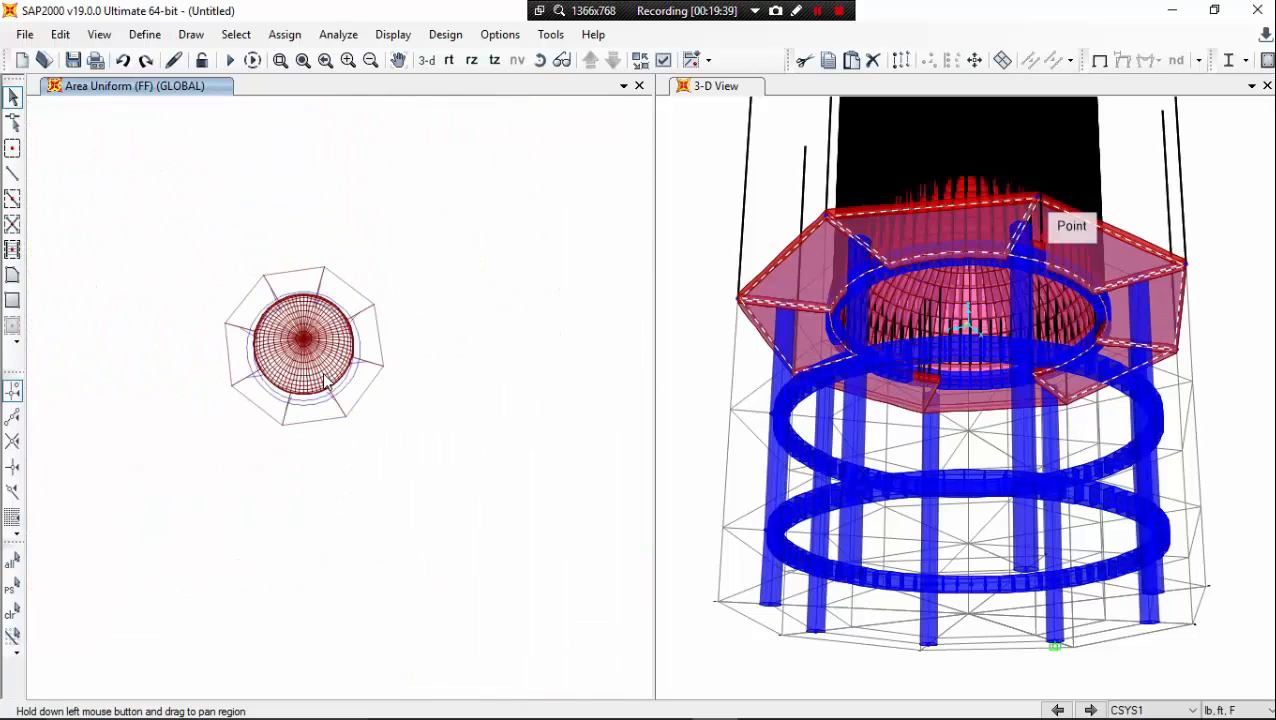
scroll(351, 336, up, 4)
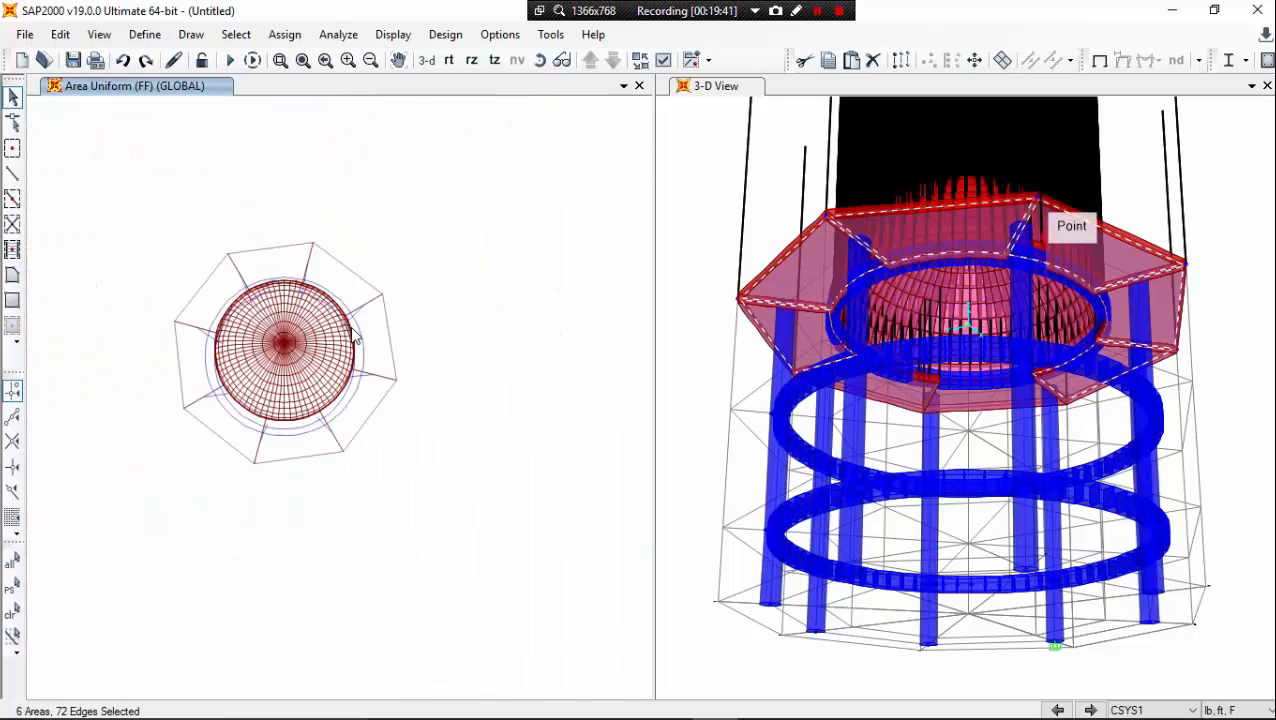
middle_drag(351, 330, 400, 329)
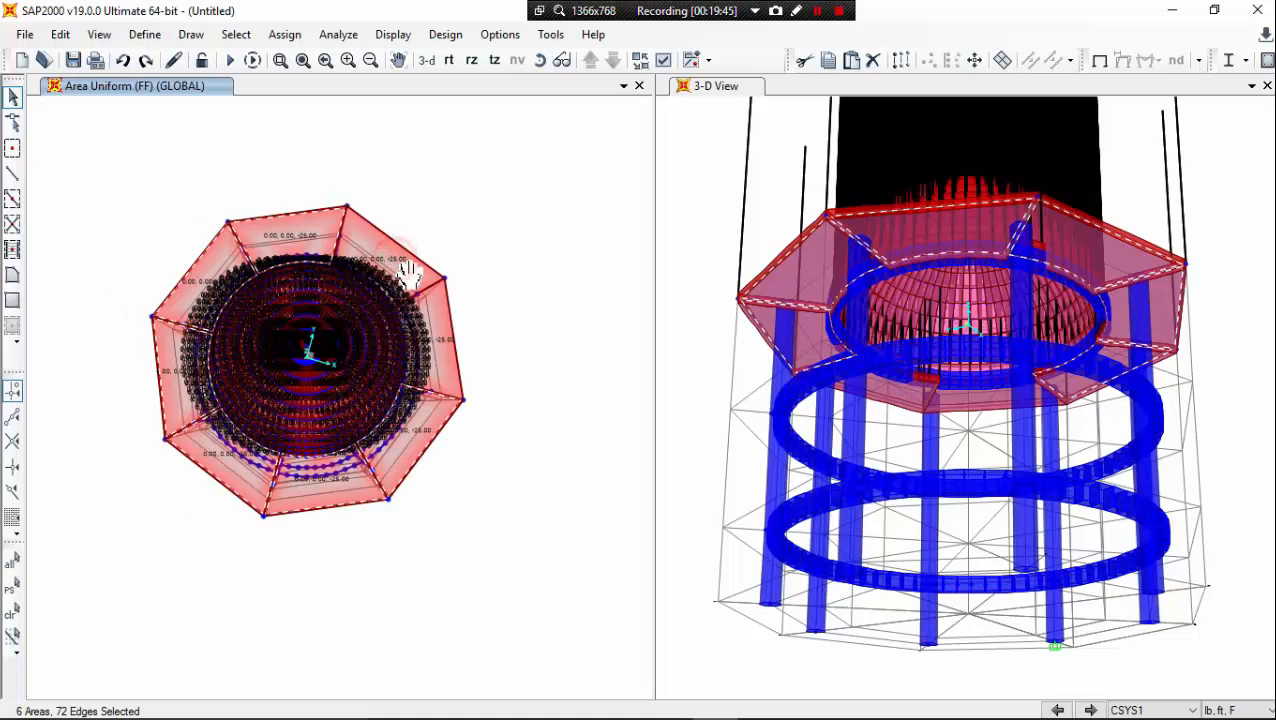
click(394, 262)
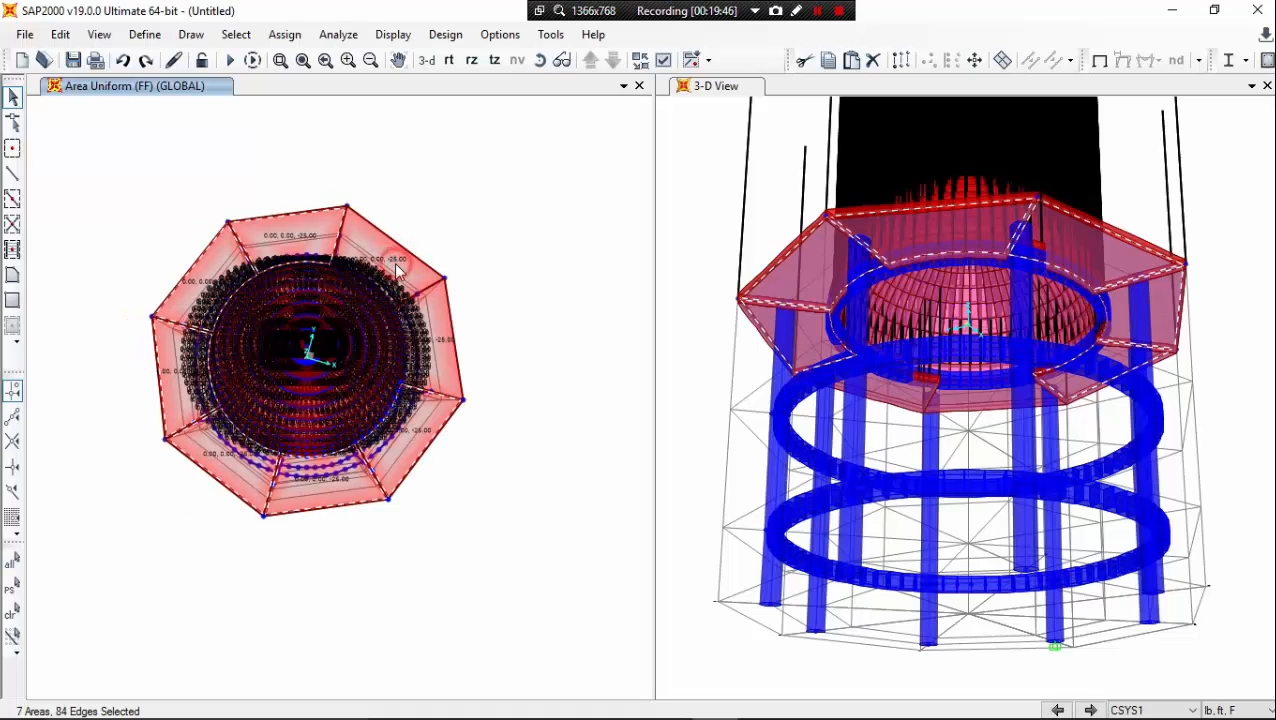
click(435, 325)
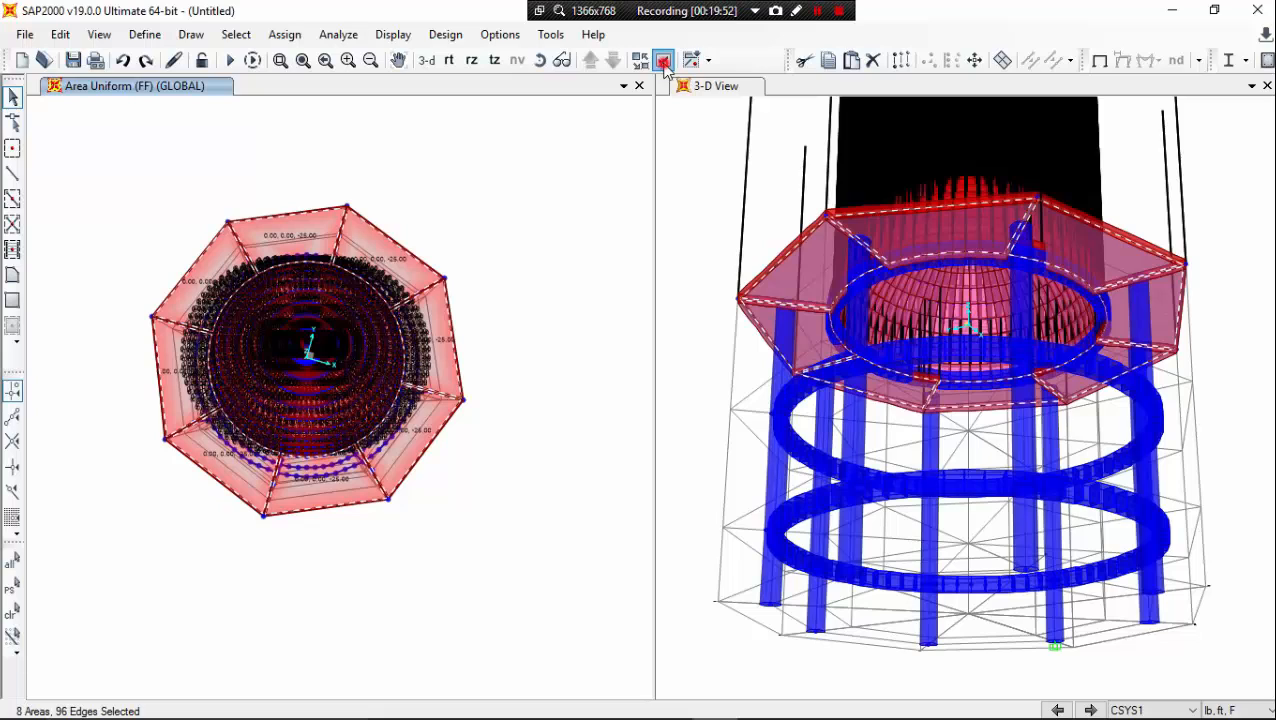
Step: Turn off Fill Objects in the display options of the area load view and apply the change
click(664, 61)
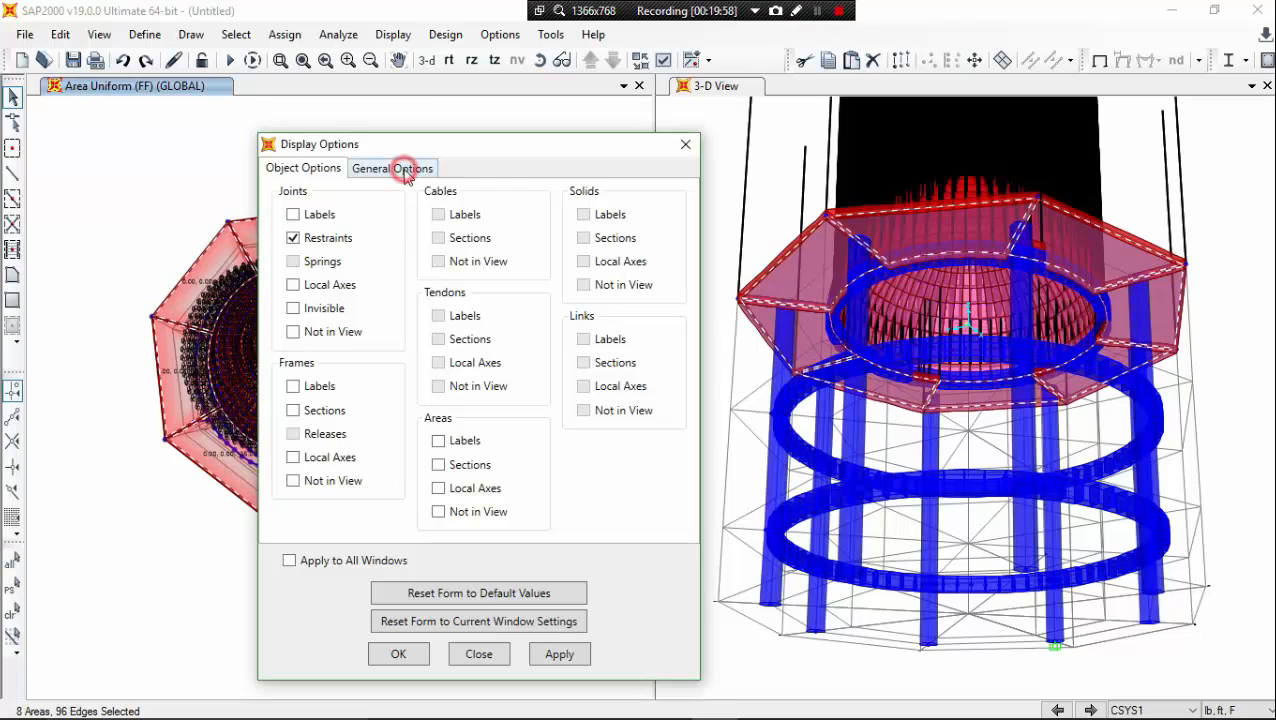
click(400, 168)
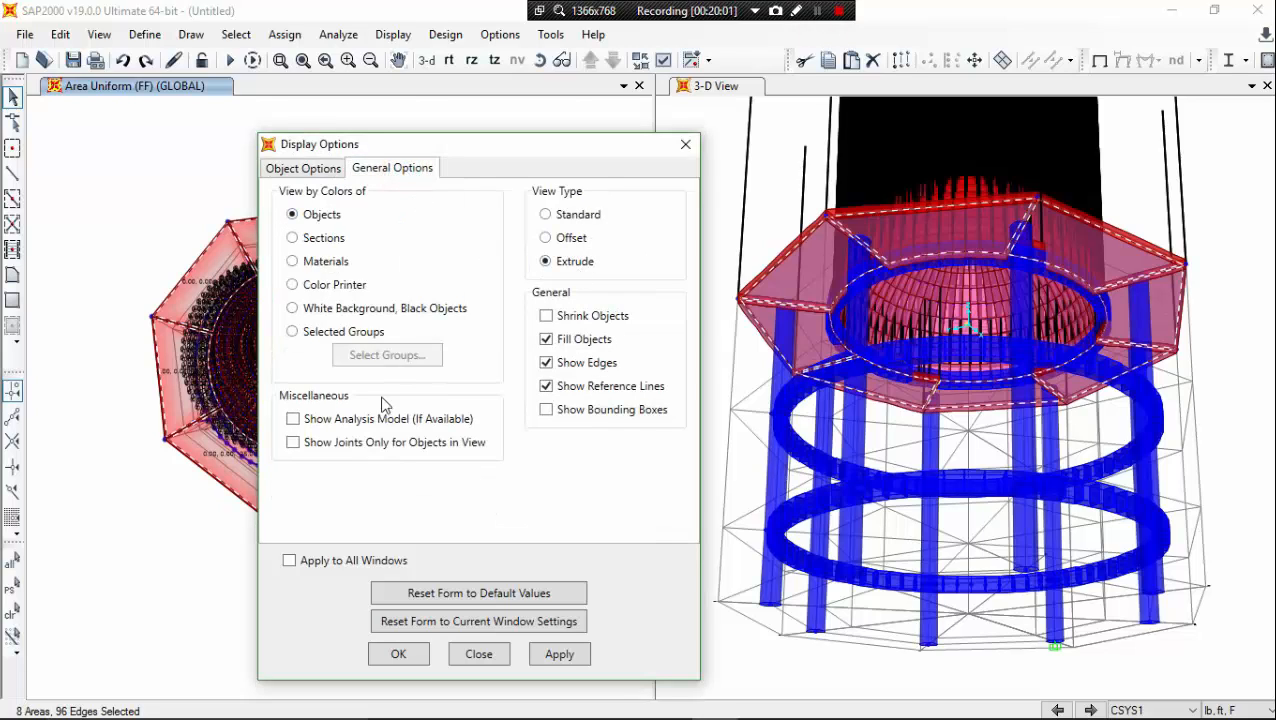
click(548, 340)
click(558, 655)
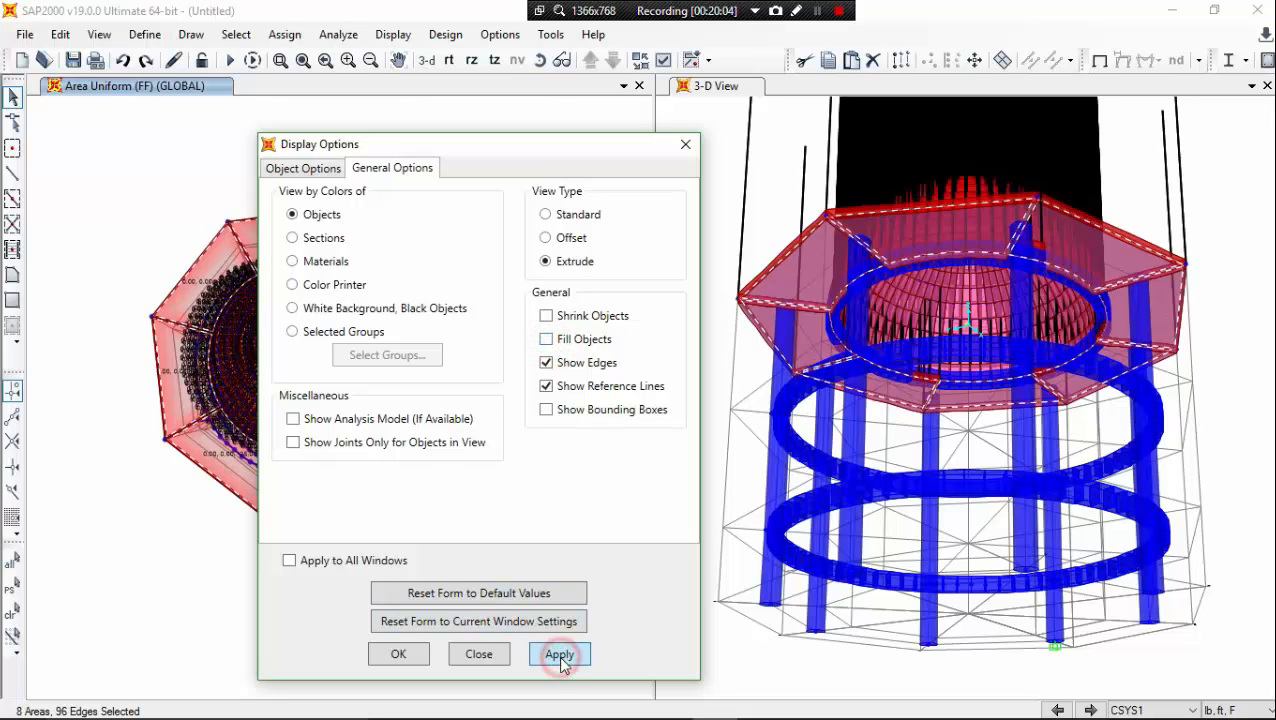
Step: Close the display options and switch the area load view to a plan view at the octagonal slab level
click(398, 655)
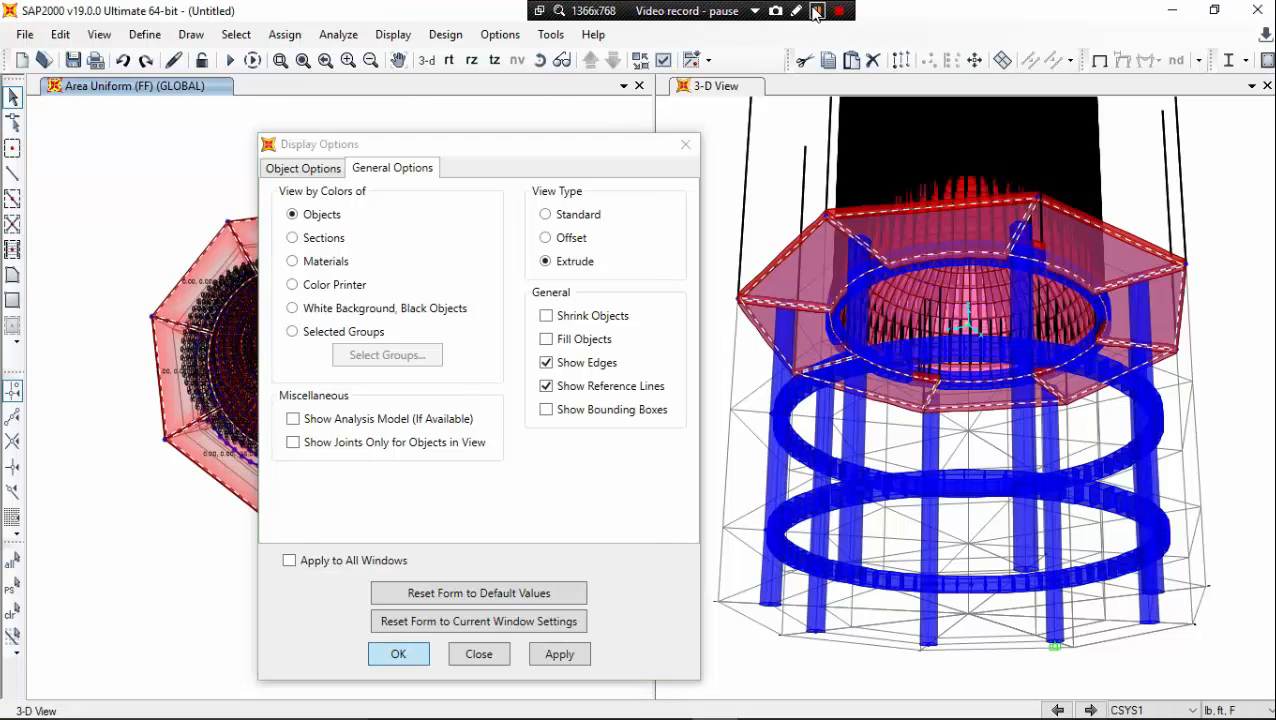
middle_drag(359, 328, 419, 295)
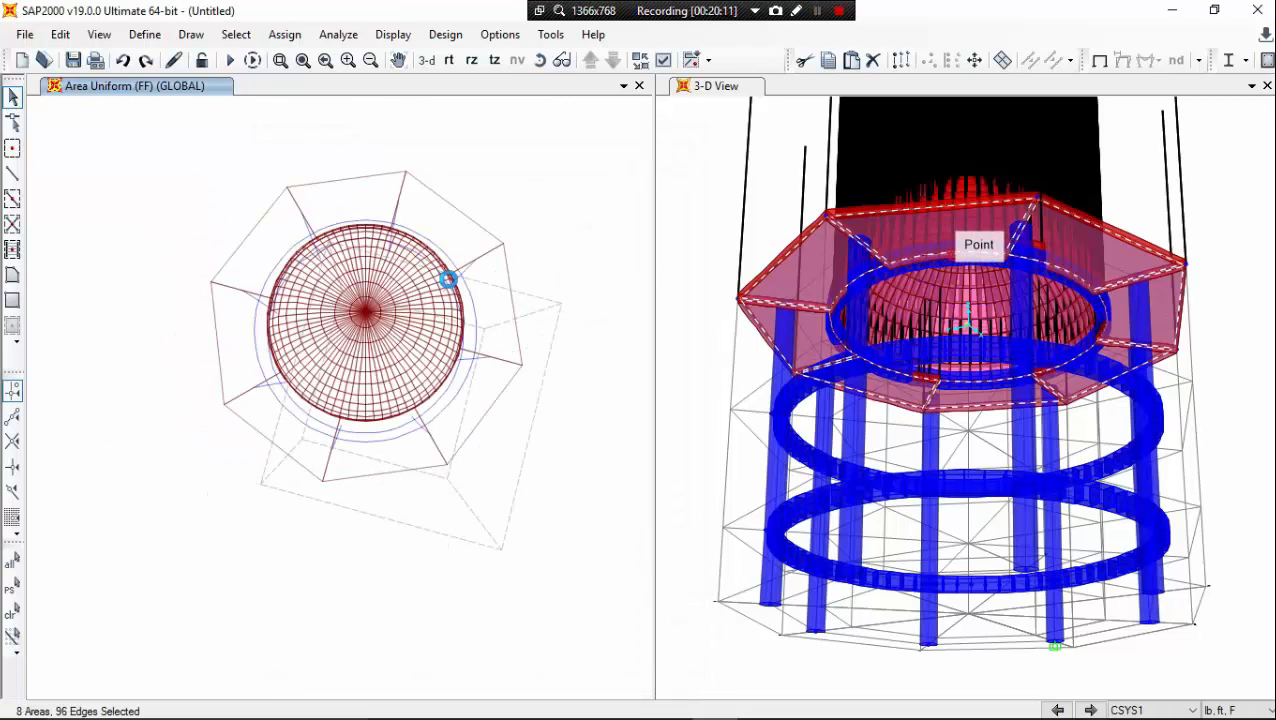
click(549, 223)
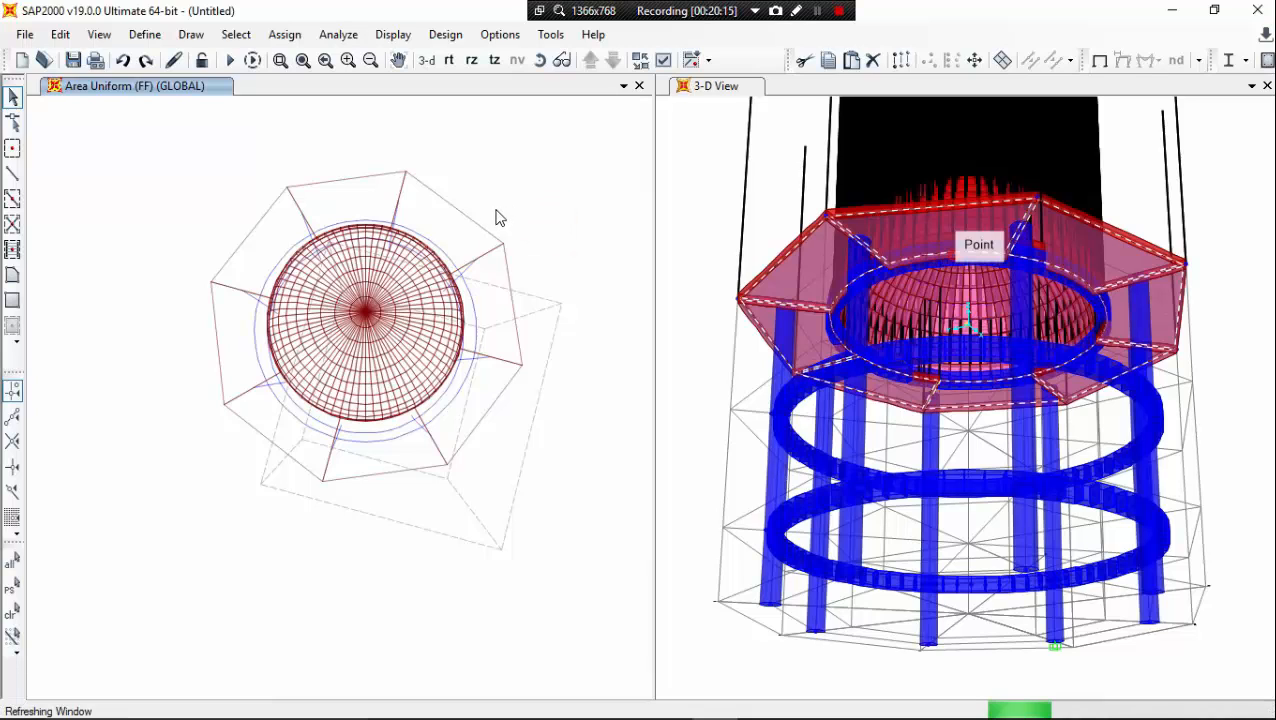
click(578, 224)
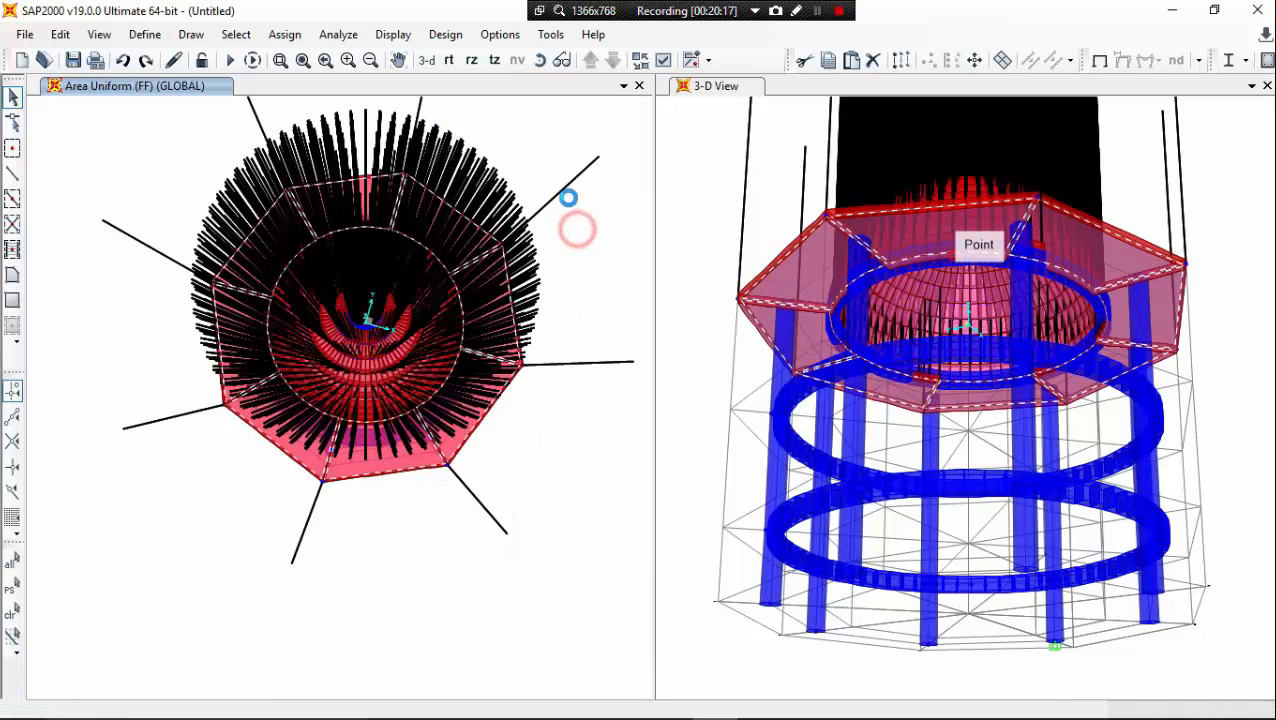
click(817, 14)
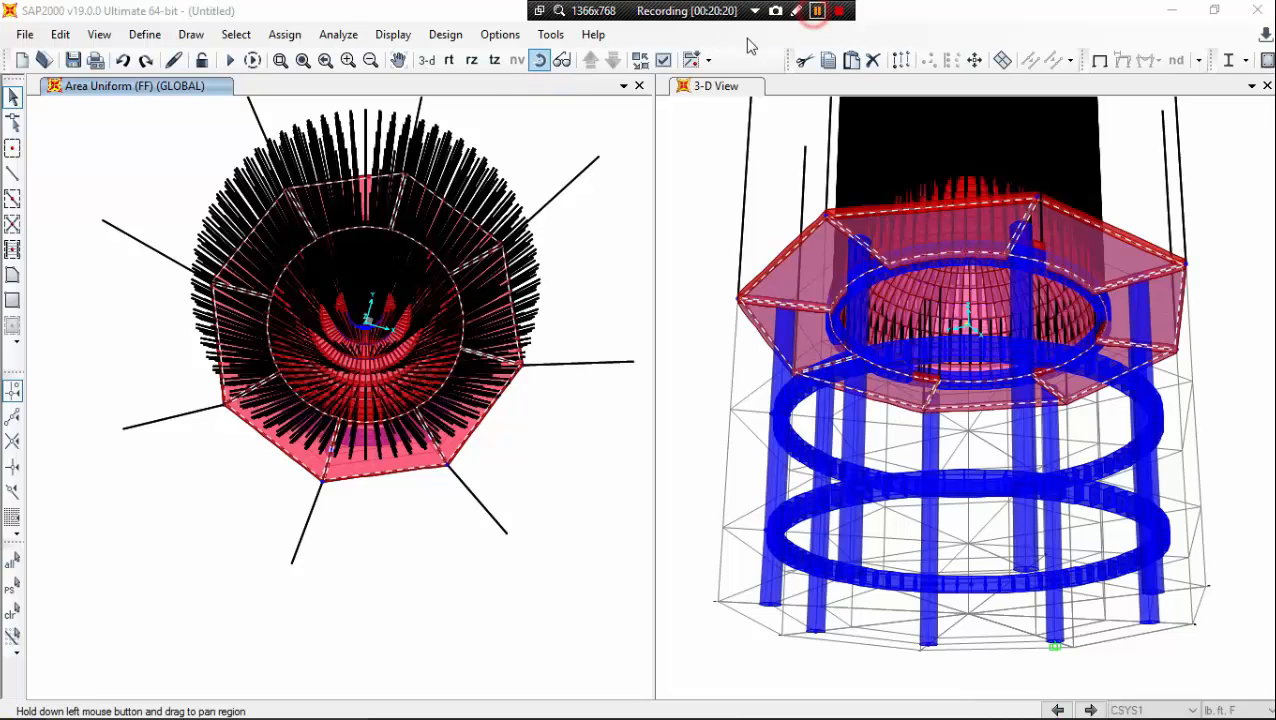
click(447, 60)
click(447, 60)
click(526, 107)
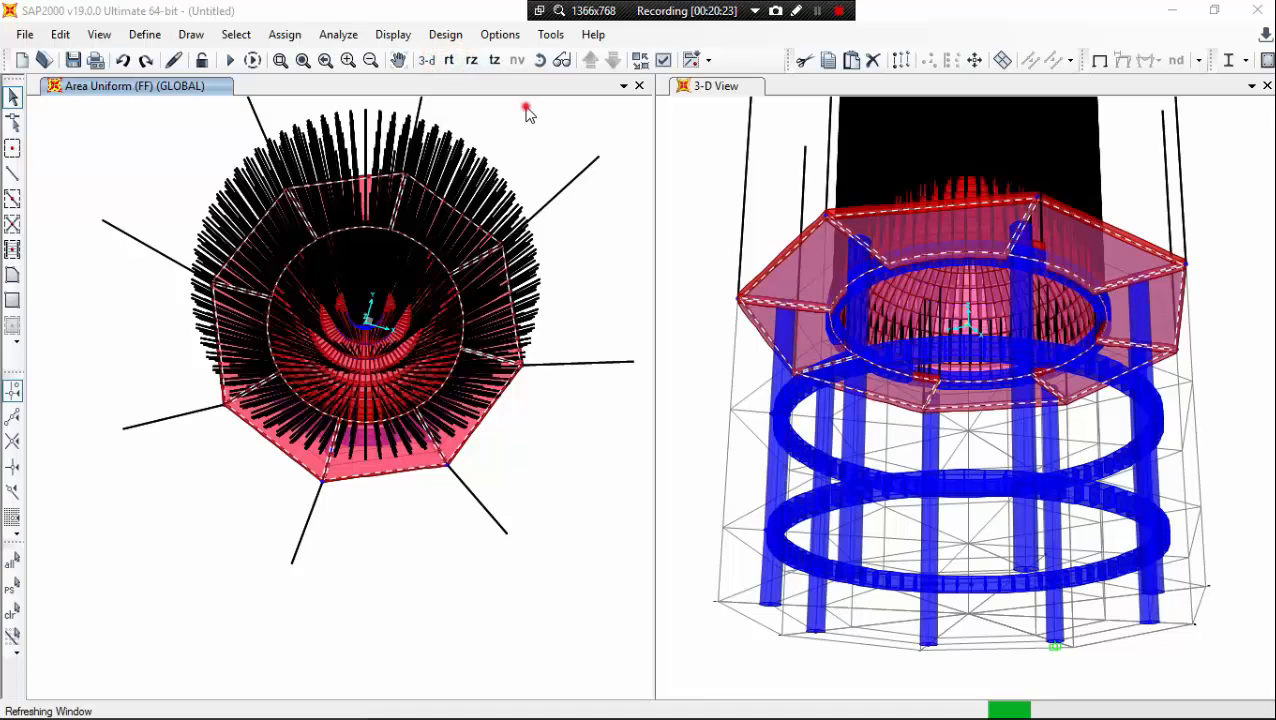
click(449, 64)
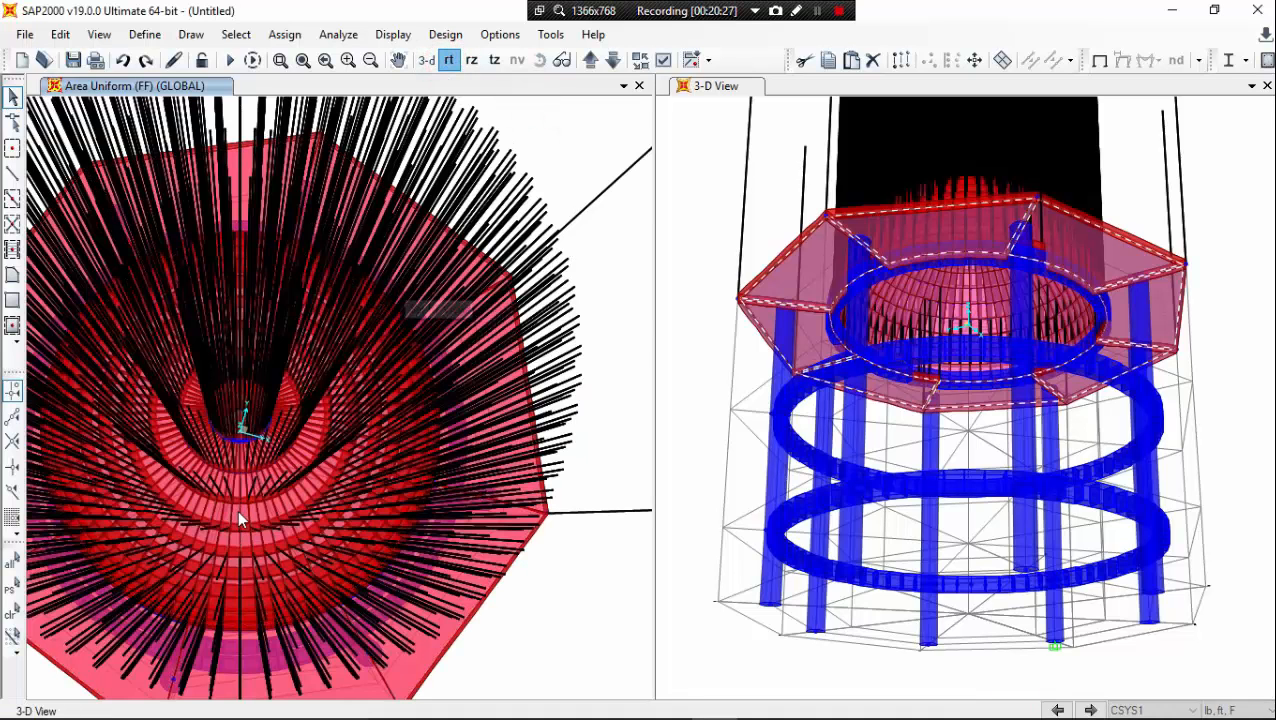
middle_drag(320, 384, 642, 213)
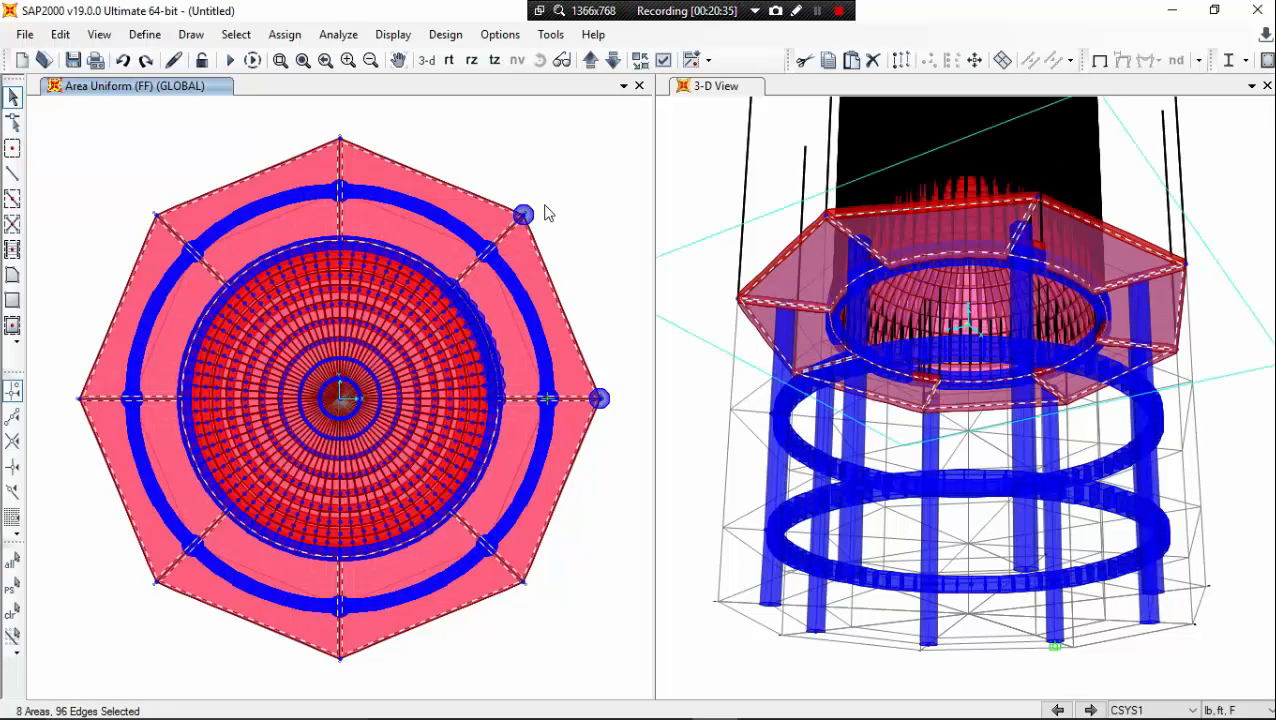
mouse_move(547, 213)
middle_down()
mouse_move(555, 190)
mouse_move(550, 202)
middle_up()
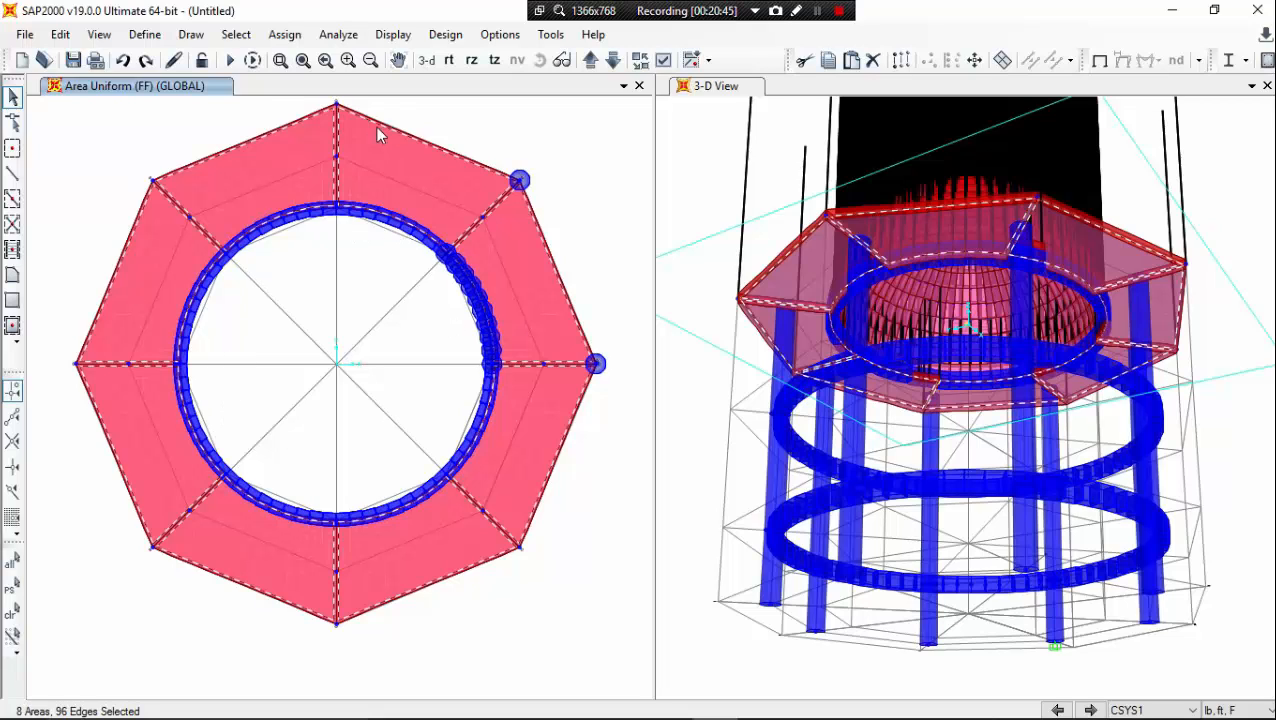
Step: Assign an automatic area mesh to the selected octagonal slab panels, dividing each into 2 by 2 objects
click(288, 36)
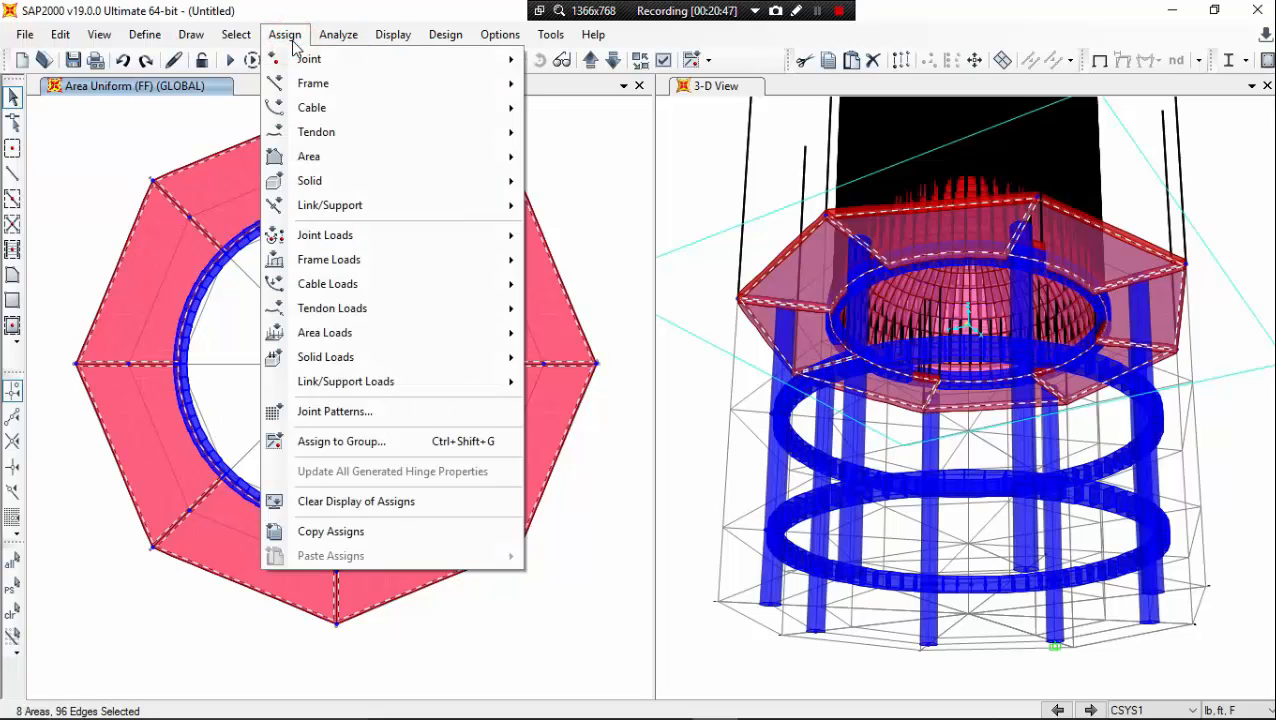
mouse_move(363, 89)
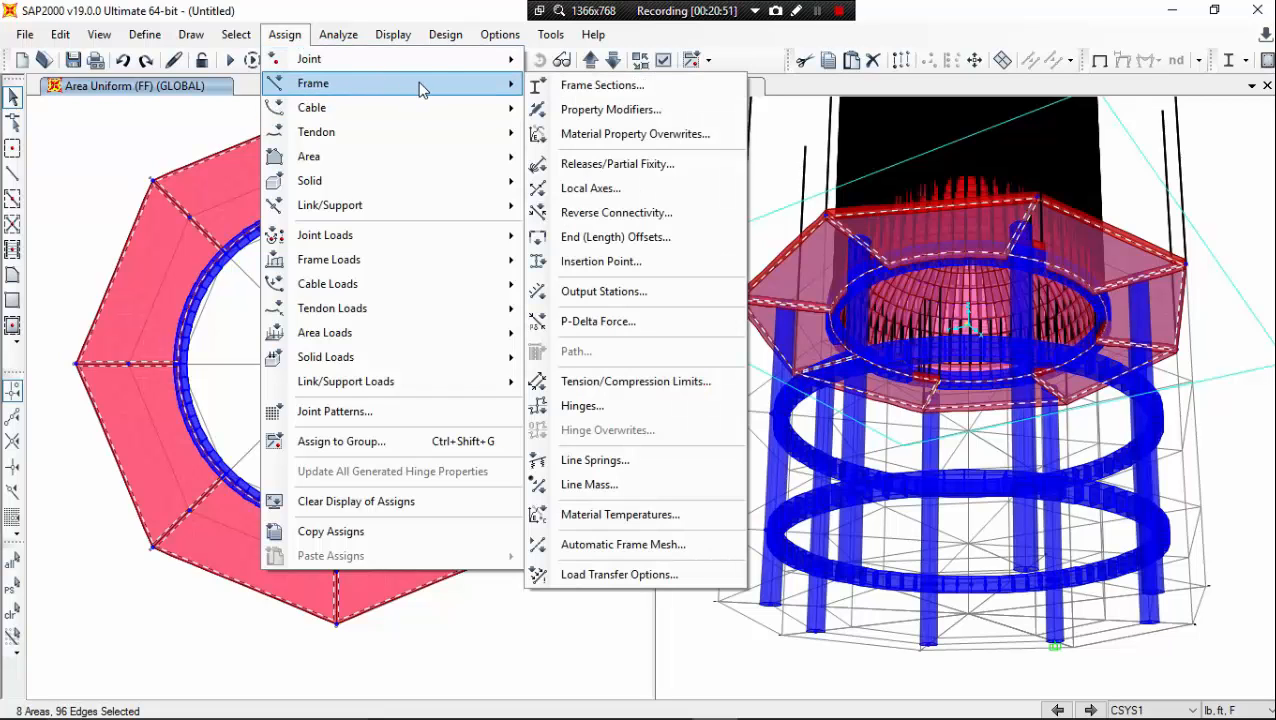
mouse_move(461, 73)
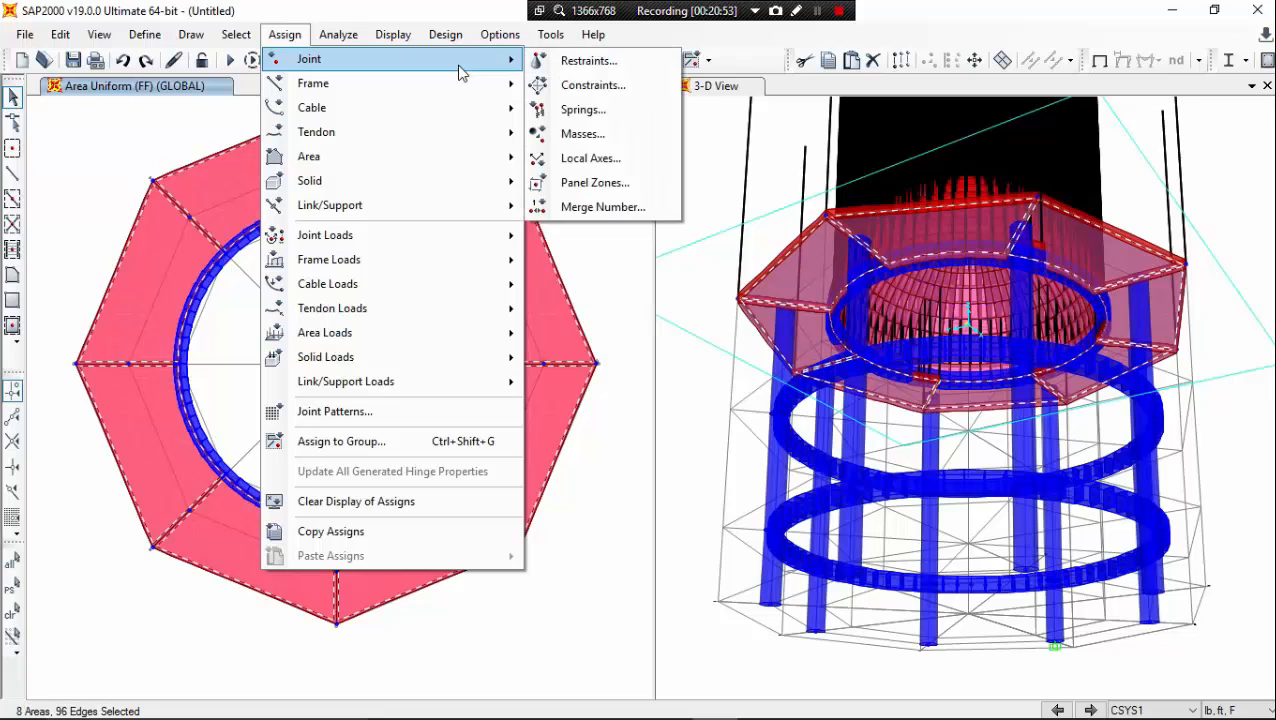
mouse_move(437, 158)
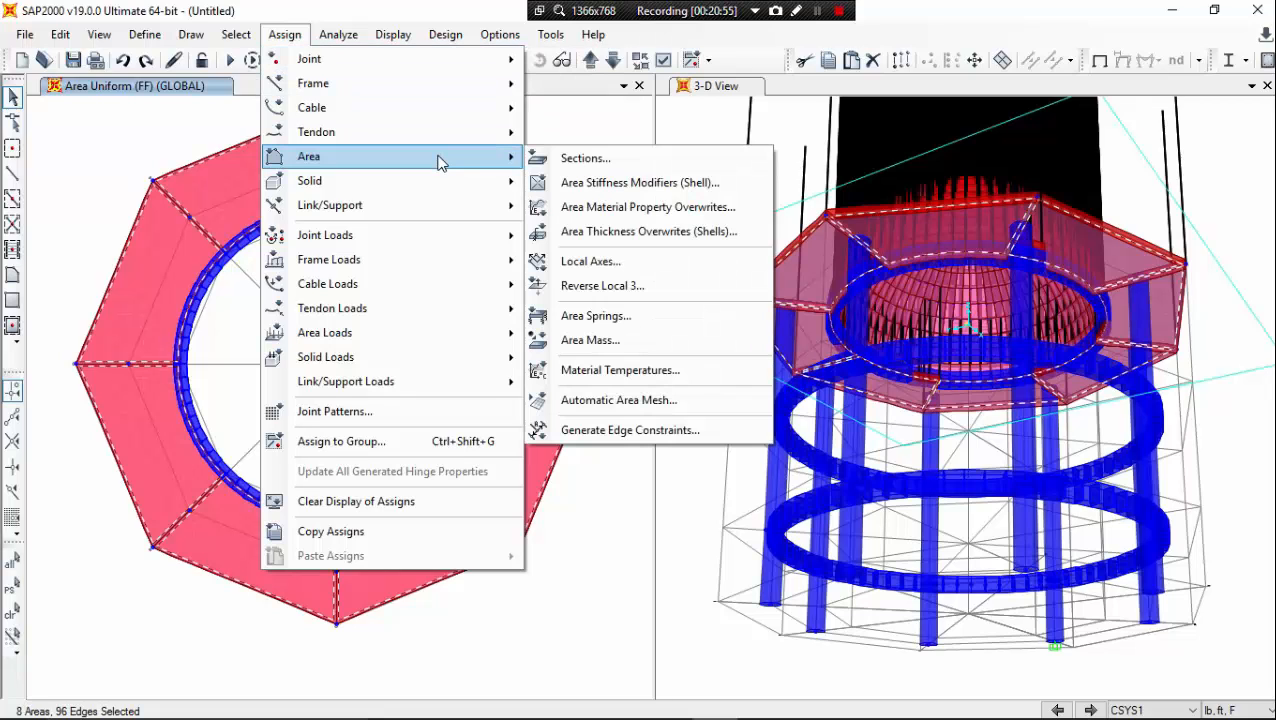
click(703, 400)
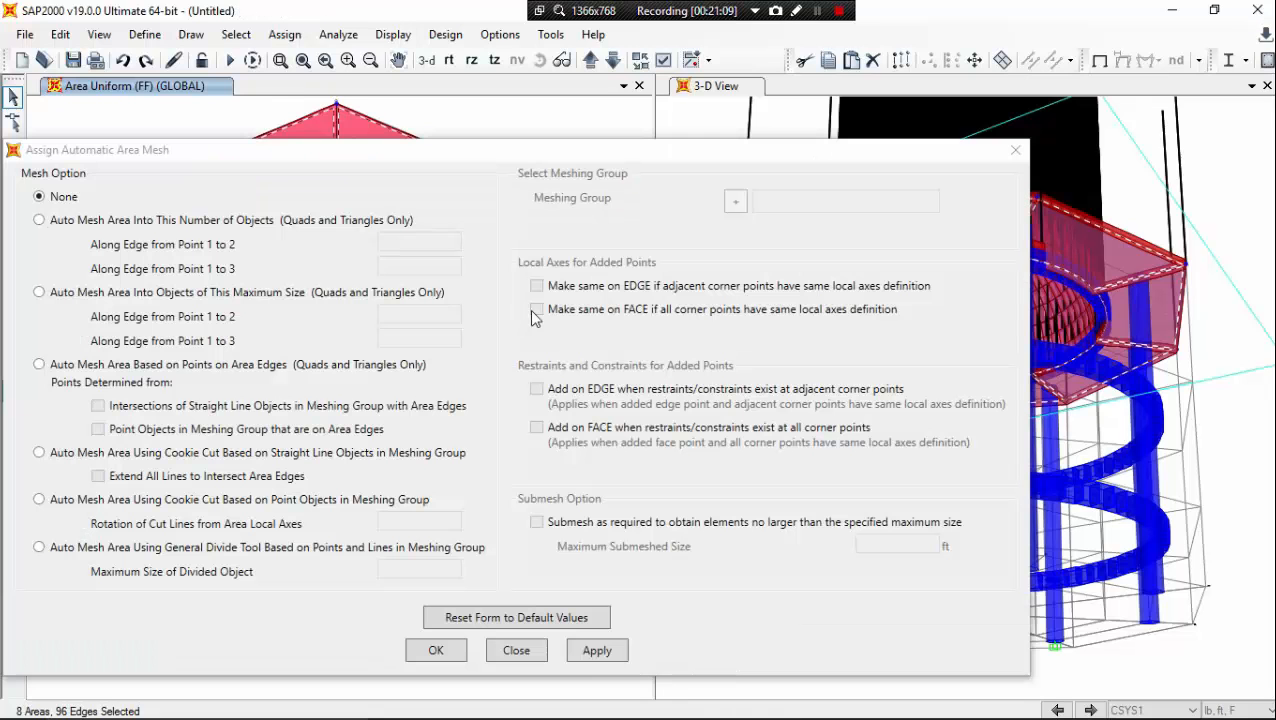
drag(297, 156, 618, 154)
click(366, 218)
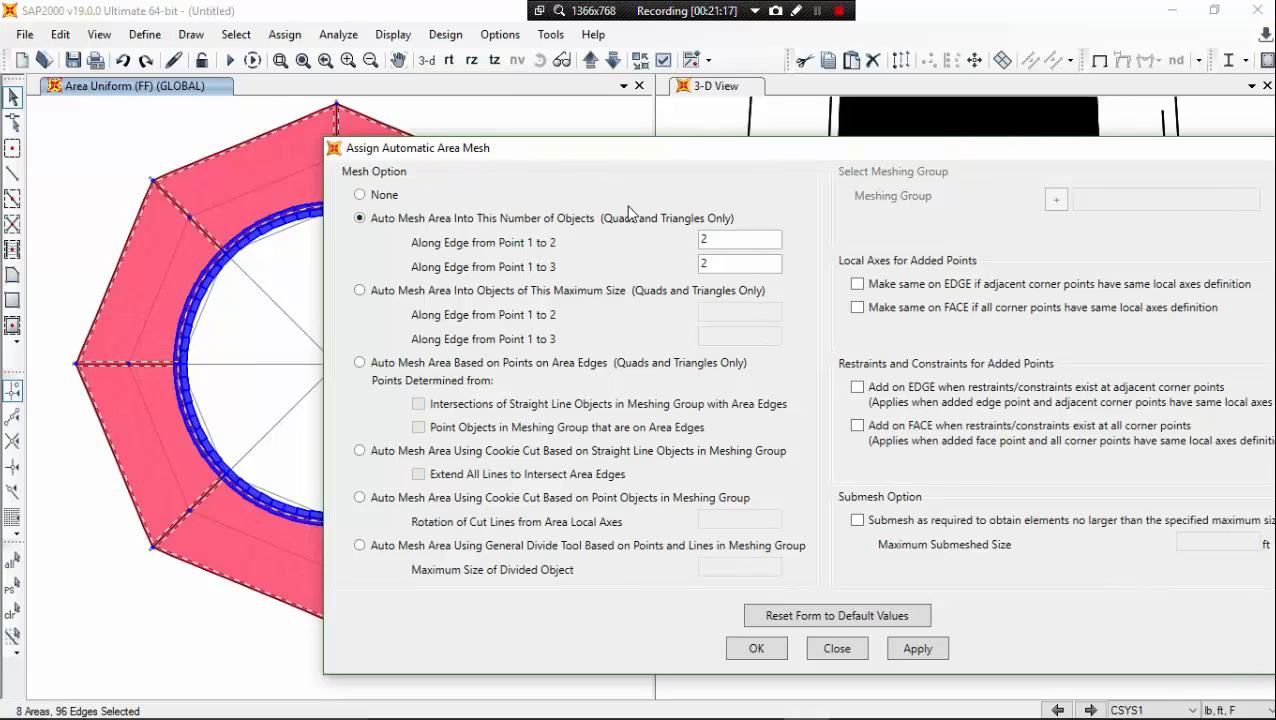
click(917, 648)
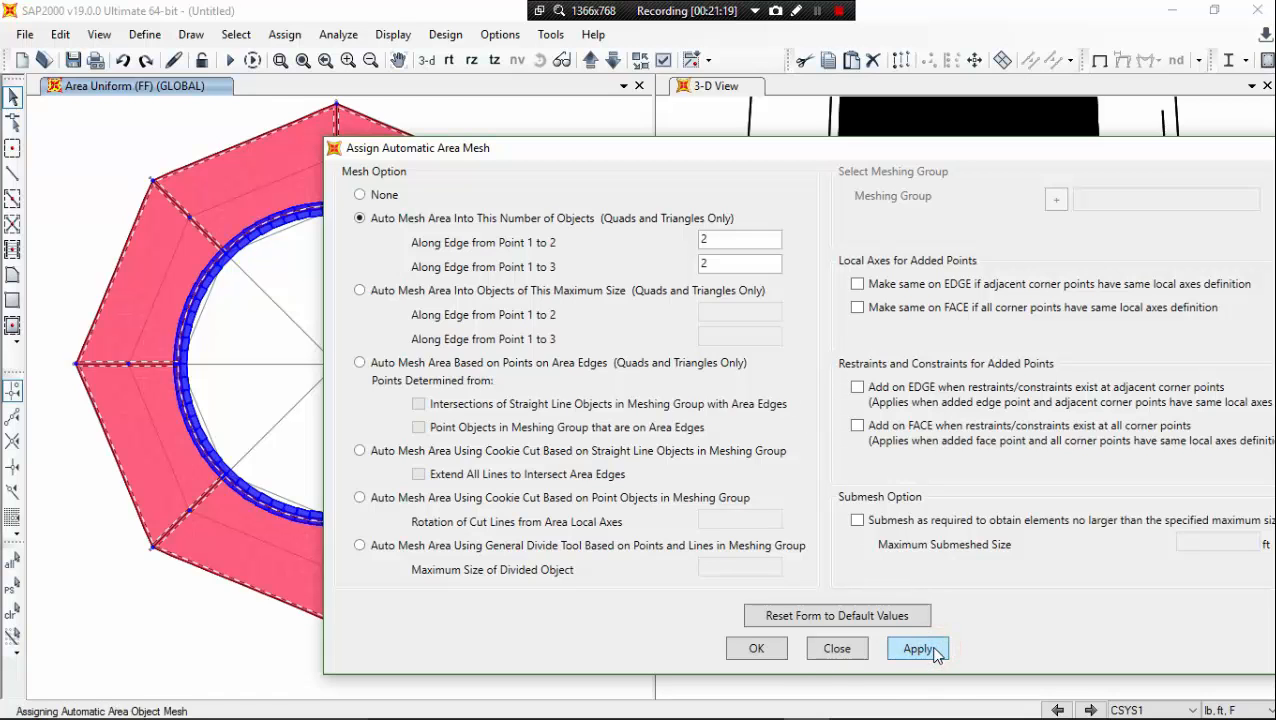
click(756, 648)
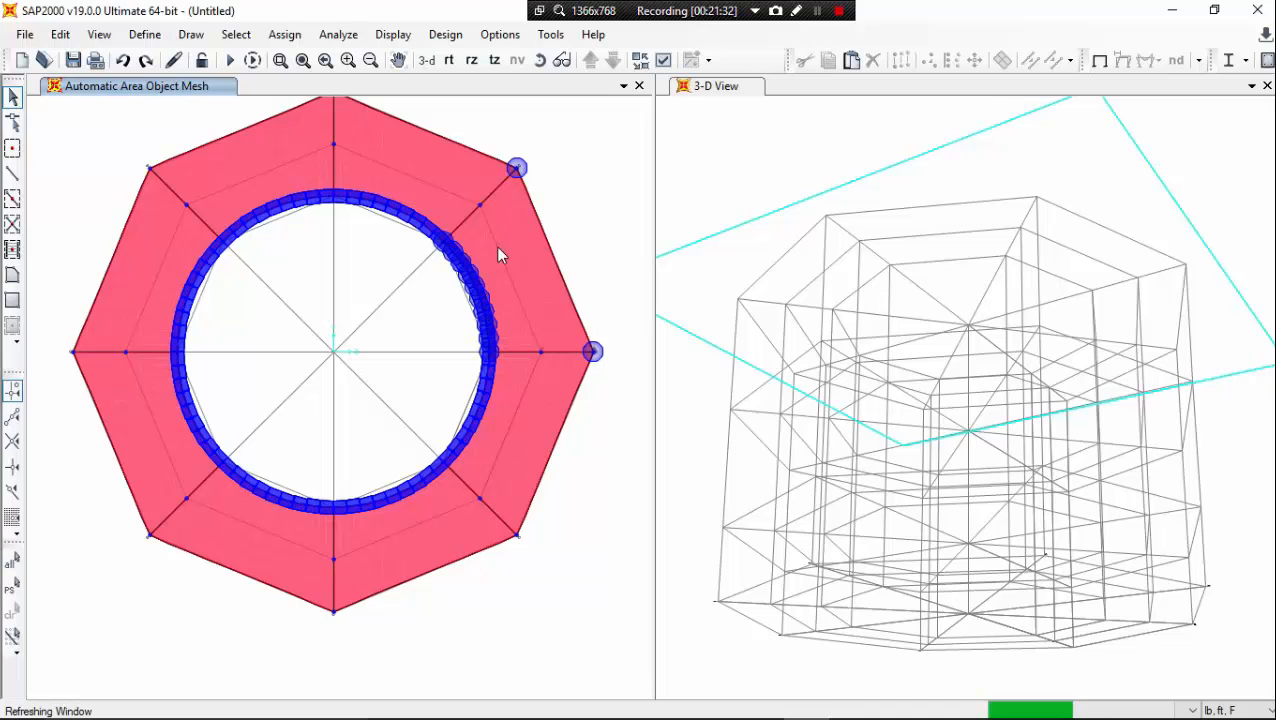
Step: Check the mesh type and auto edge constraint in the area information of the upper-right slab panel
click(499, 252)
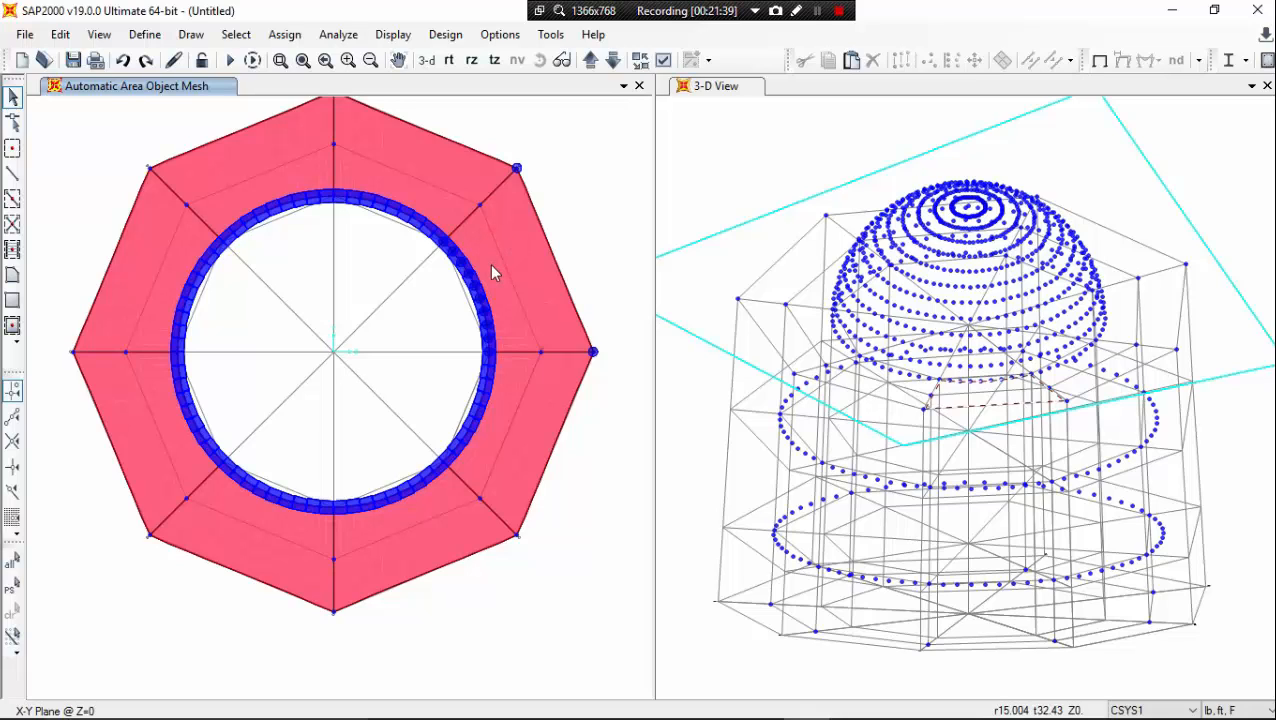
click(491, 268)
right_click(489, 264)
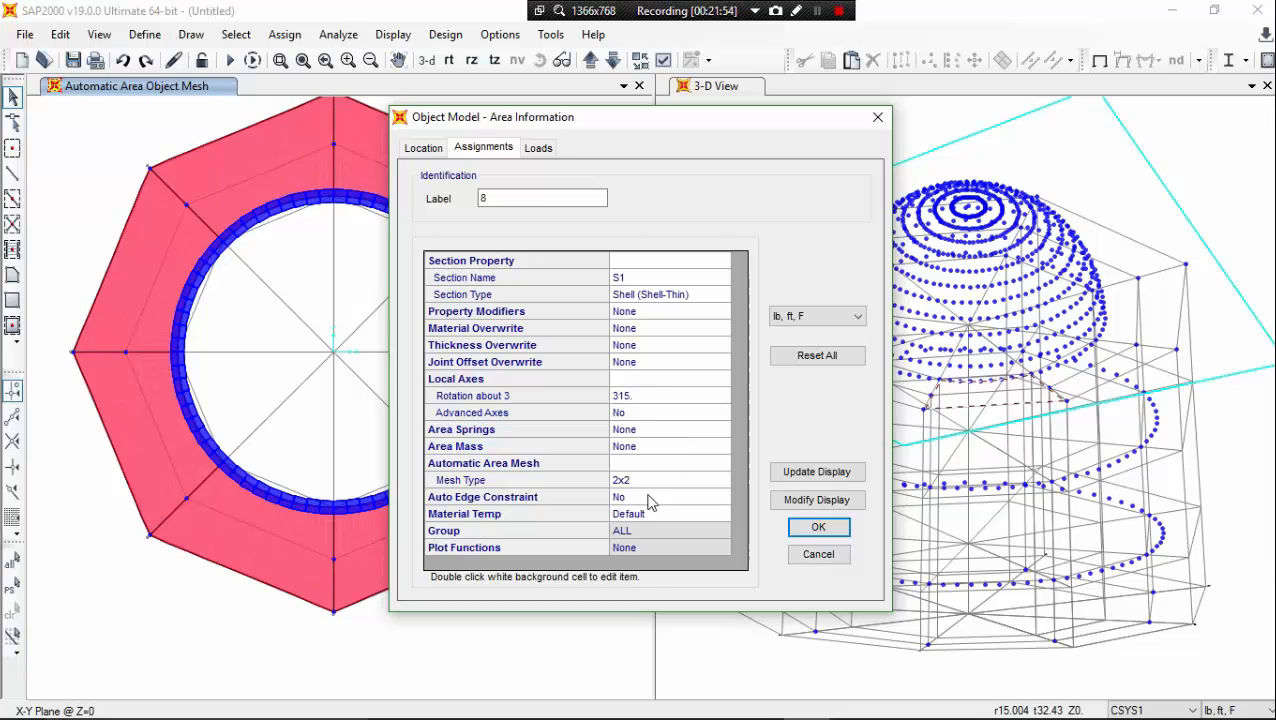
click(817, 10)
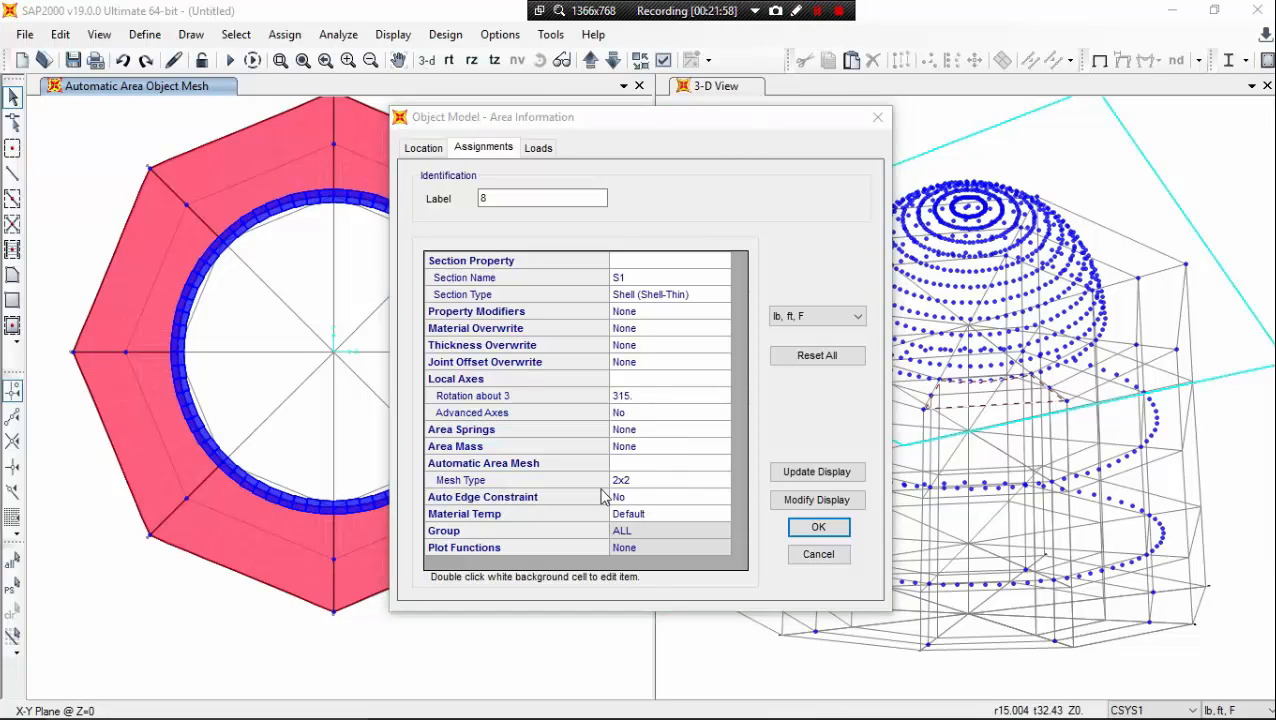
click(808, 528)
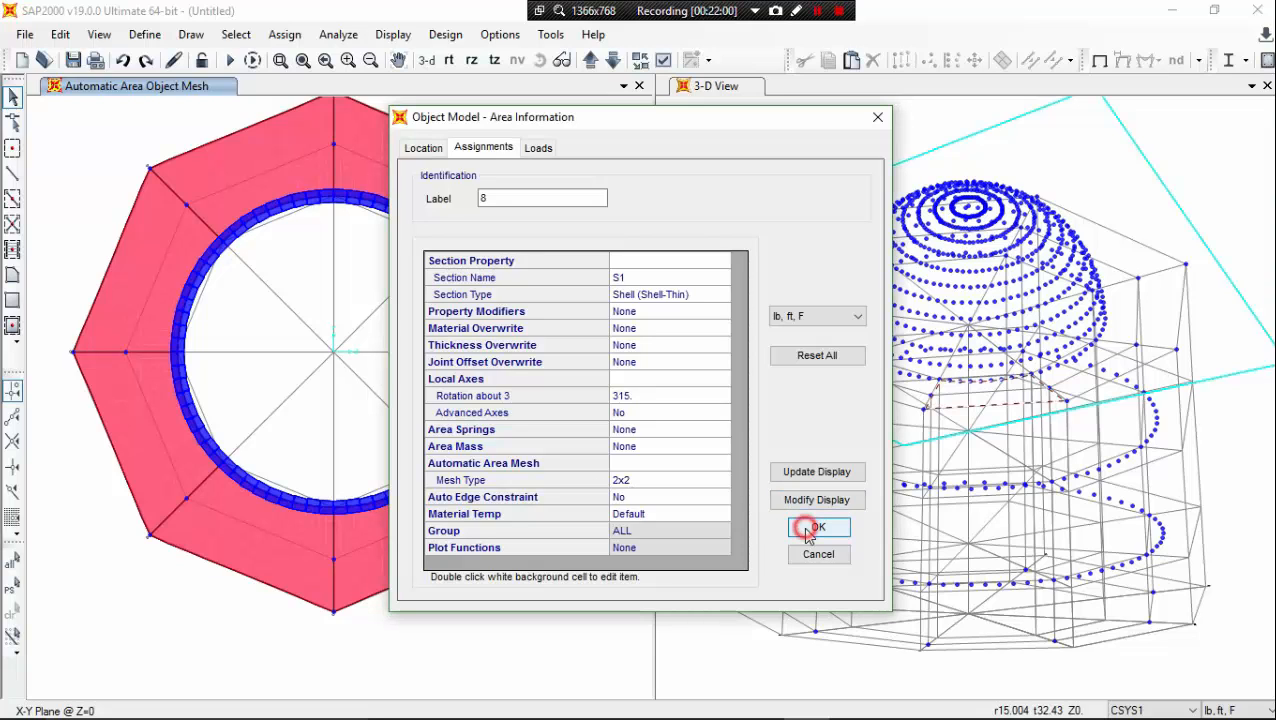
click(805, 527)
click(810, 521)
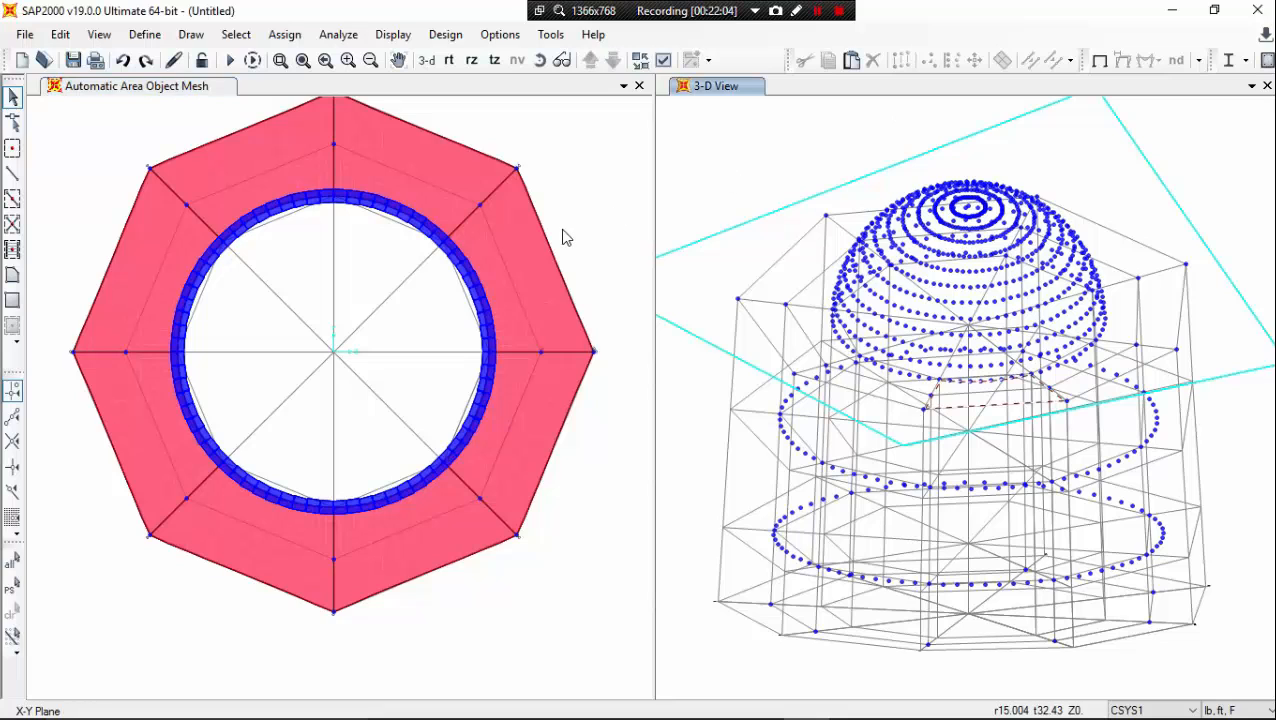
Step: Select all objects in the model and open the joint constraints assignment for them
middle_drag(555, 252, 550, 256)
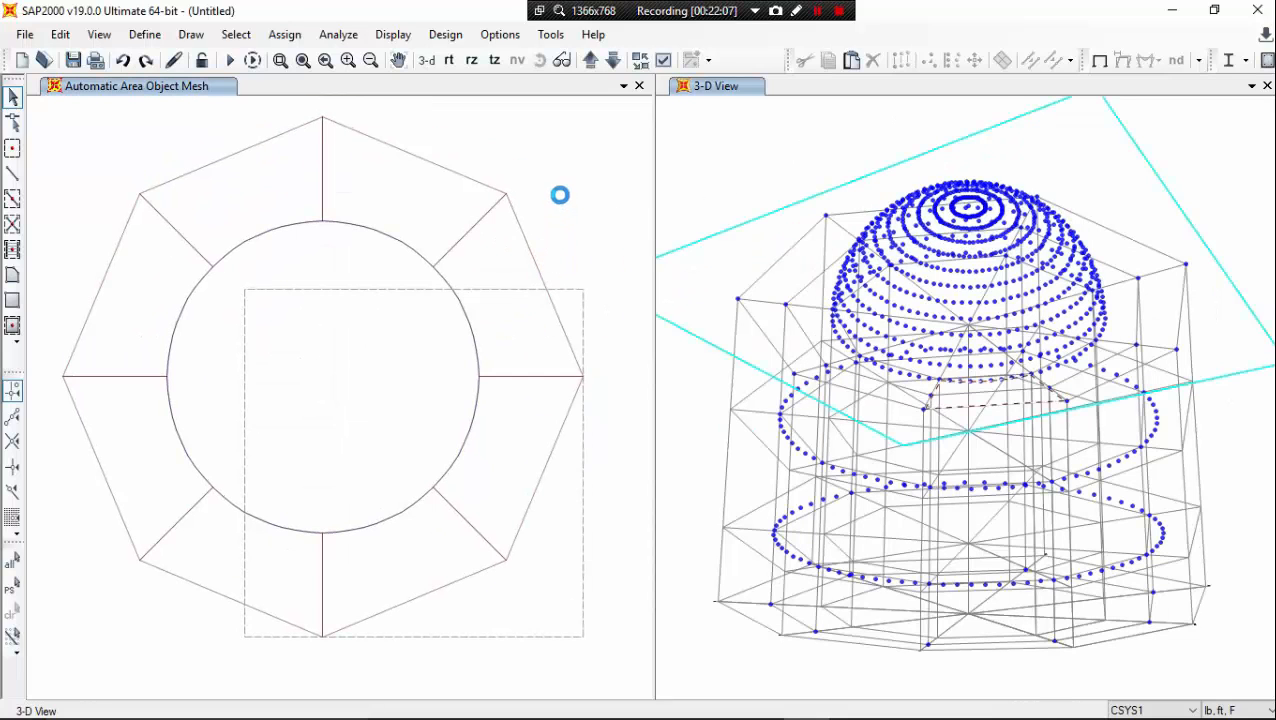
click(527, 188)
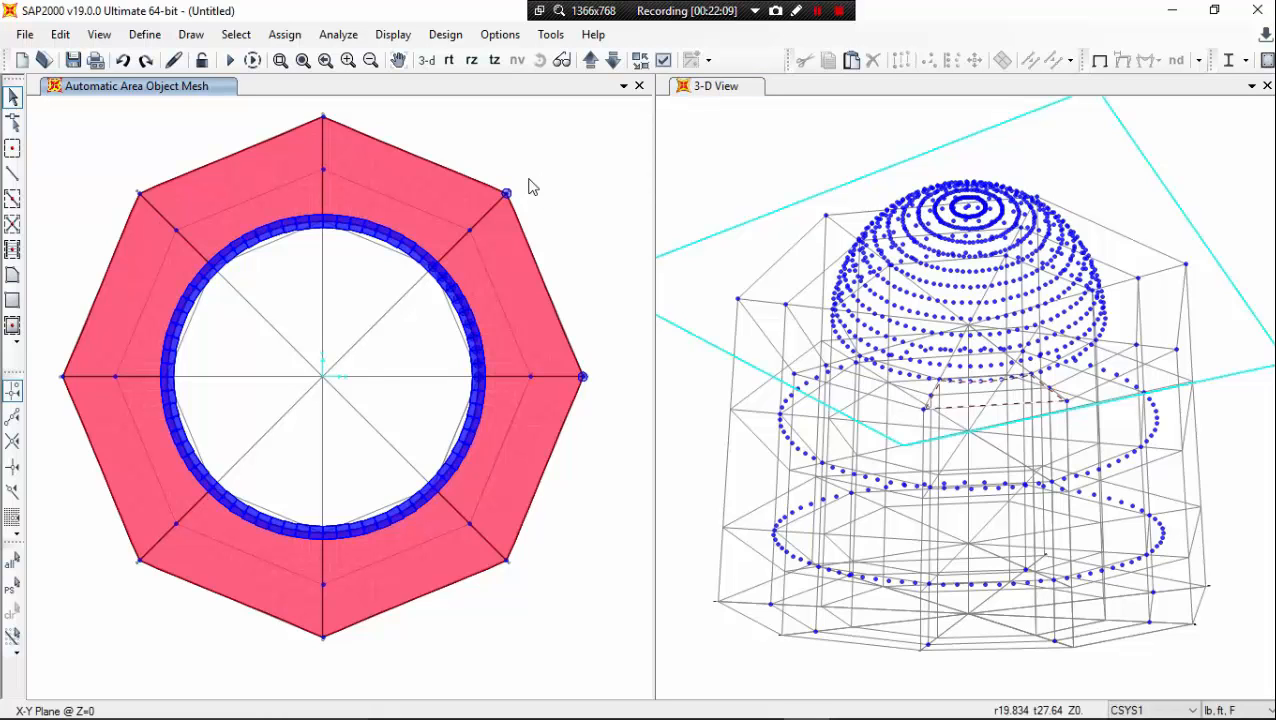
key(ctrl+q)
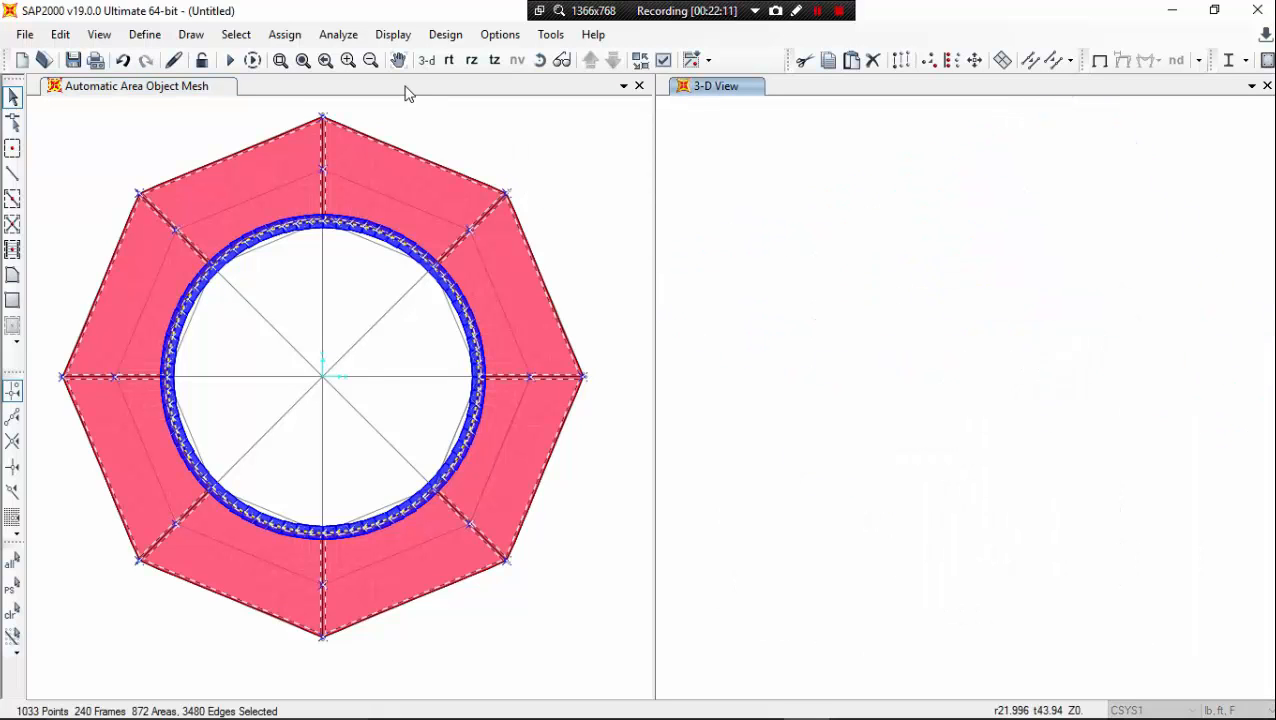
click(284, 34)
mouse_move(333, 62)
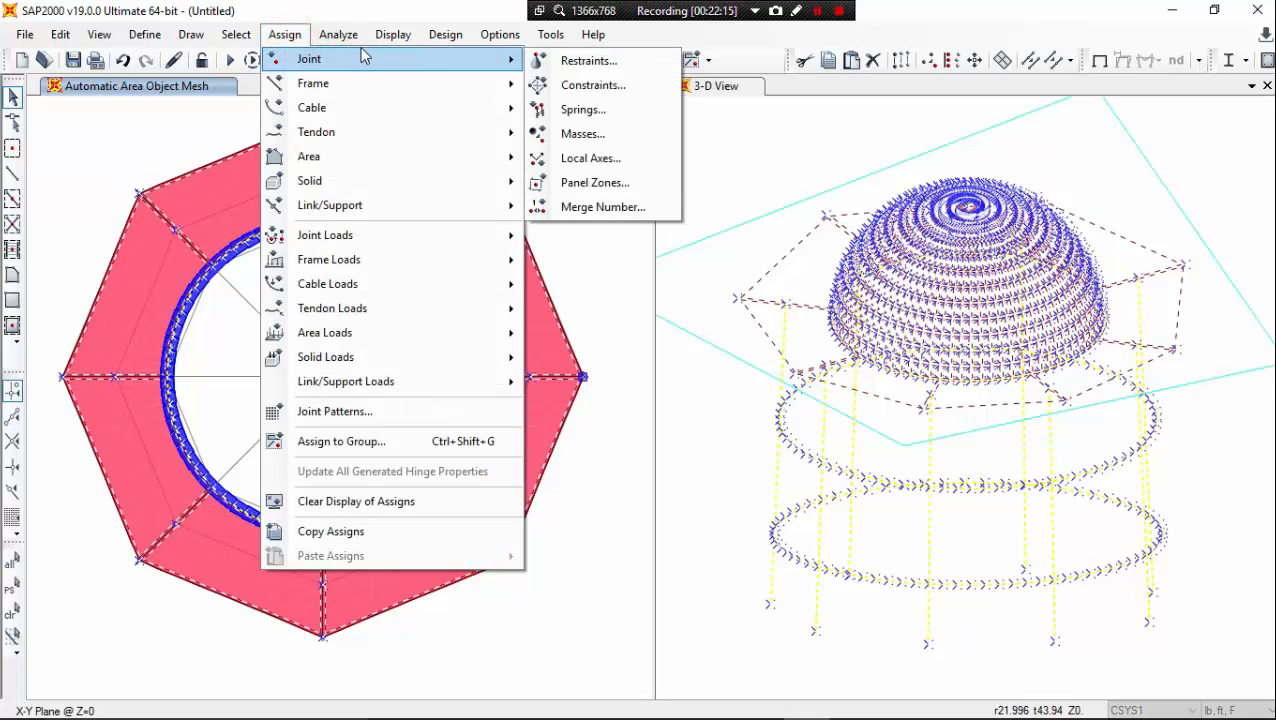
click(612, 86)
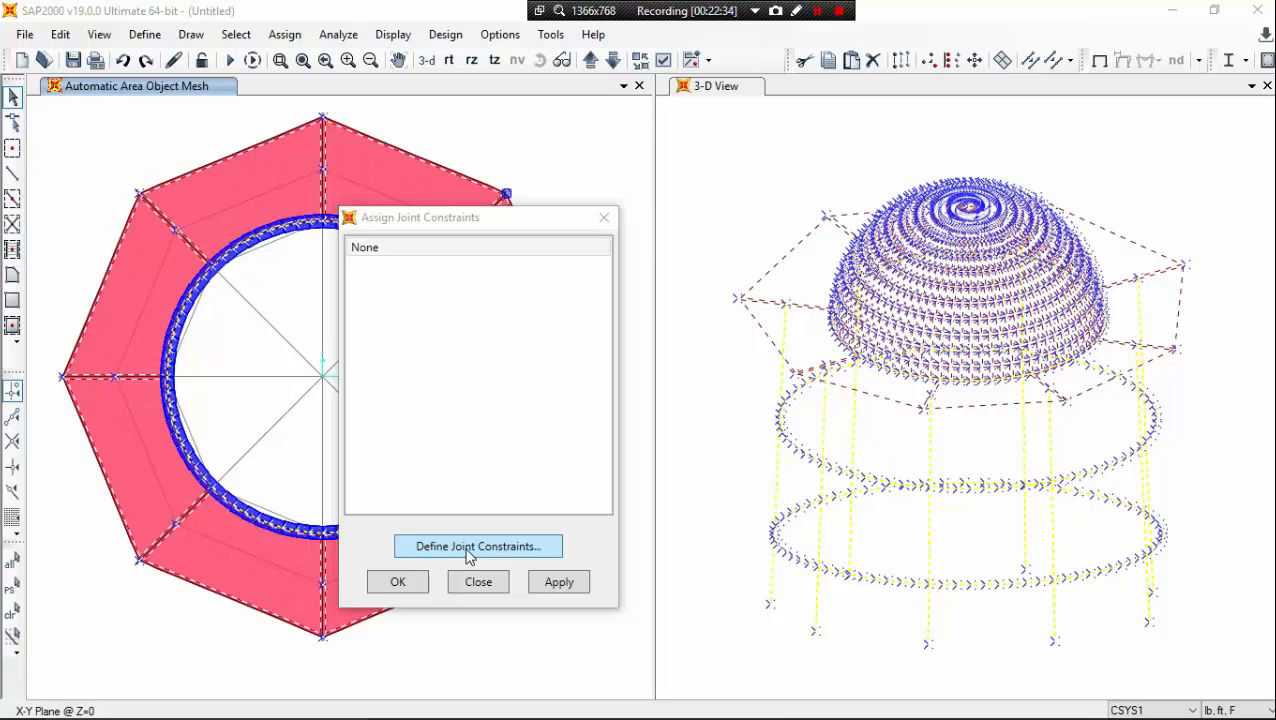
Step: Define a semi-rigid diaphragm constraint about the global Z axis, with a different diaphragm for each selected Z level
click(499, 550)
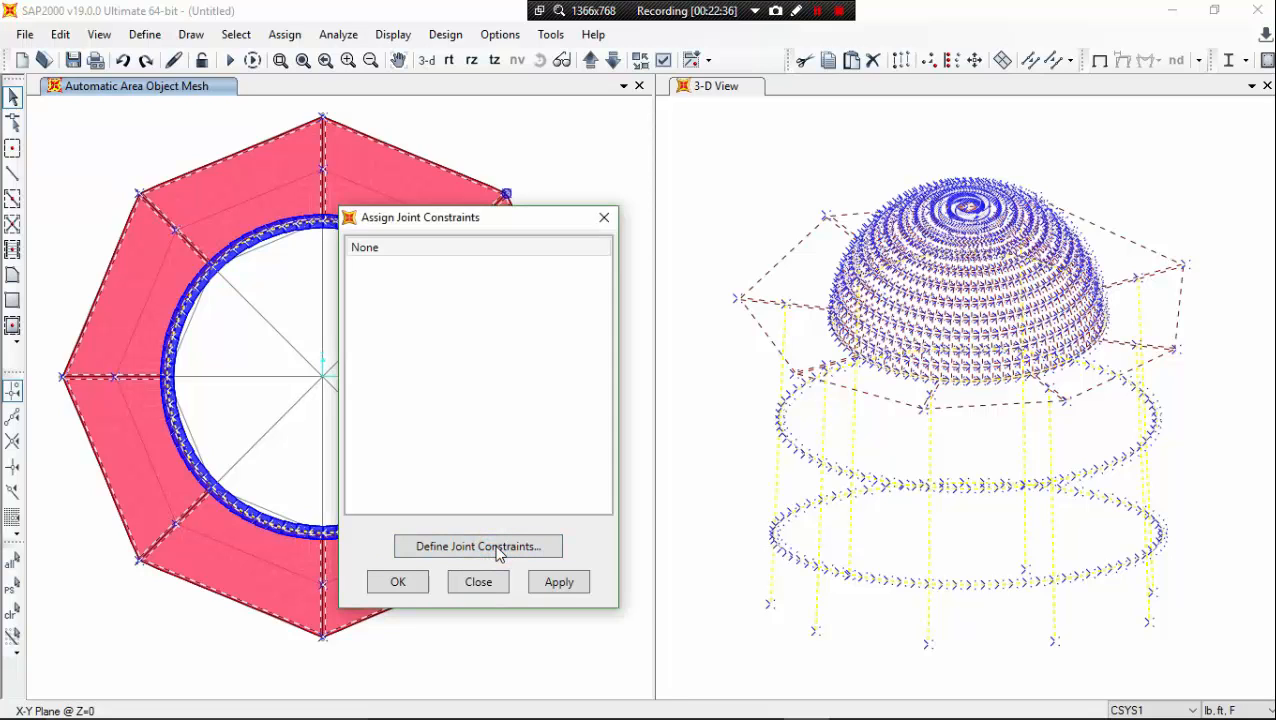
click(717, 304)
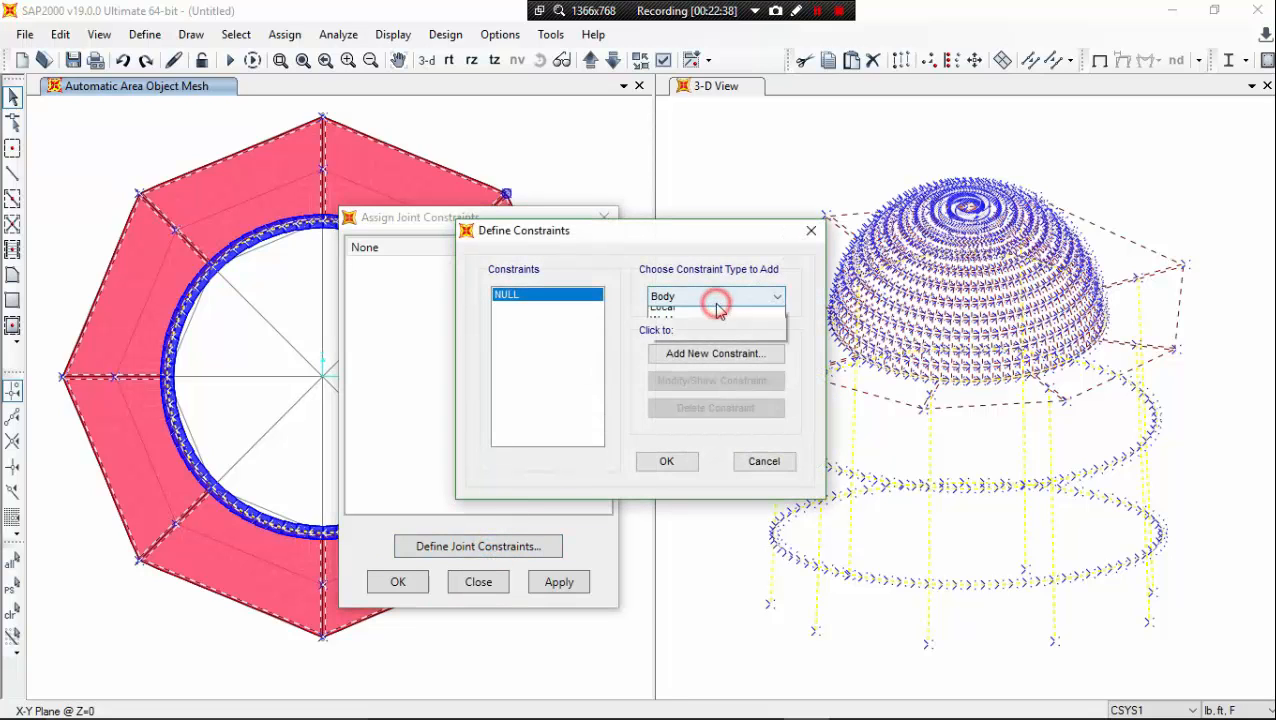
click(714, 328)
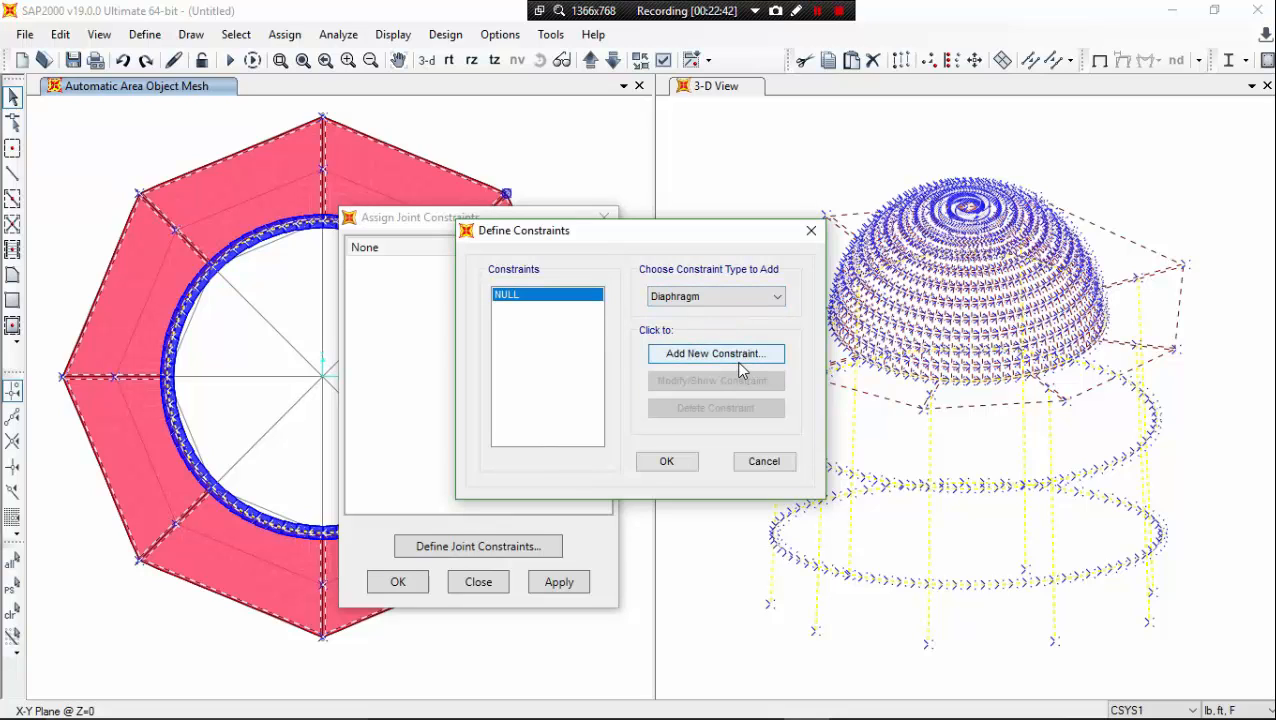
click(740, 360)
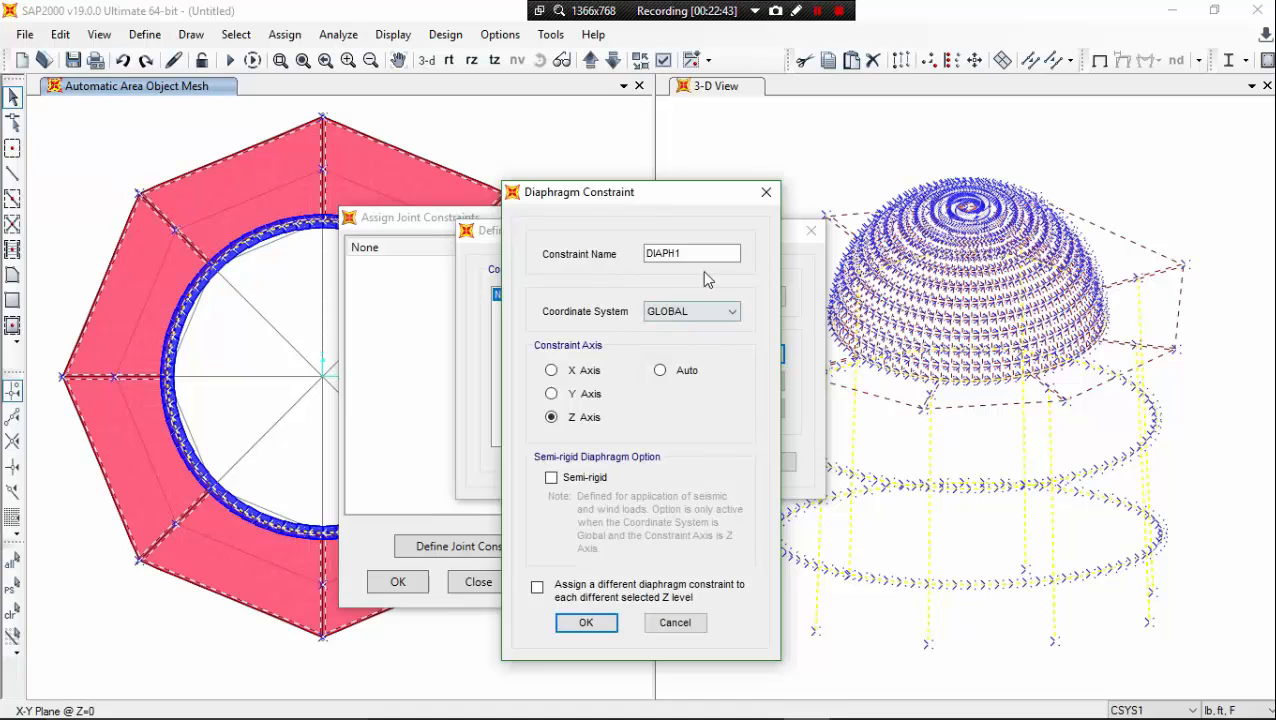
click(701, 253)
click(648, 590)
click(578, 479)
drag(652, 196, 770, 204)
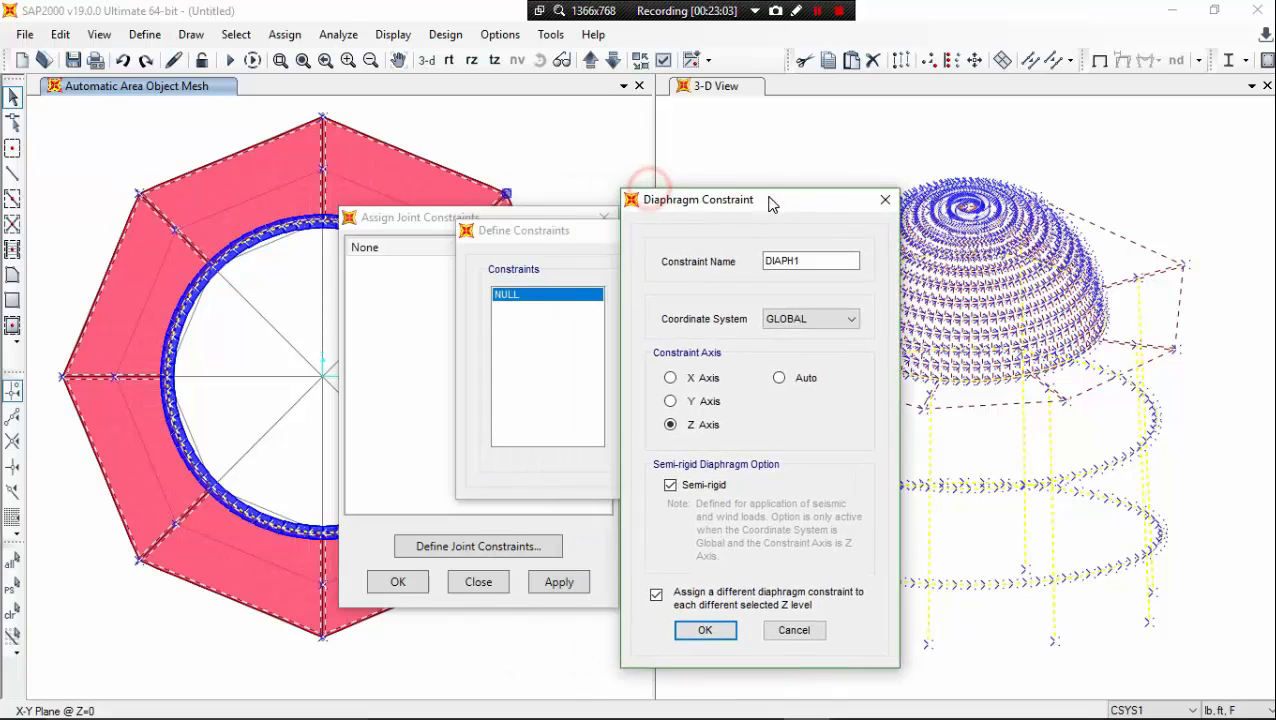
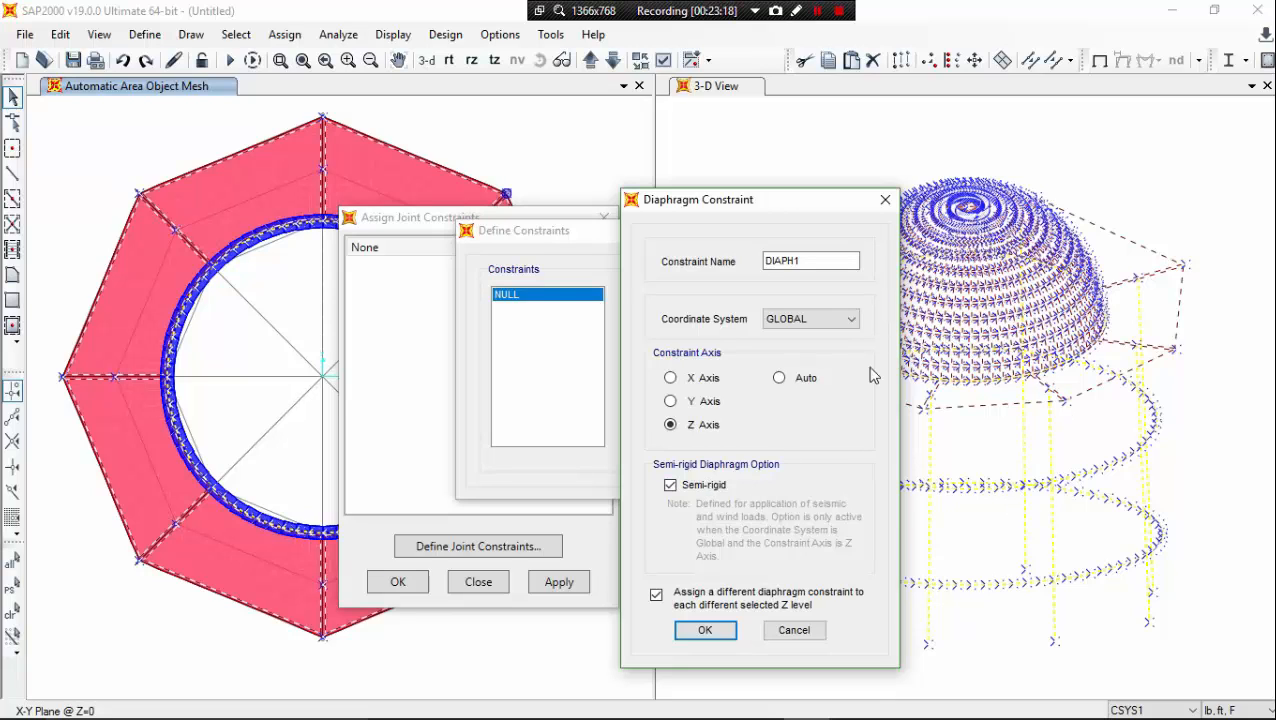
click(715, 628)
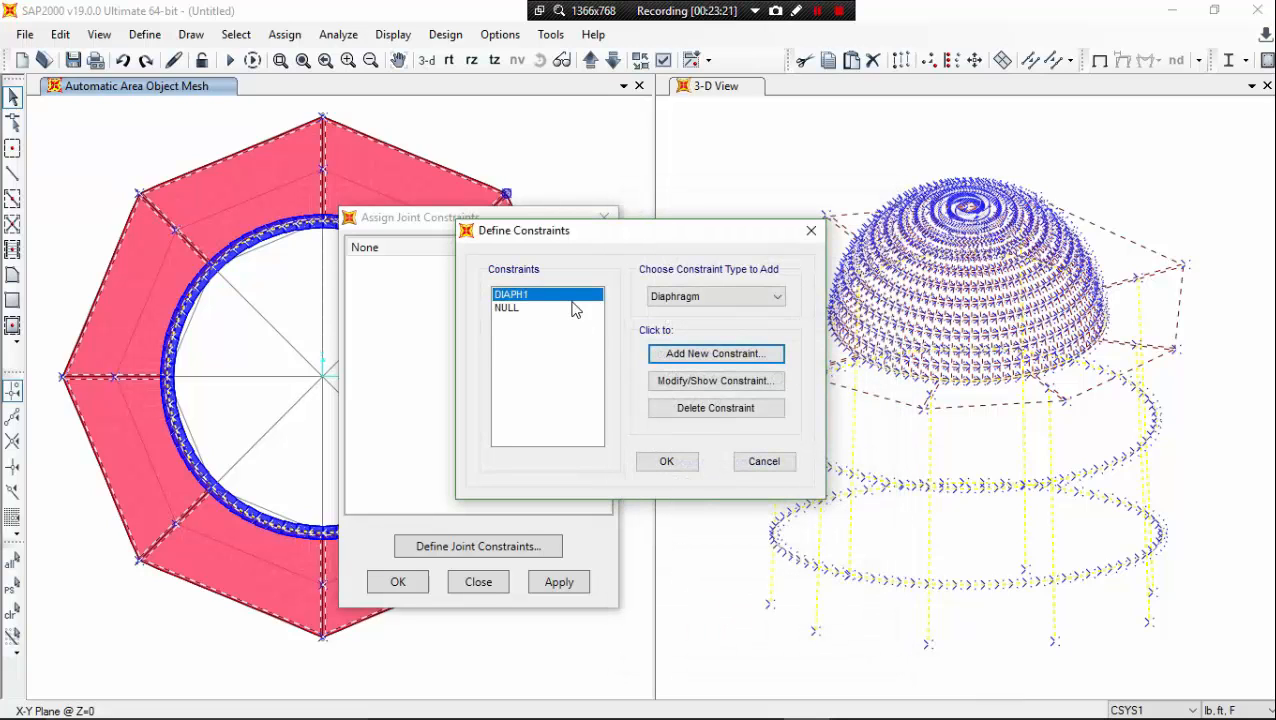
click(664, 461)
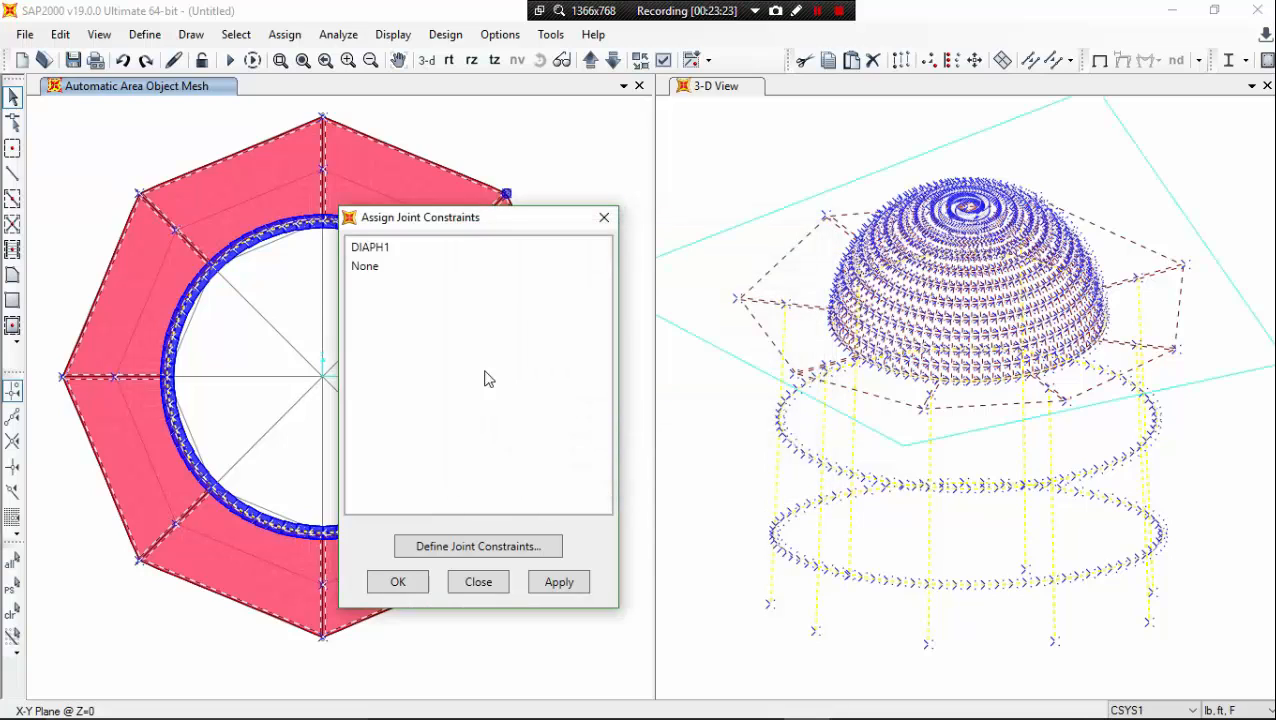
Step: Assign the DIAPH1 diaphragm constraint to all selected joints and finish the joint constraint assignment
click(387, 264)
click(382, 248)
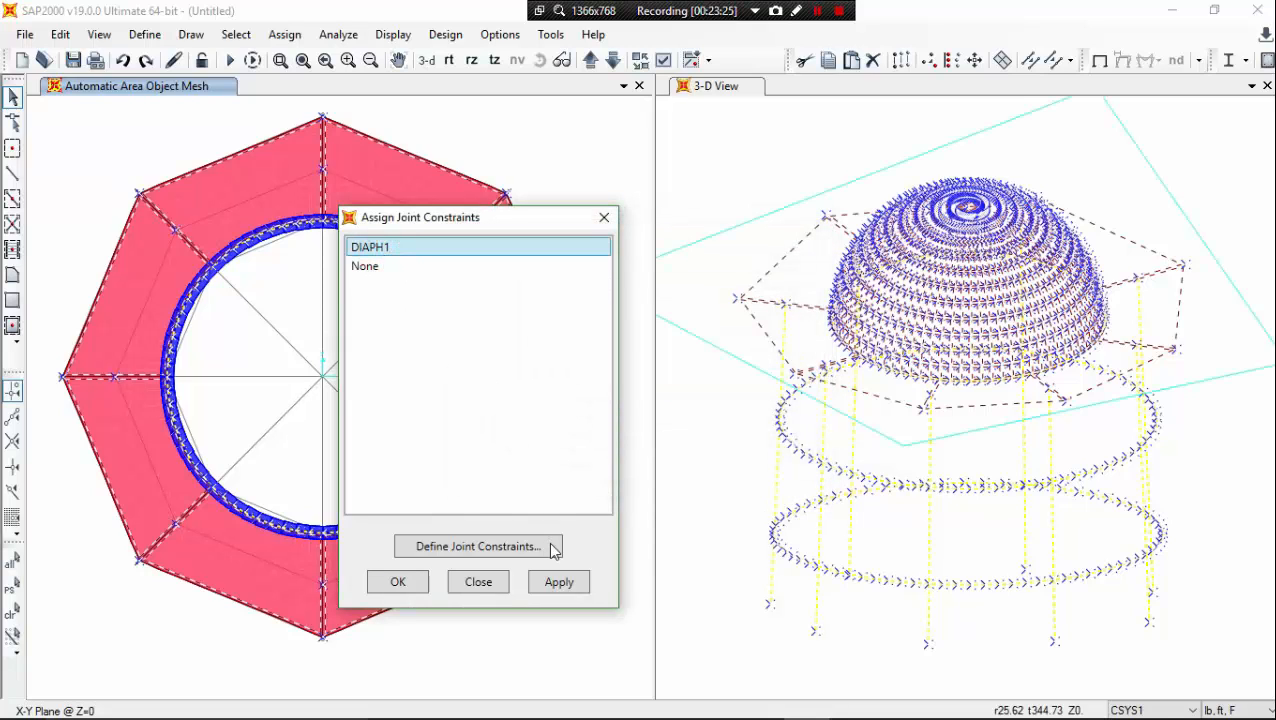
click(560, 582)
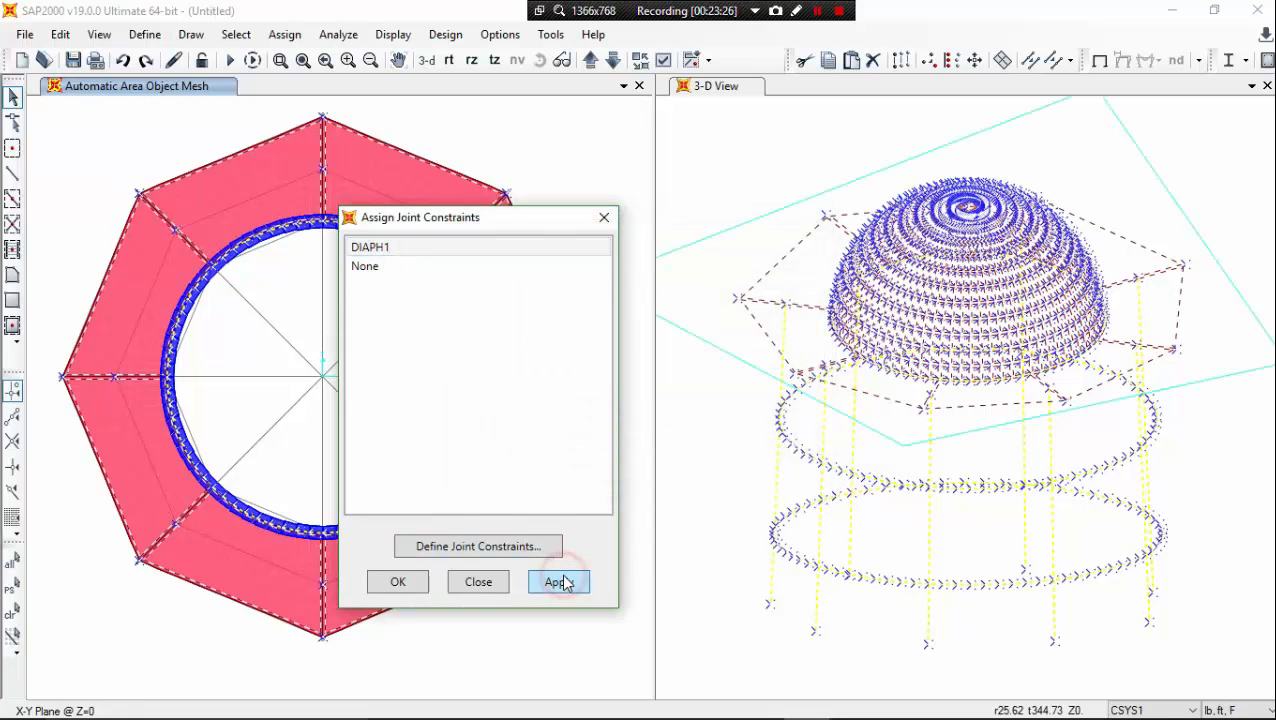
click(392, 584)
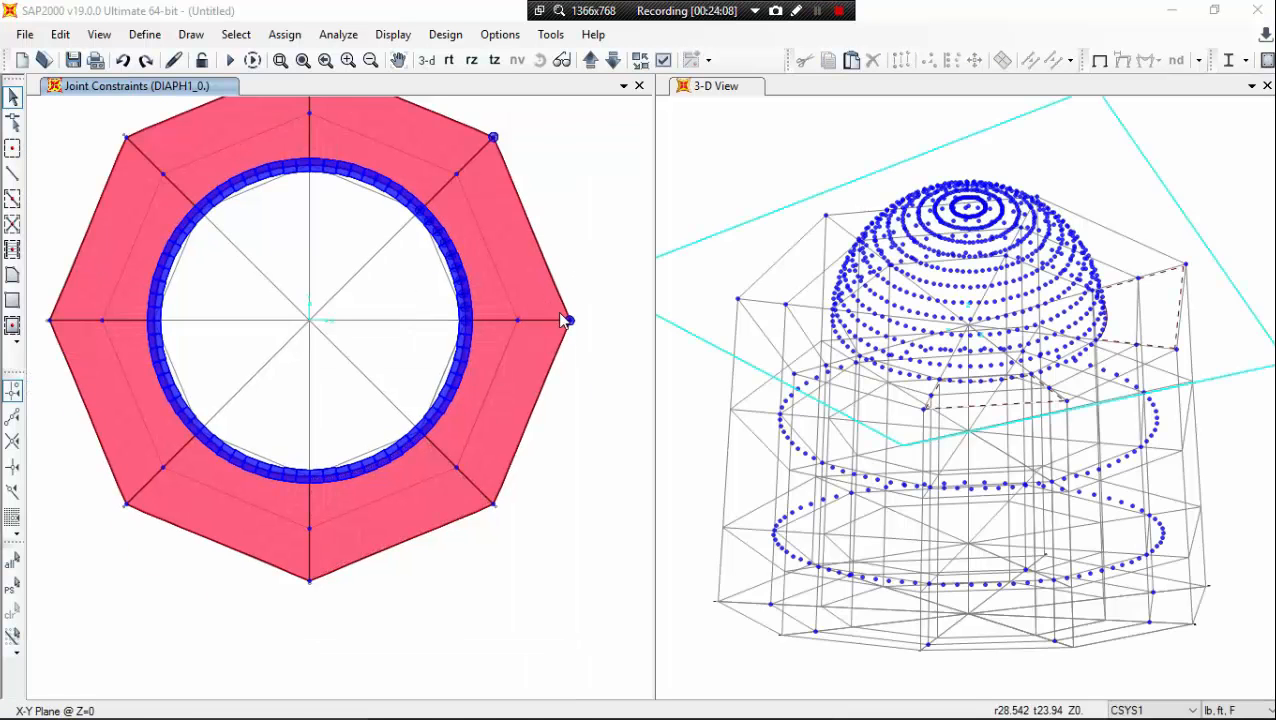
Step: Check the constraint name and type in the point information of the octagon's lower-right corner joint
click(497, 506)
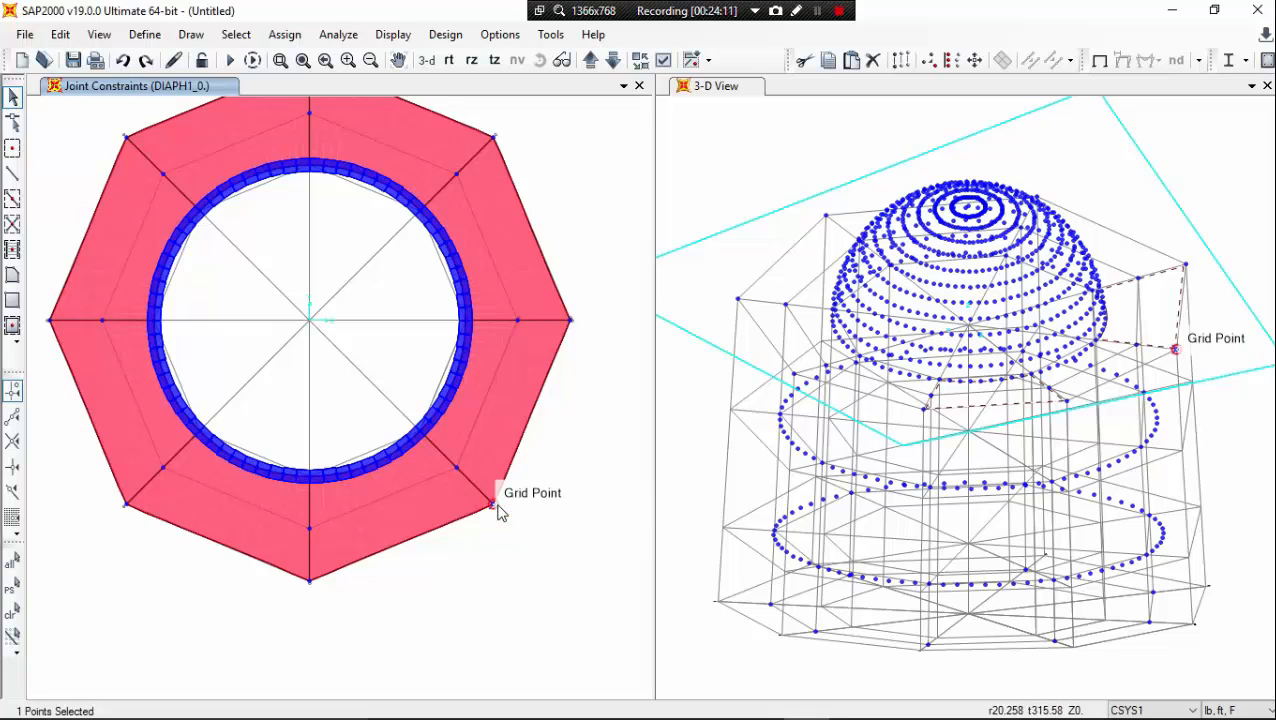
right_click(498, 510)
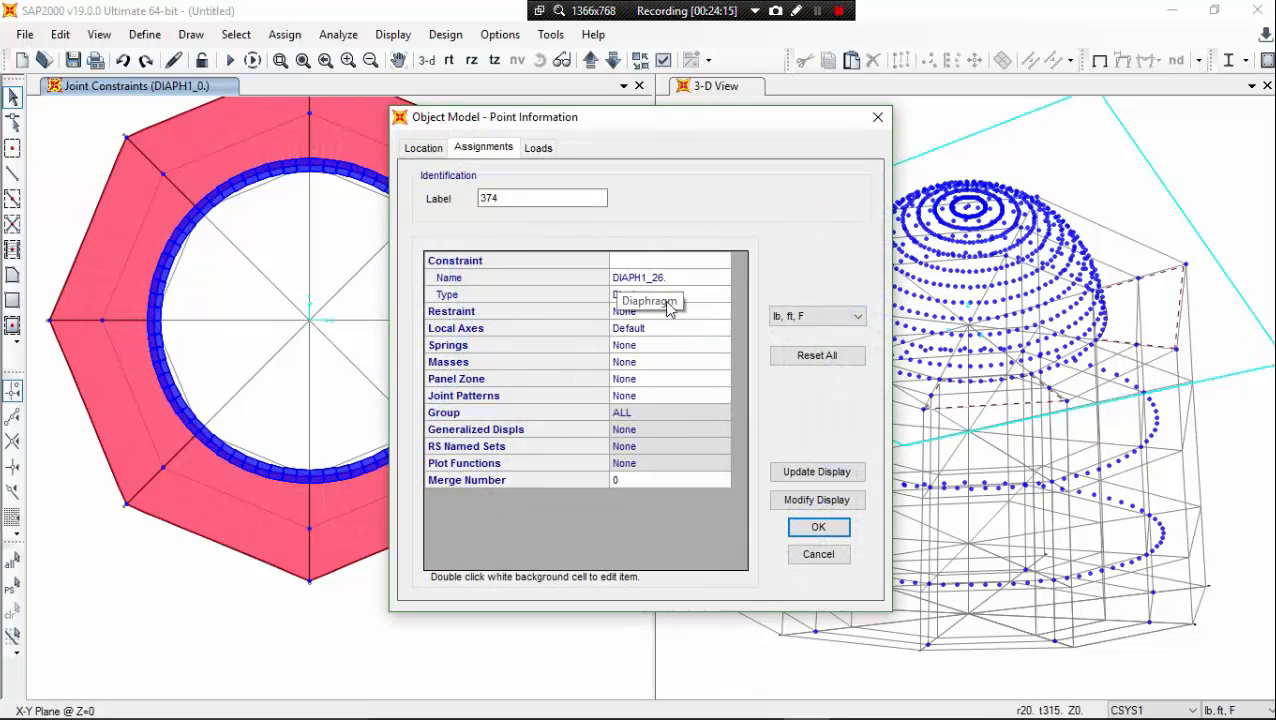
click(877, 117)
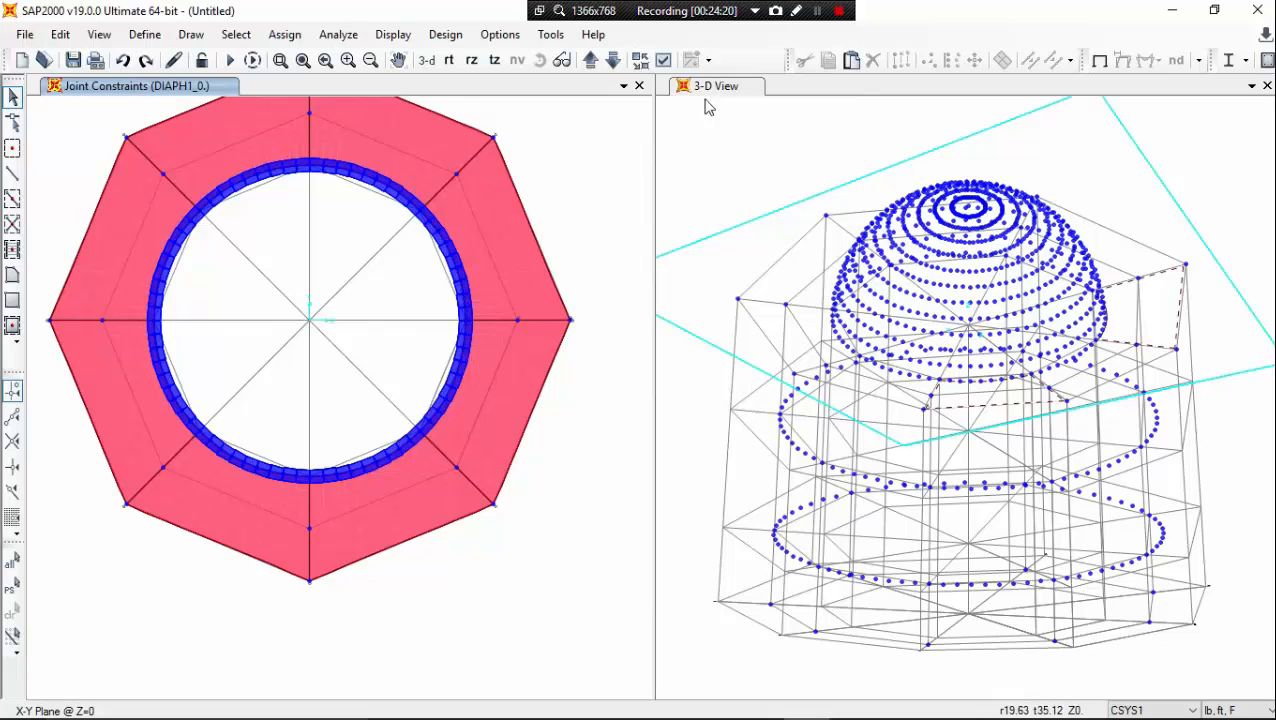
Step: Run the analysis for all load cases, including DEAD, MODAL, LIVE, EQX, WX, FF, LIVE1, EQX1 and WX1
middle_drag(577, 148, 590, 178)
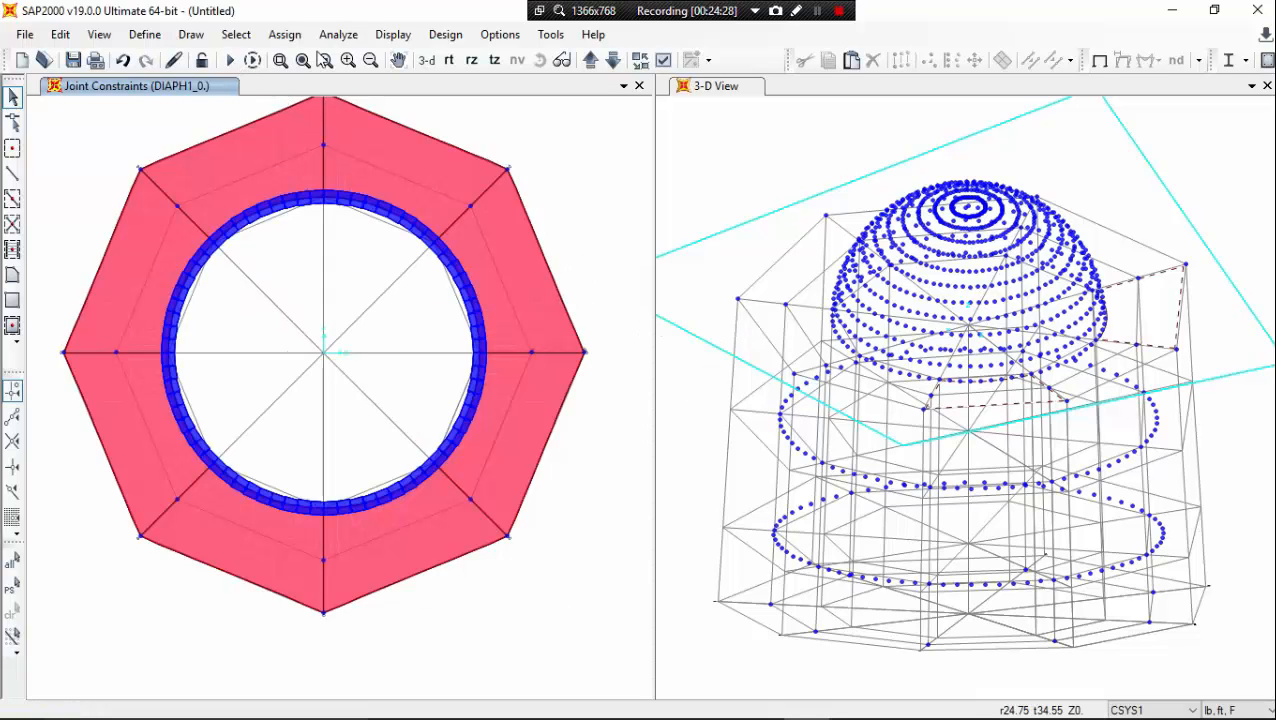
click(305, 55)
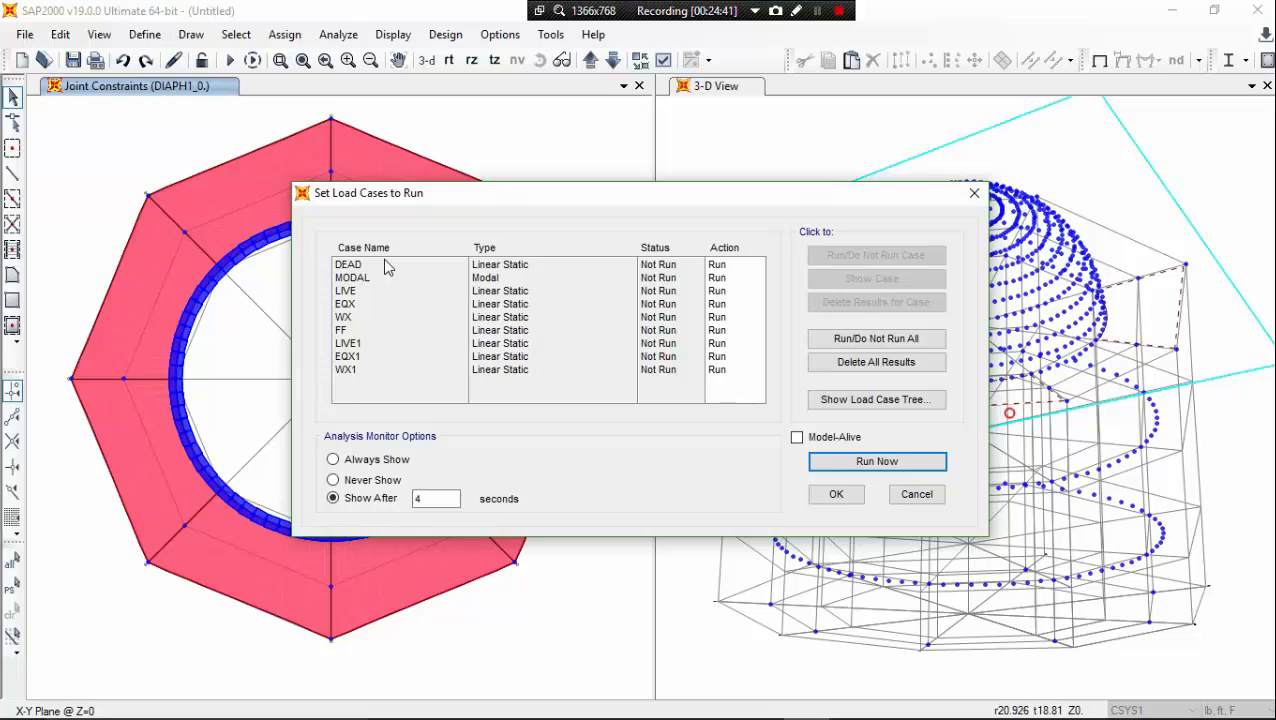
drag(388, 267, 401, 308)
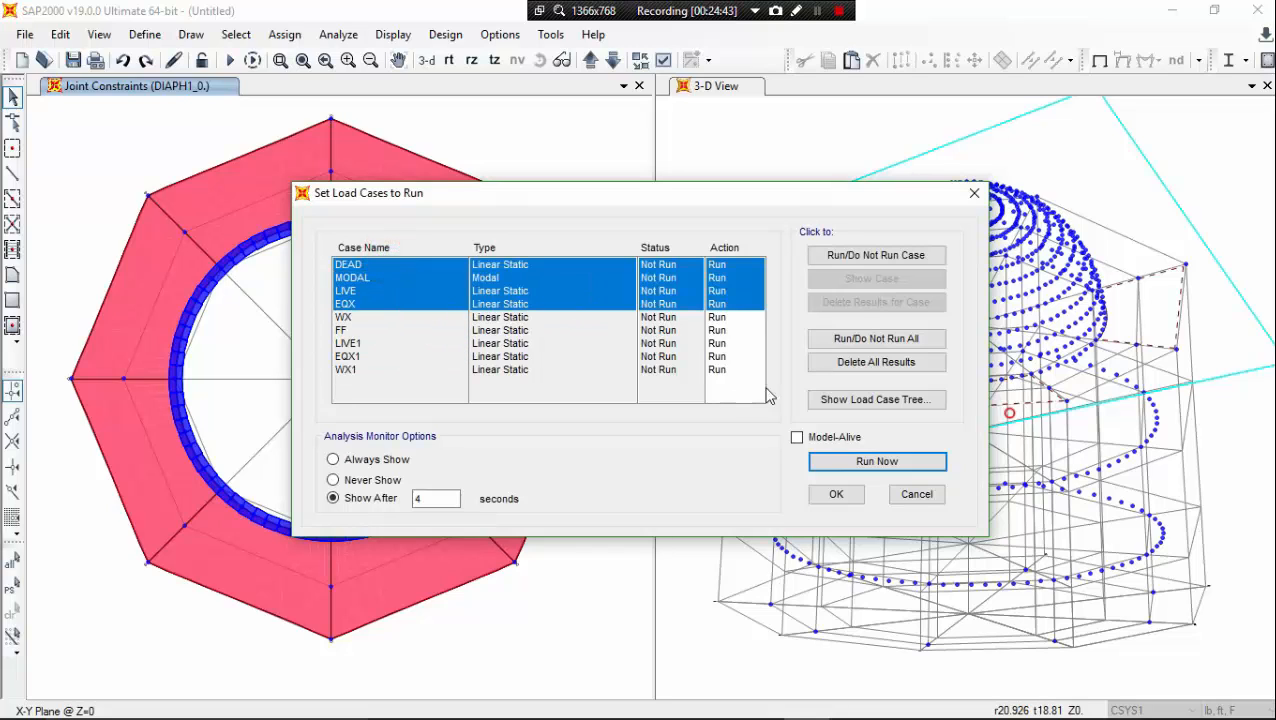
click(490, 387)
click(424, 384)
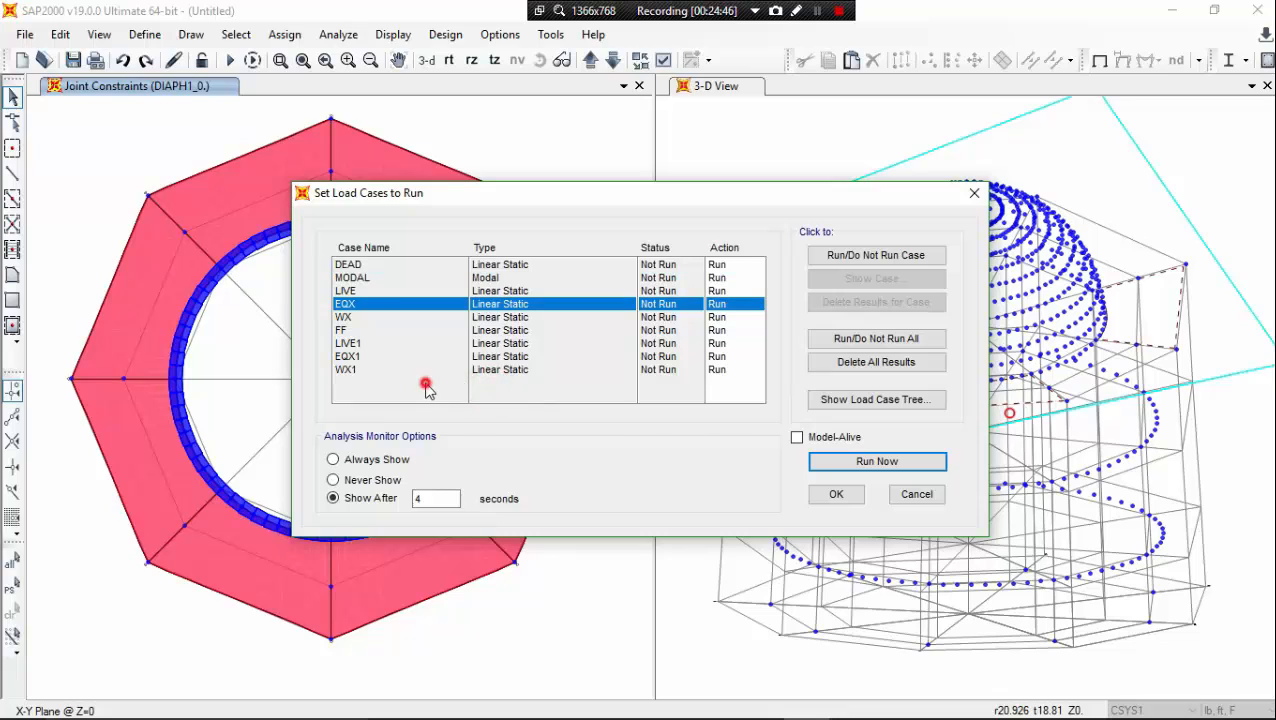
click(494, 384)
click(850, 463)
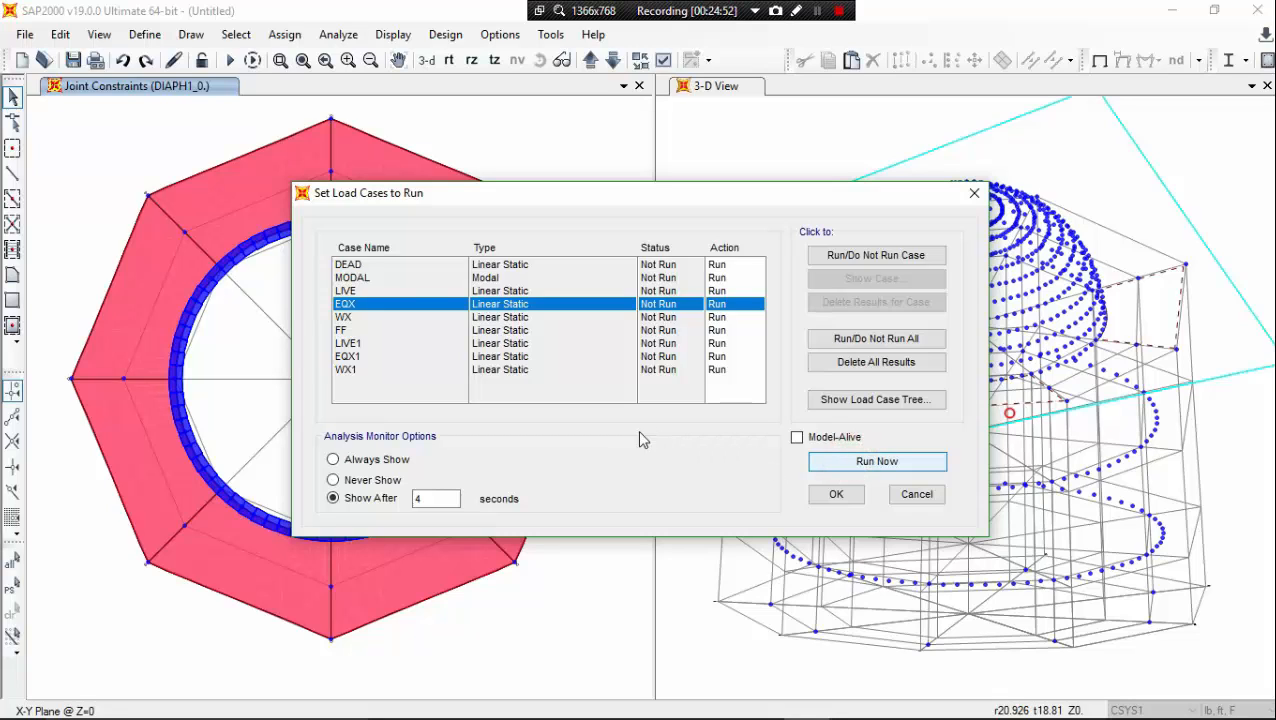
click(850, 462)
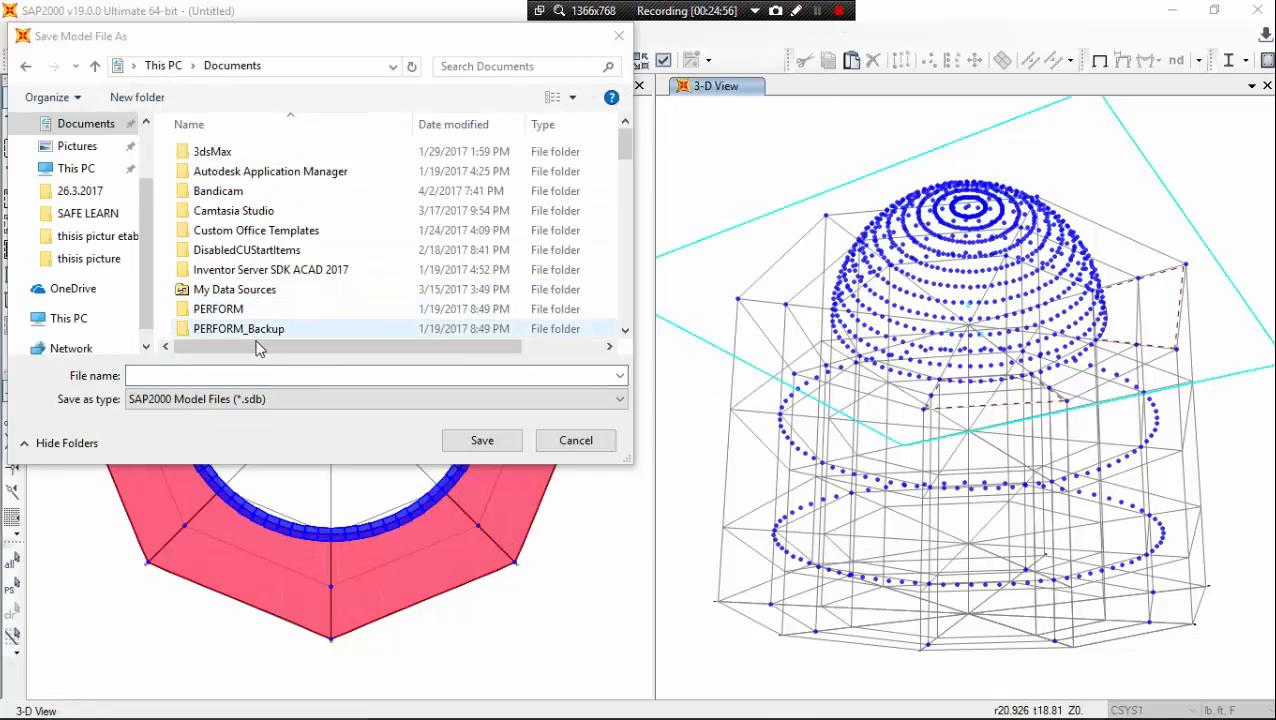
Step: Save the model file as SDXCBGVN GFB in the Documents folder to let the analysis proceed
click(266, 375)
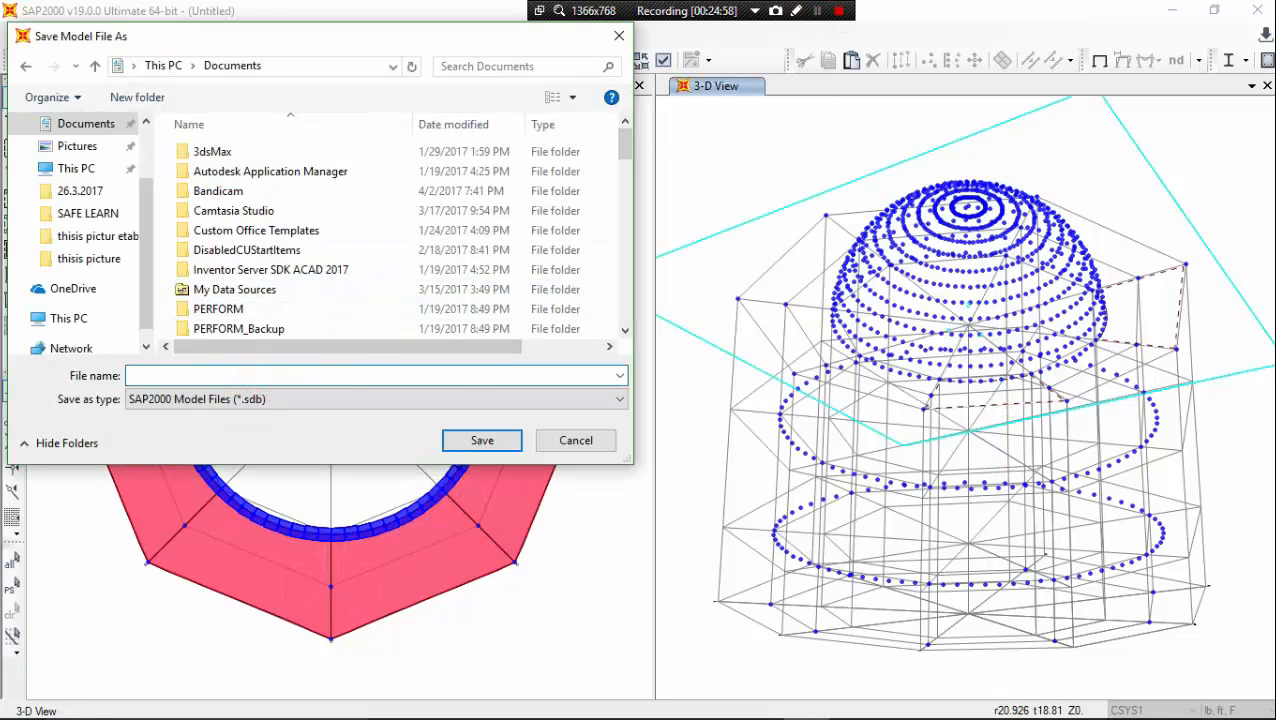
text(SDXCBGVN GFB)
click(478, 441)
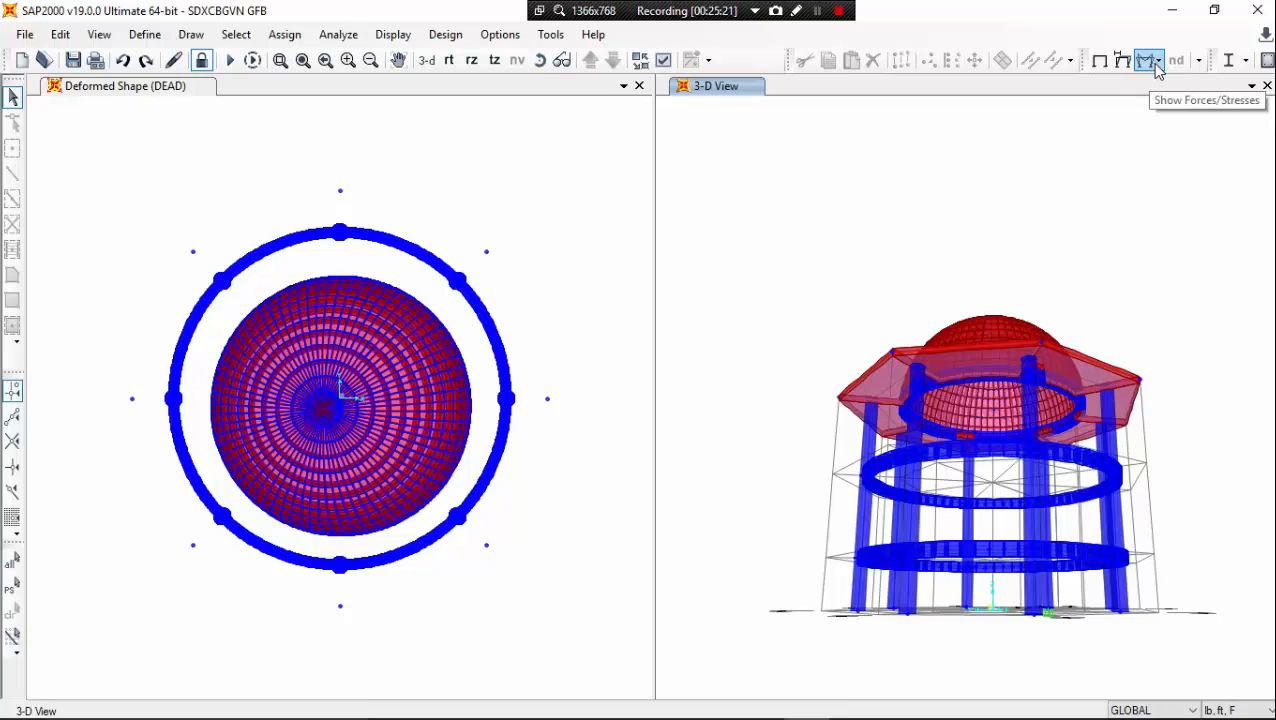
Step: Display the frame axial force diagram for the ENVD combination in the 3-D view with automatic scaling and filled diagrams
click(1155, 62)
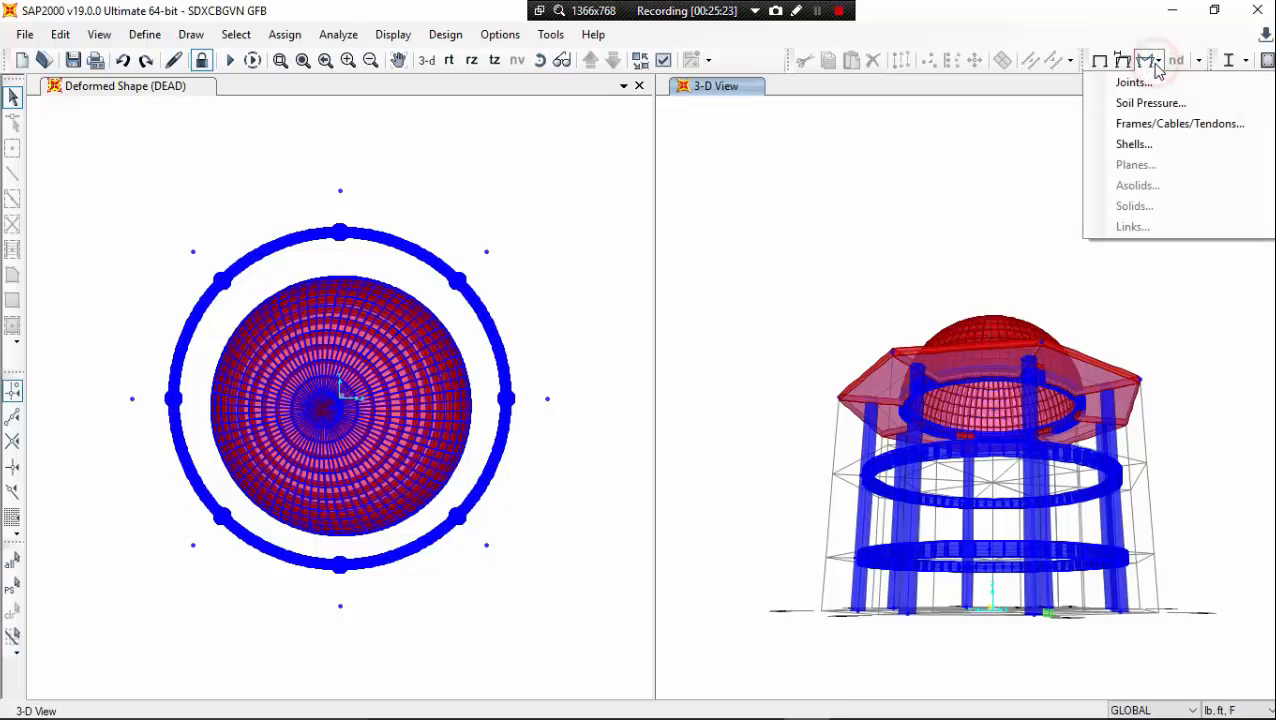
click(1140, 123)
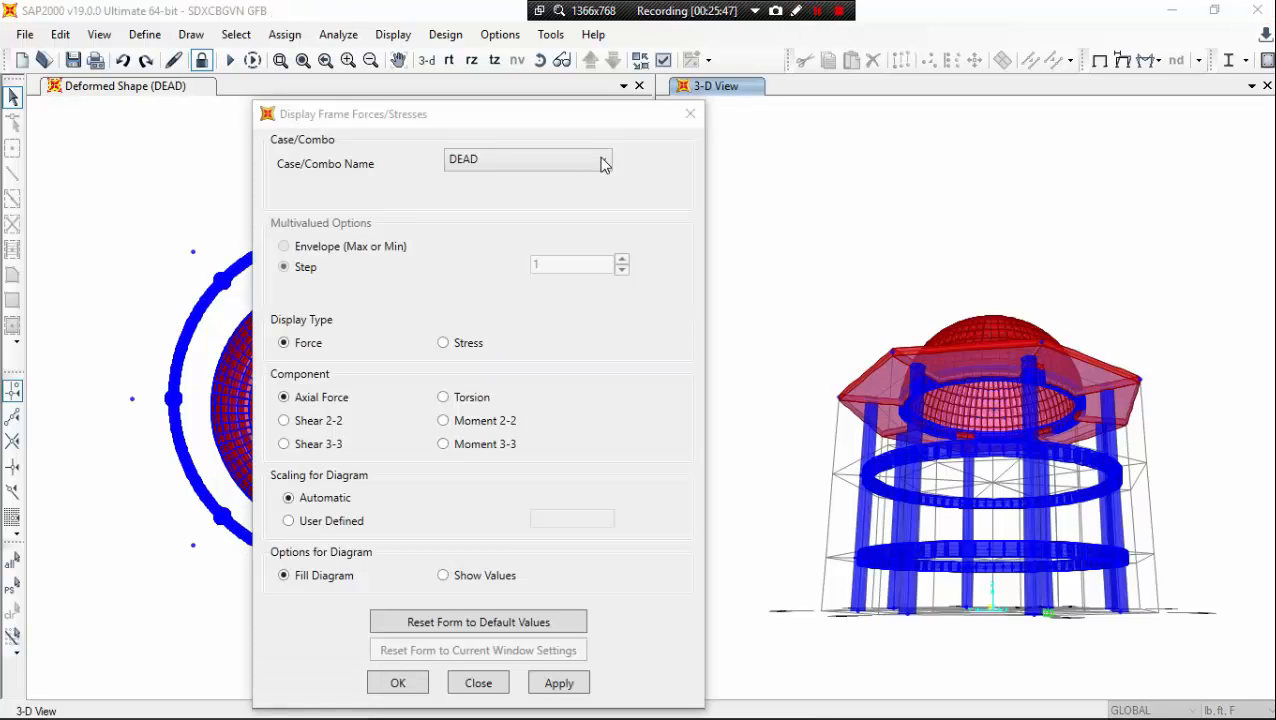
click(600, 161)
click(600, 161)
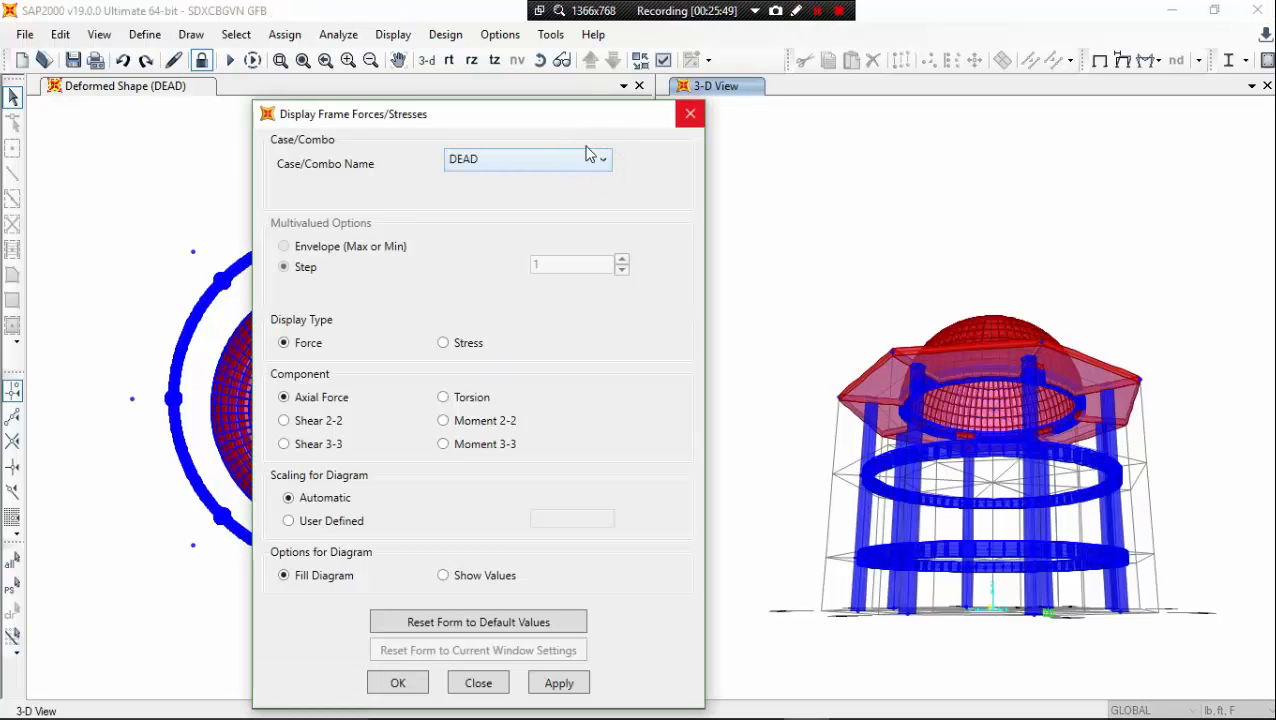
click(590, 128)
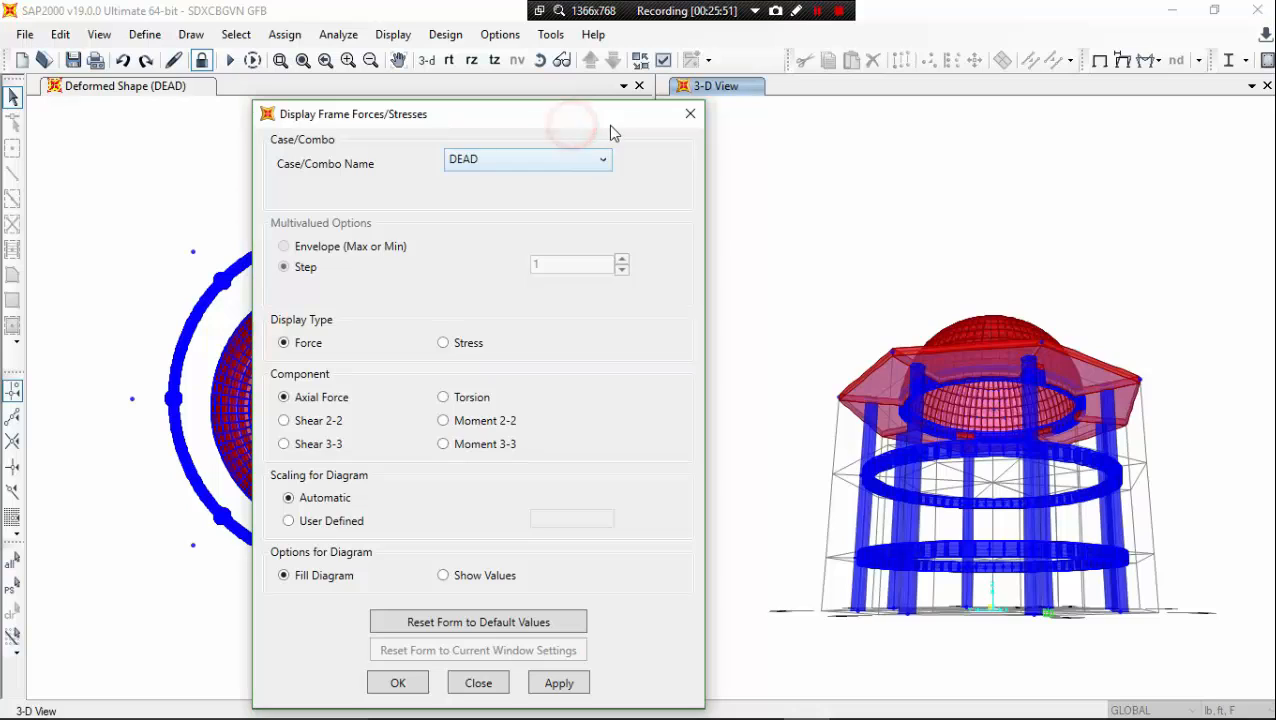
click(592, 161)
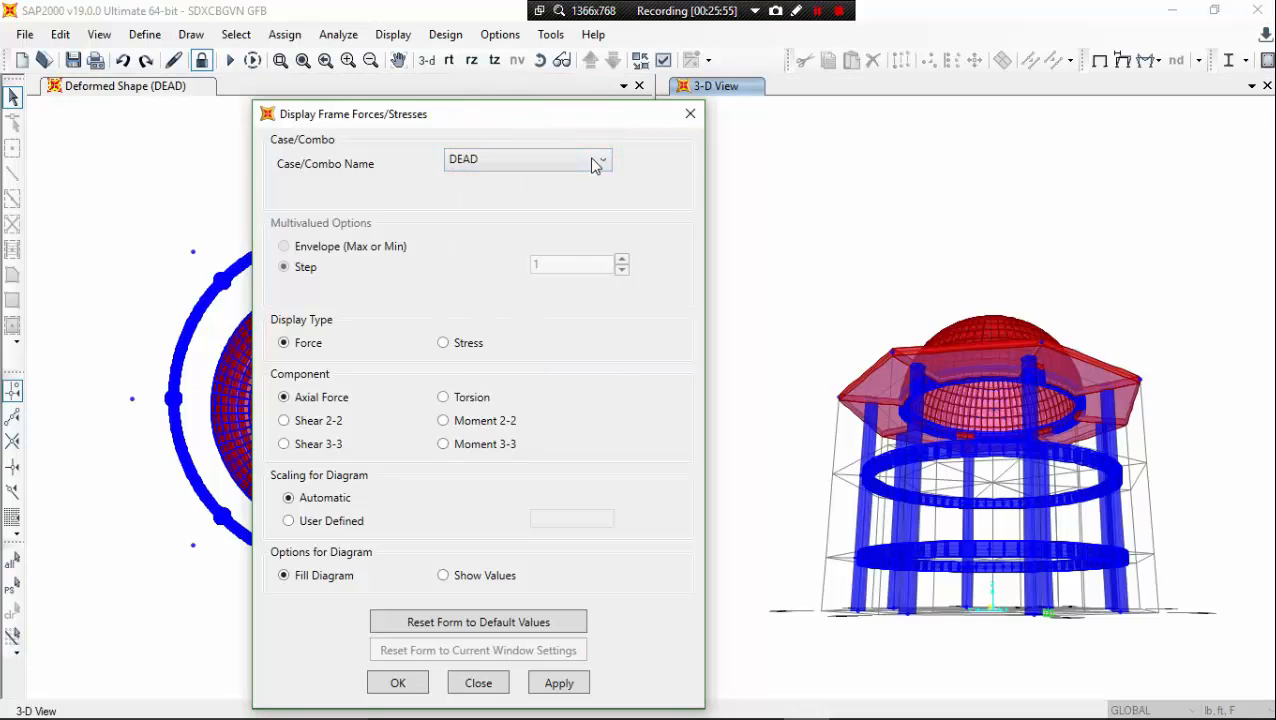
click(590, 163)
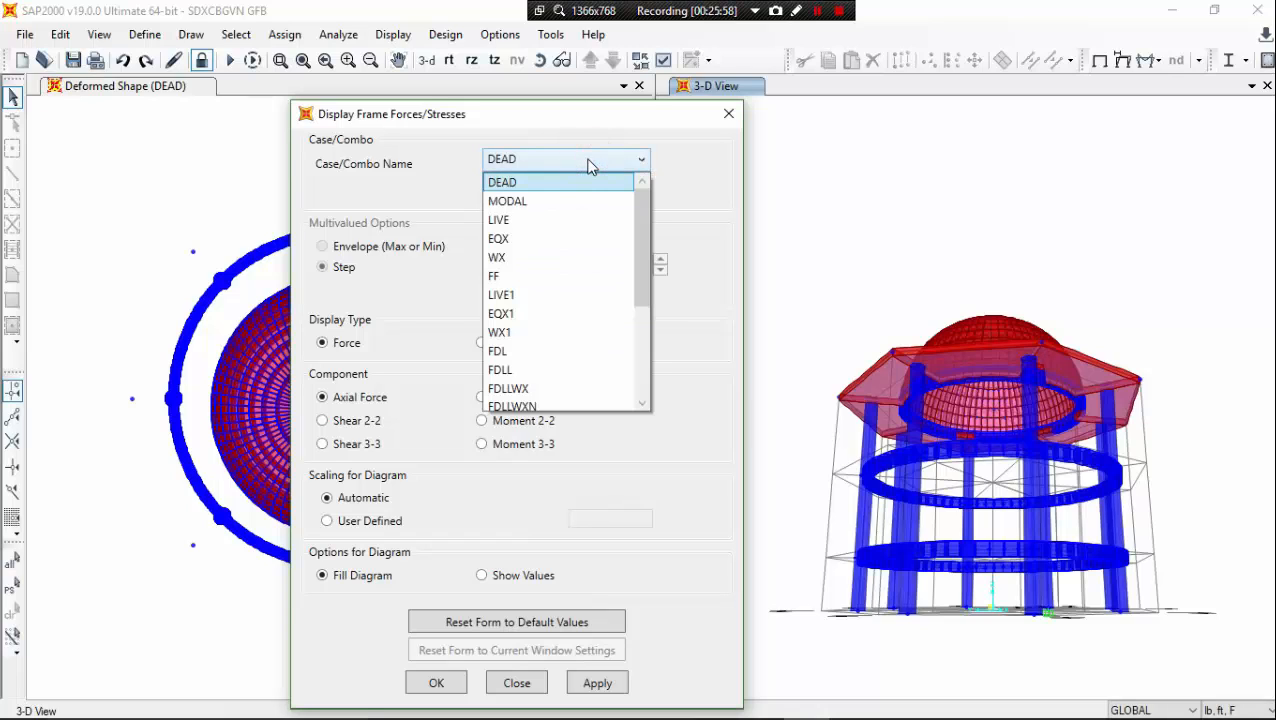
scroll(543, 362, down, 3)
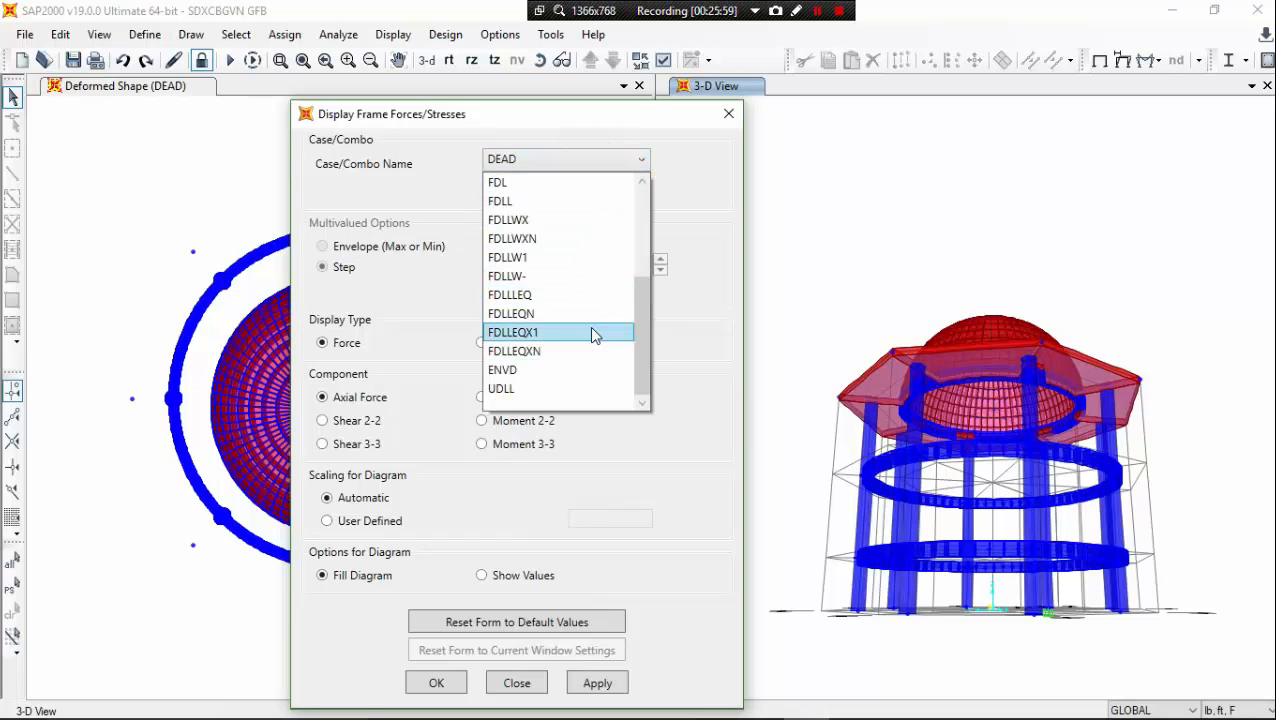
click(566, 372)
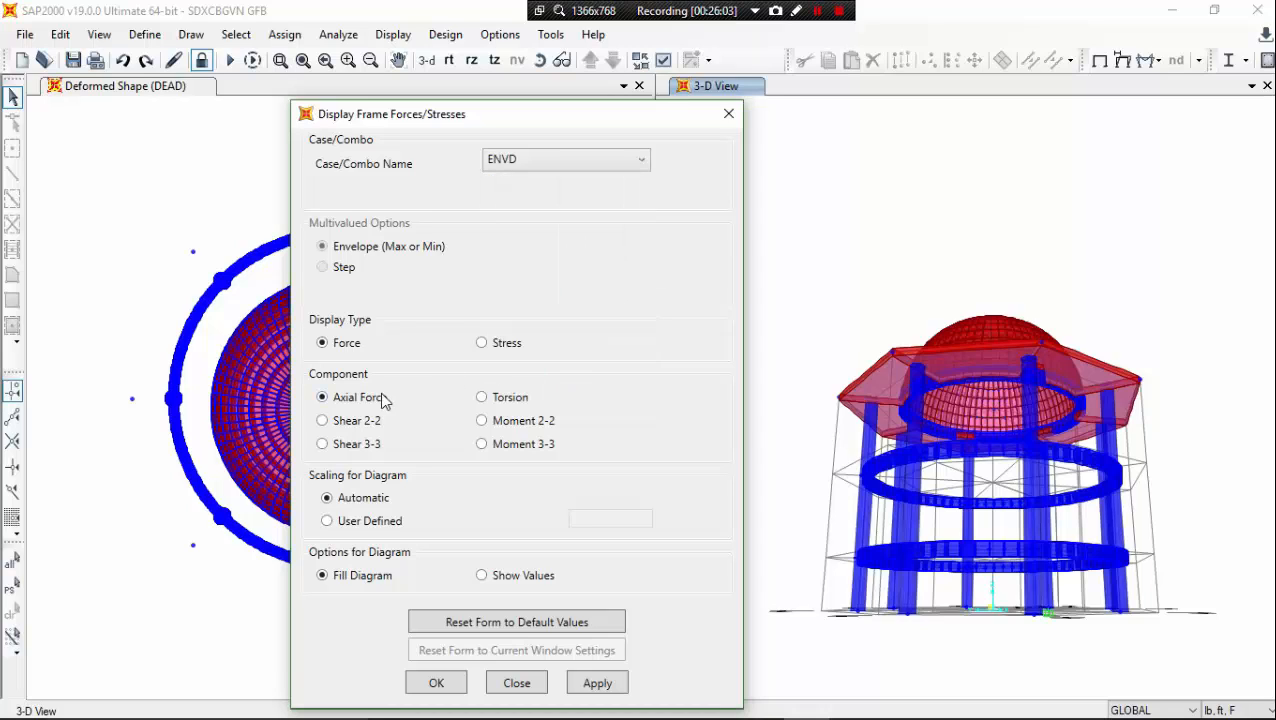
click(597, 683)
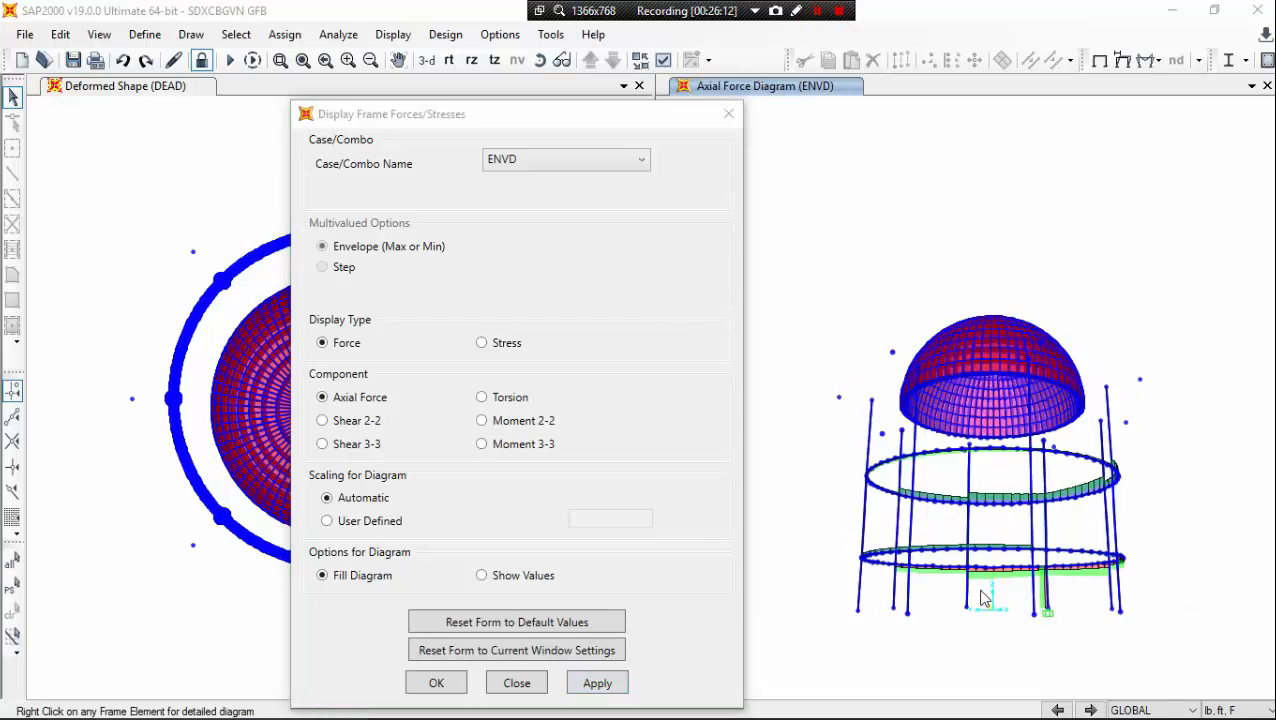
Step: Show values on the ENVD axial force diagram and examine them along the lower ring beam
scroll(995, 630, up, 5)
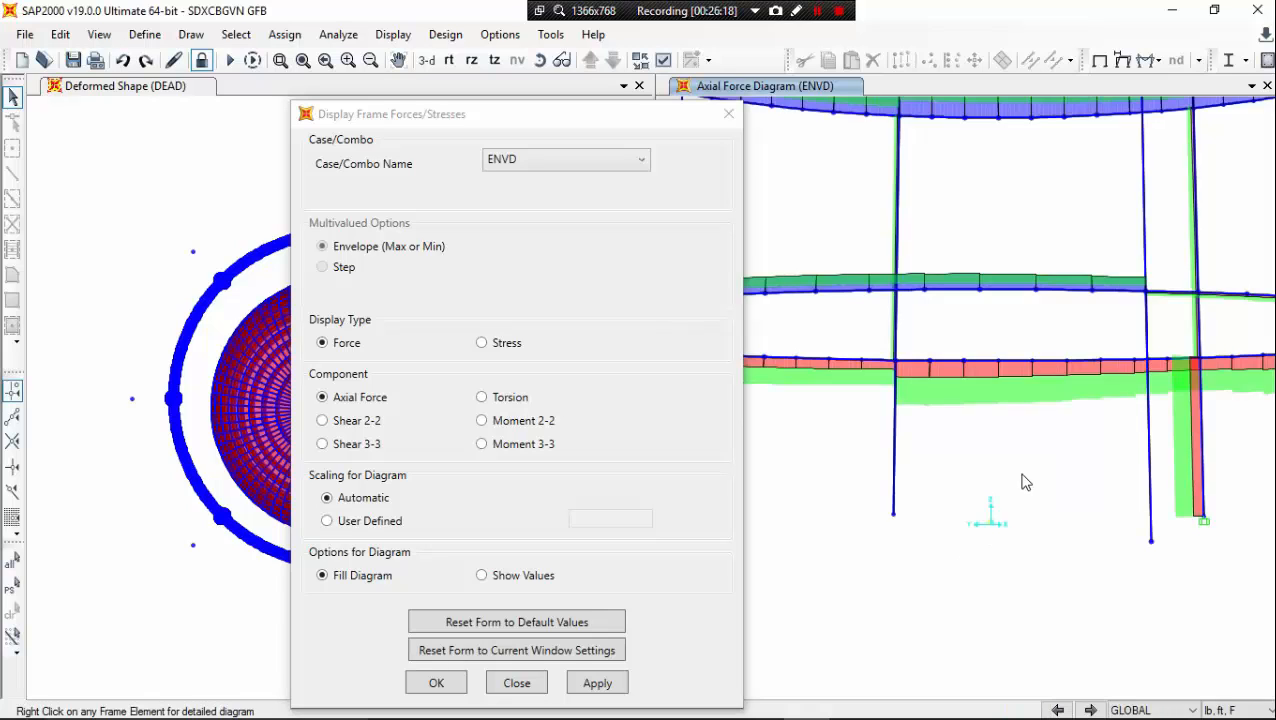
middle_drag(1025, 484, 964, 534)
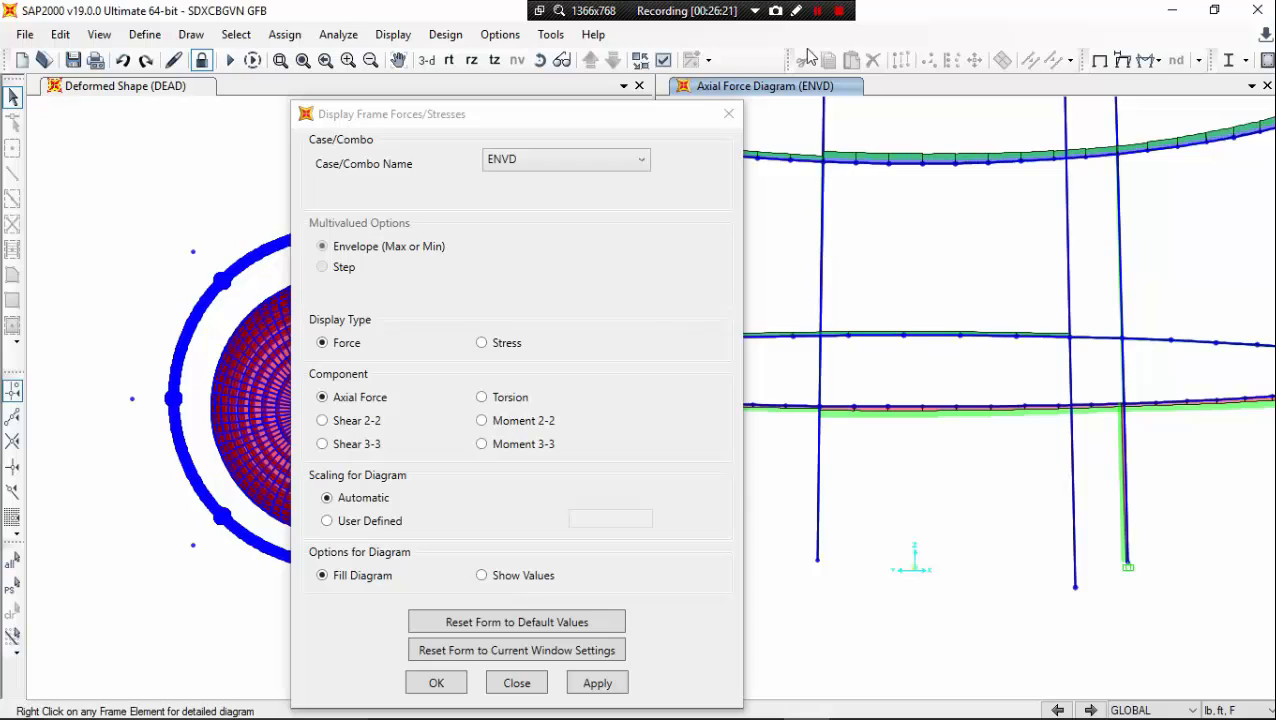
click(818, 12)
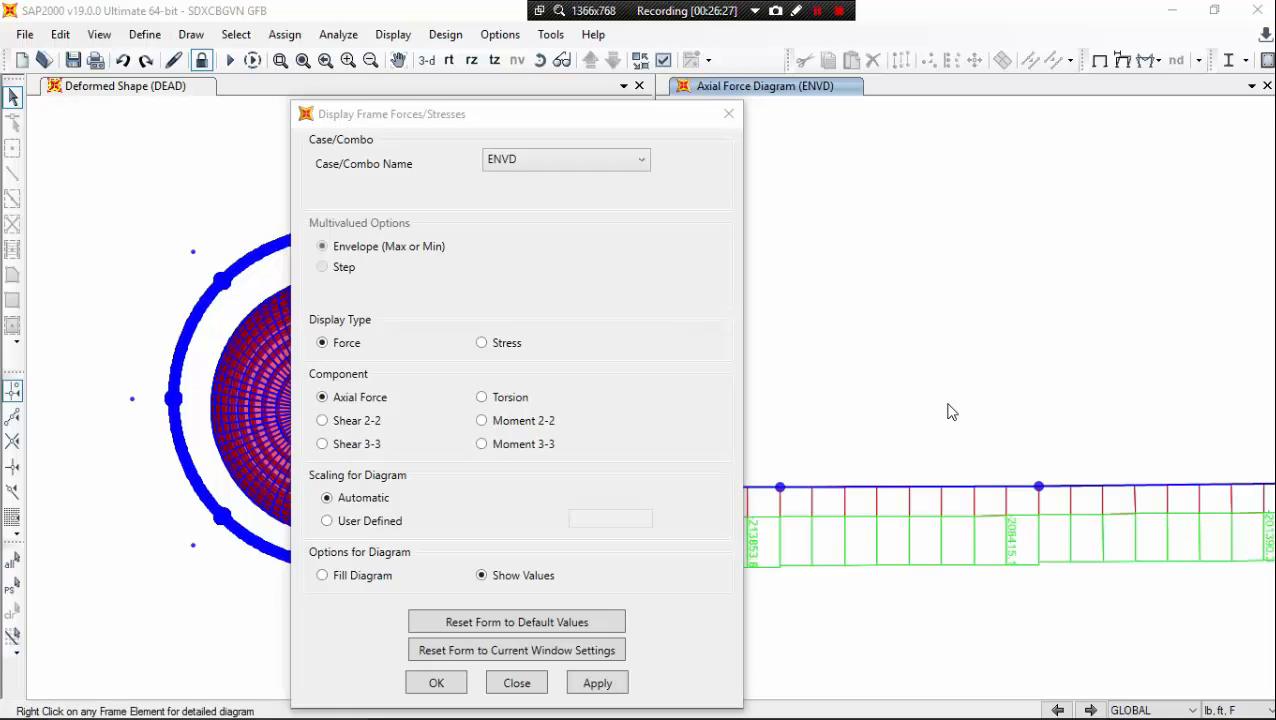
middle_drag(950, 413, 1005, 350)
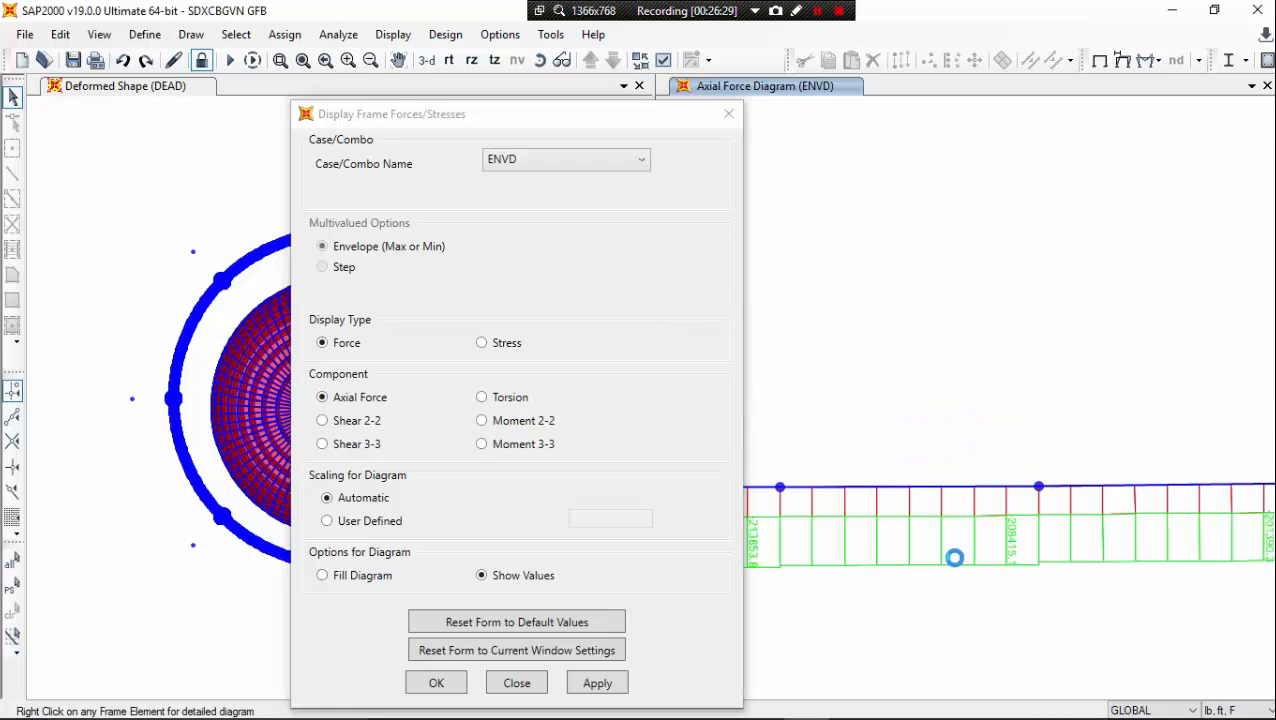
middle_drag(1045, 513, 899, 450)
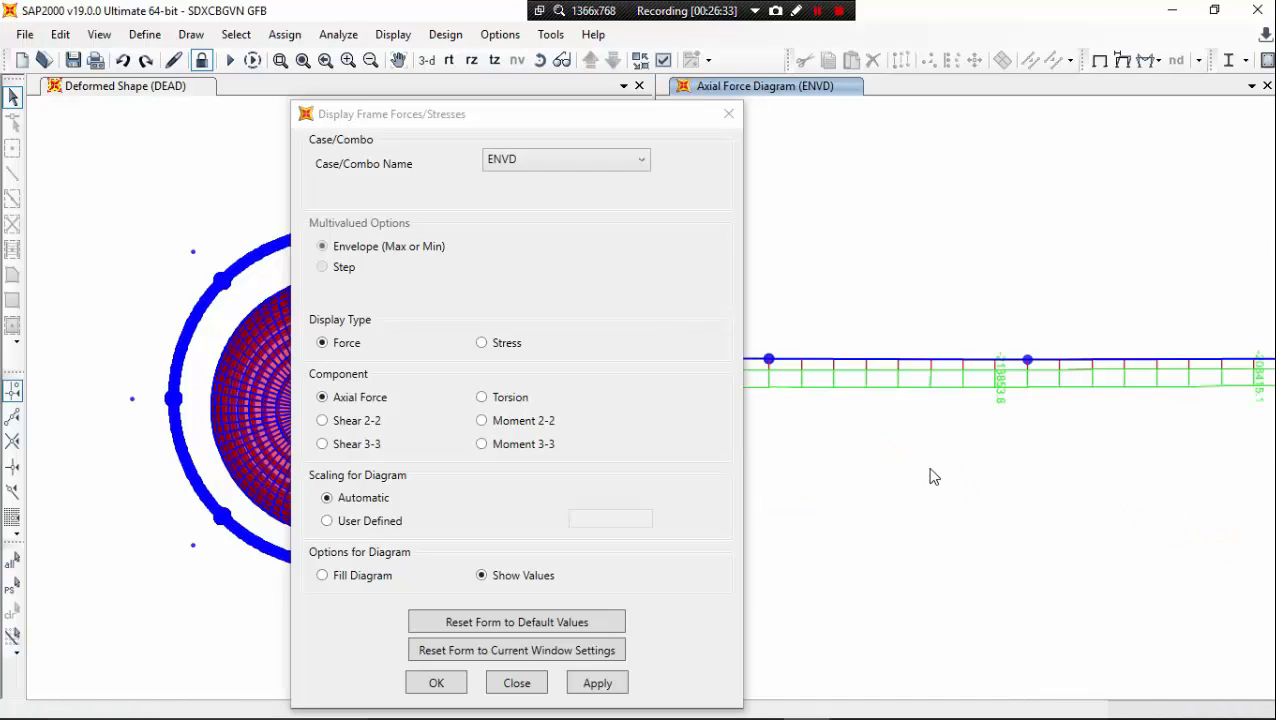
middle_drag(941, 463, 1019, 467)
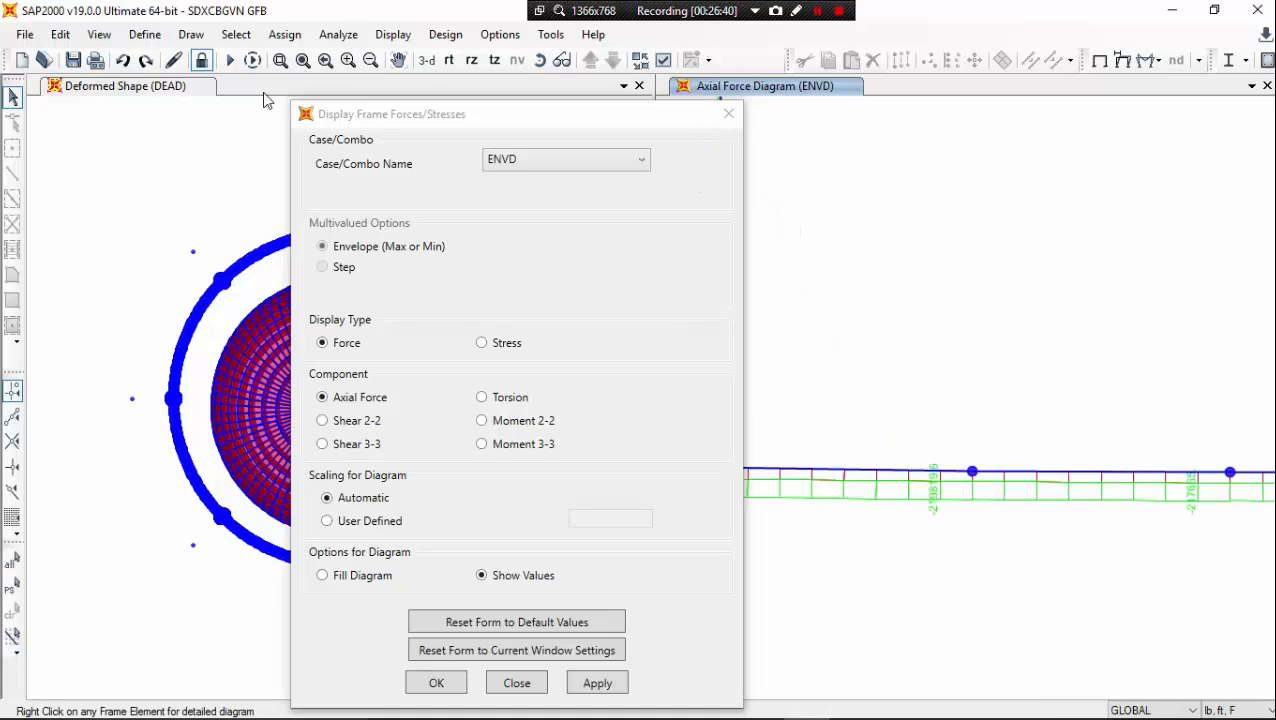
Step: Close the frame forces settings and the deformed shape view, and fit the whole model in the remaining view
click(728, 113)
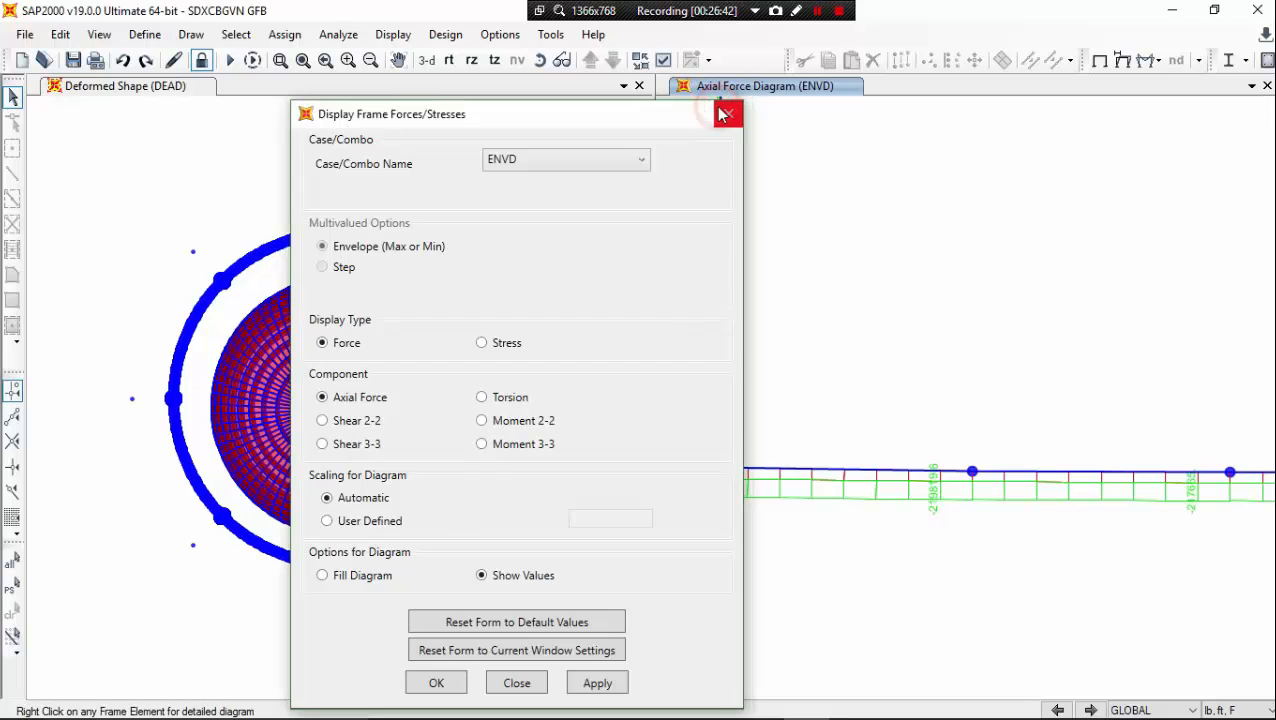
middle_drag(752, 384, 806, 386)
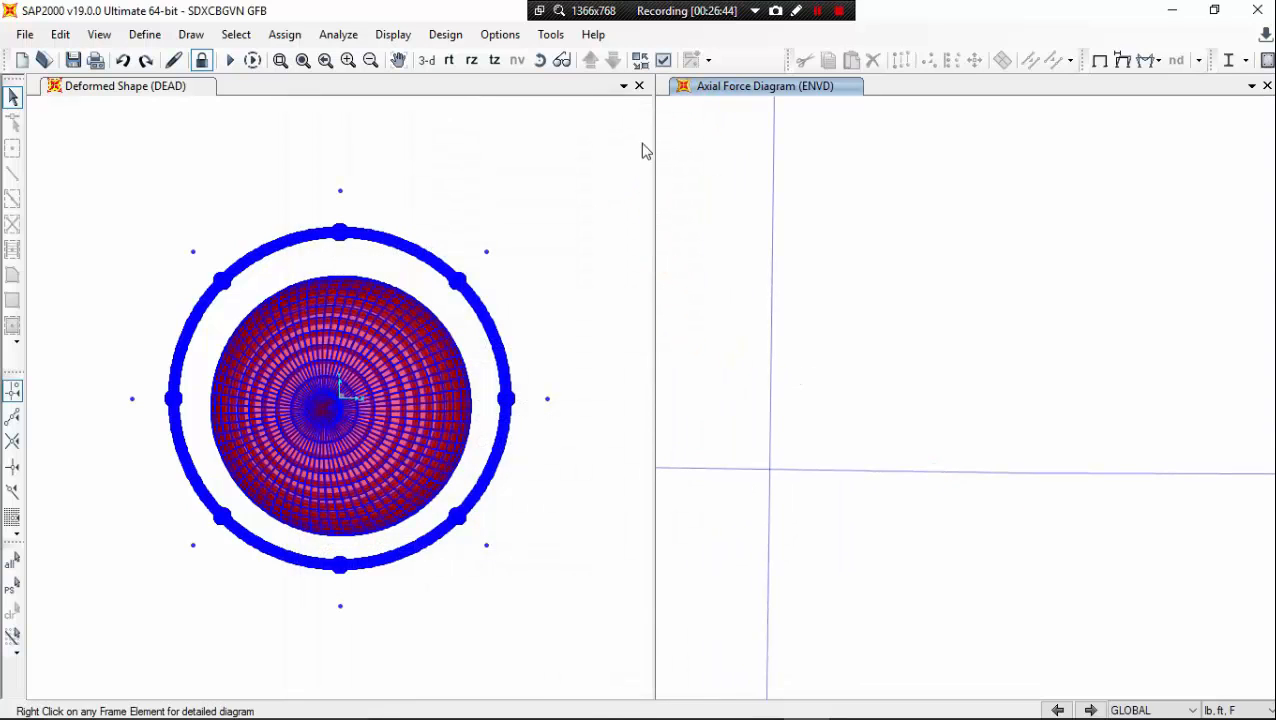
click(643, 88)
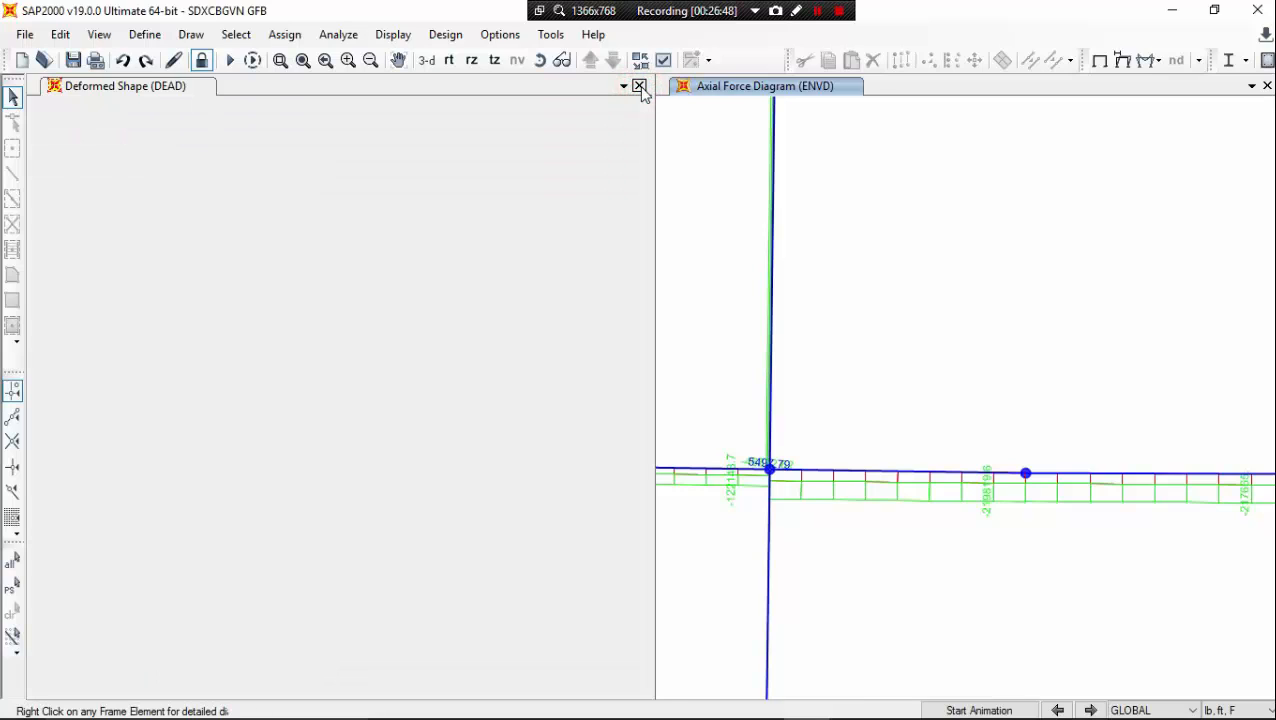
click(301, 66)
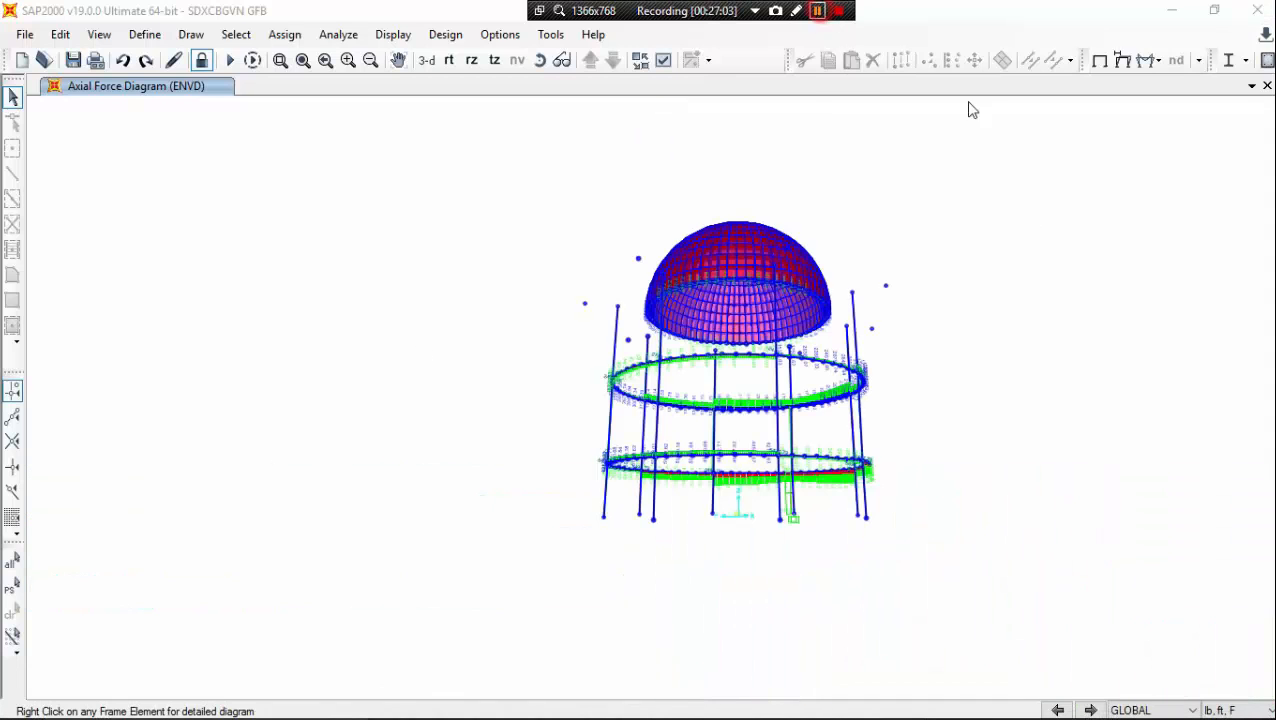
Step: Display the shell resultant MMax moment contours for the DEAD case, averaged at all joints with an automatic contour range
click(1148, 62)
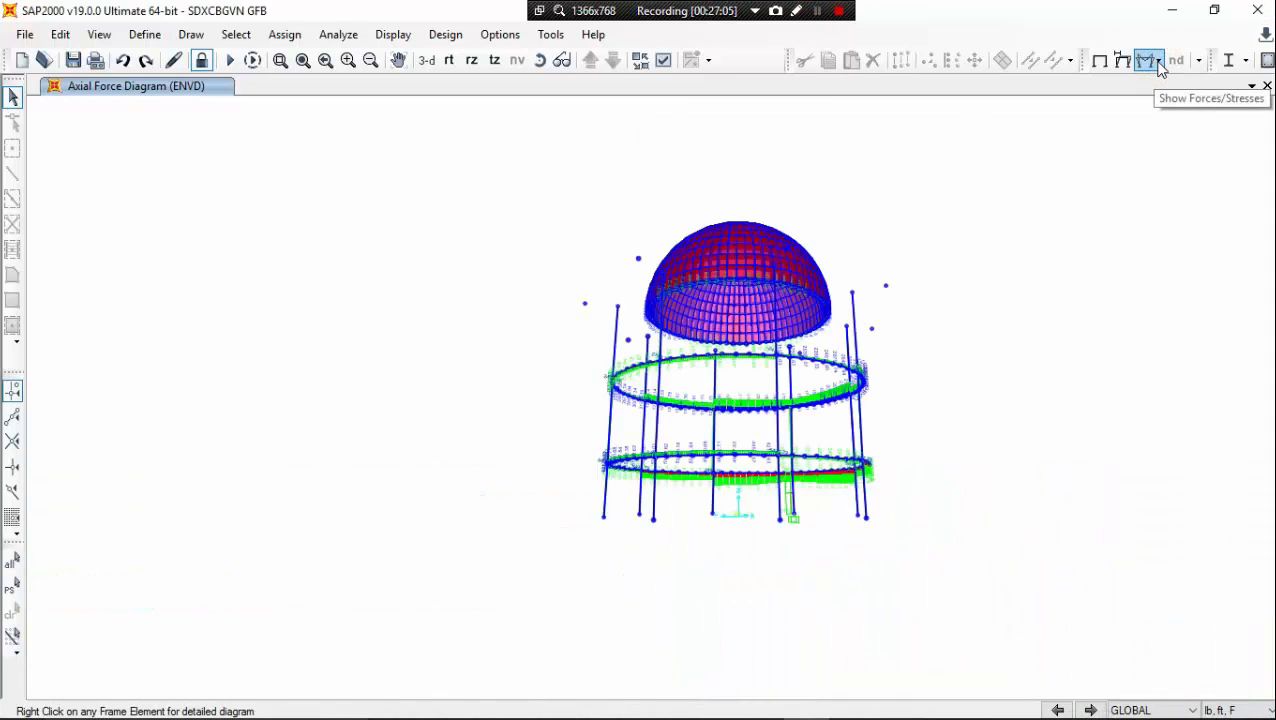
click(1160, 64)
click(1146, 146)
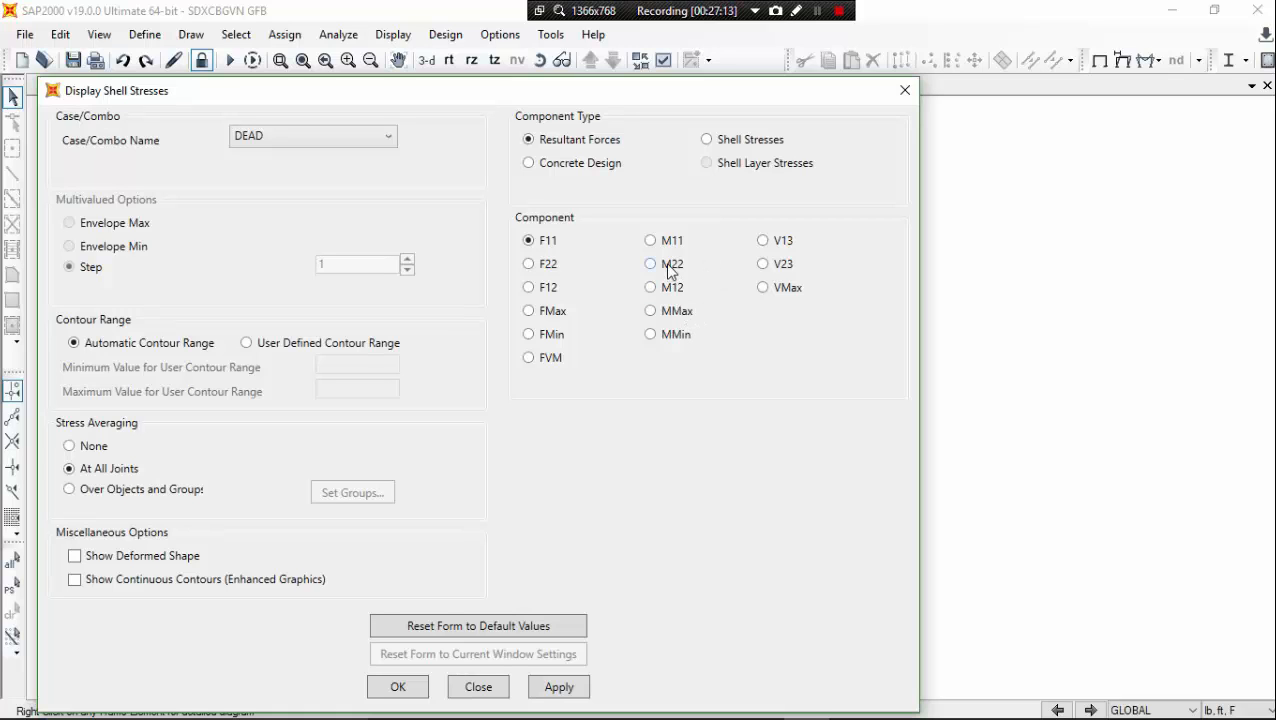
click(679, 313)
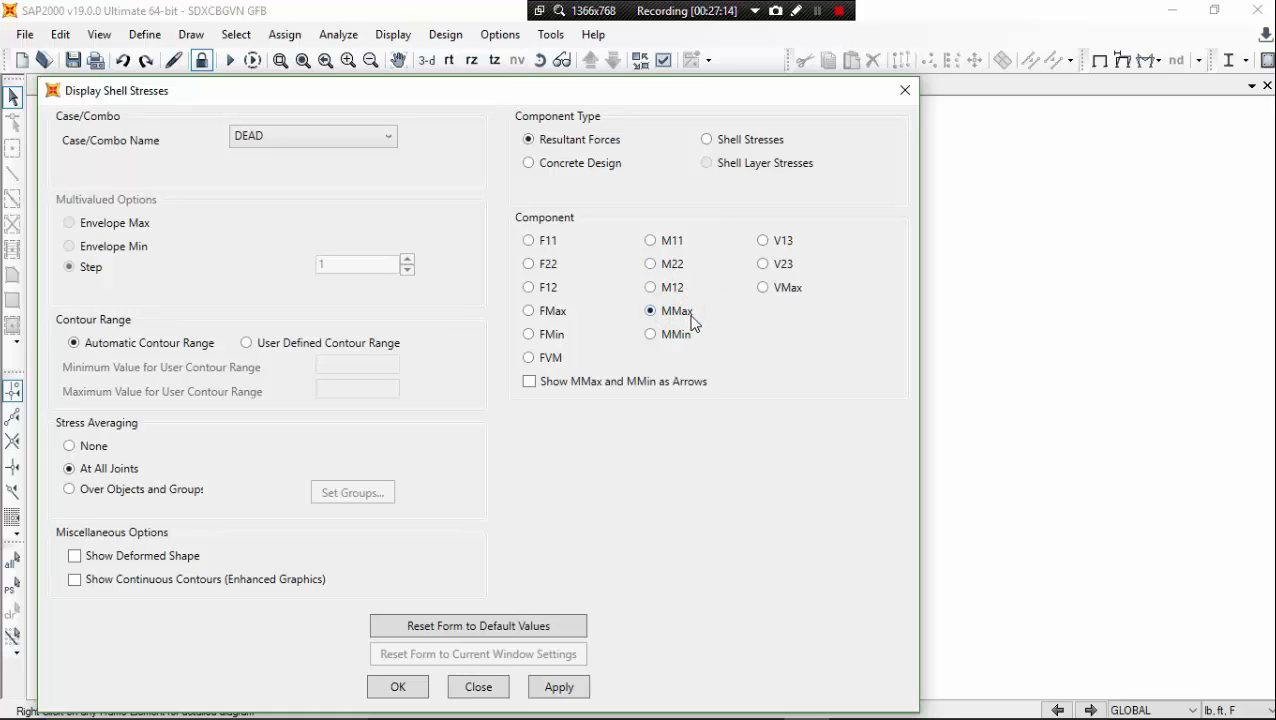
click(557, 685)
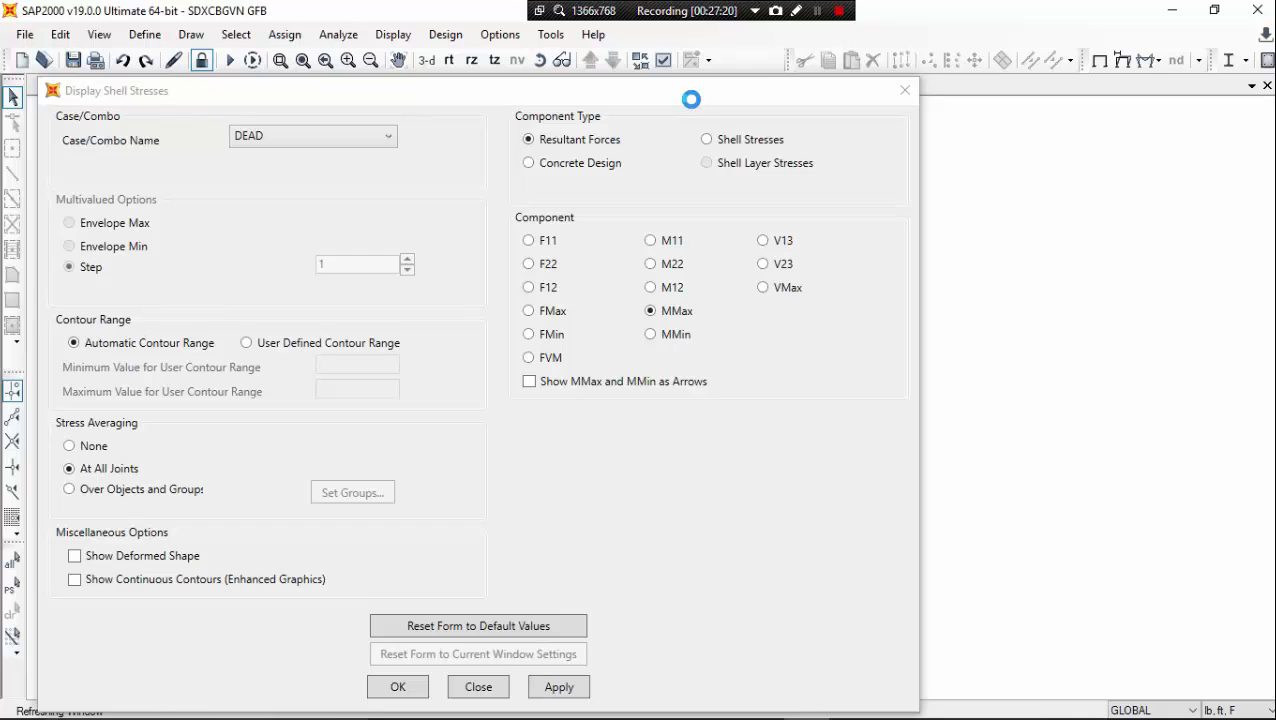
Step: Examine the dome's MMax contours against the colour scale with the settings dialog moved aside, and close the shell stress settings
drag(771, 101, 418, 308)
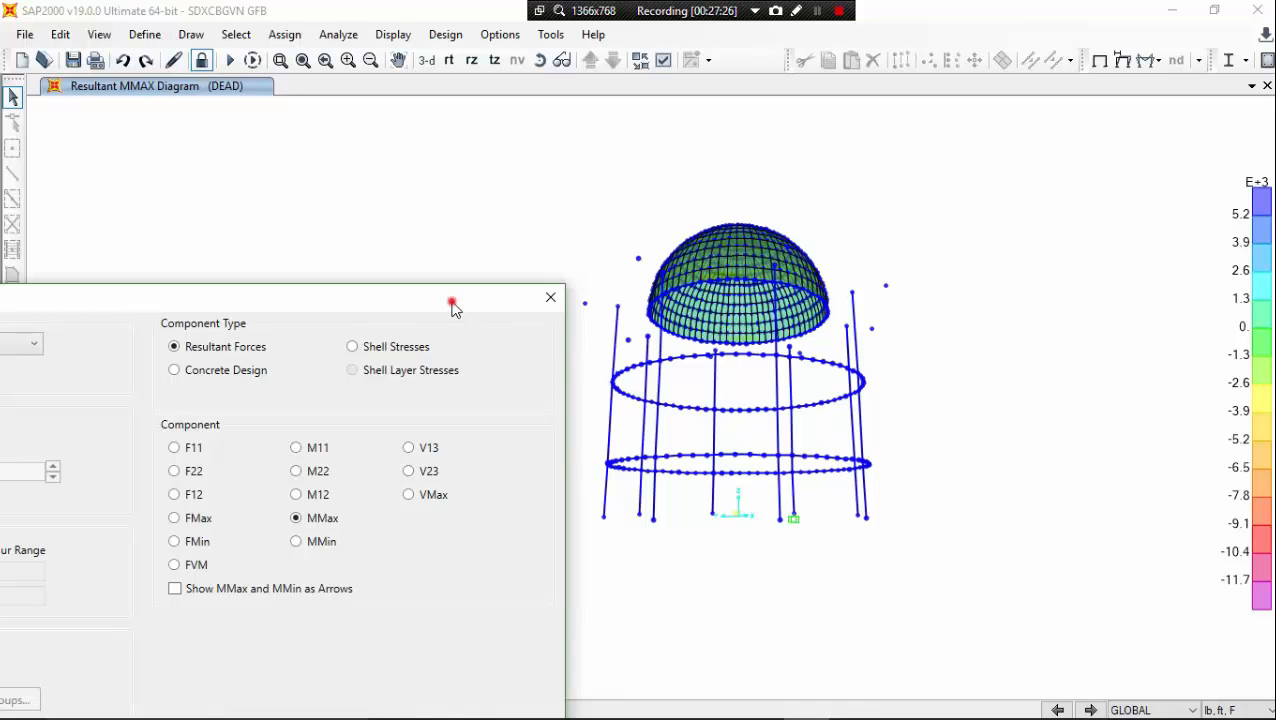
drag(452, 305, 603, 254)
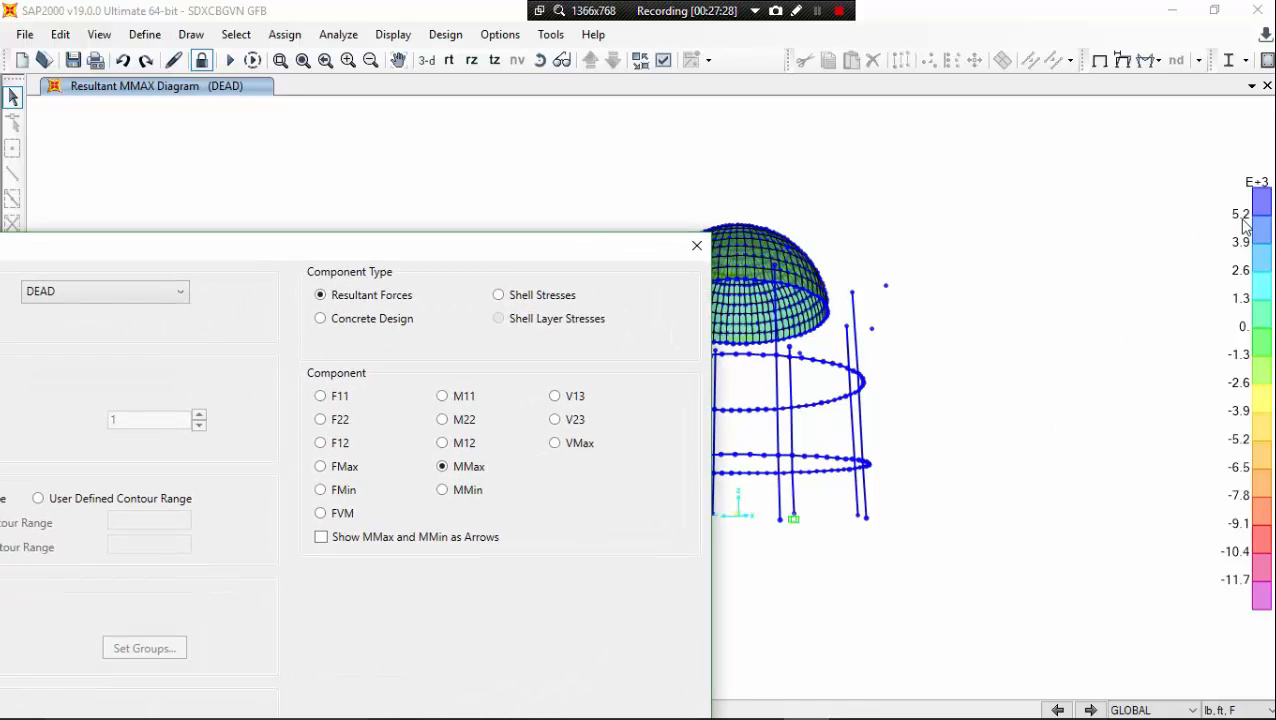
drag(645, 250, 721, 433)
mouse_move(770, 283)
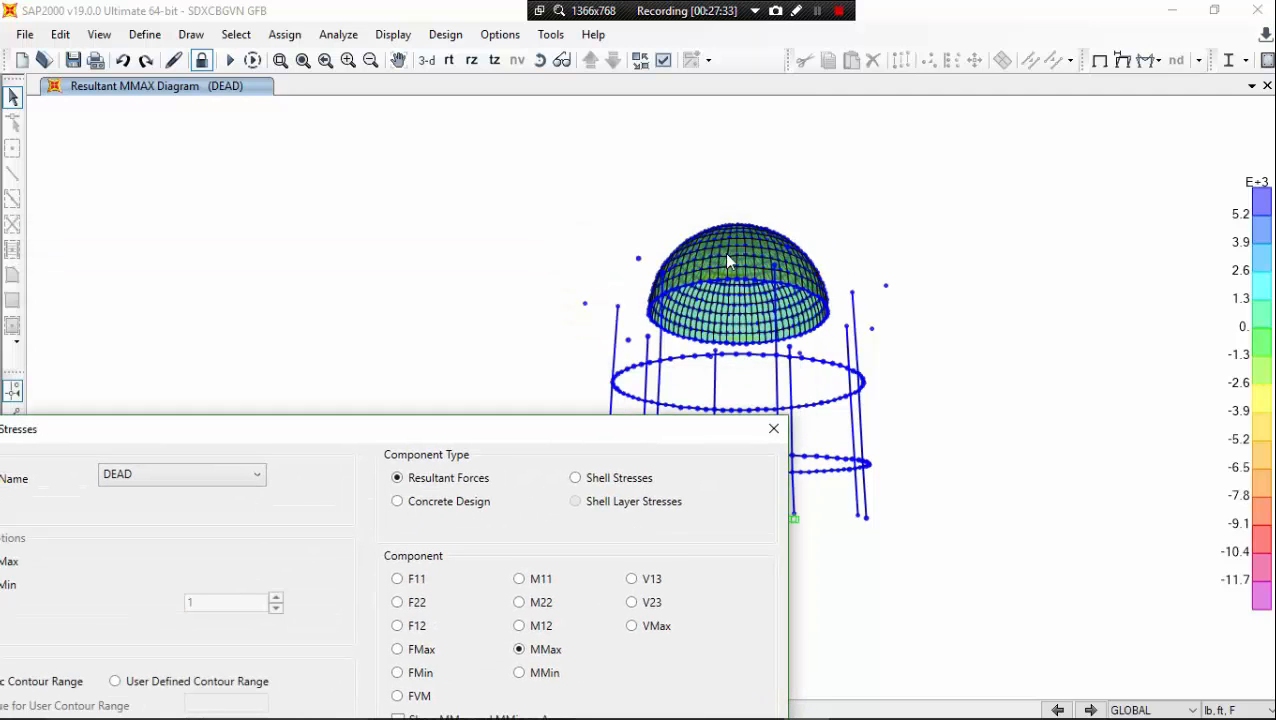
drag(698, 435, 874, 346)
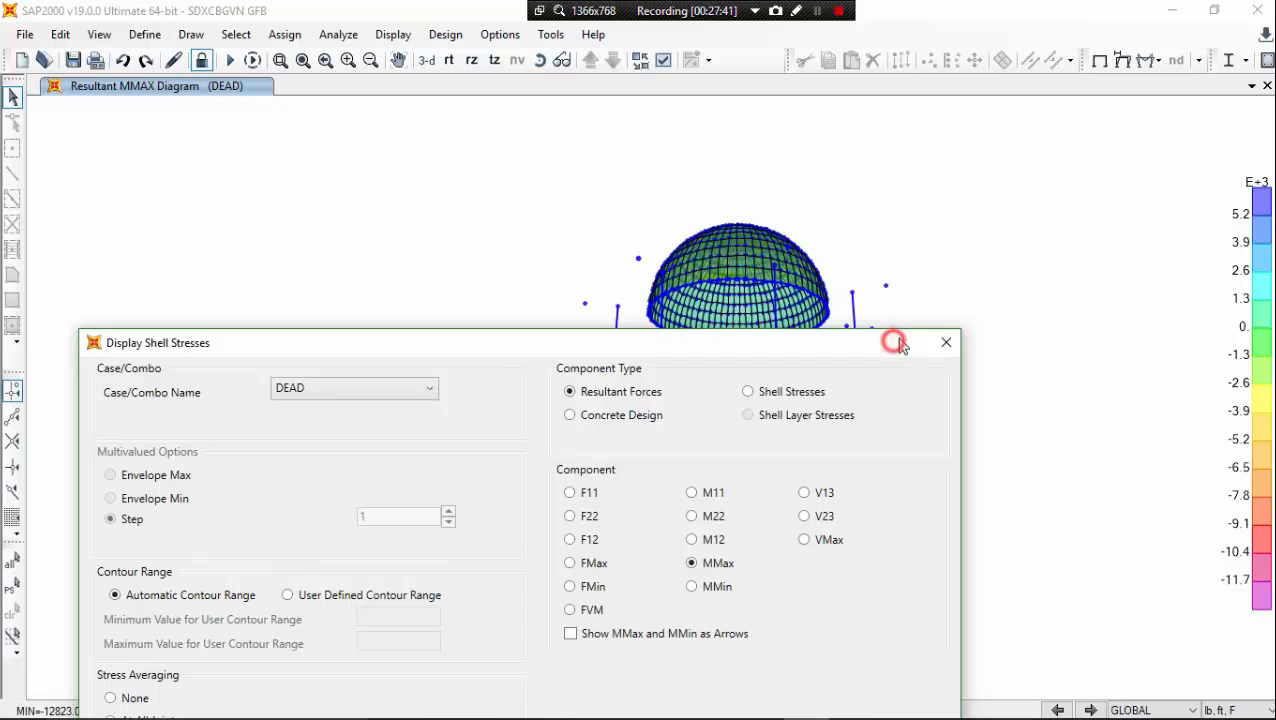
drag(891, 342, 1018, 29)
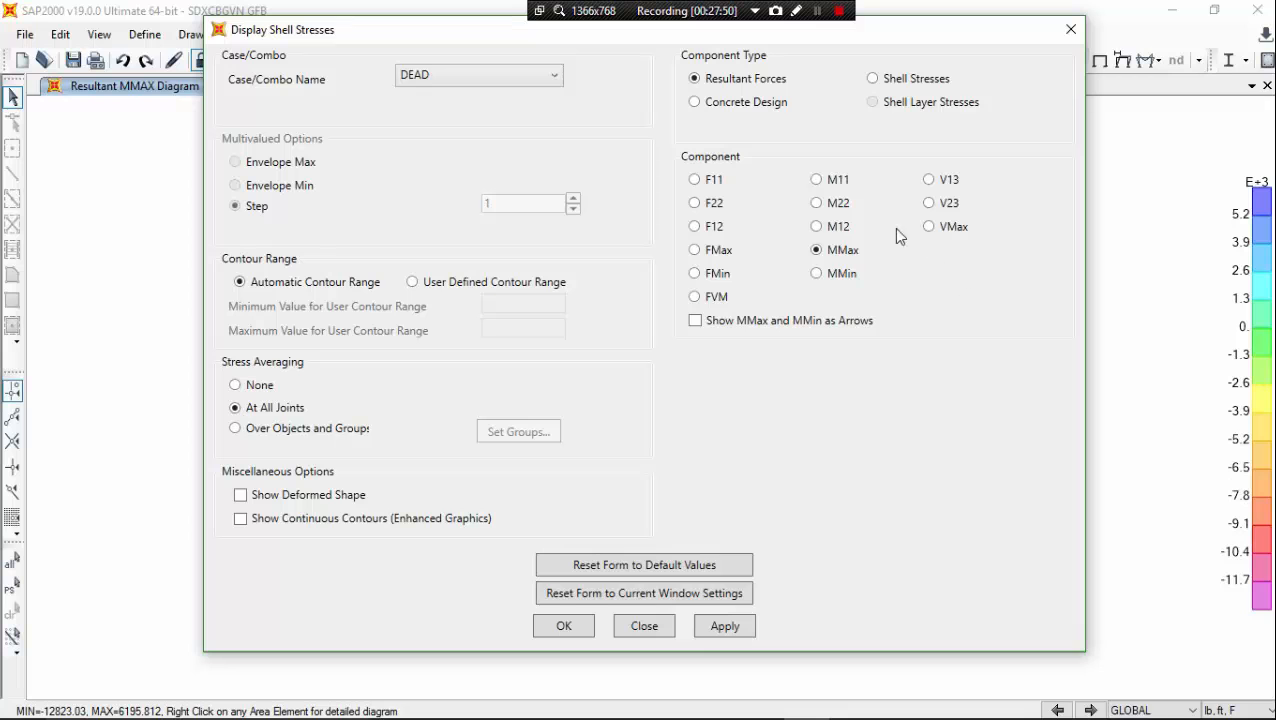
drag(817, 41, 772, 132)
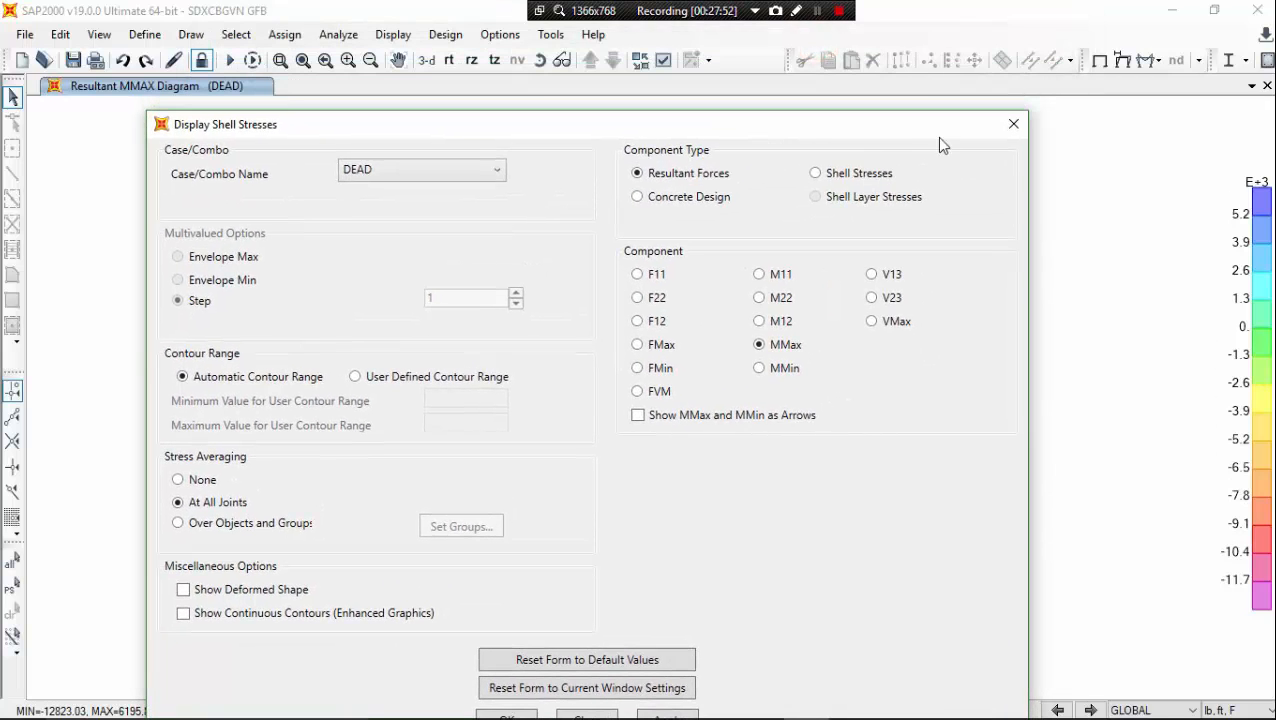
click(1003, 122)
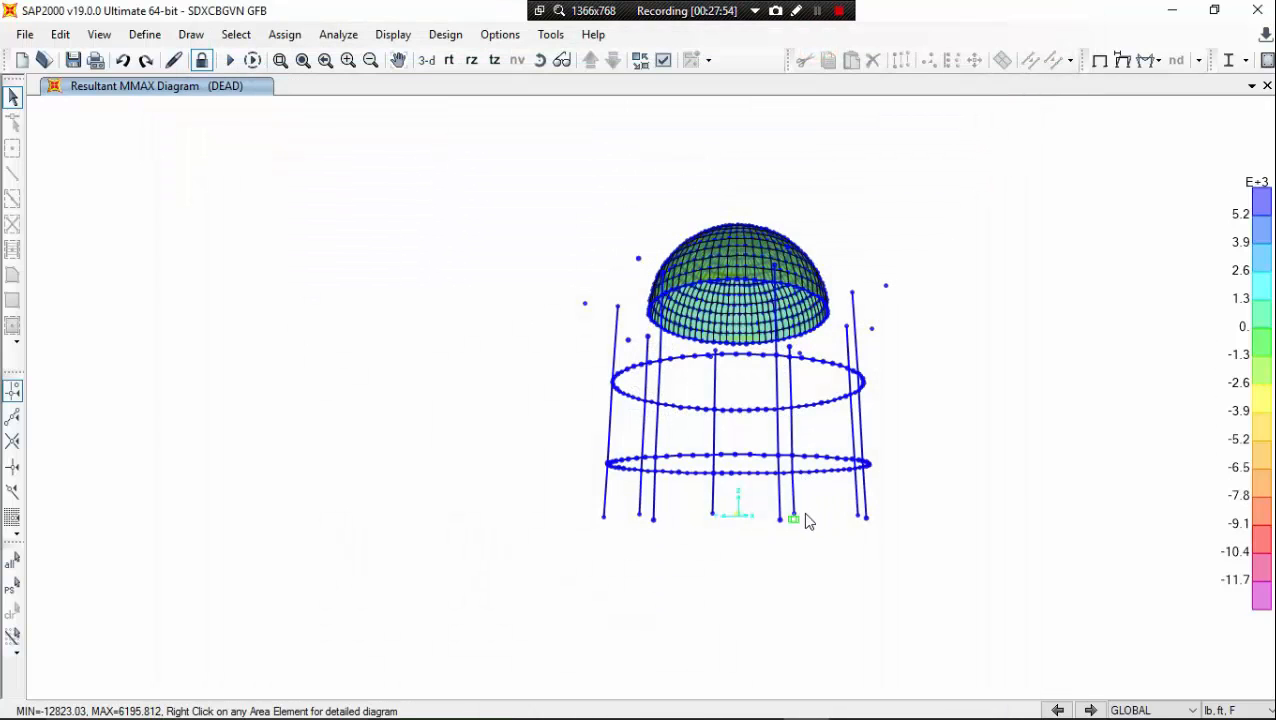
scroll(808, 520, up, 3)
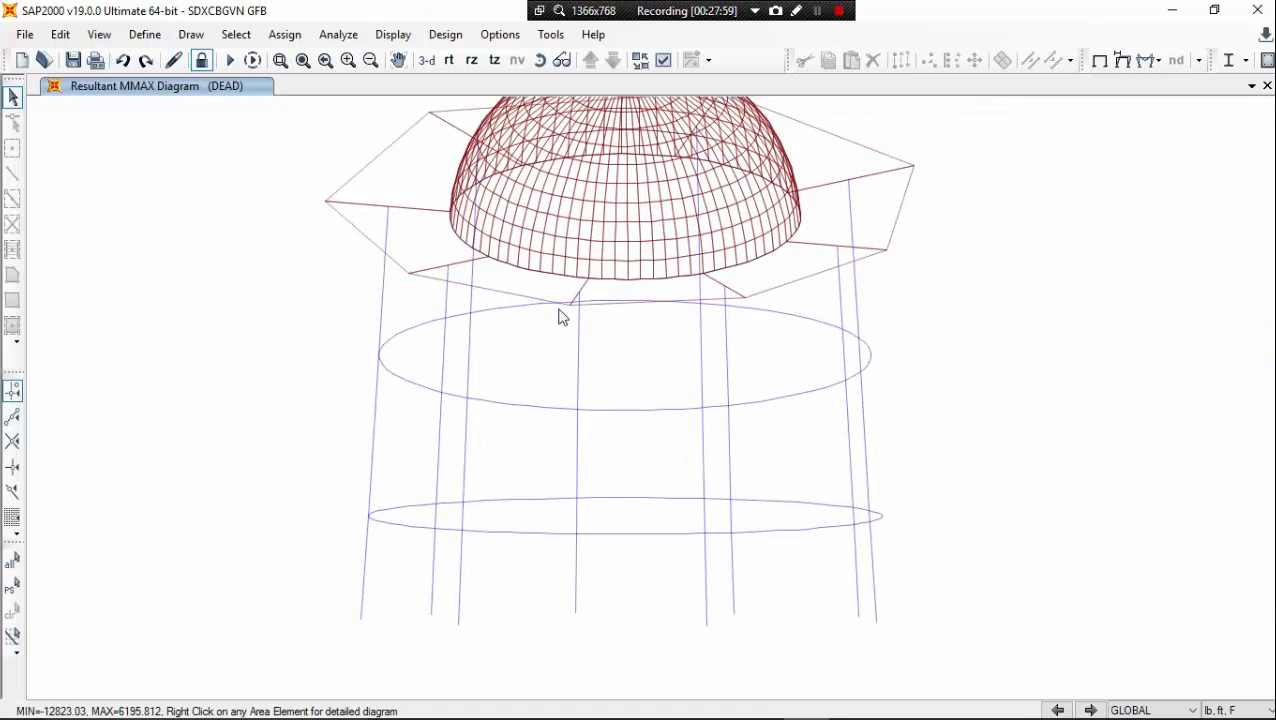
click(256, 284)
Step: Open the results table selection and choose the Joint Reactions table under the joint output of the analysis results
click(380, 41)
click(388, 34)
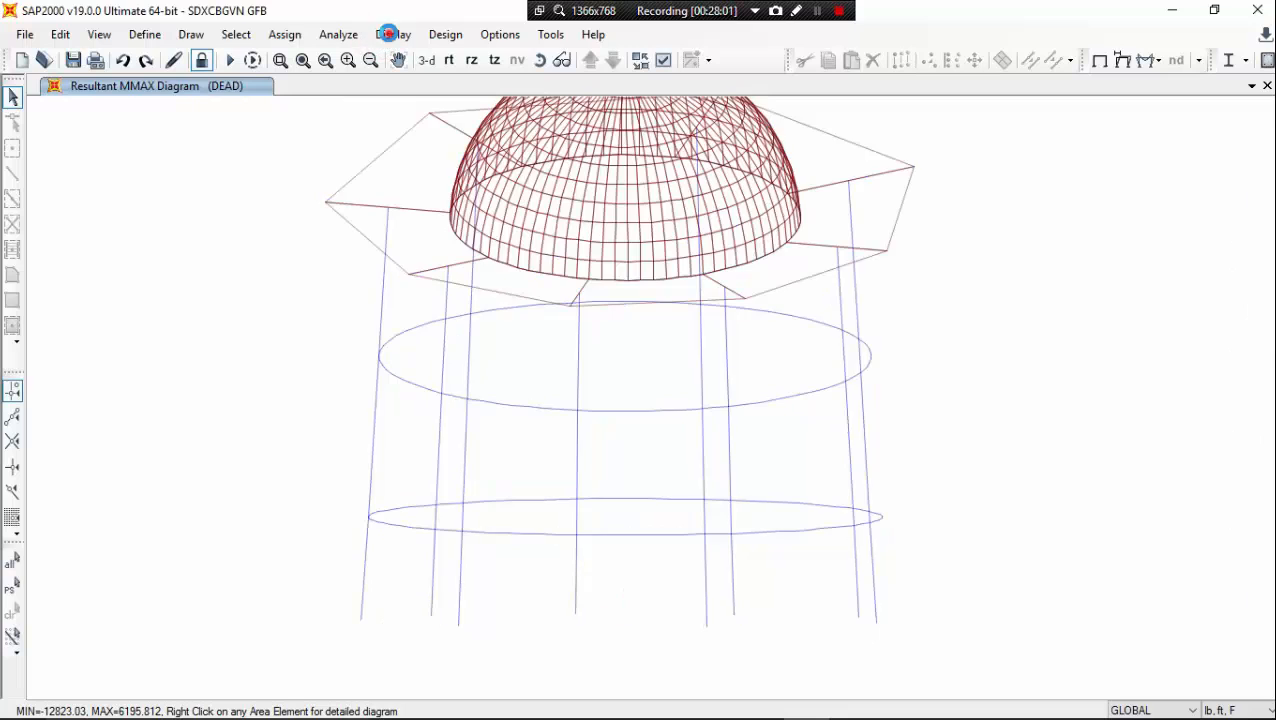
click(393, 33)
click(393, 34)
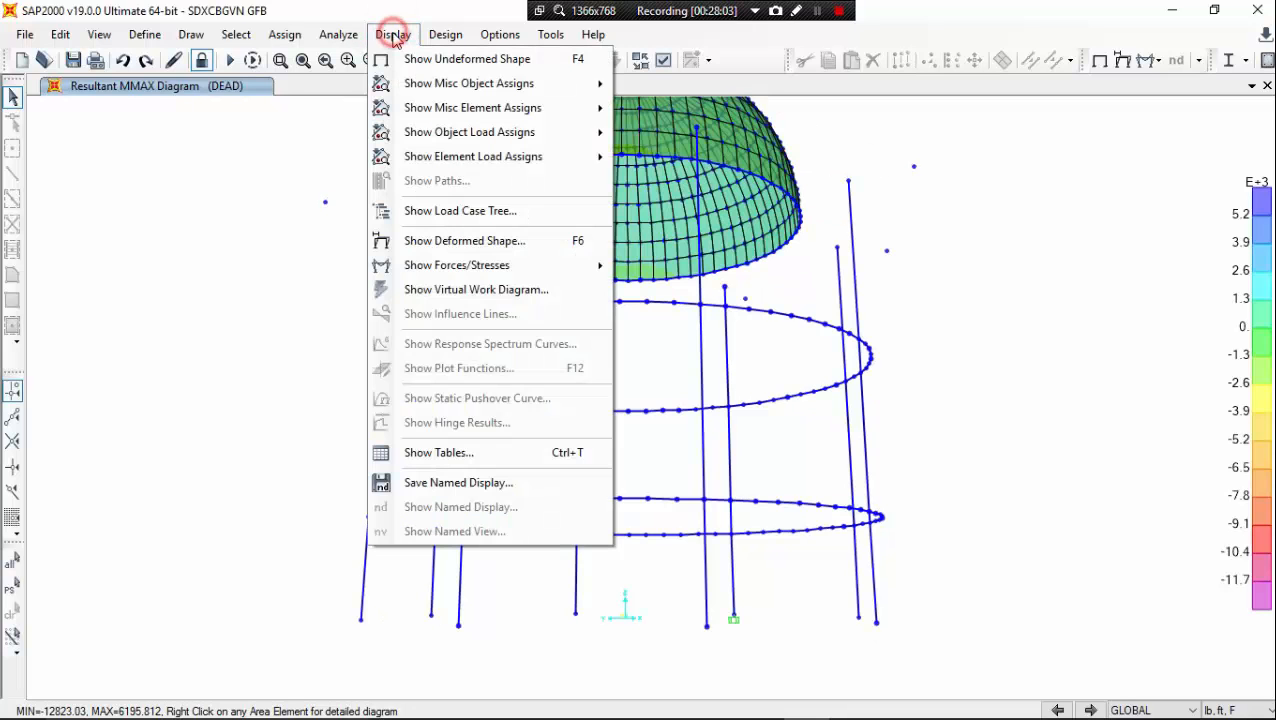
click(465, 451)
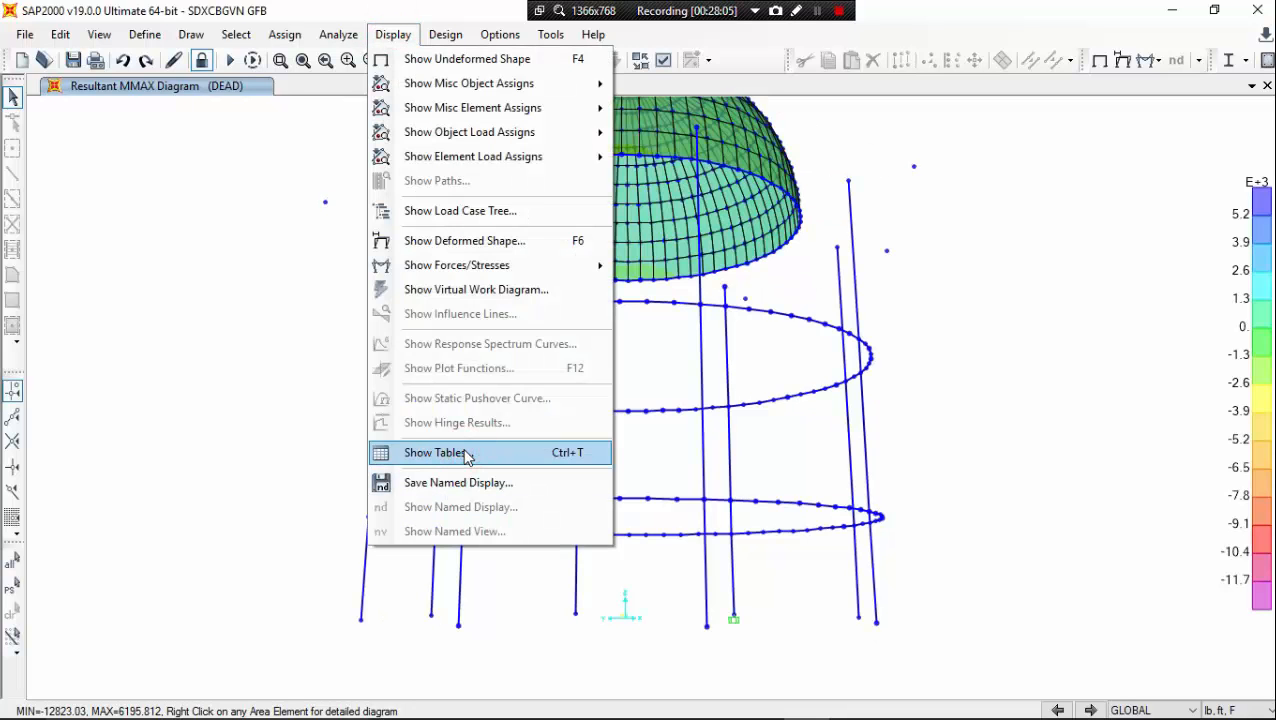
click(466, 454)
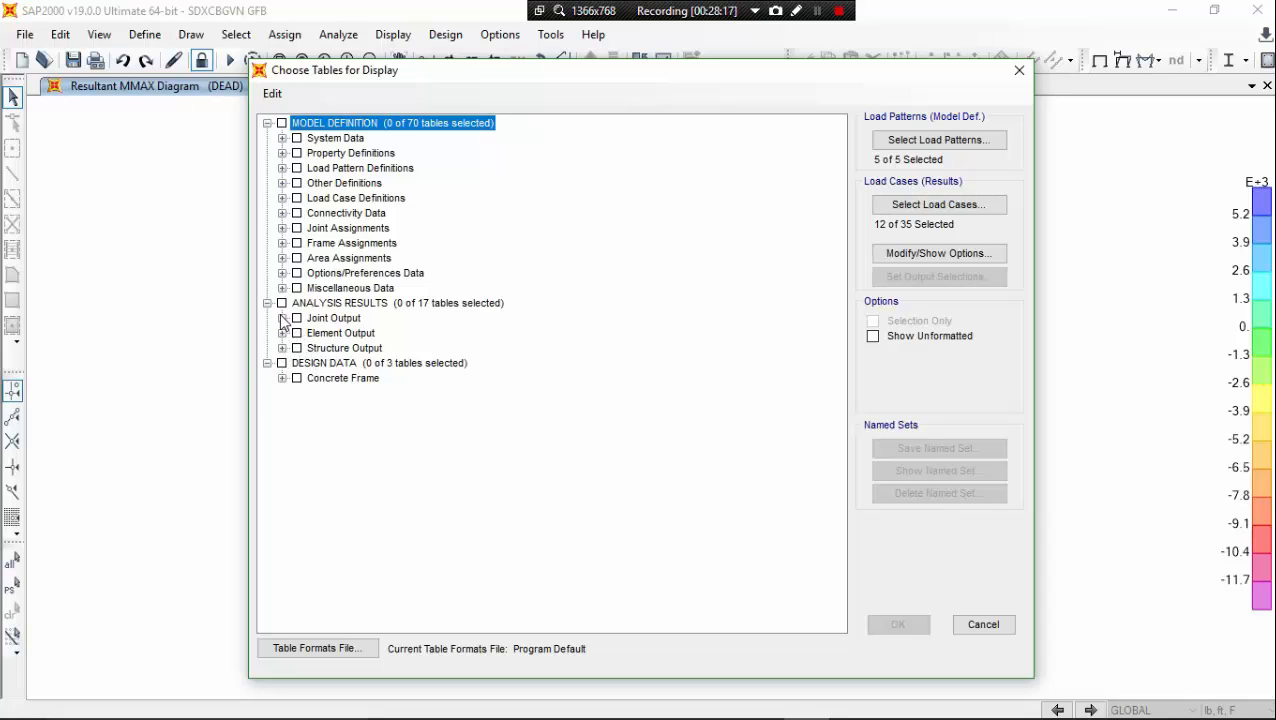
click(282, 318)
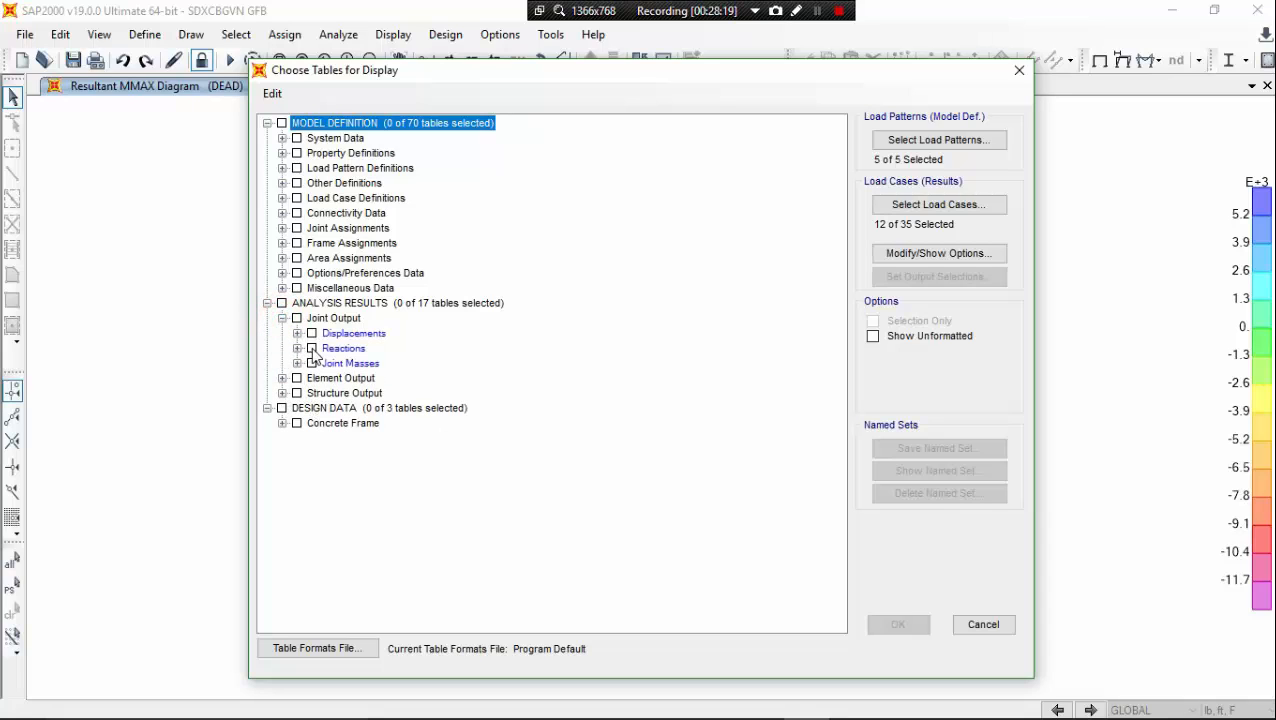
click(311, 348)
click(297, 348)
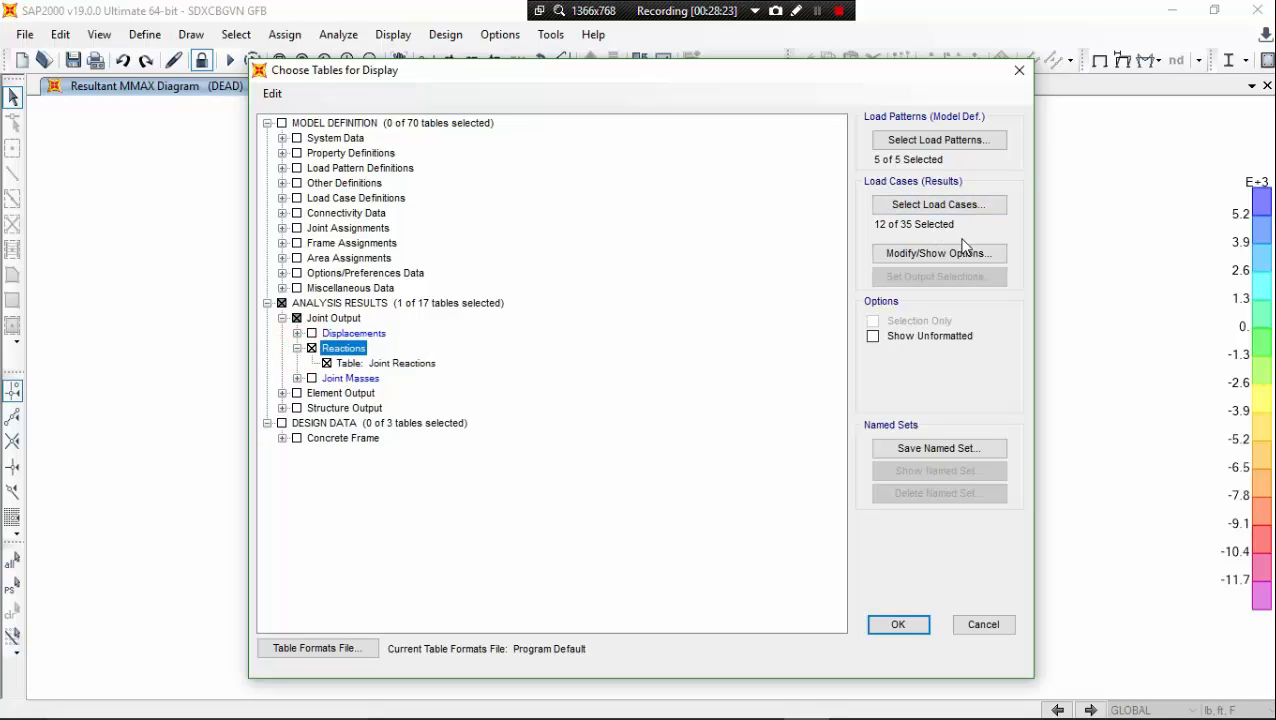
Step: Limit the output cases for the results tables to the ENVD combination only
click(950, 206)
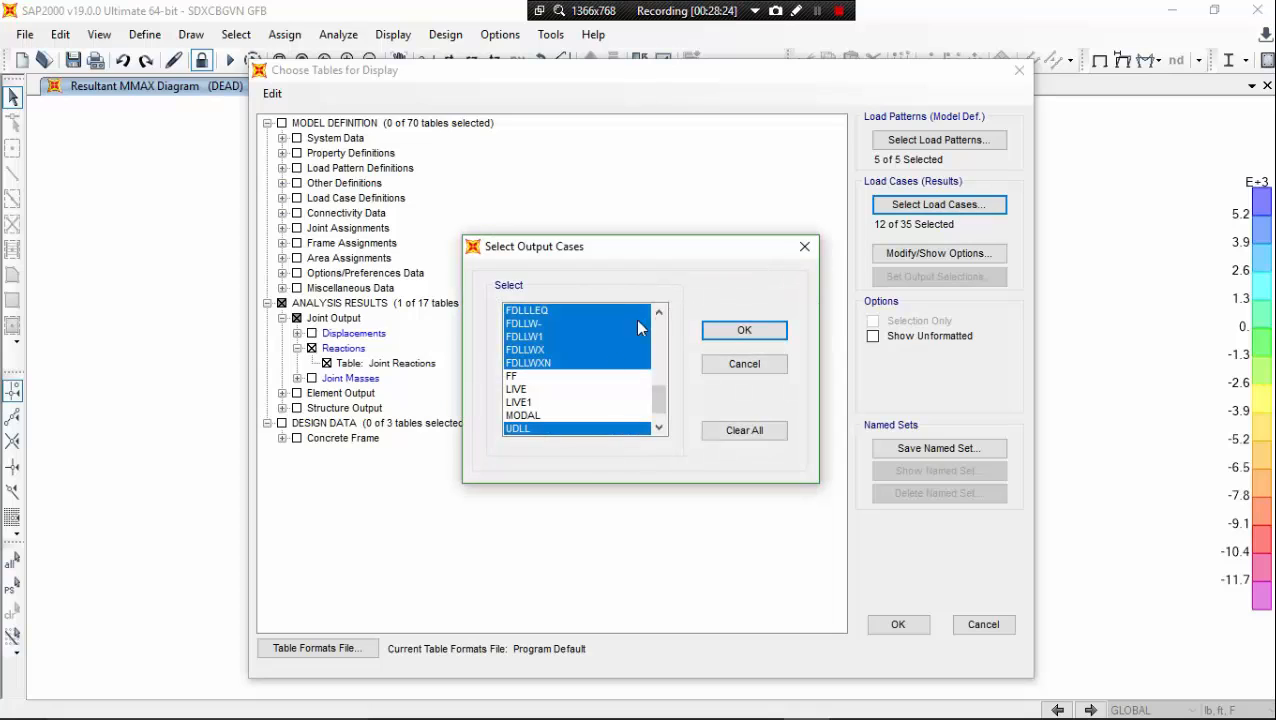
scroll(575, 389, up, 3)
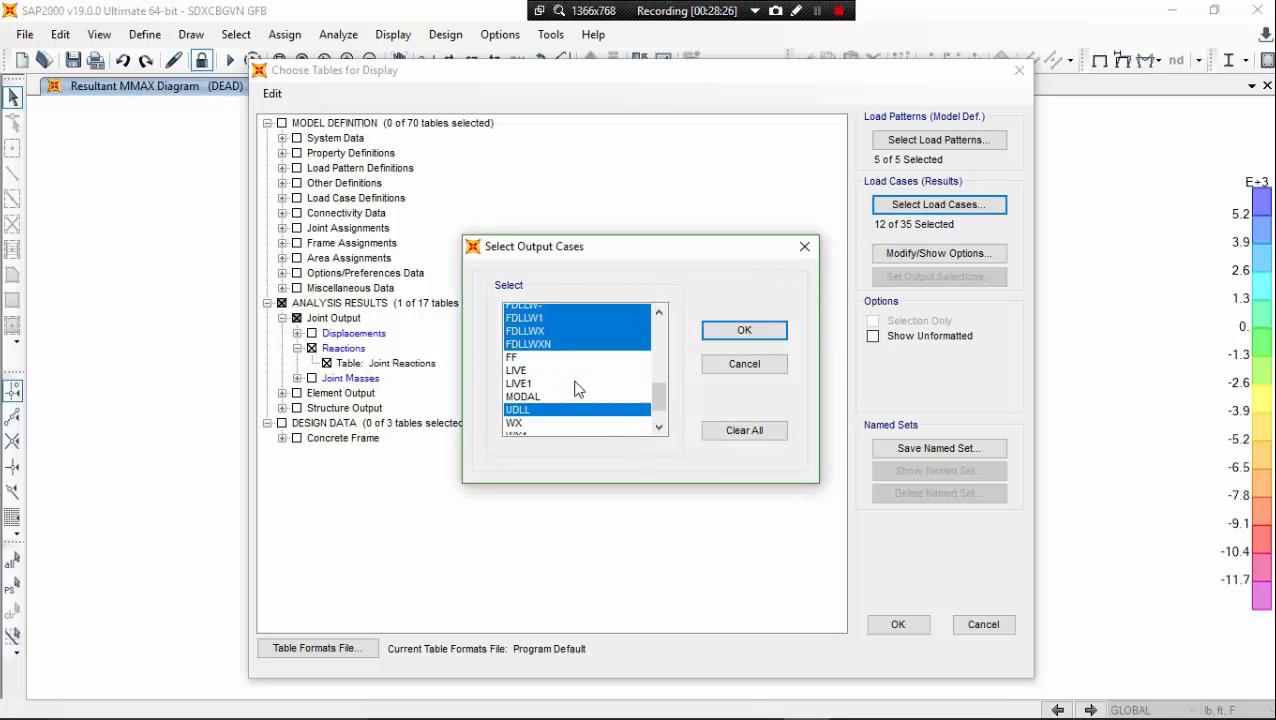
scroll(575, 389, up, 1)
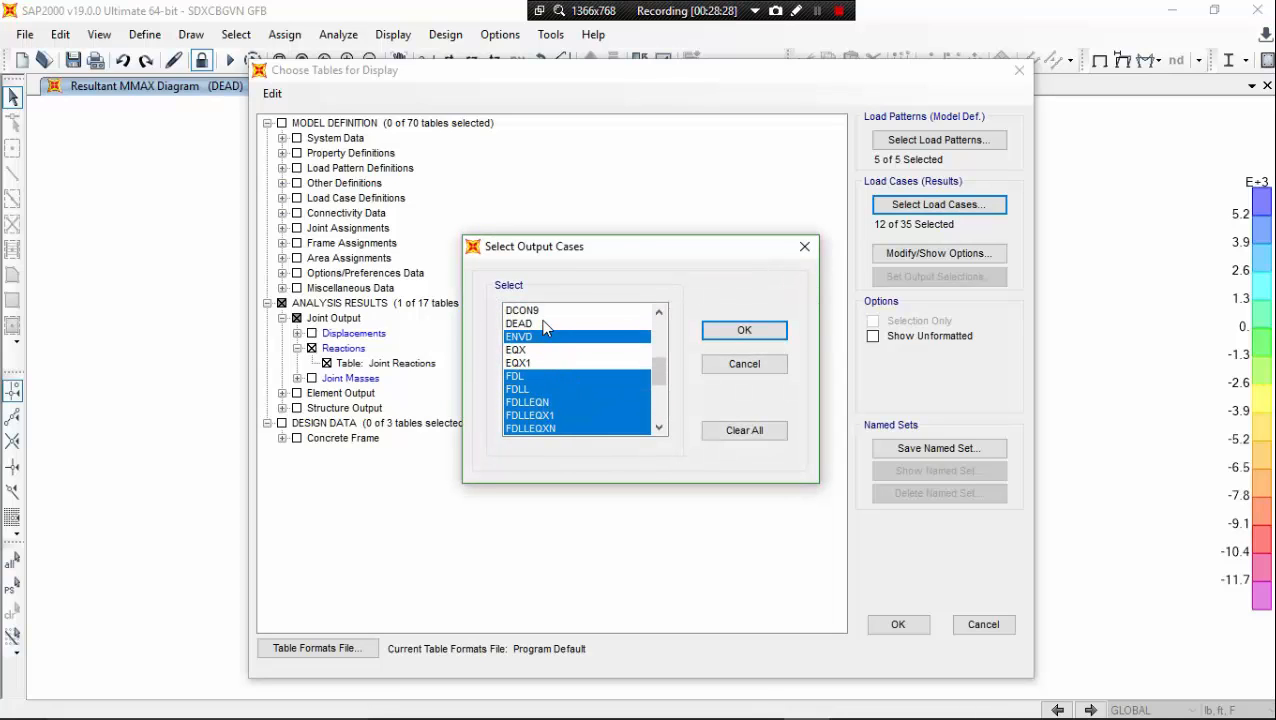
scroll(545, 332, down, 1)
scroll(550, 350, down, 1)
click(553, 362)
scroll(556, 370, down, 2)
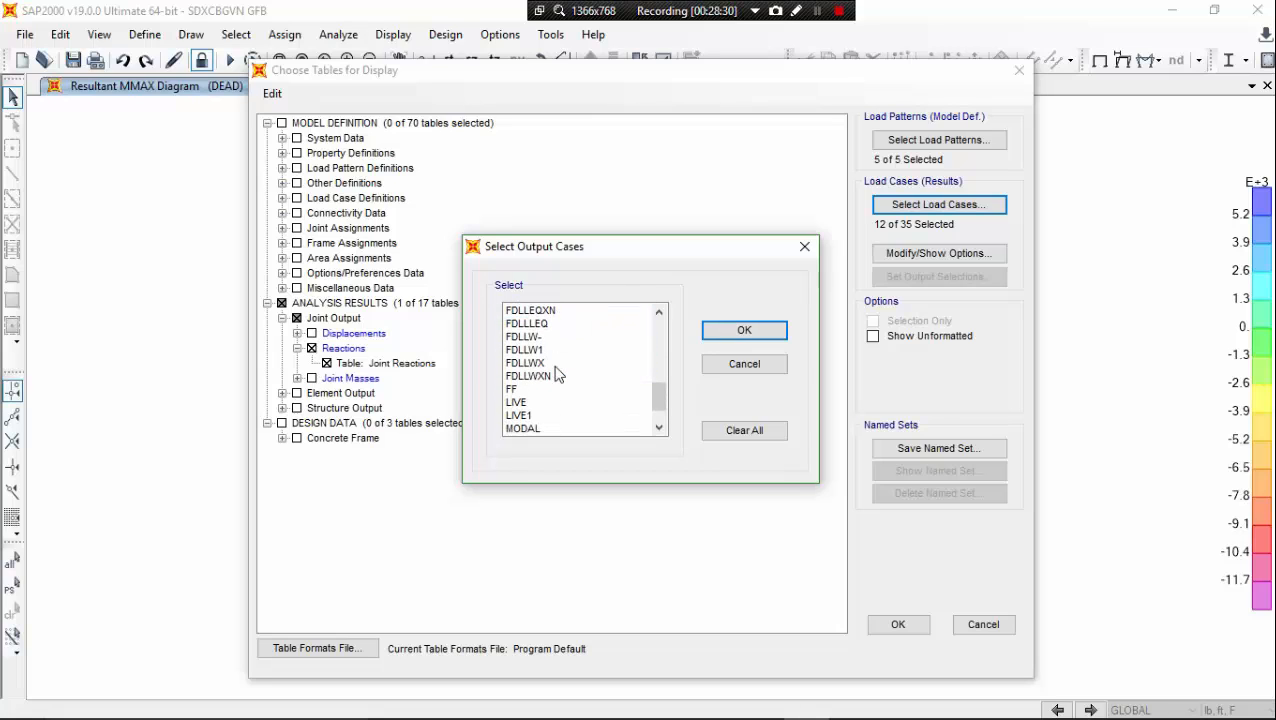
scroll(558, 374, down, 1)
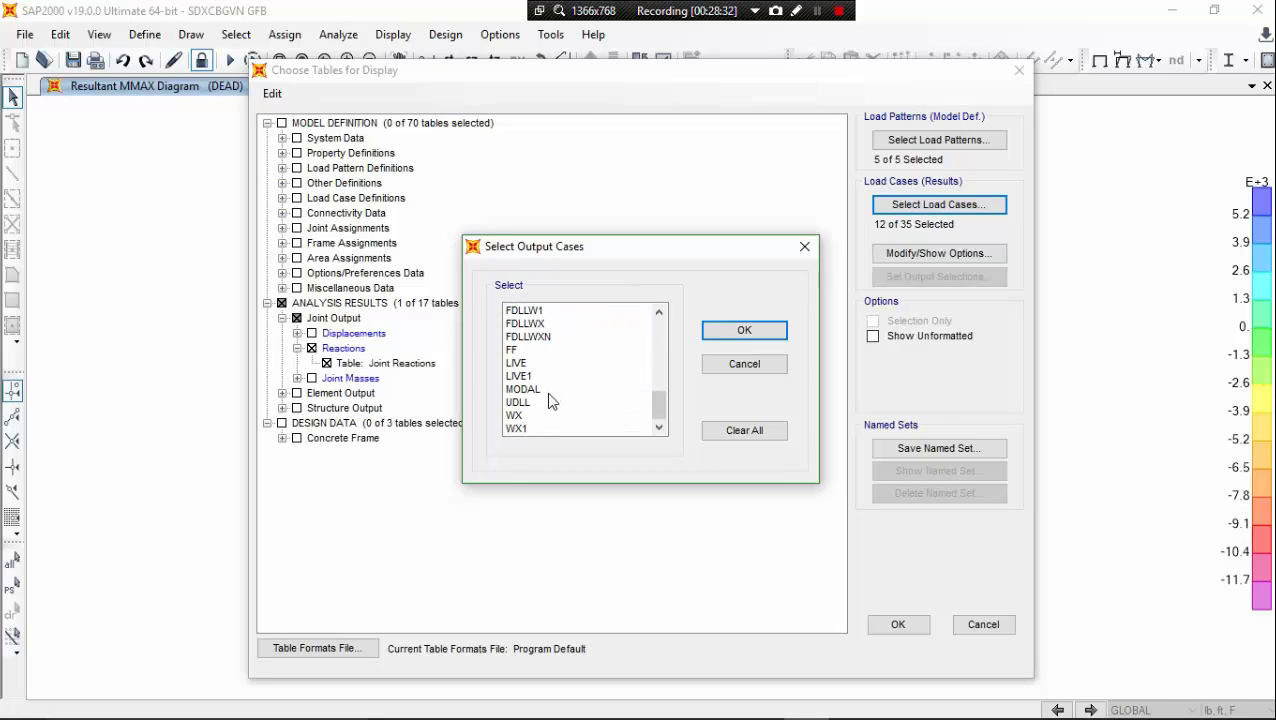
scroll(548, 401, up, 3)
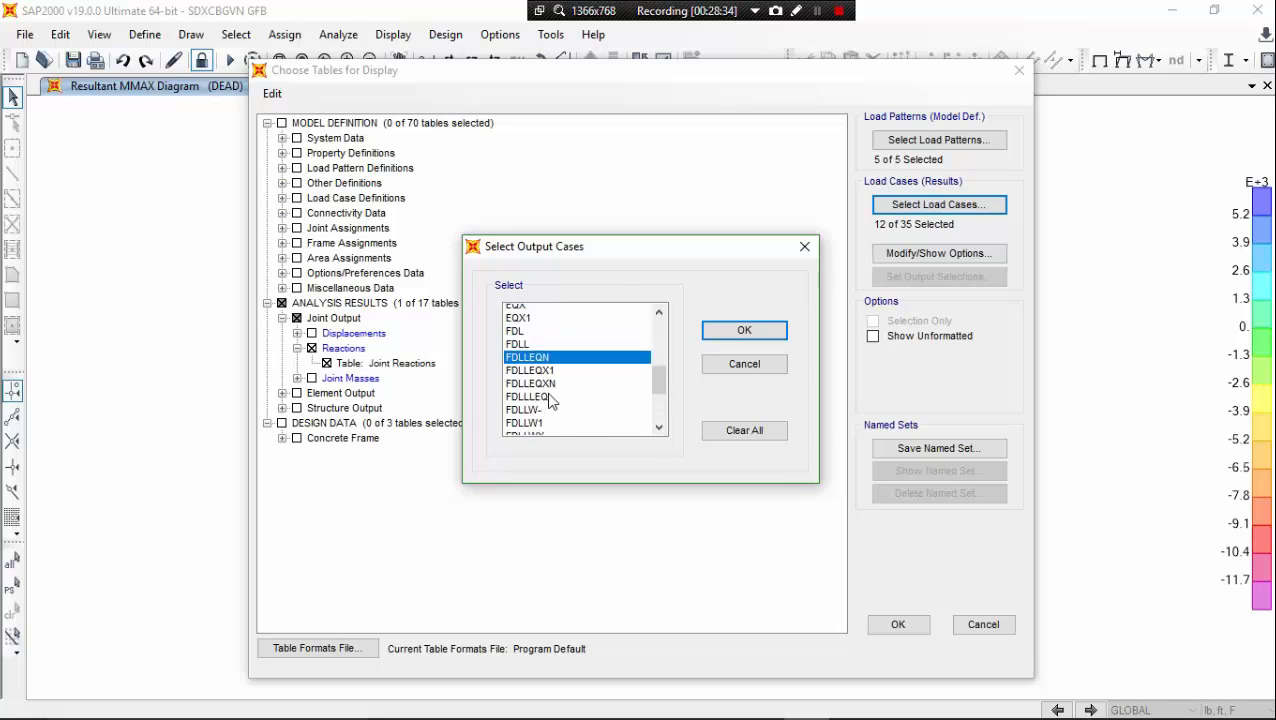
scroll(548, 401, down, 2)
scroll(548, 378, up, 3)
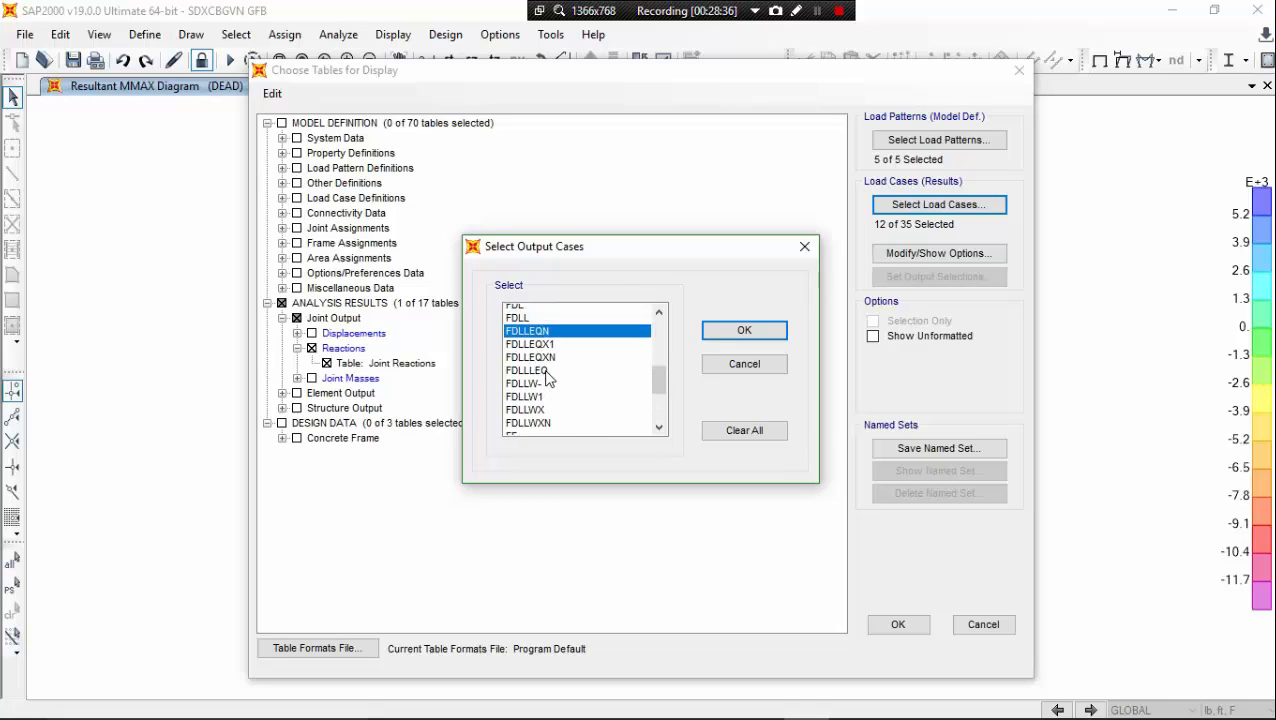
click(548, 336)
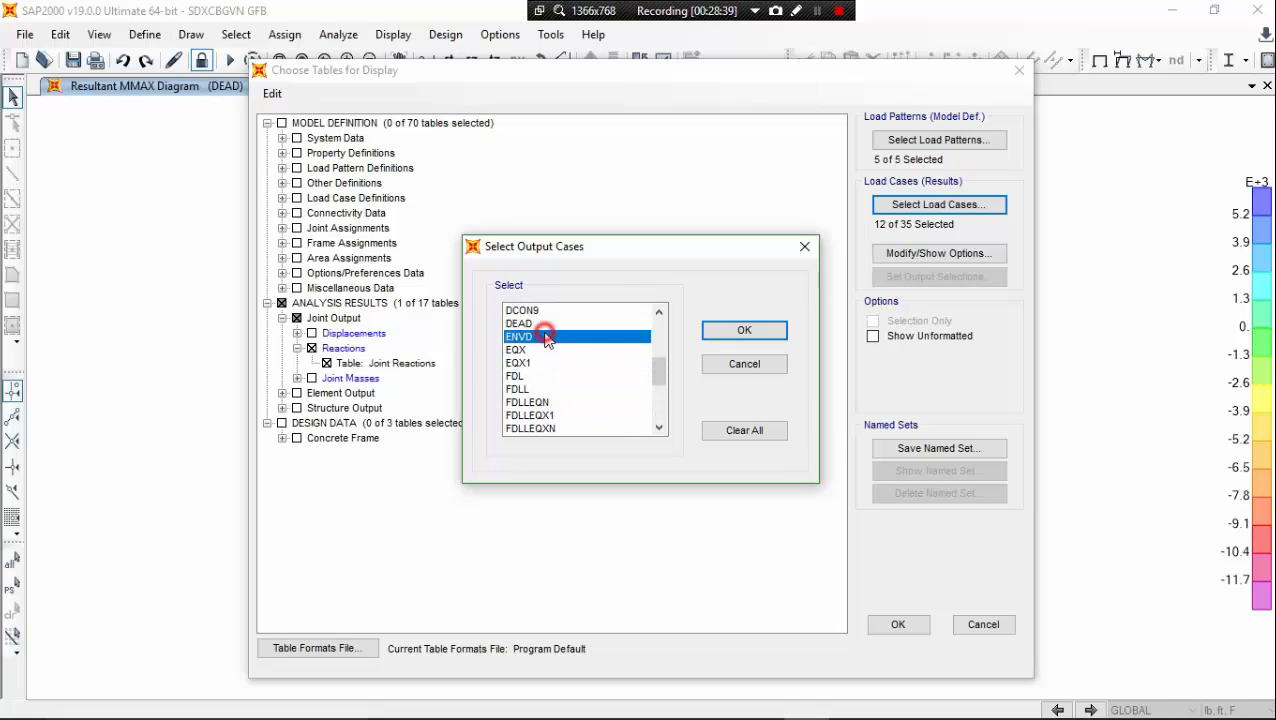
scroll(541, 390, down, 3)
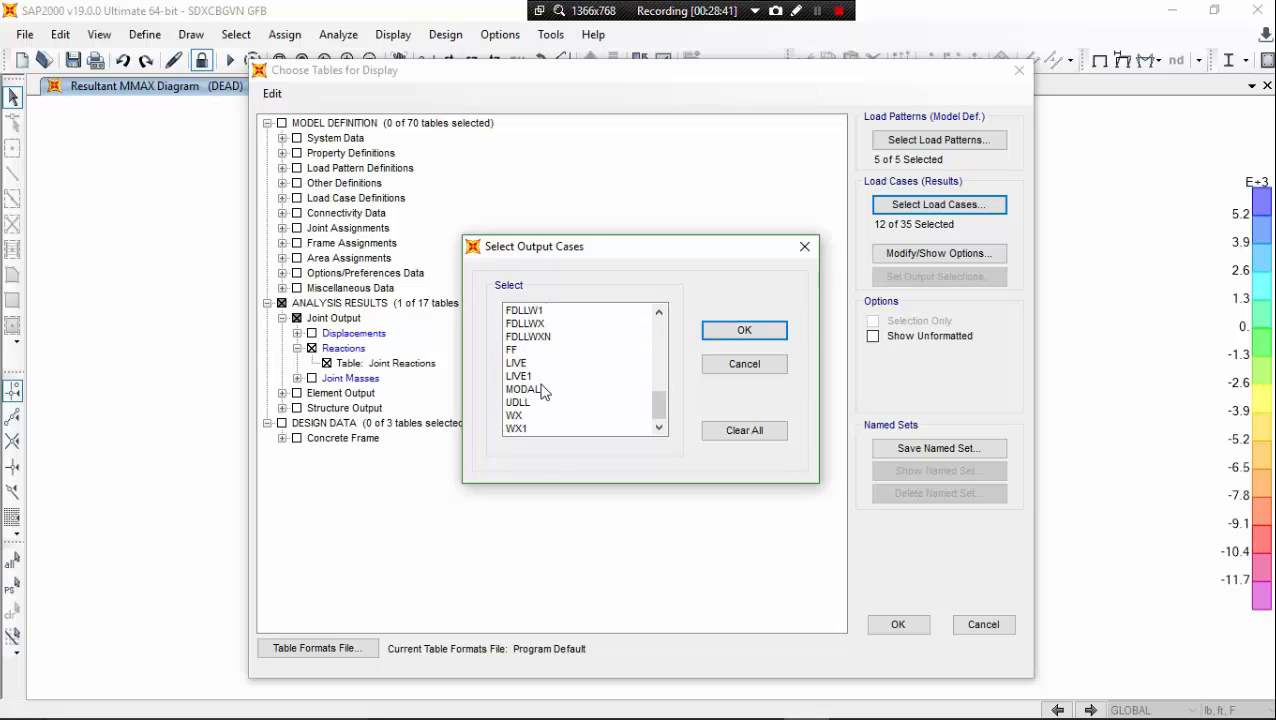
click(760, 335)
Step: Display the Joint Reactions table for the ENVD combination, review it, and close it
click(912, 625)
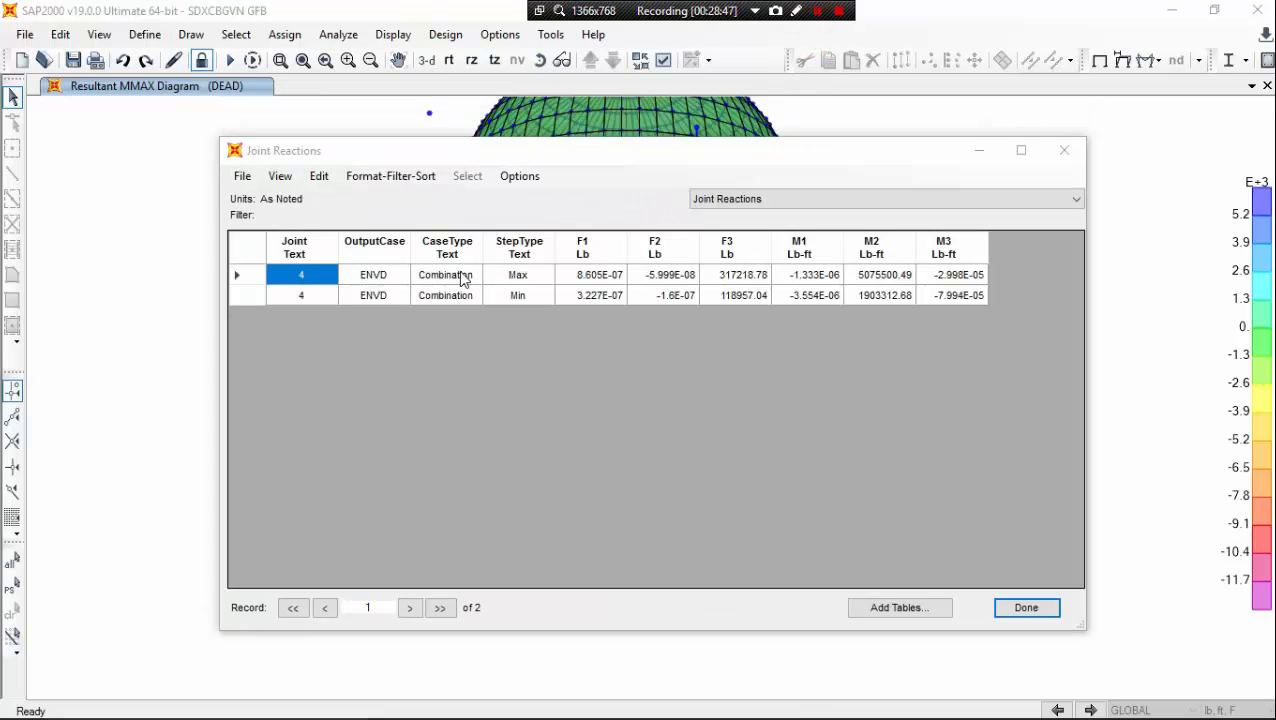
click(1064, 150)
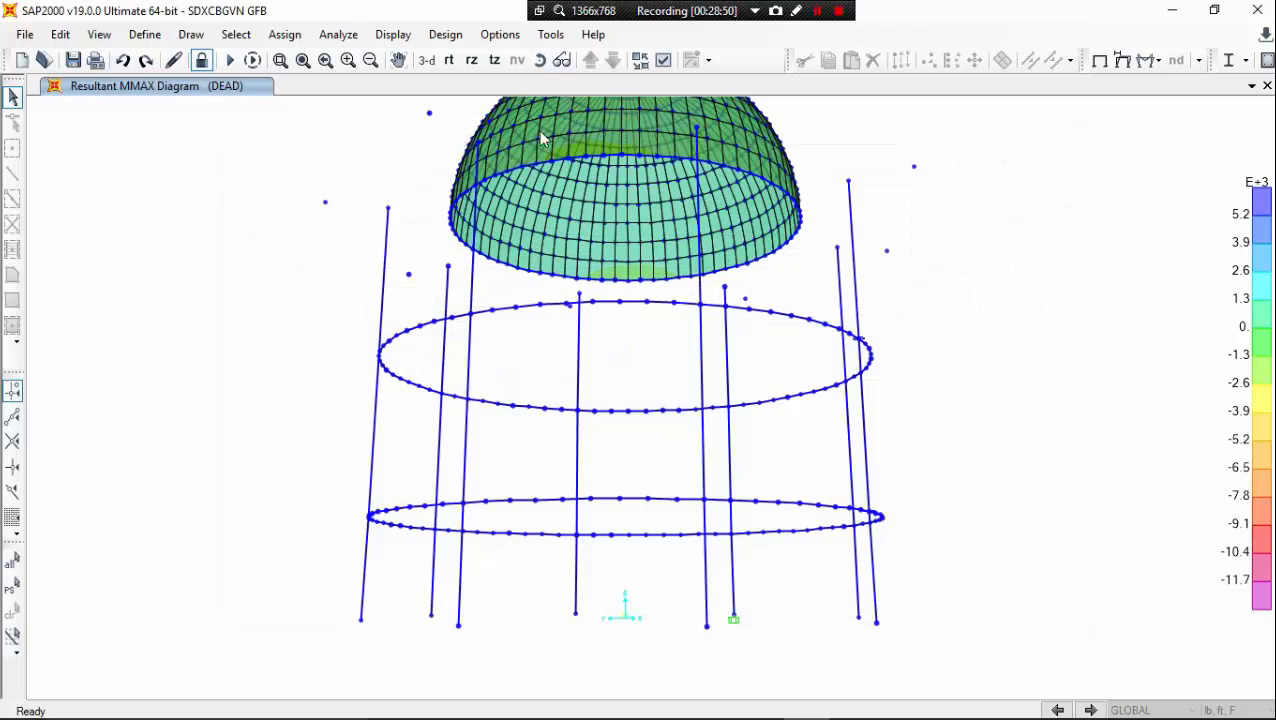
Step: Look through the available concrete frame summary tables in the design data, and close the table selection without displaying any
click(393, 34)
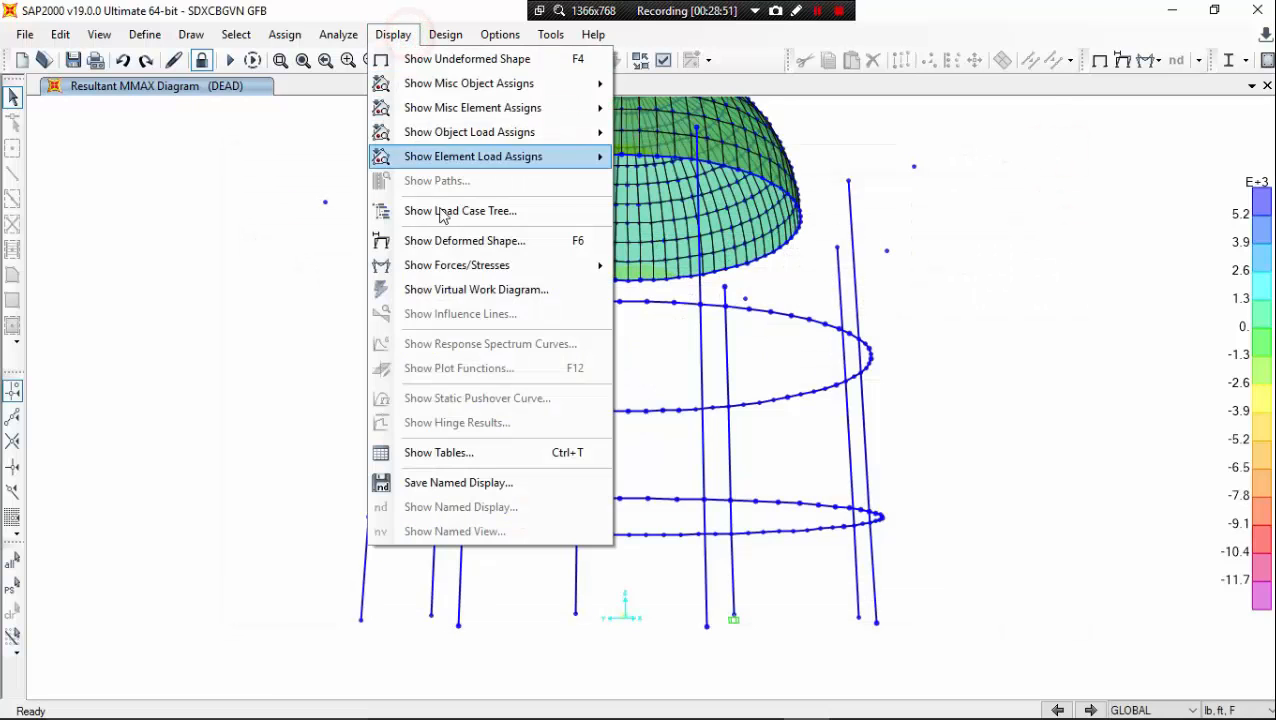
click(505, 453)
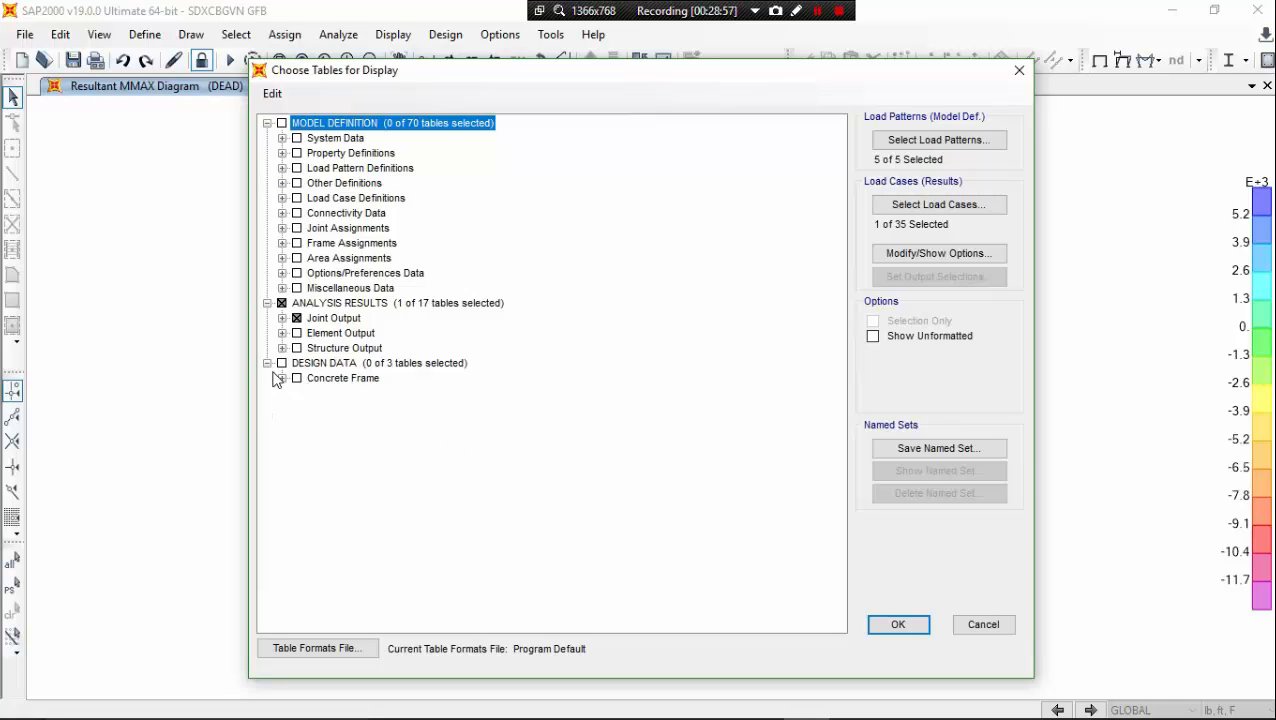
click(284, 379)
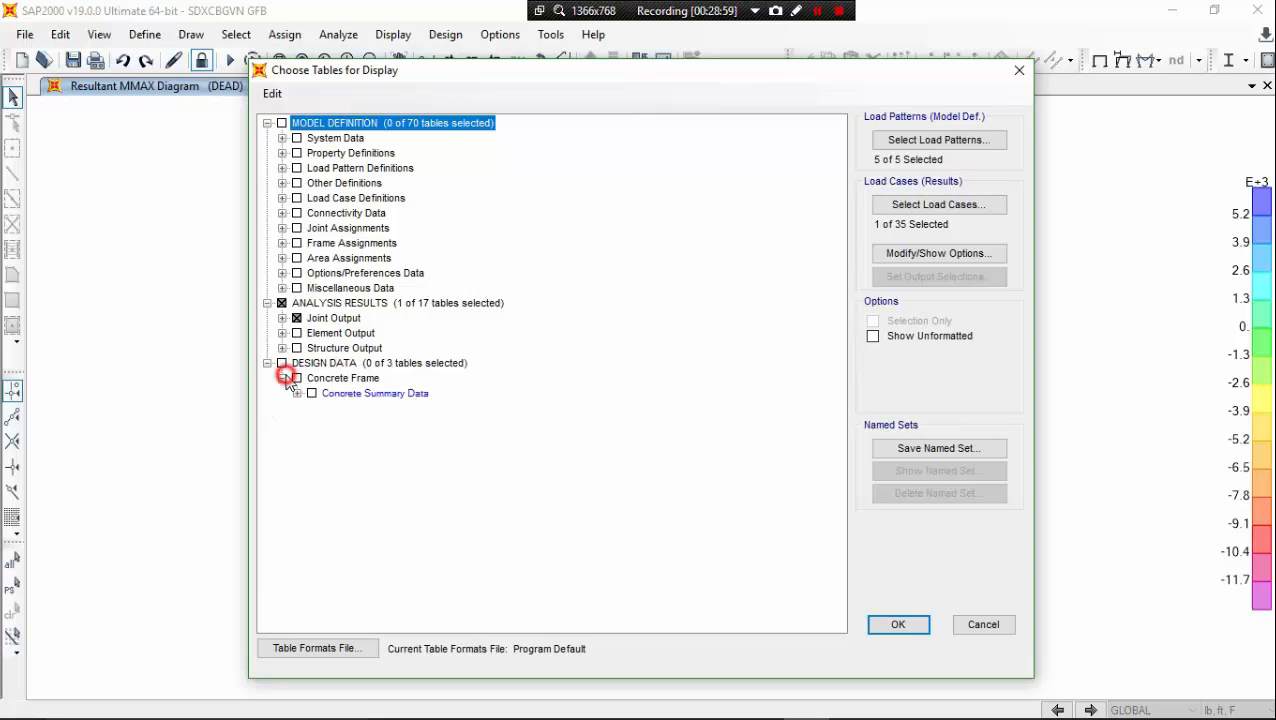
click(297, 393)
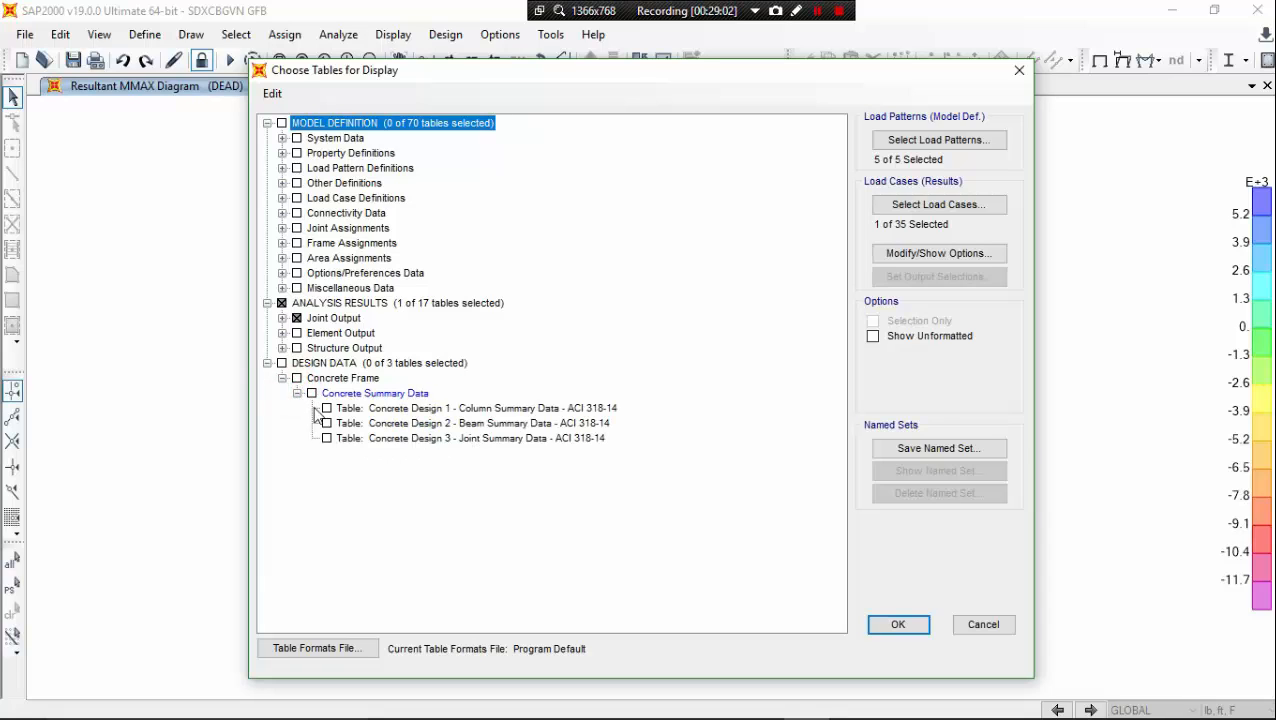
click(1019, 72)
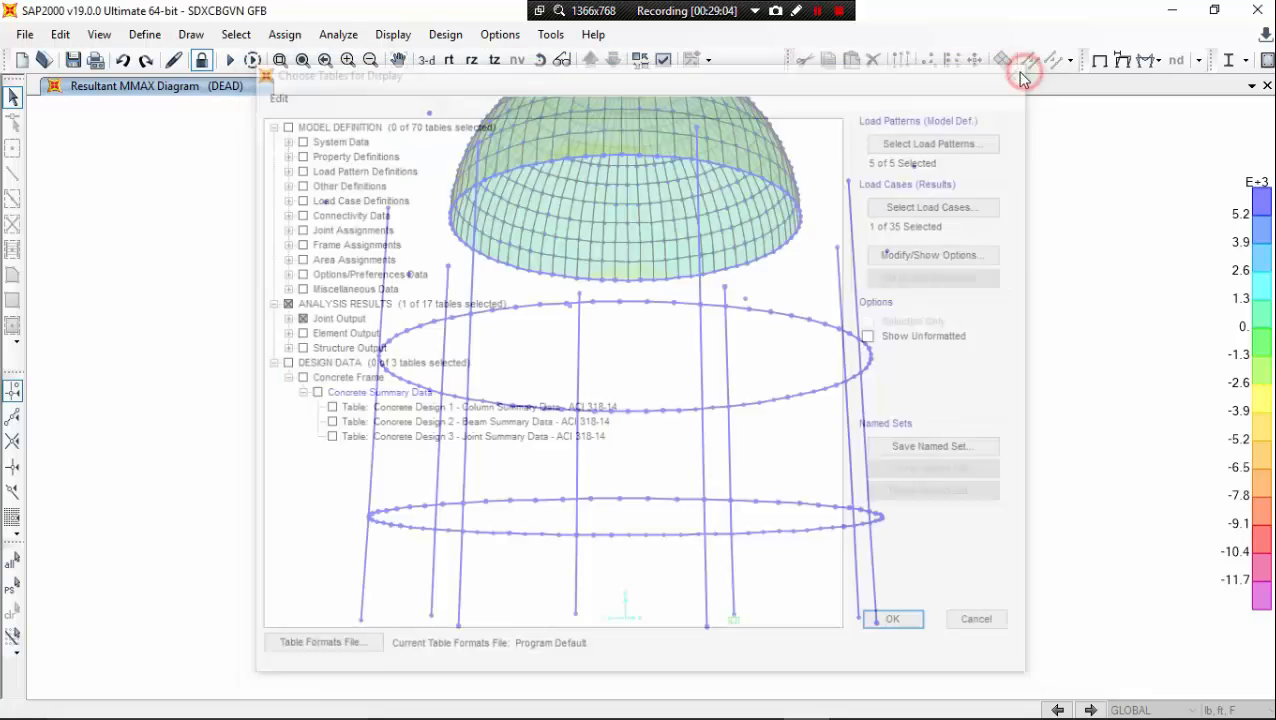
click(446, 36)
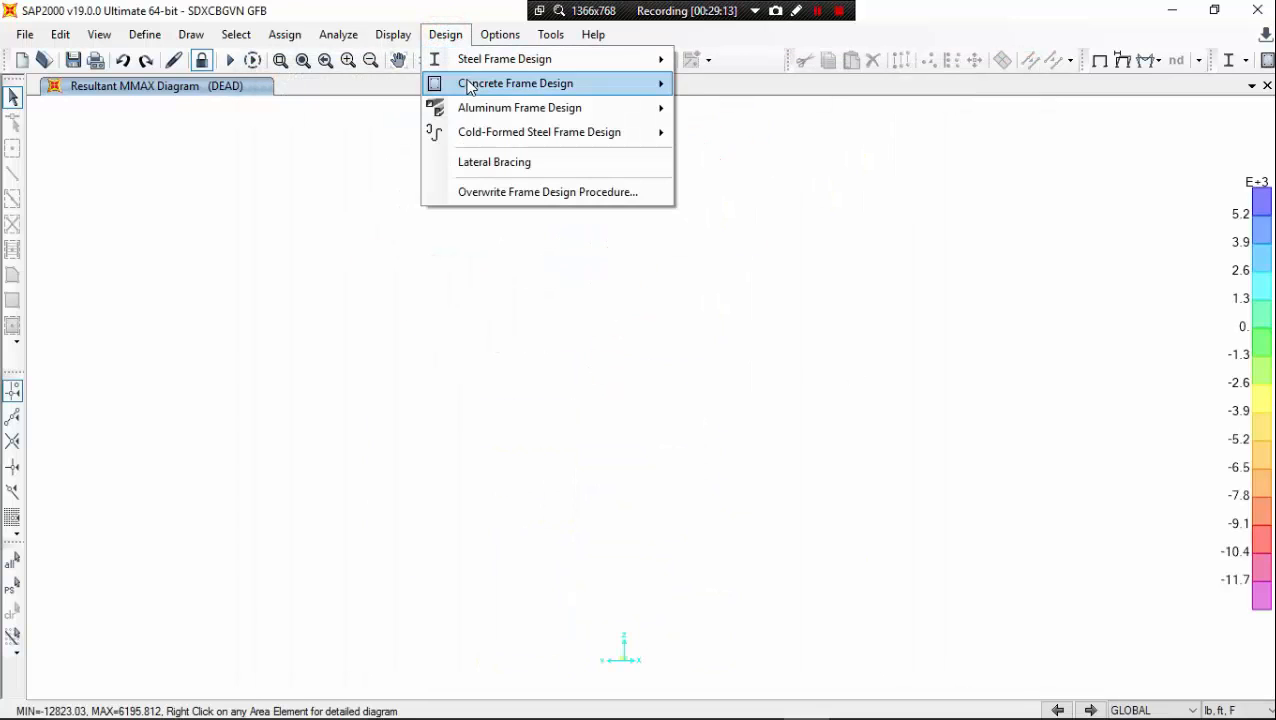
mouse_move(476, 86)
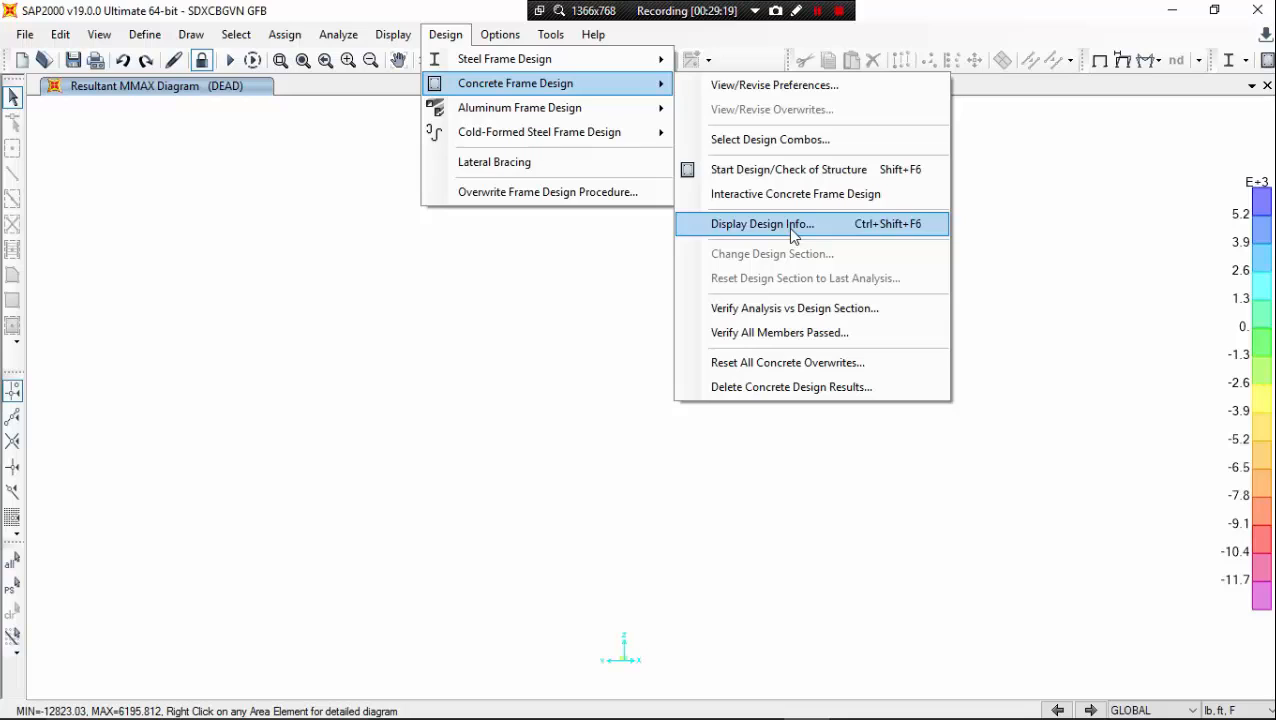
click(279, 157)
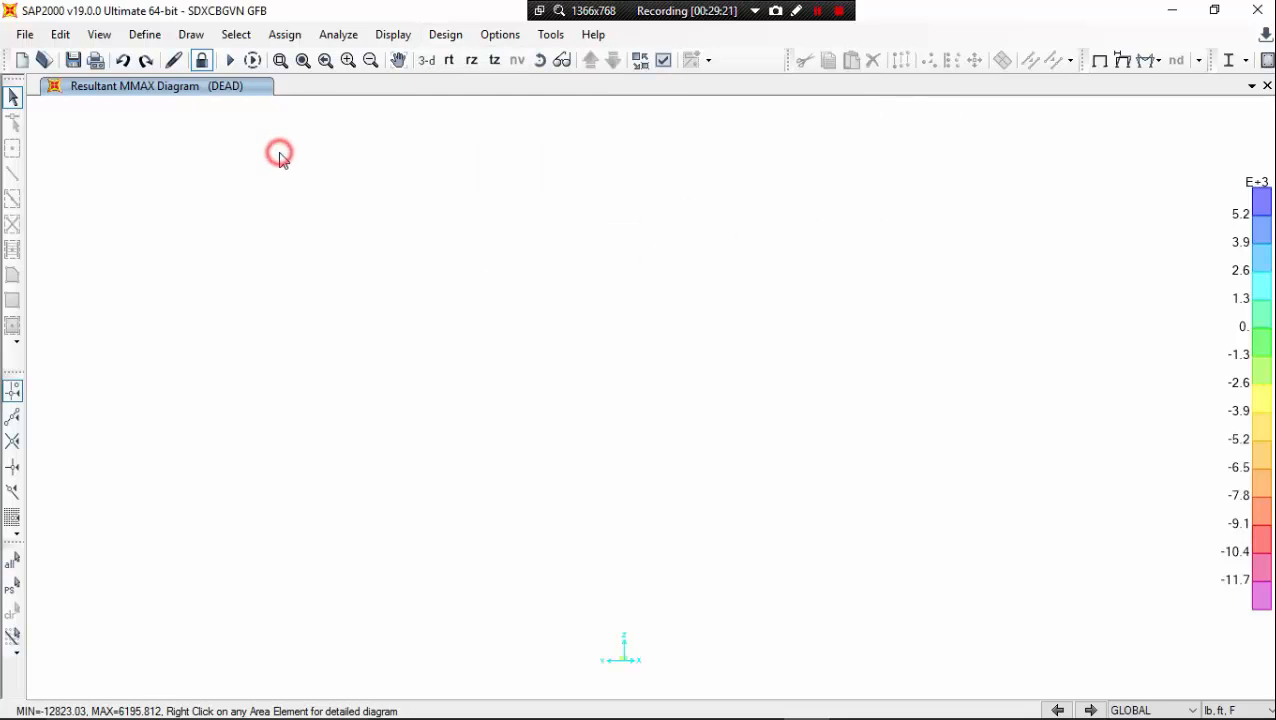
Step: Check the report setup data, close it without changing anything, and create the report for the dome model
click(57, 38)
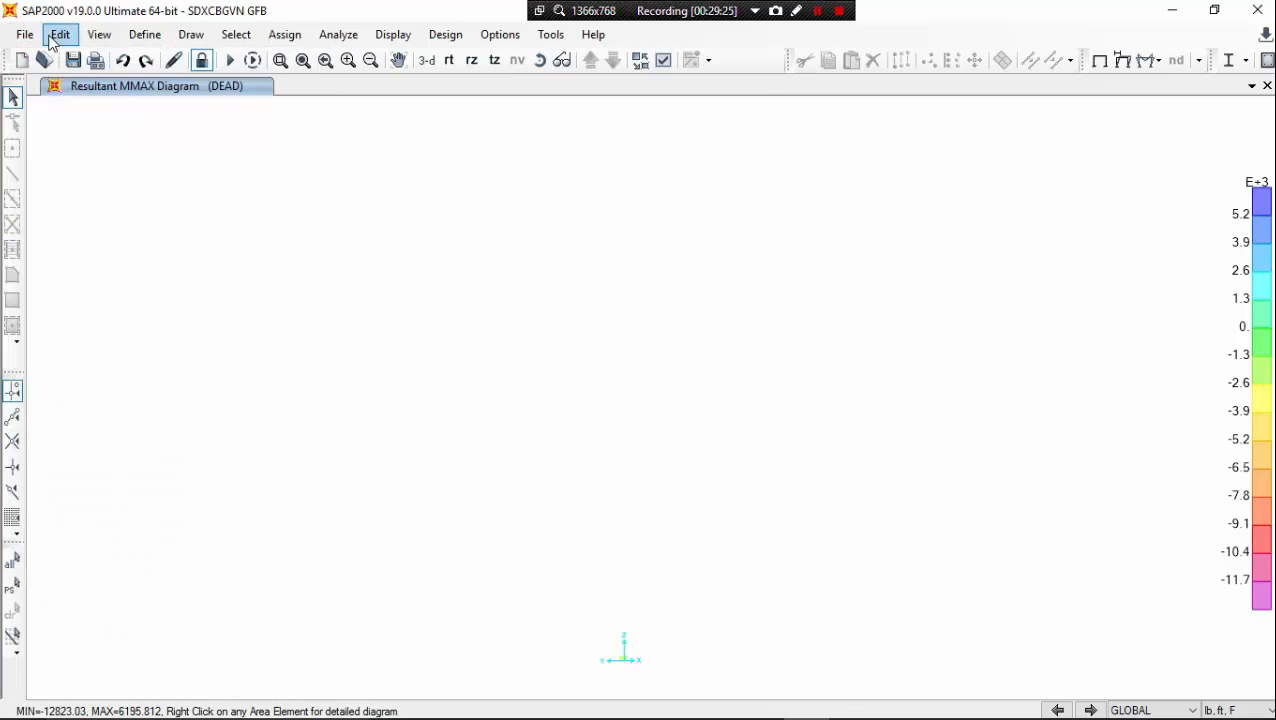
click(25, 34)
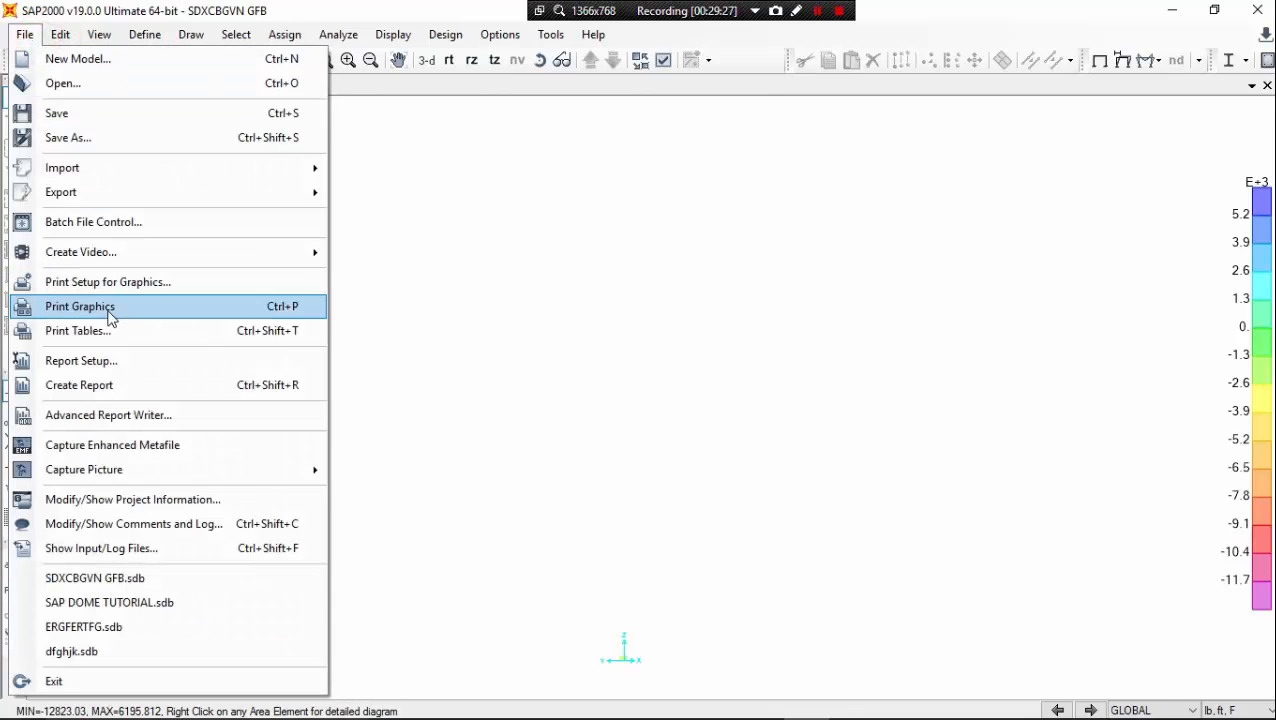
click(219, 367)
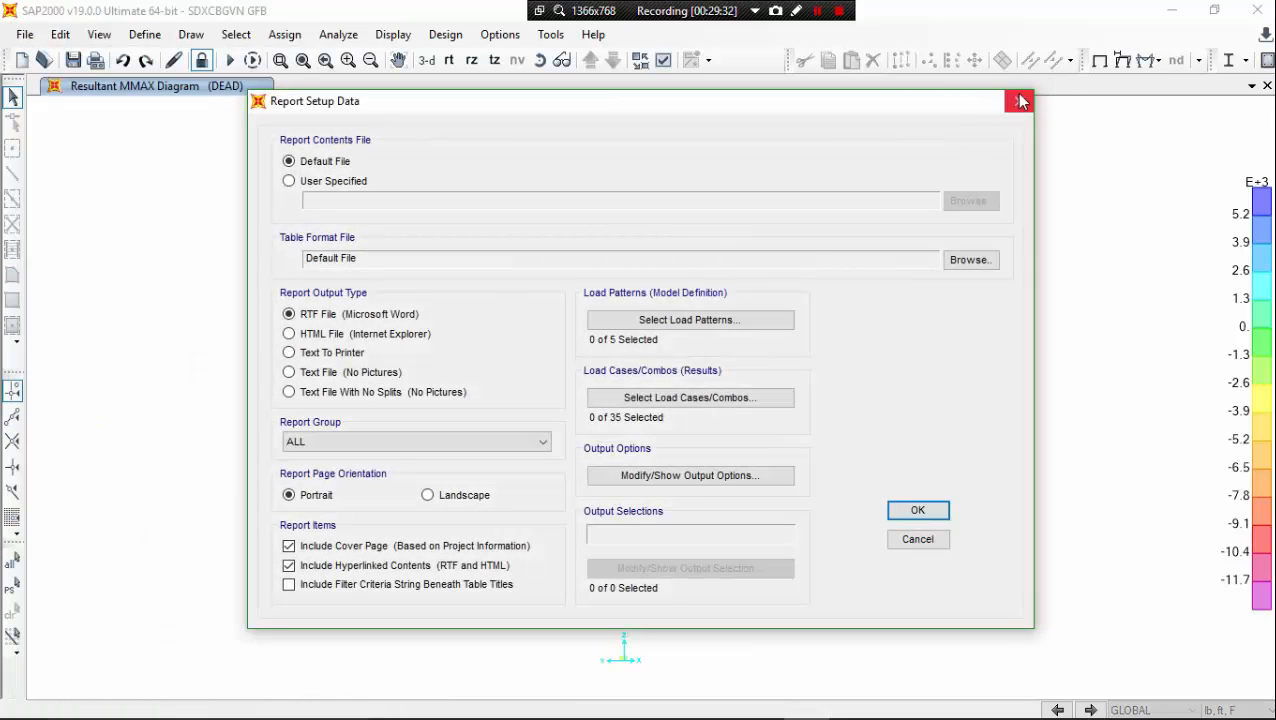
click(1019, 101)
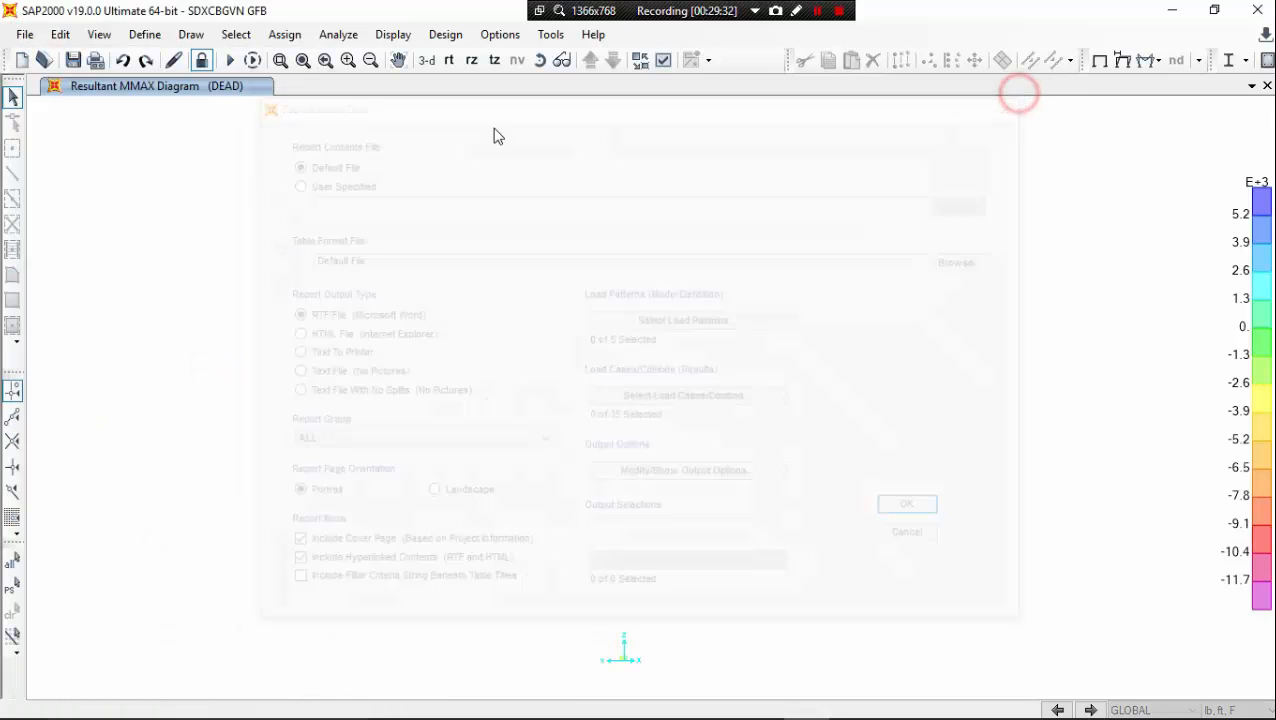
click(24, 34)
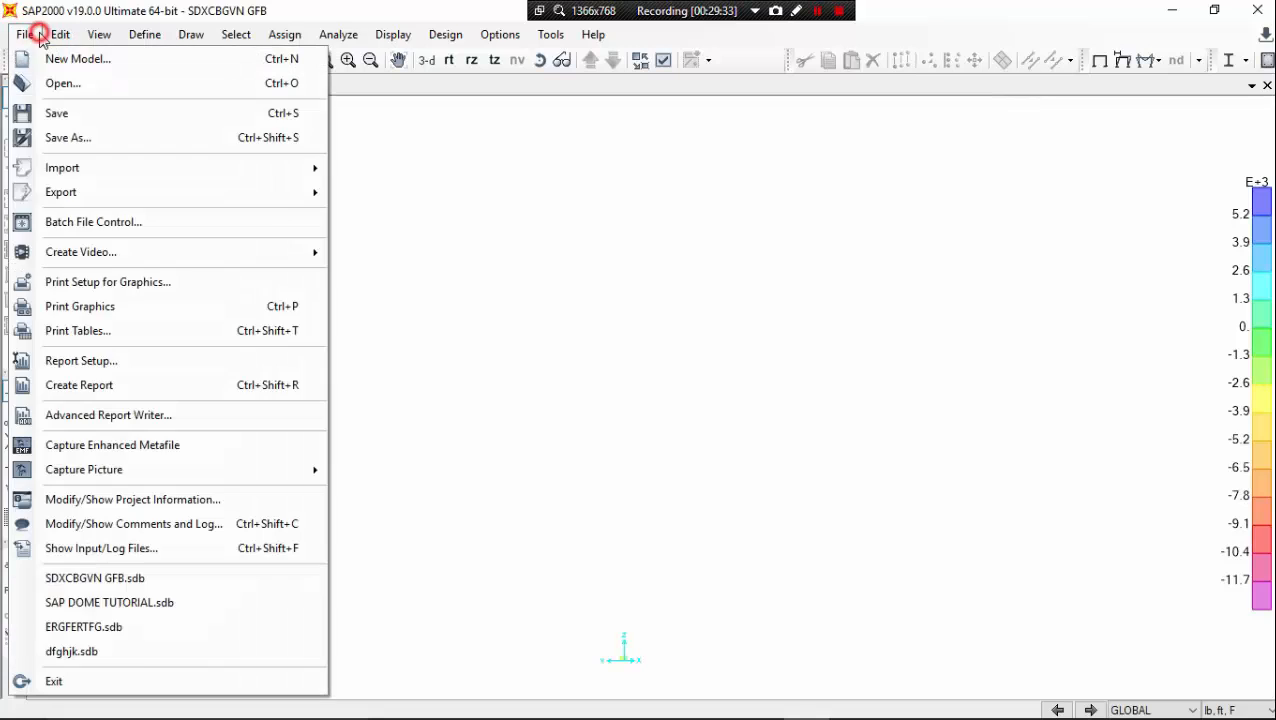
click(159, 386)
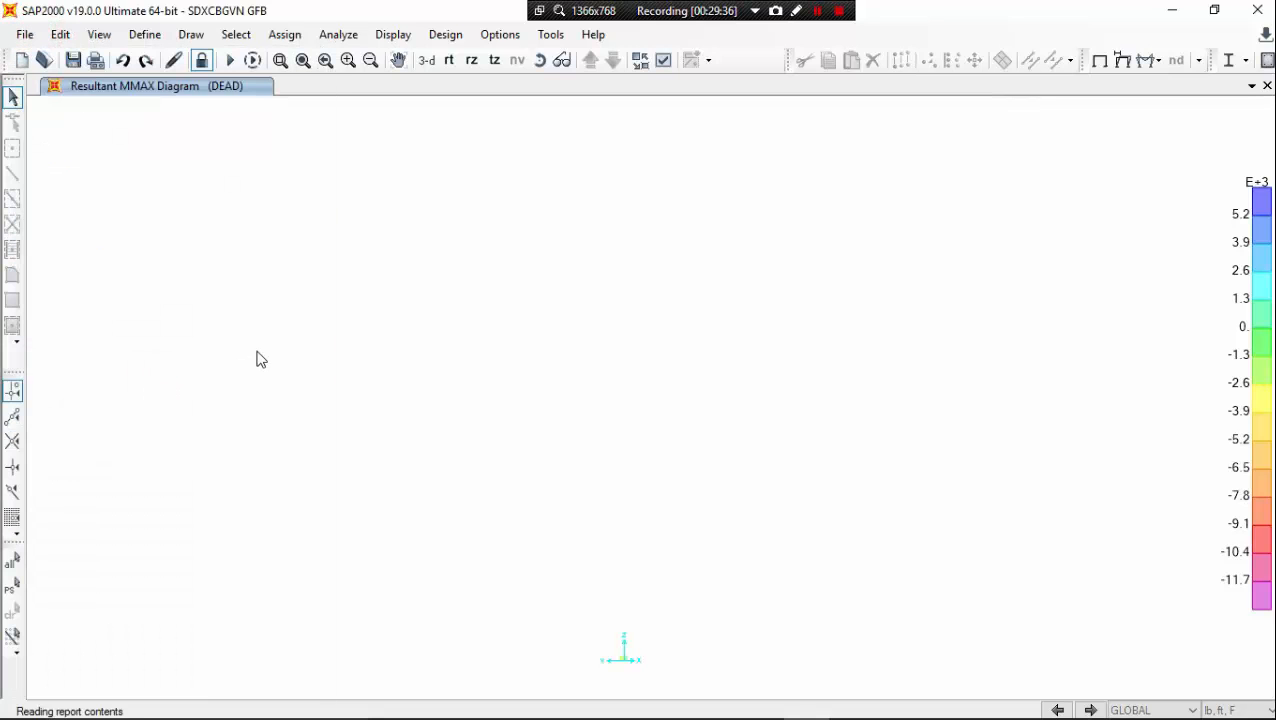